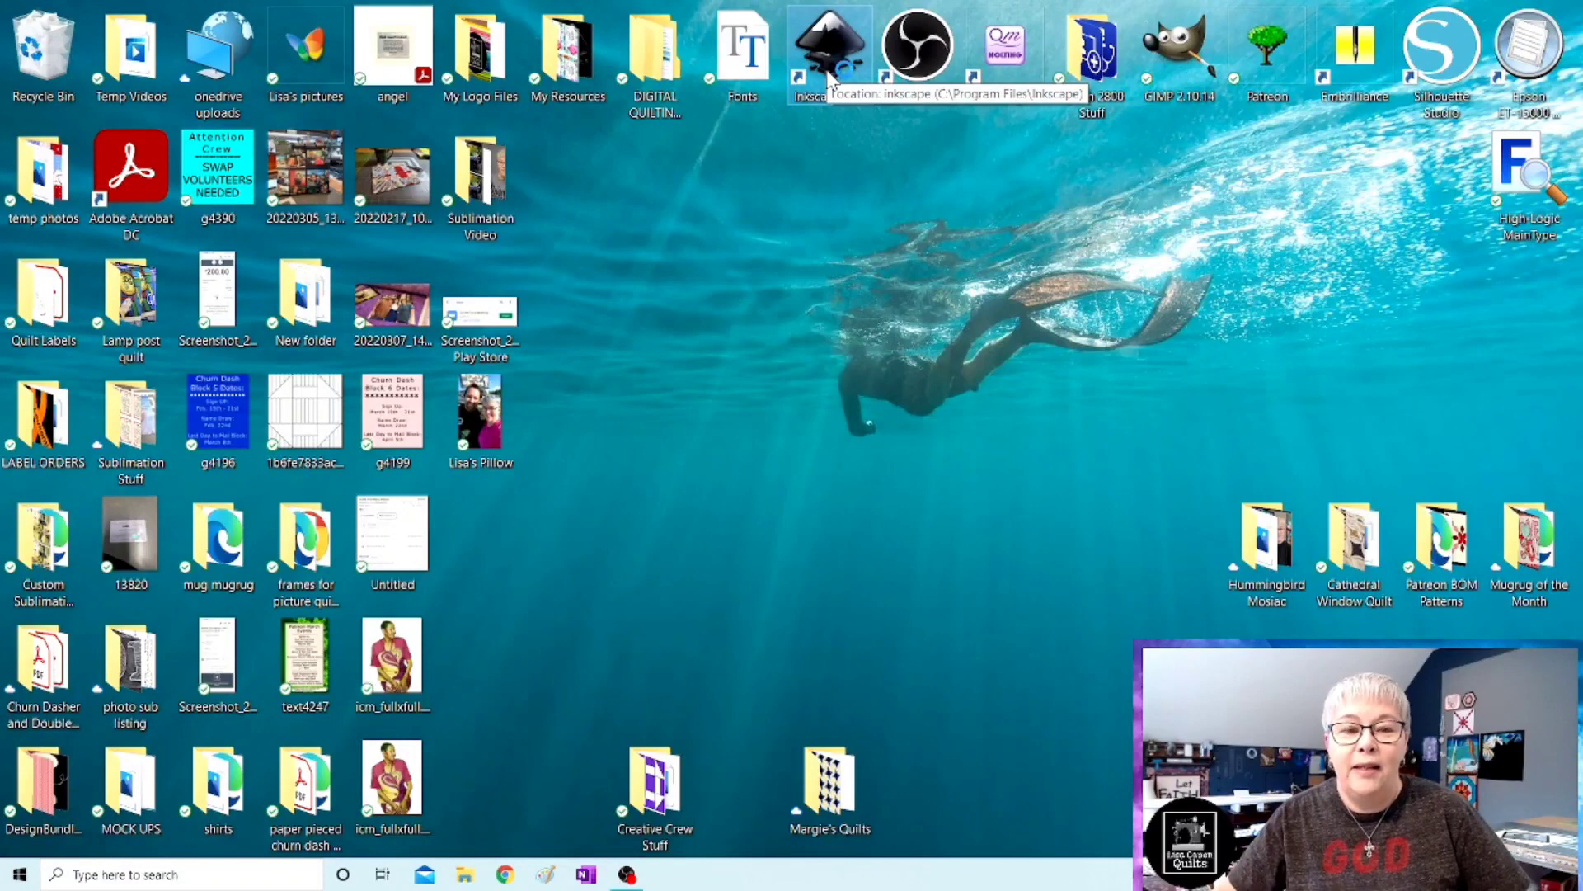
Launch Inkscape and set the new document's default units to inches in Document Properties.
{"action": "double_click", "coordinate": [829, 79]}
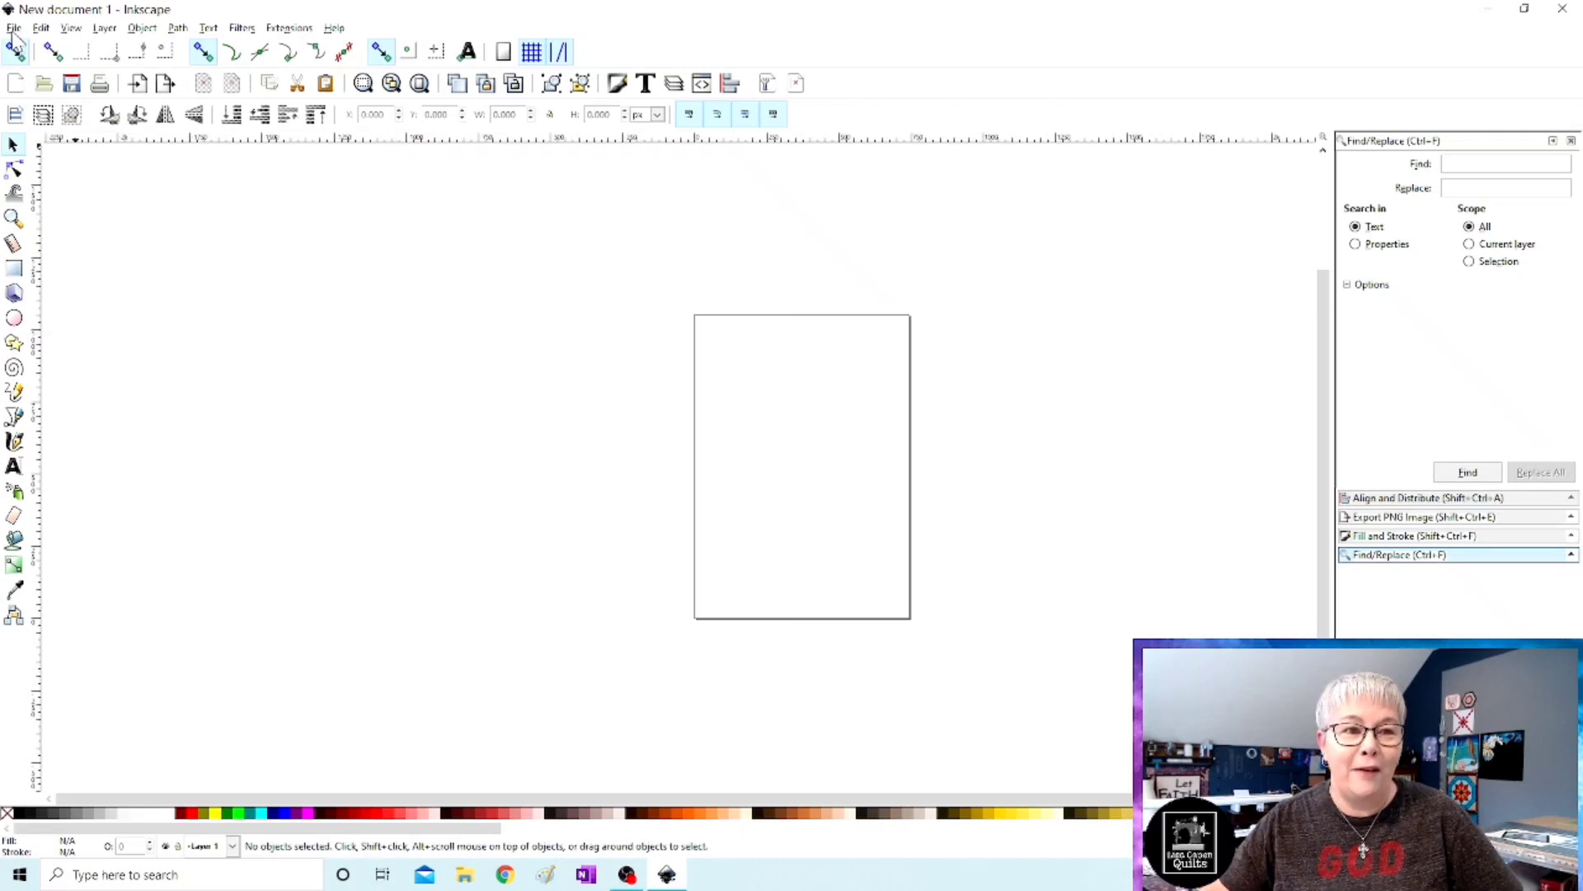
{"action": "left_click", "coordinate": [13, 29]}
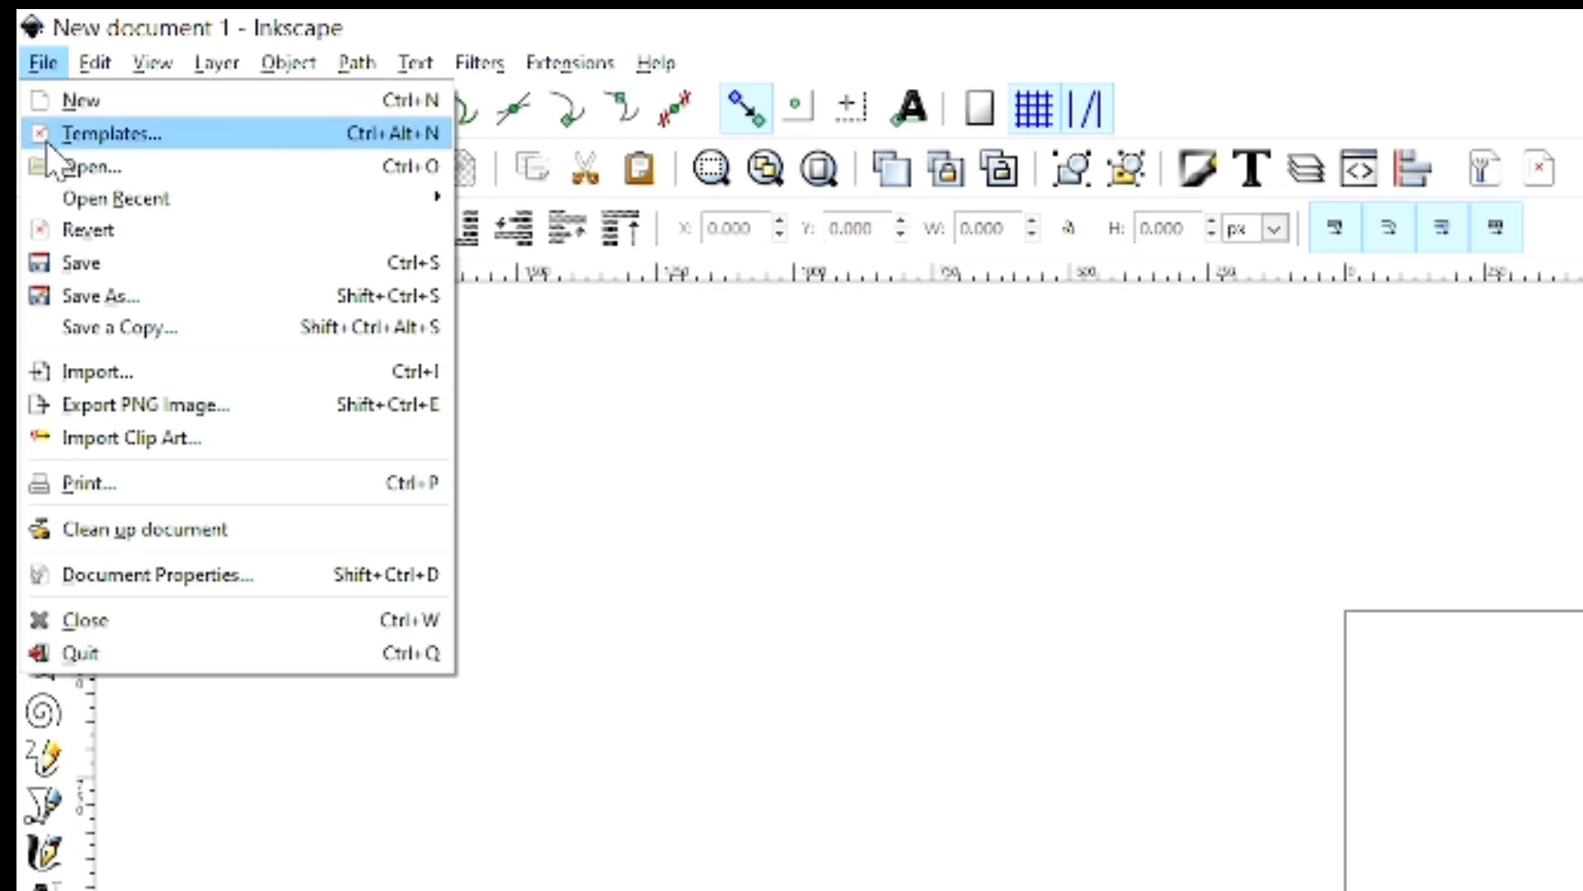
{"action": "left_click", "coordinate": [126, 575]}
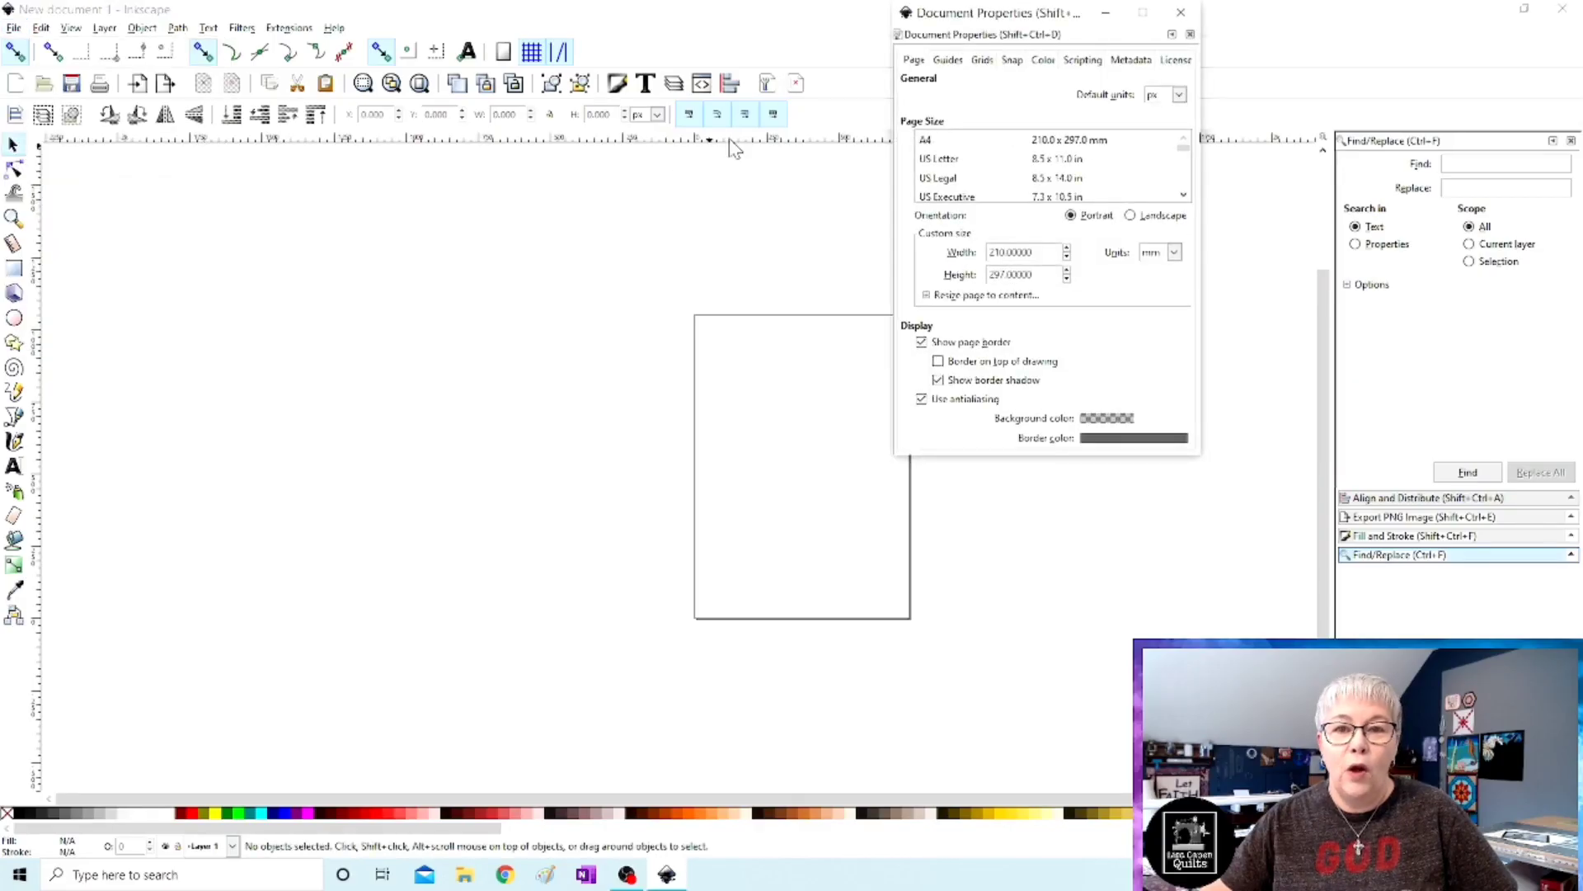
{"action": "left_click_drag", "start_coordinate": [989, 21], "coordinate": [411, 195]}
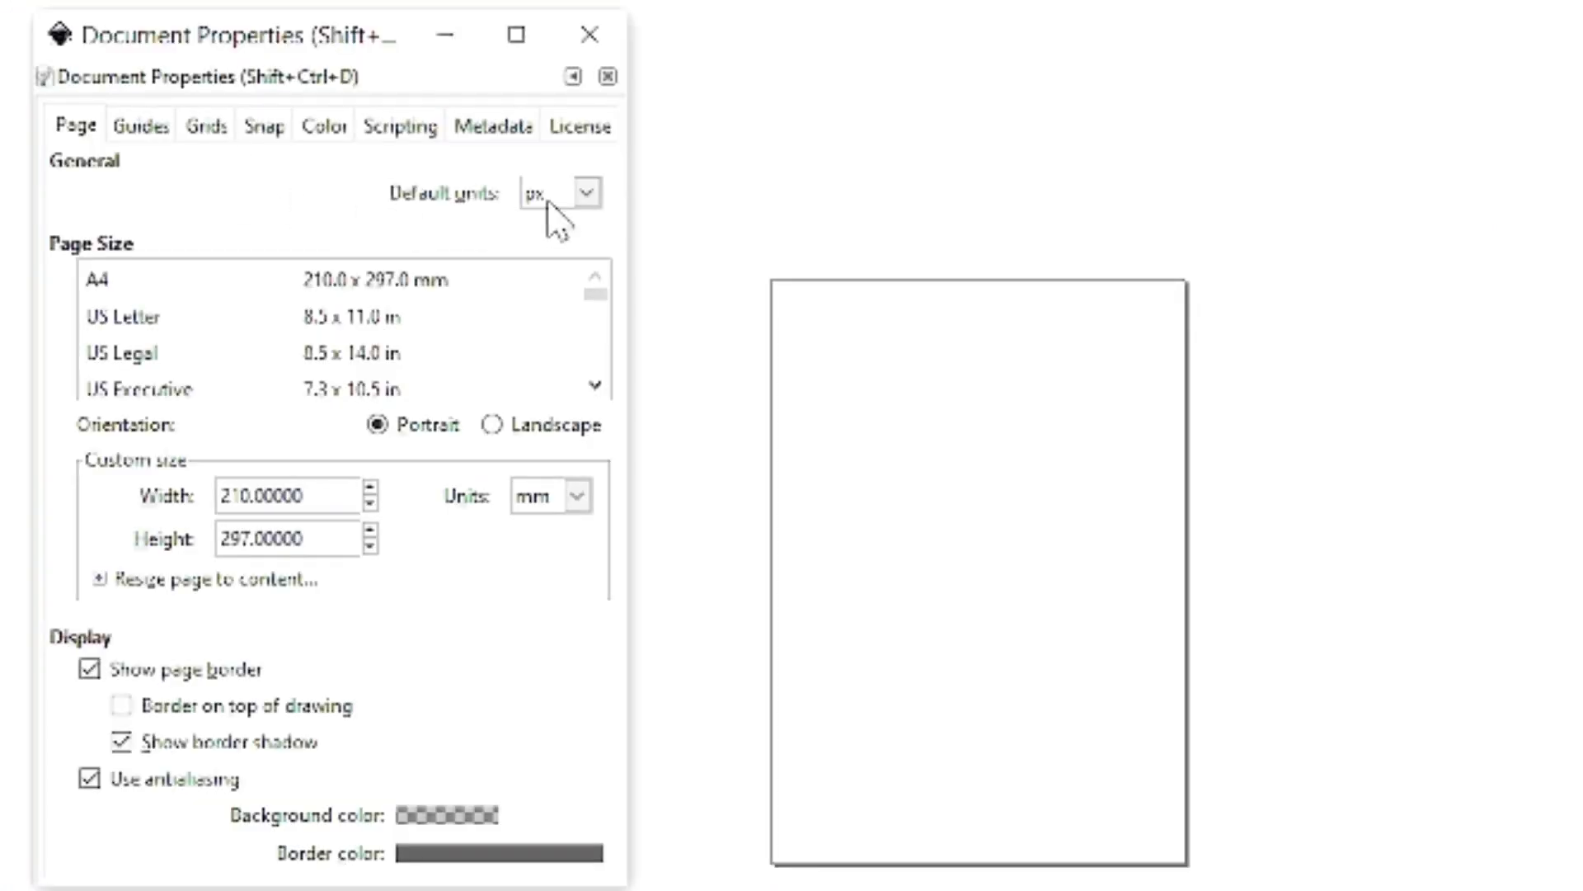
{"action": "left_click", "coordinate": [587, 196]}
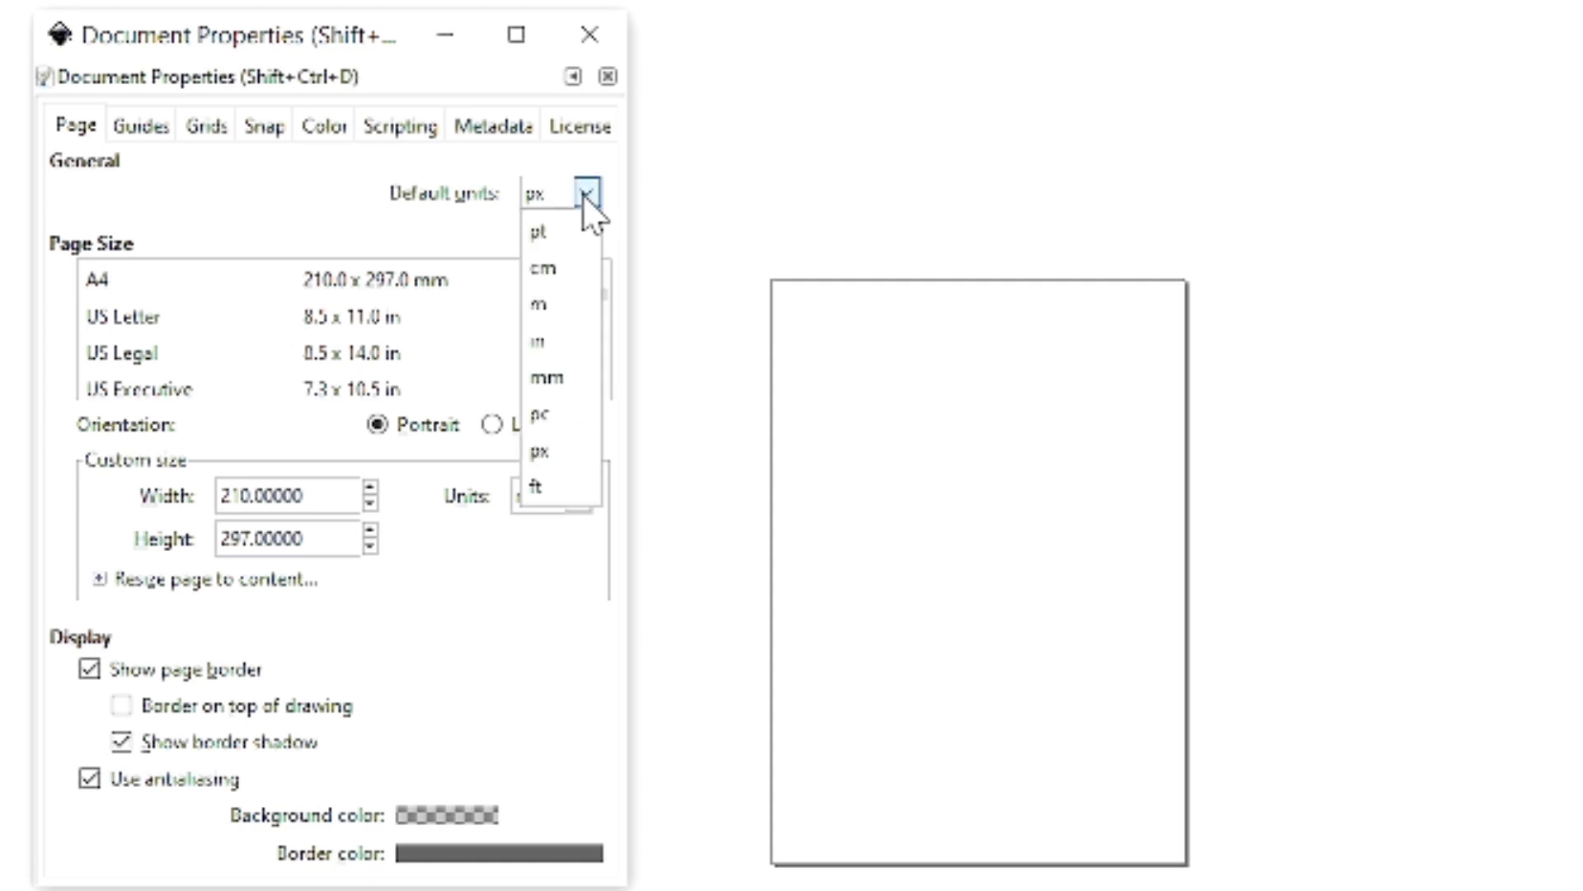
{"action": "left_click", "coordinate": [564, 343]}
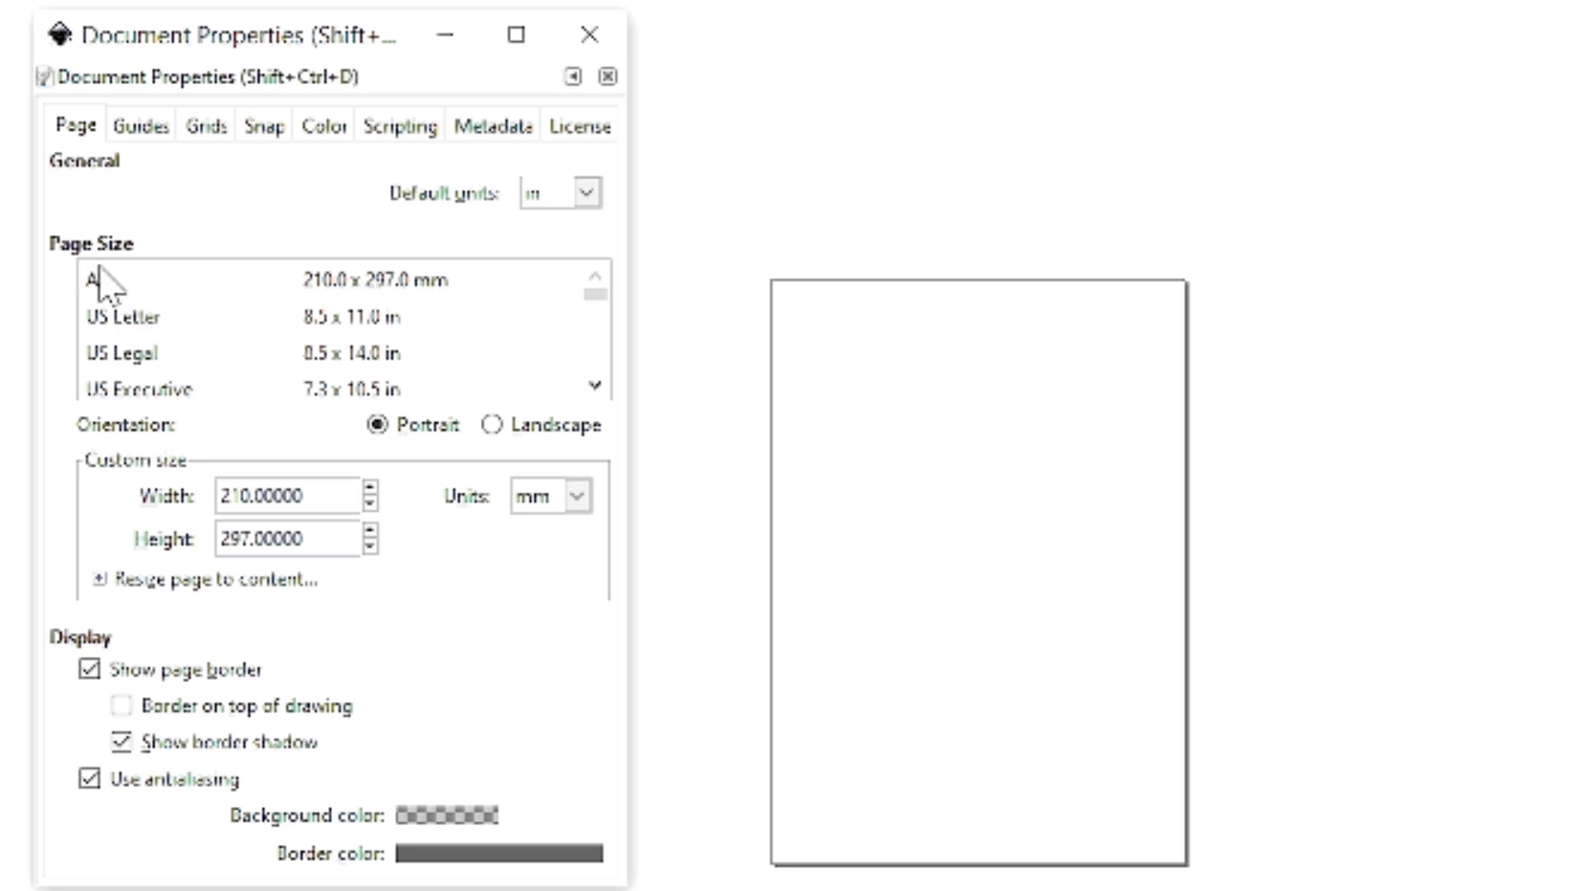
Choose the US Letter page size, keeping the custom size units in inches.
{"action": "scroll", "coordinate": [212, 360], "scroll_direction": "down", "scroll_amount": 3}
{"action": "scroll", "coordinate": [213, 360], "scroll_direction": "up", "scroll_amount": 3}
{"action": "left_click", "coordinate": [134, 326]}
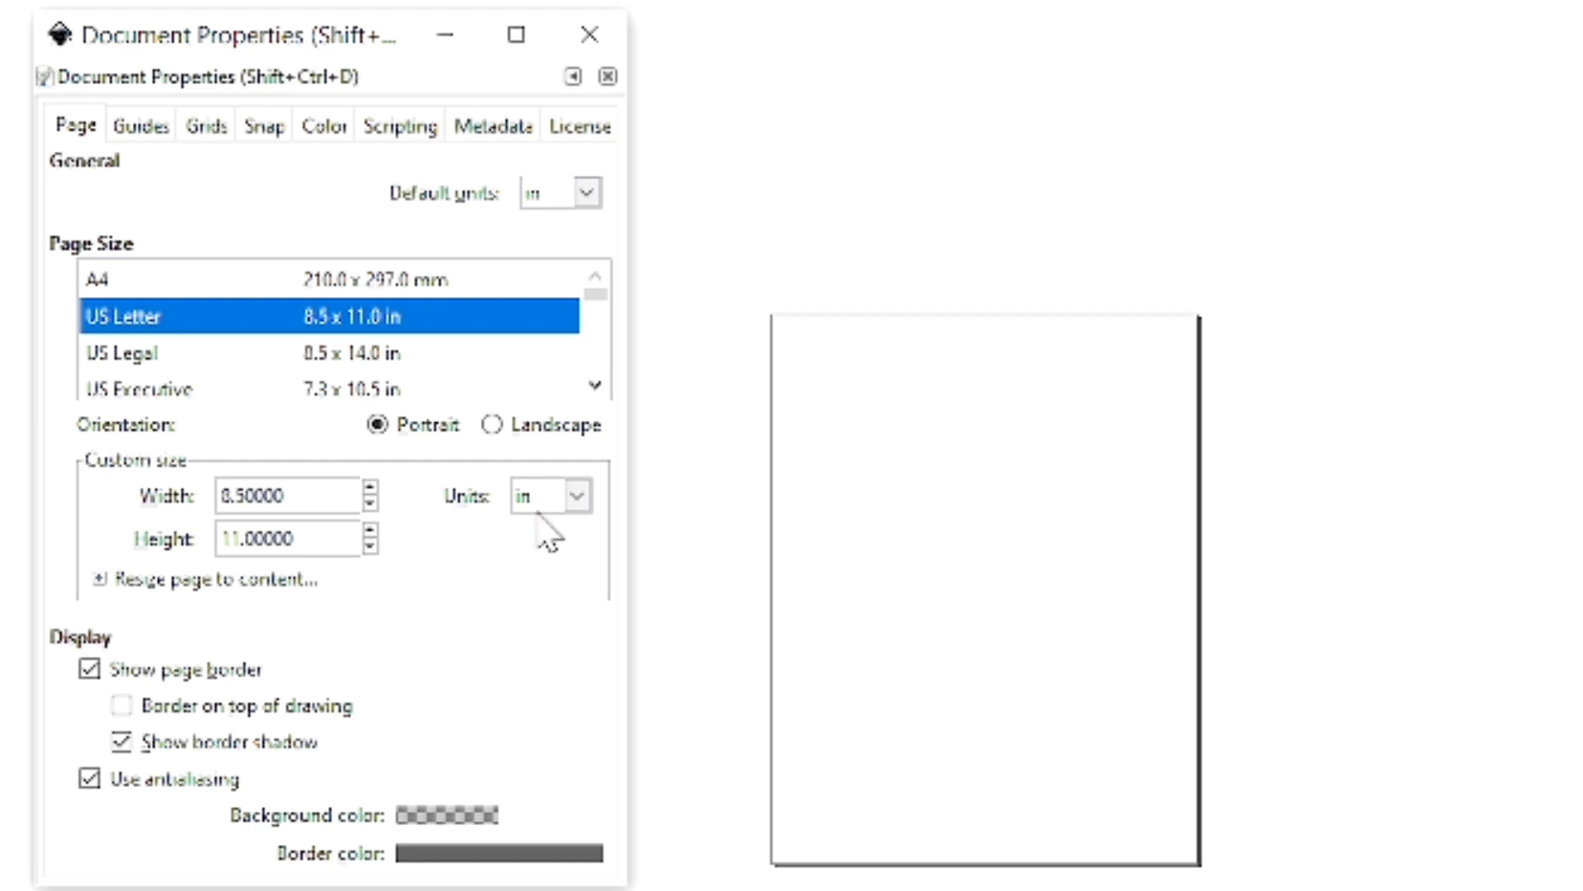
{"action": "left_click", "coordinate": [578, 496]}
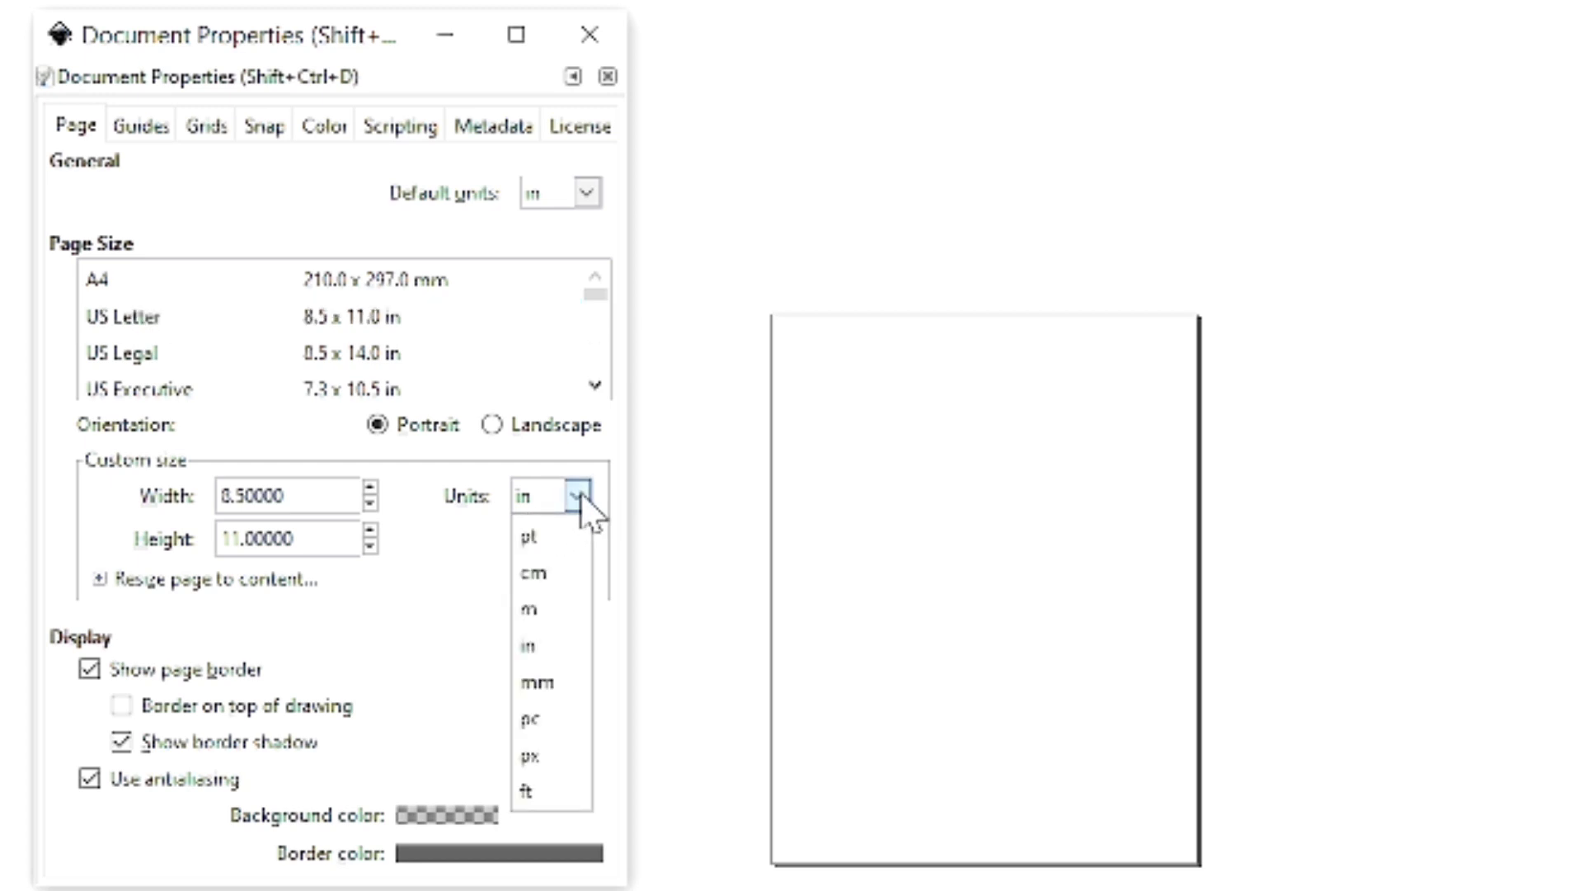
{"action": "left_click", "coordinate": [580, 495]}
Set the custom page size to 13 in wide and 19 in high, then close Document Properties.
{"action": "left_click", "coordinate": [306, 501]}
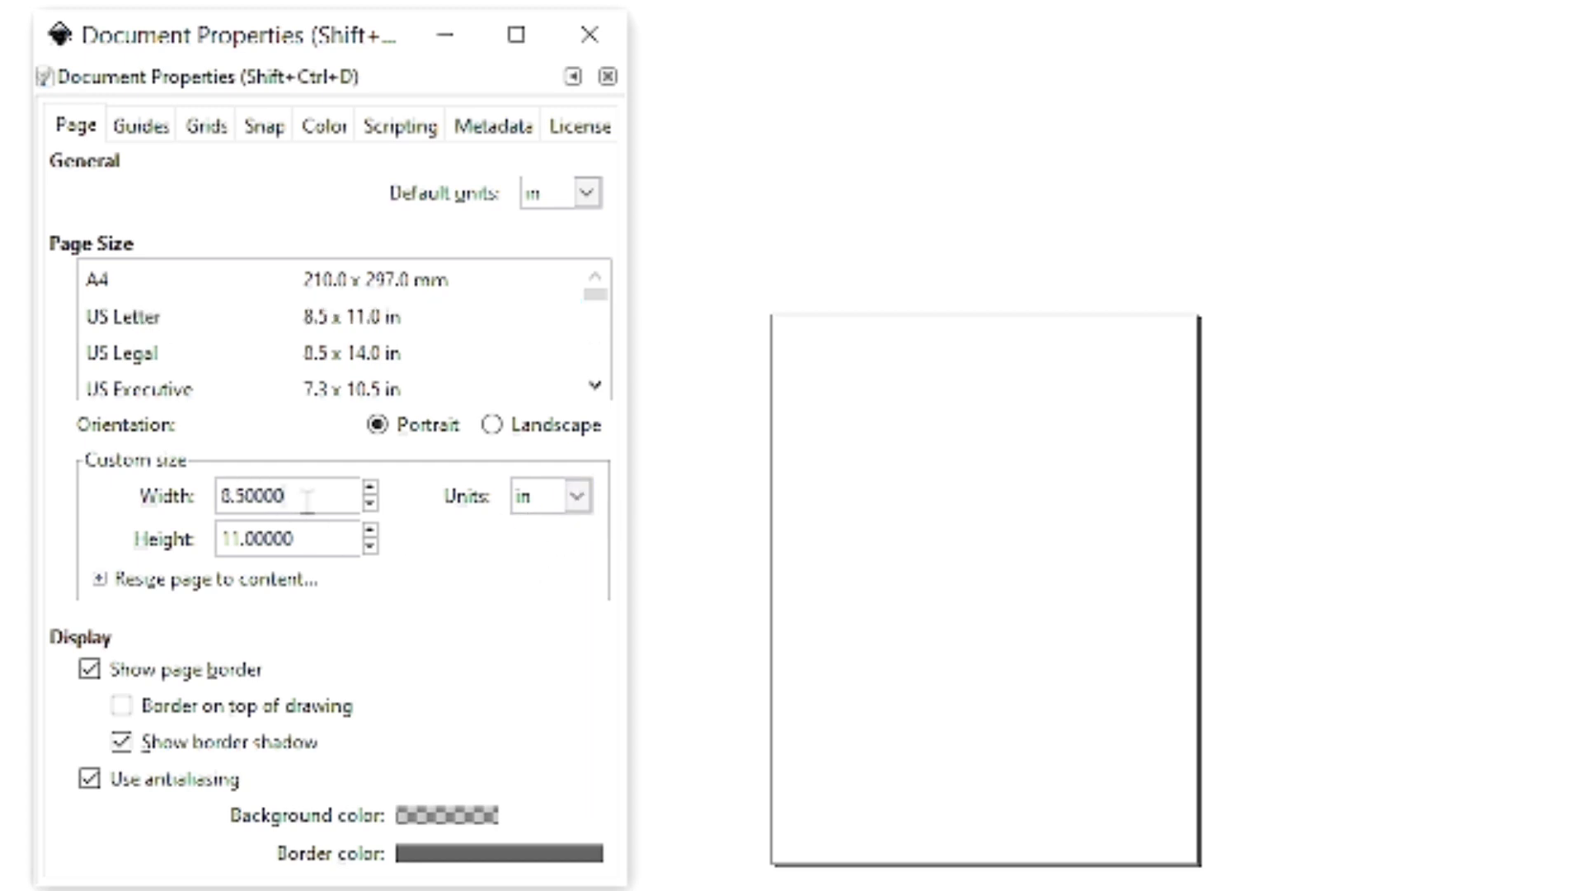
{"action": "triple_click", "coordinate": [308, 501]}
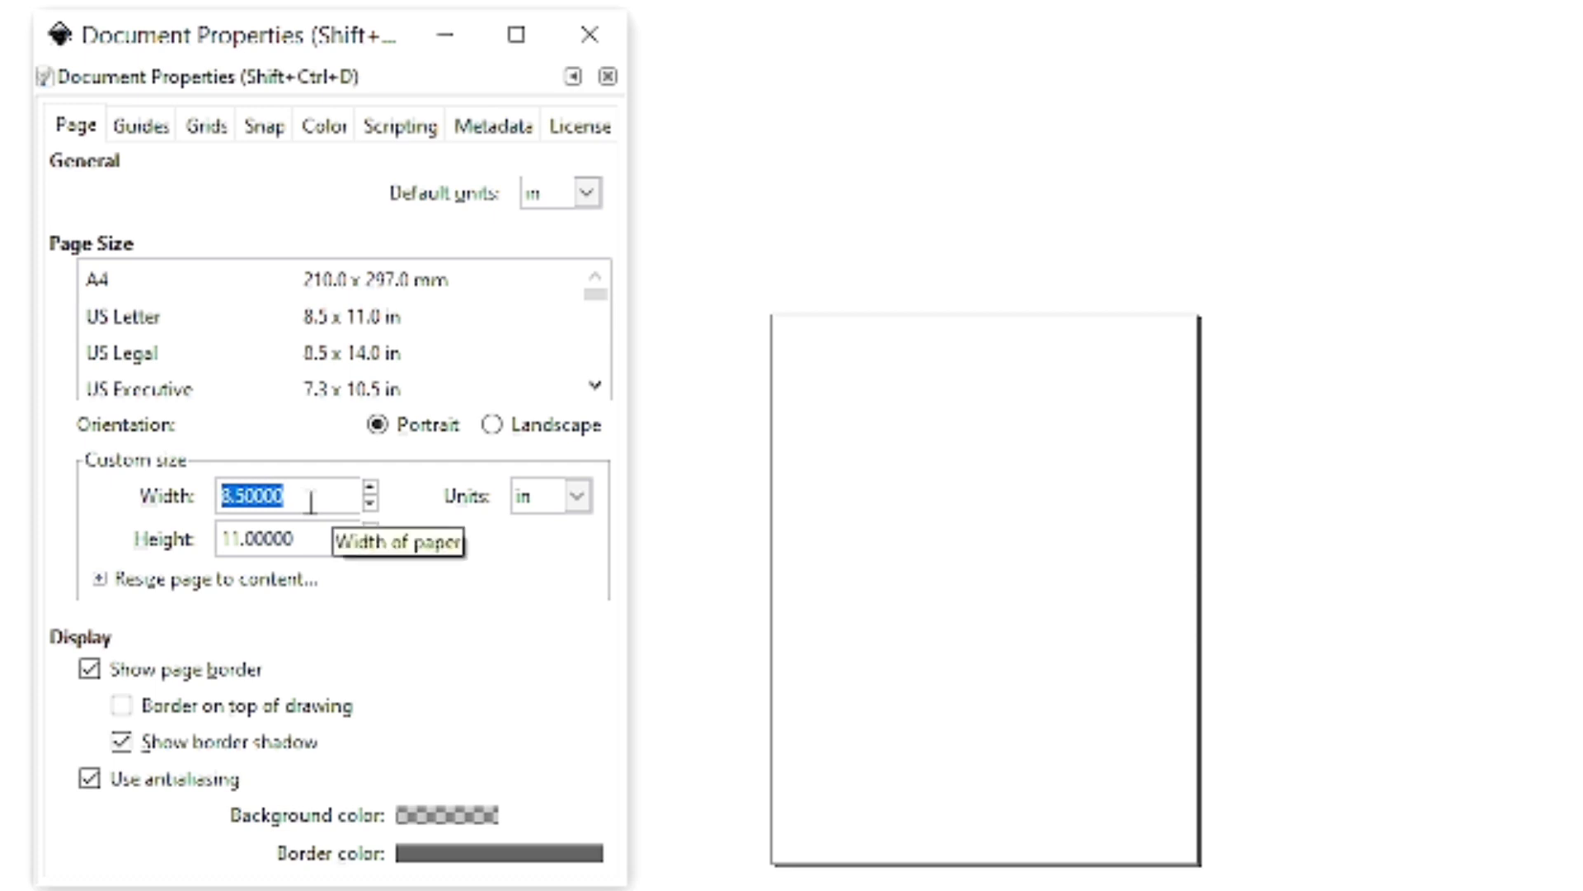
{"action": "type", "text": "13"}
{"action": "key", "text": "Return"}
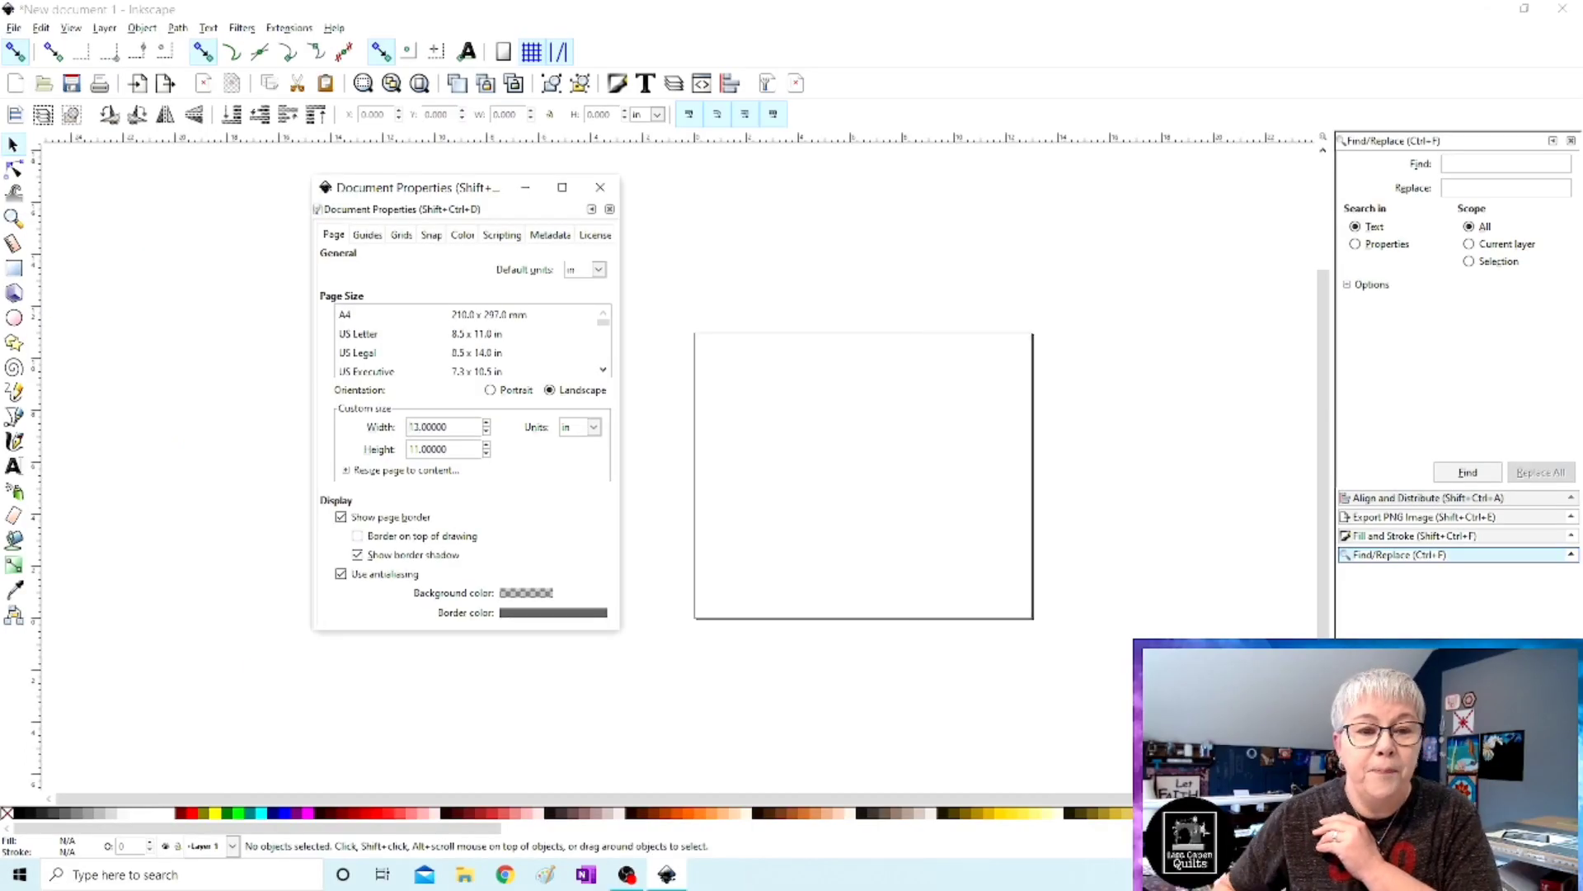
{"action": "triple_click", "coordinate": [470, 448]}
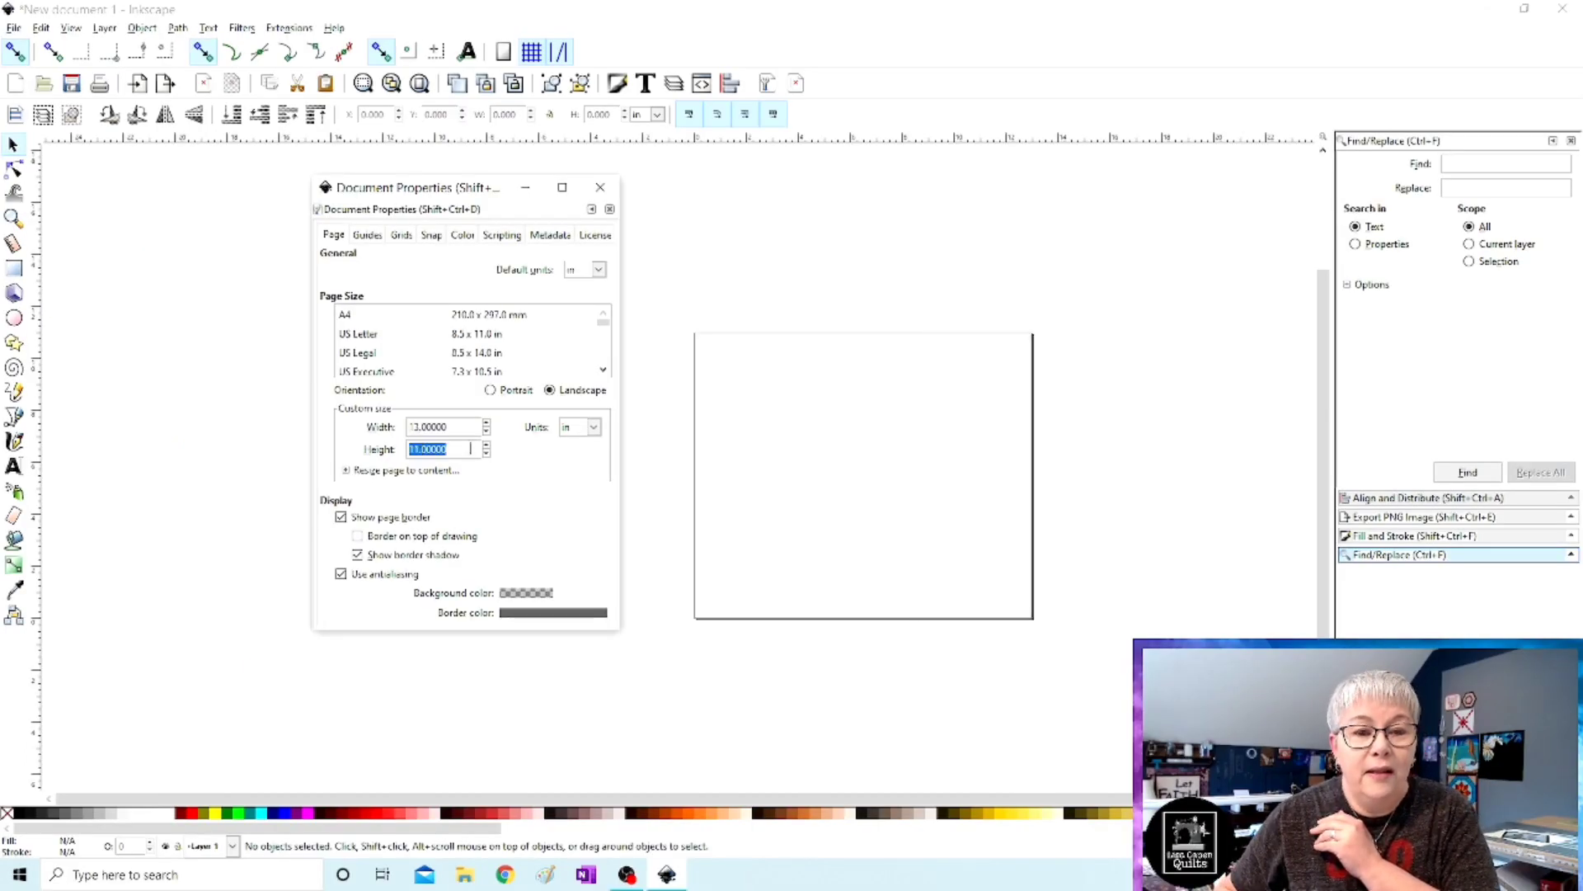
{"action": "type", "text": "19"}
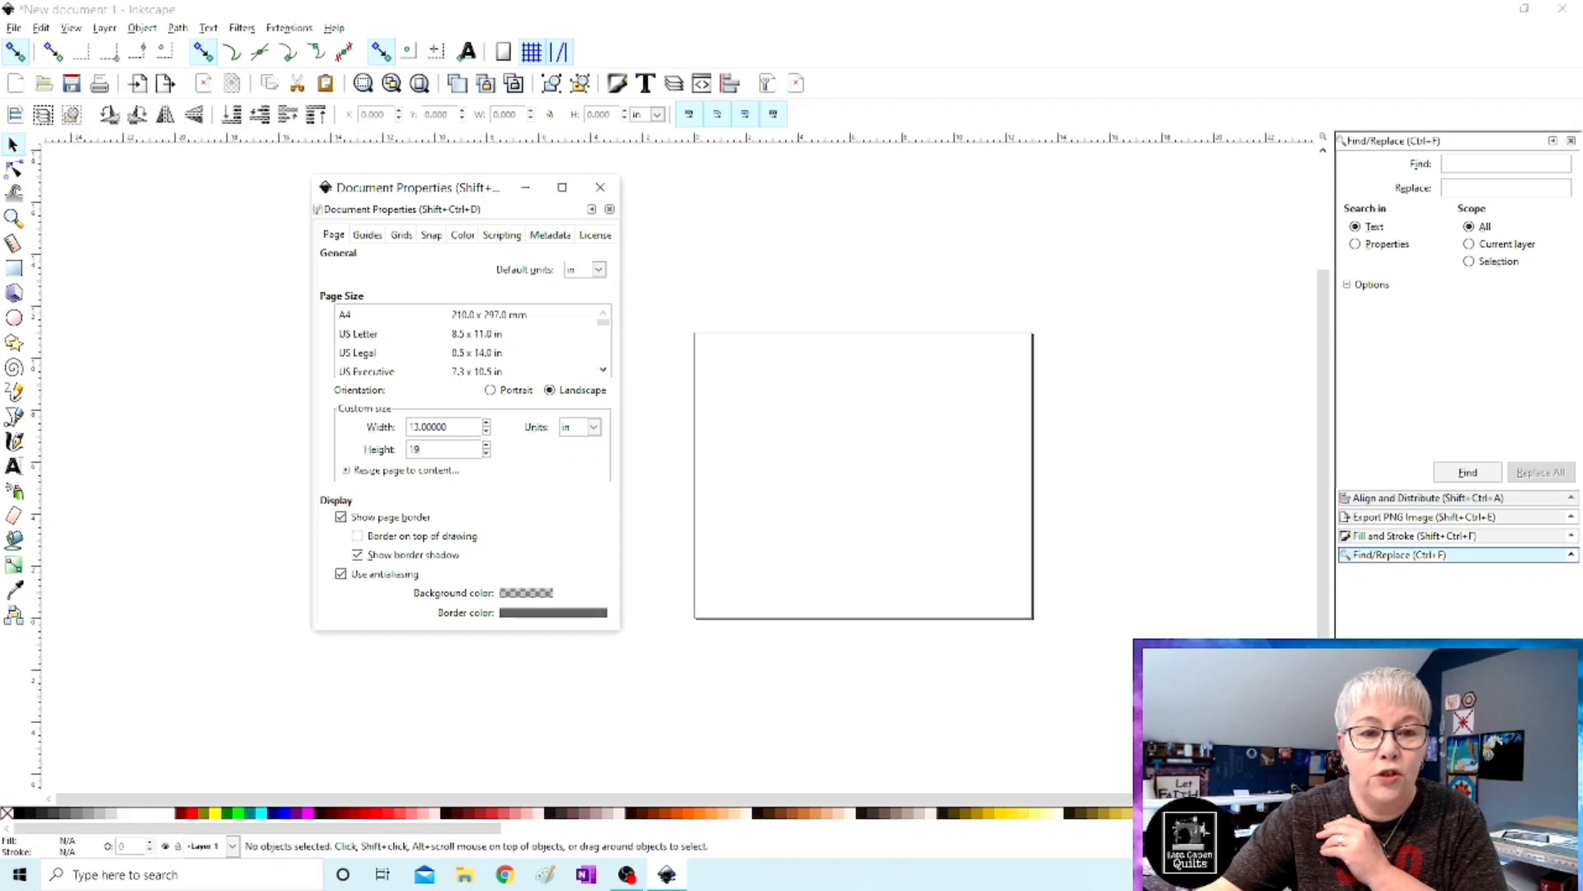
{"action": "key", "text": "Return"}
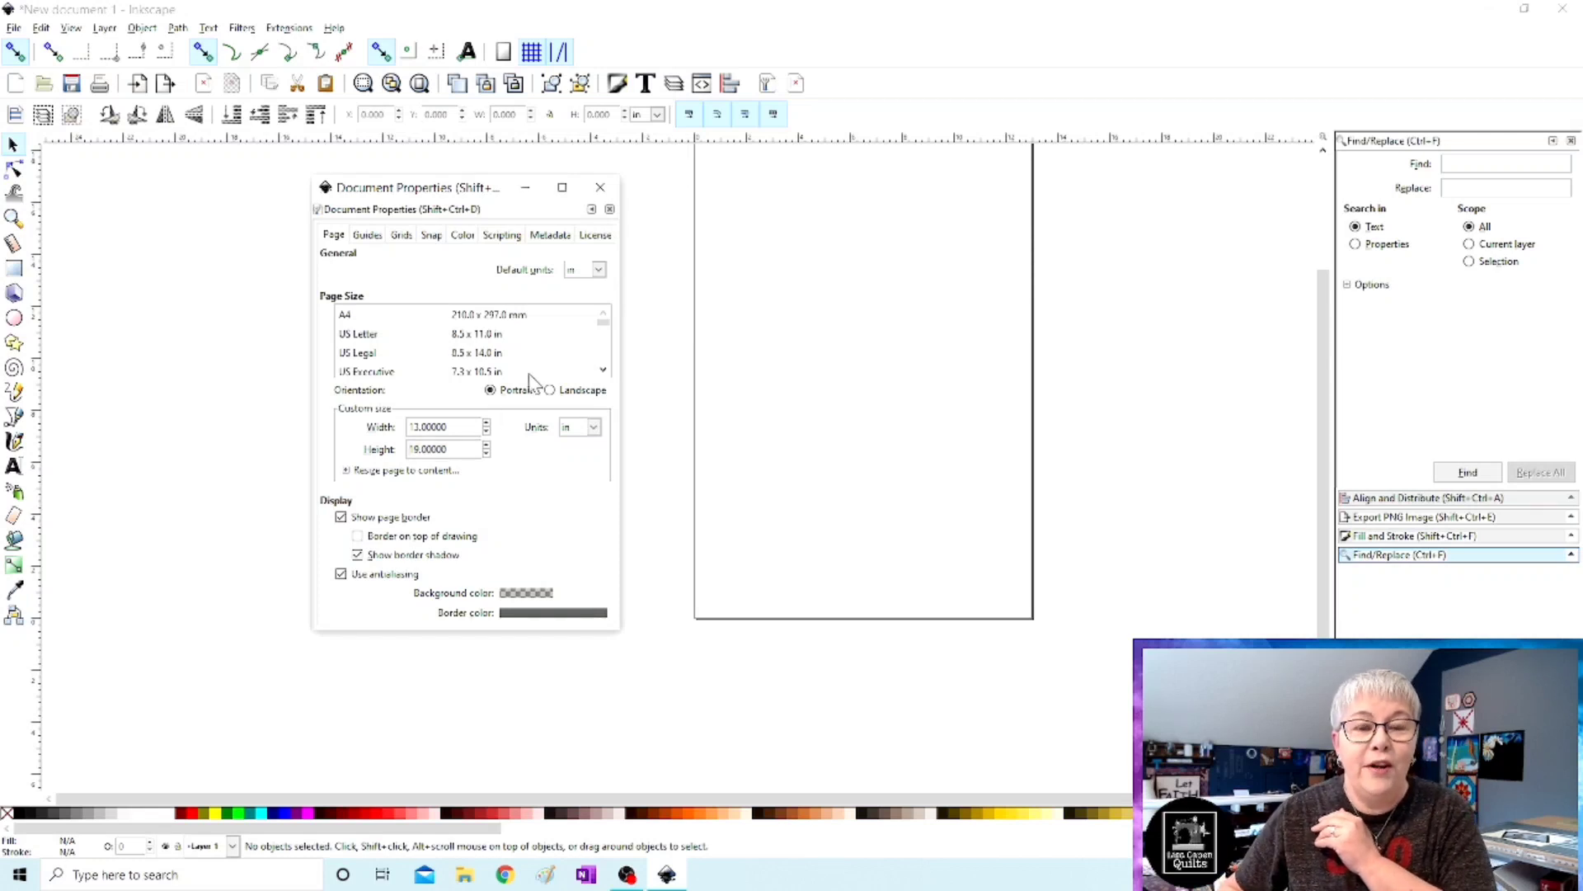
{"action": "left_click", "coordinate": [600, 189]}
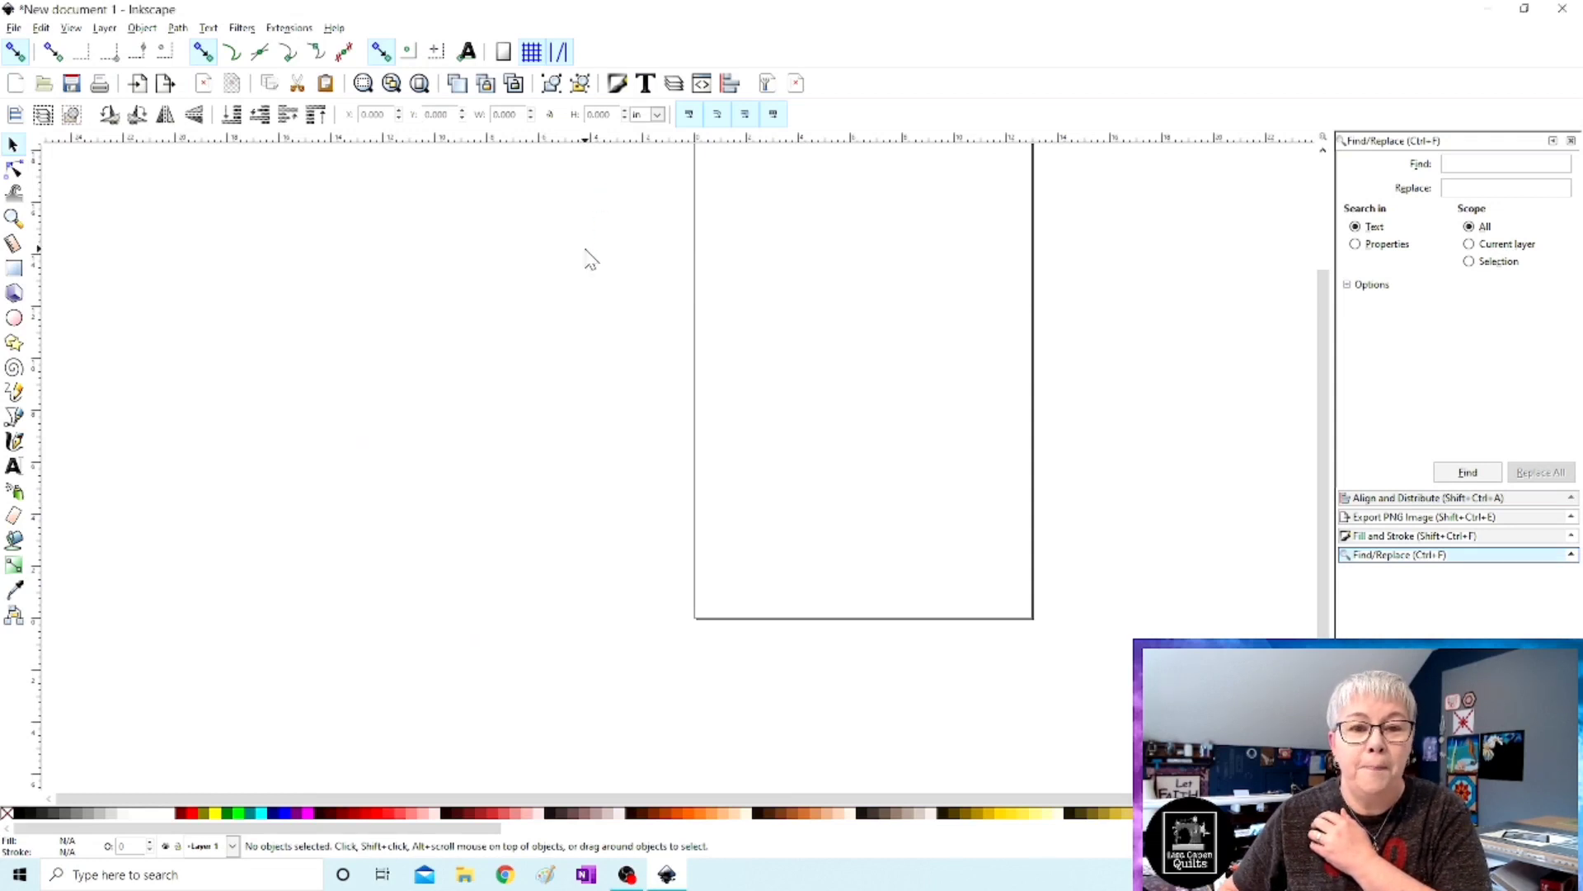
{"action": "scroll", "coordinate": [591, 258], "scroll_direction": "up", "scroll_amount": 2}
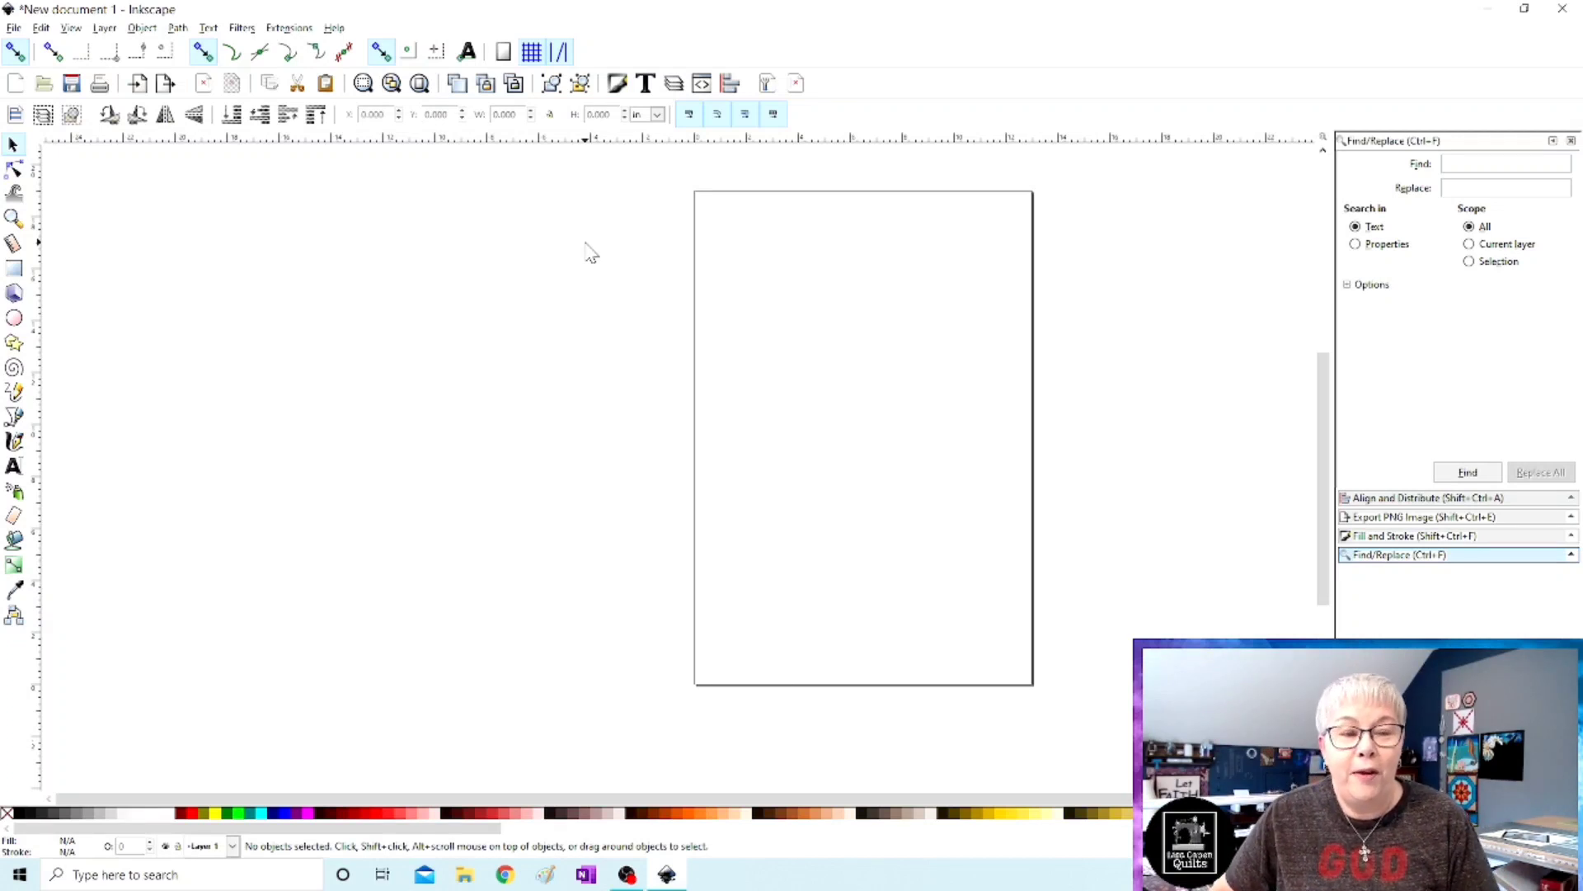
Import the couple's pillow photo from the Desktop, embedding it with the DPI from file and automatic rendering mode.
{"action": "left_click", "coordinate": [15, 31]}
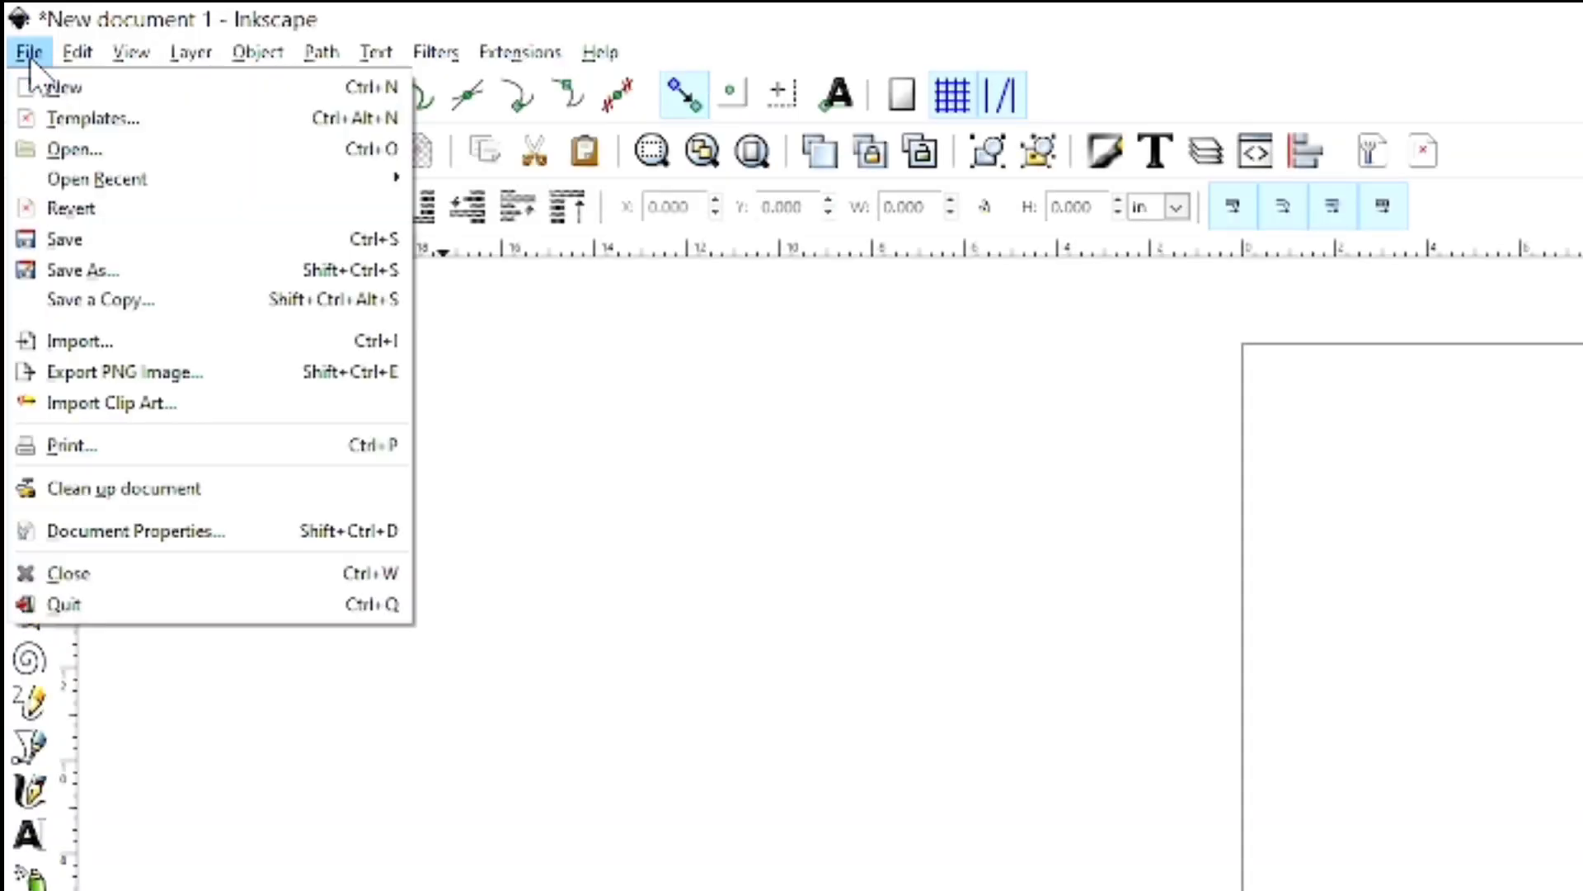
{"action": "left_click", "coordinate": [93, 342]}
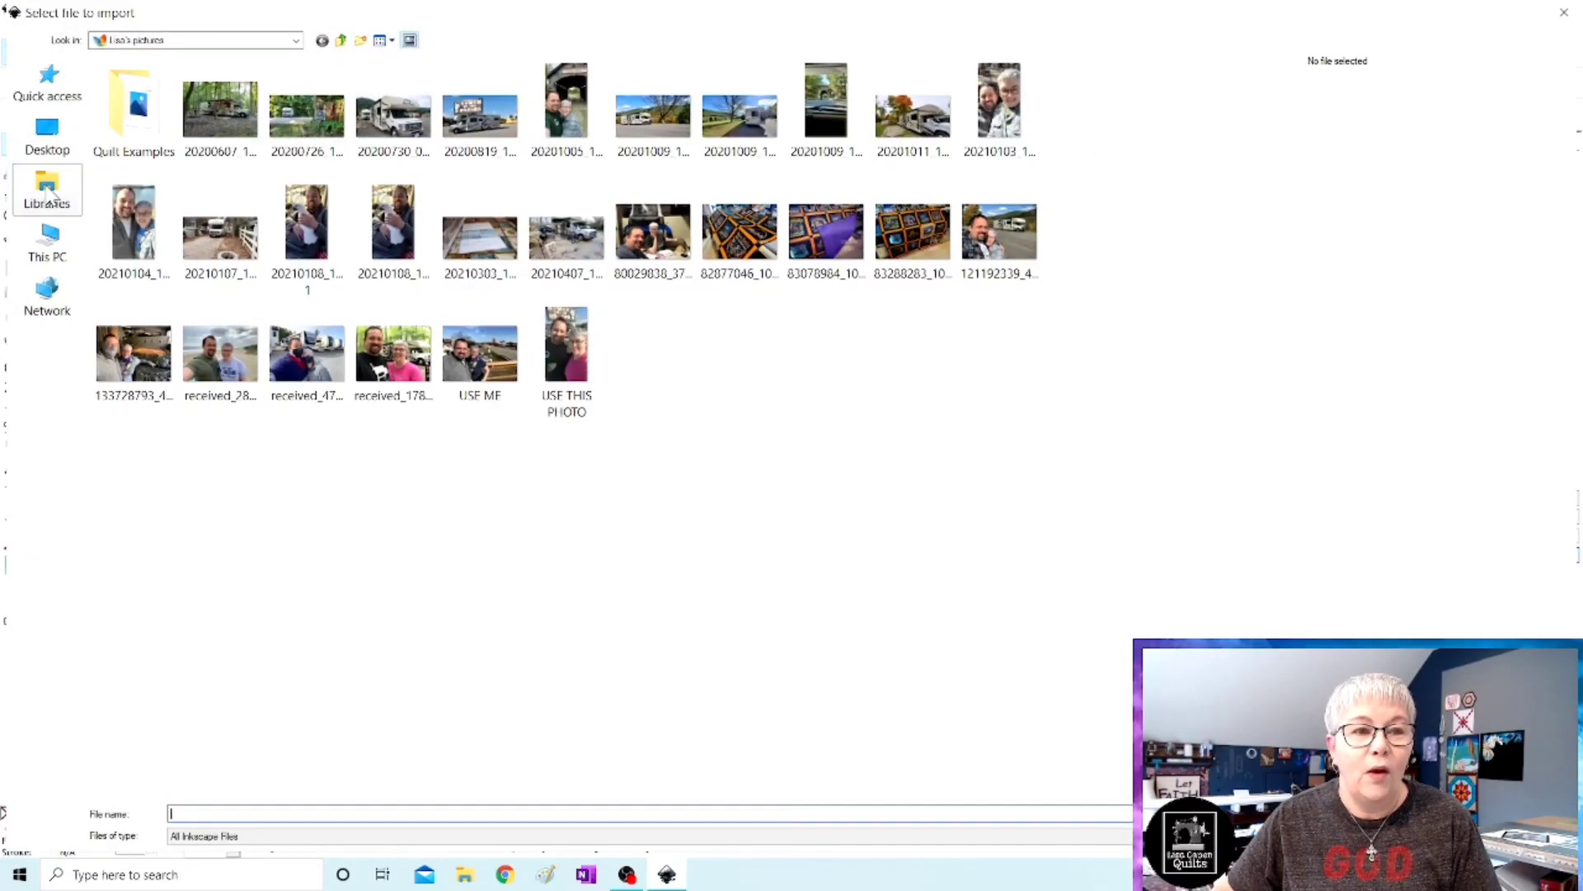
{"action": "left_click", "coordinate": [58, 156]}
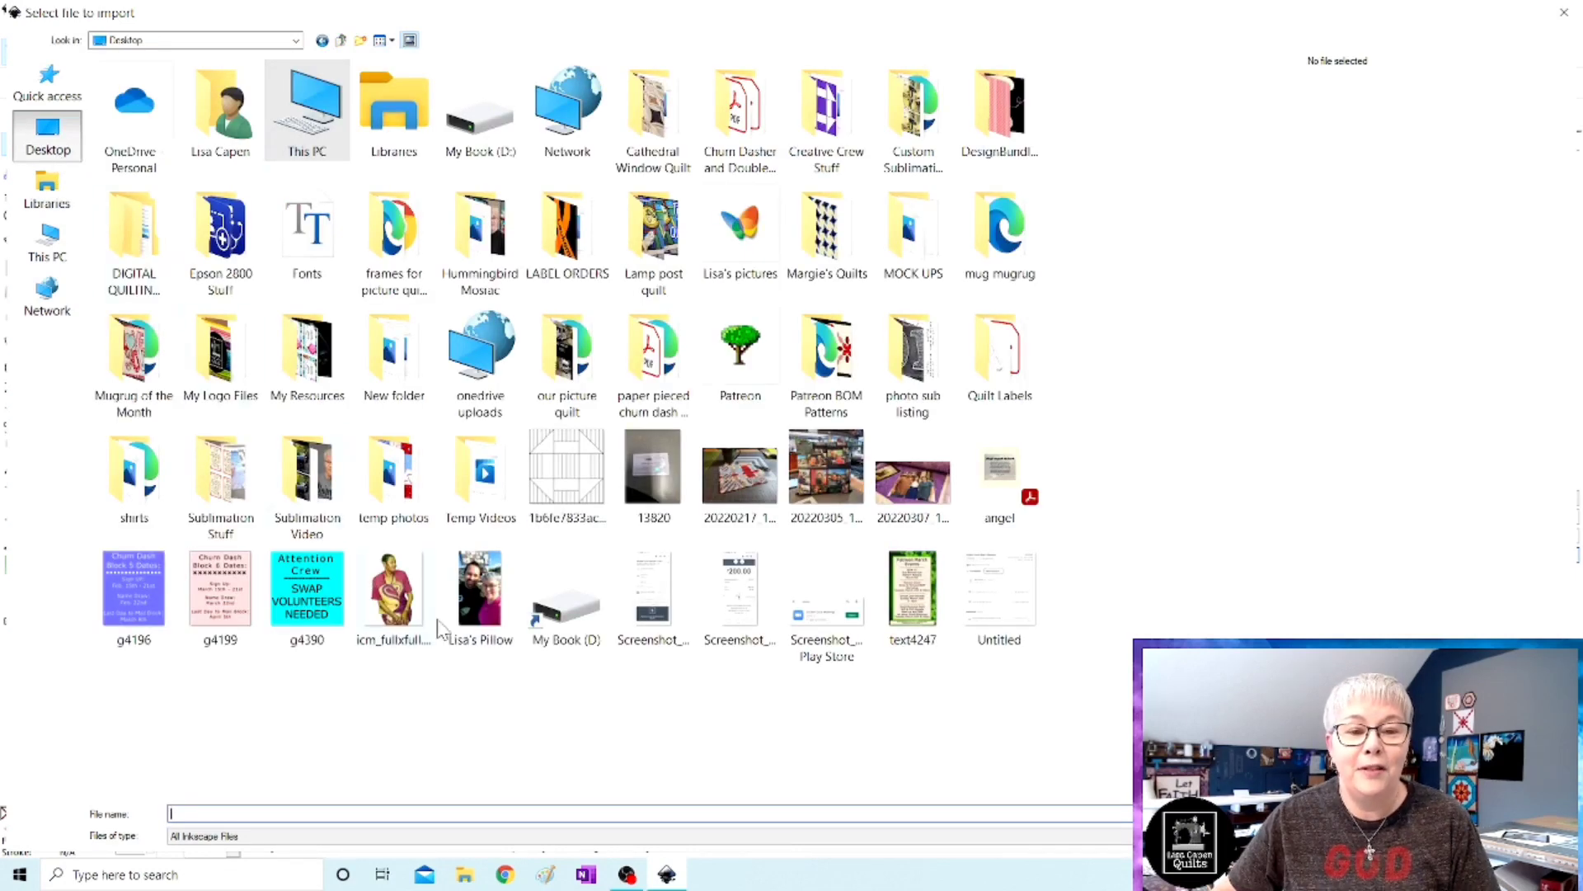
{"action": "left_click", "coordinate": [475, 586]}
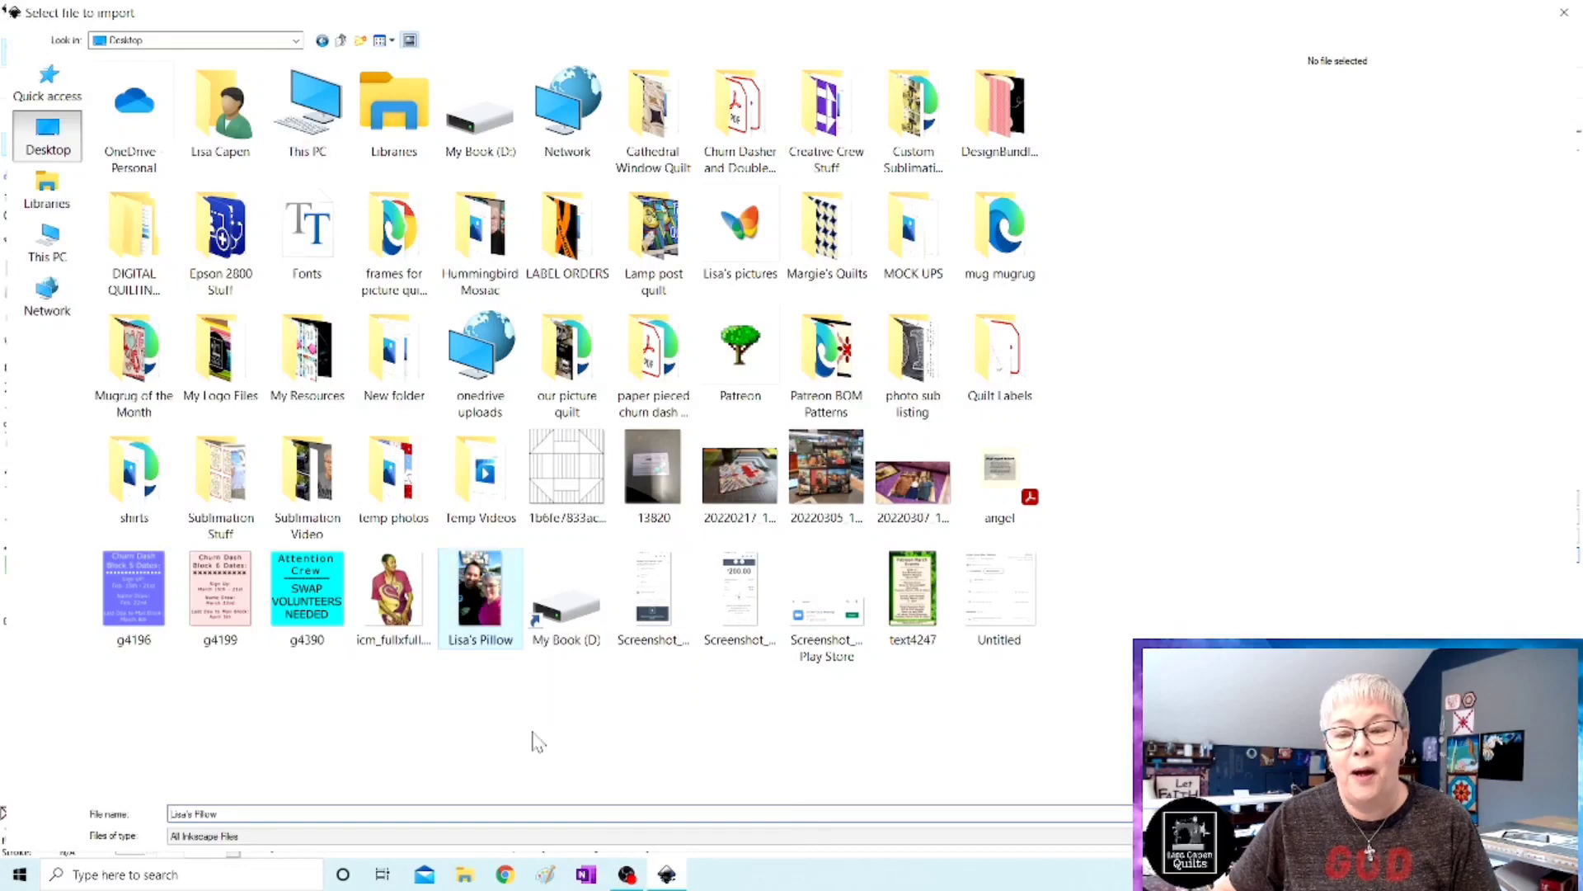
{"action": "key", "text": "Return"}
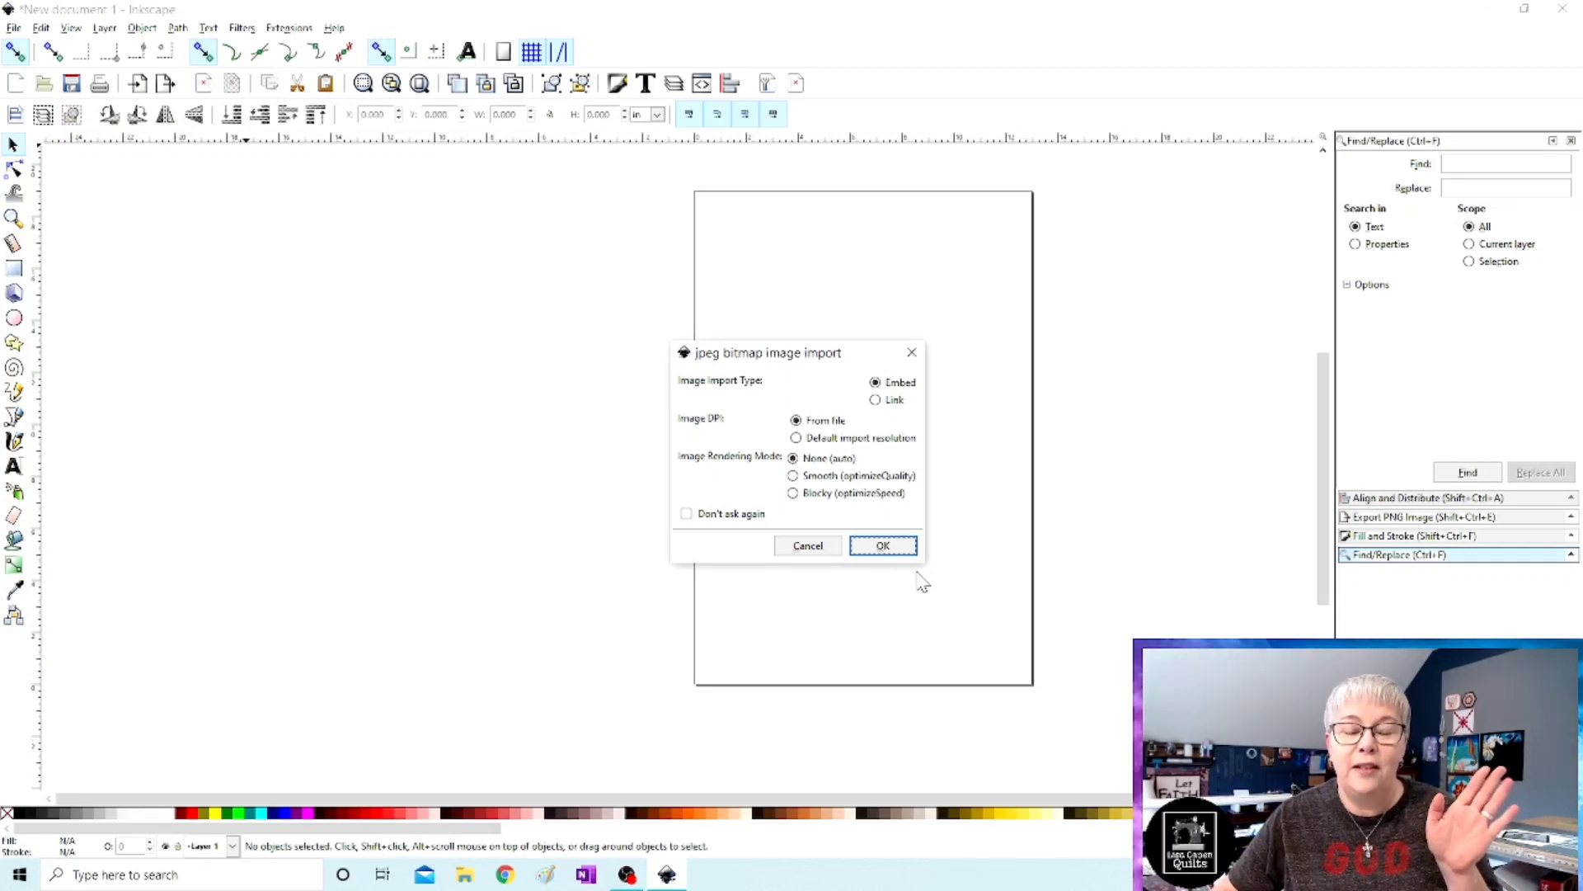
{"action": "left_click", "coordinate": [881, 545]}
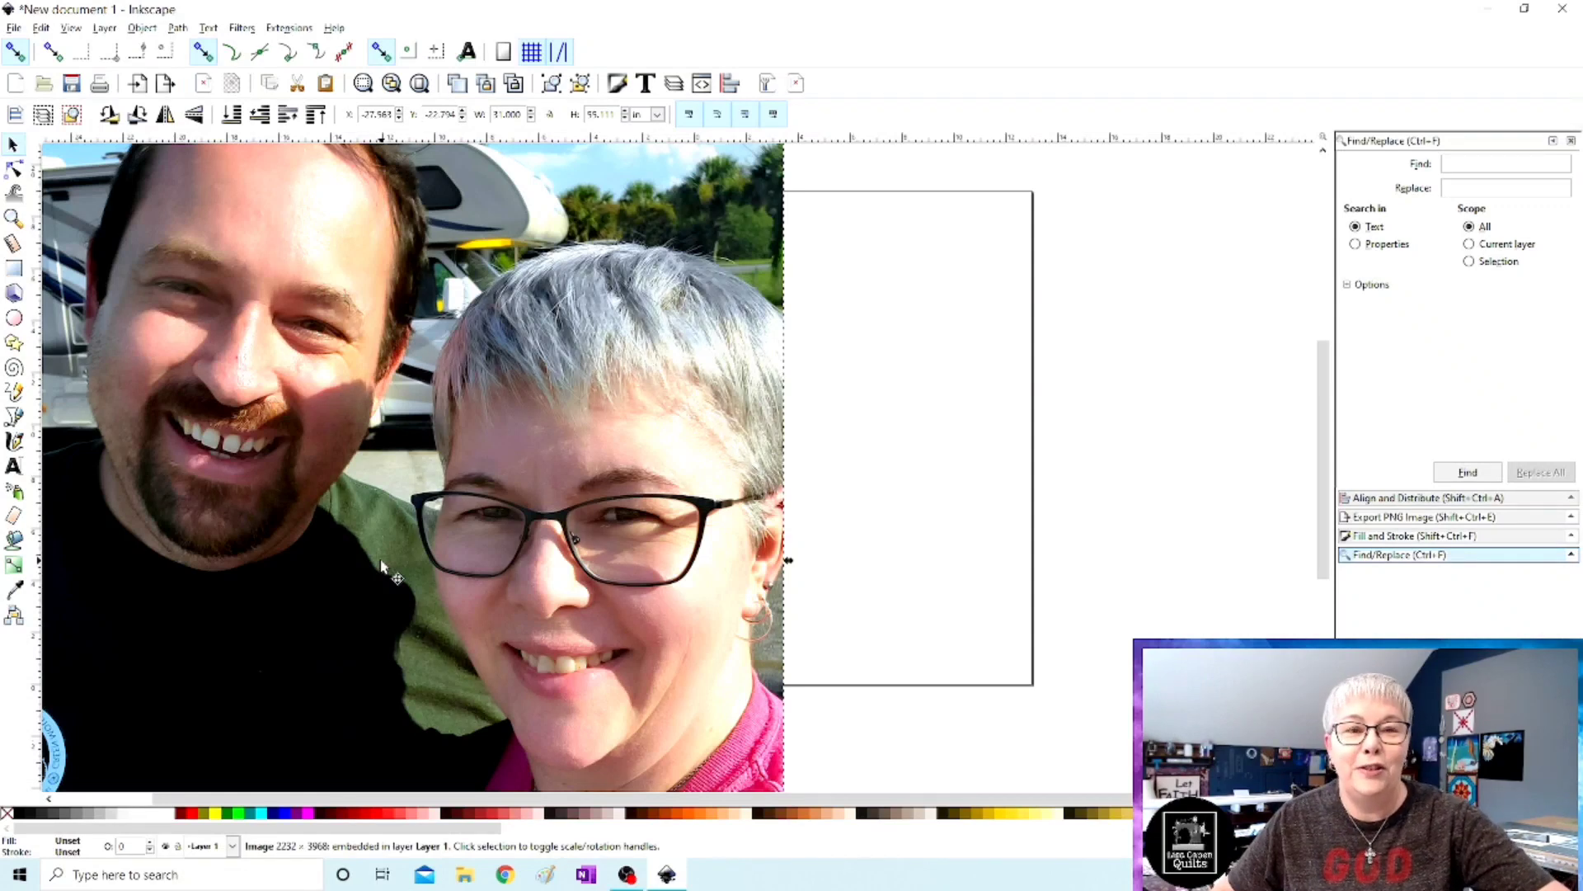
Scale the photo down proportionally to about 9.8 by 17.5 in and place it on the blank canvas left of the page.
{"action": "scroll", "coordinate": [381, 566], "scroll_direction": "down", "scroll_amount": 2}
{"action": "scroll", "coordinate": [381, 566], "scroll_direction": "down", "scroll_amount": 1}
{"action": "left_click_drag", "start_coordinate": [381, 566], "coordinate": [330, 532]}
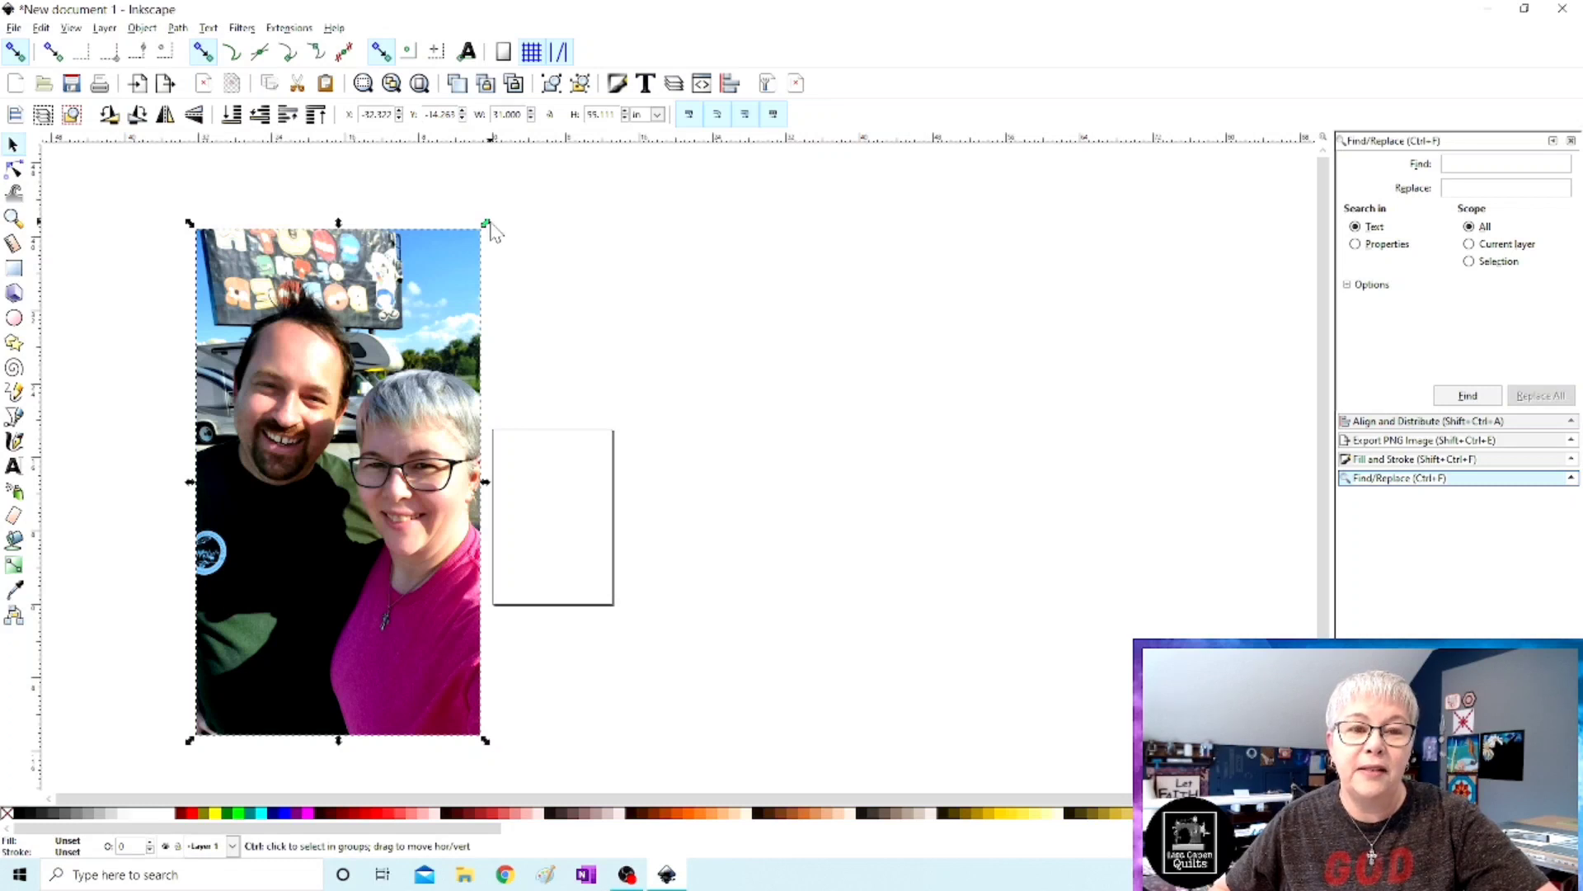
{"action": "left_click_drag", "start_coordinate": [488, 224], "coordinate": [318, 584]}
{"action": "left_click_drag", "start_coordinate": [256, 659], "coordinate": [236, 517]}
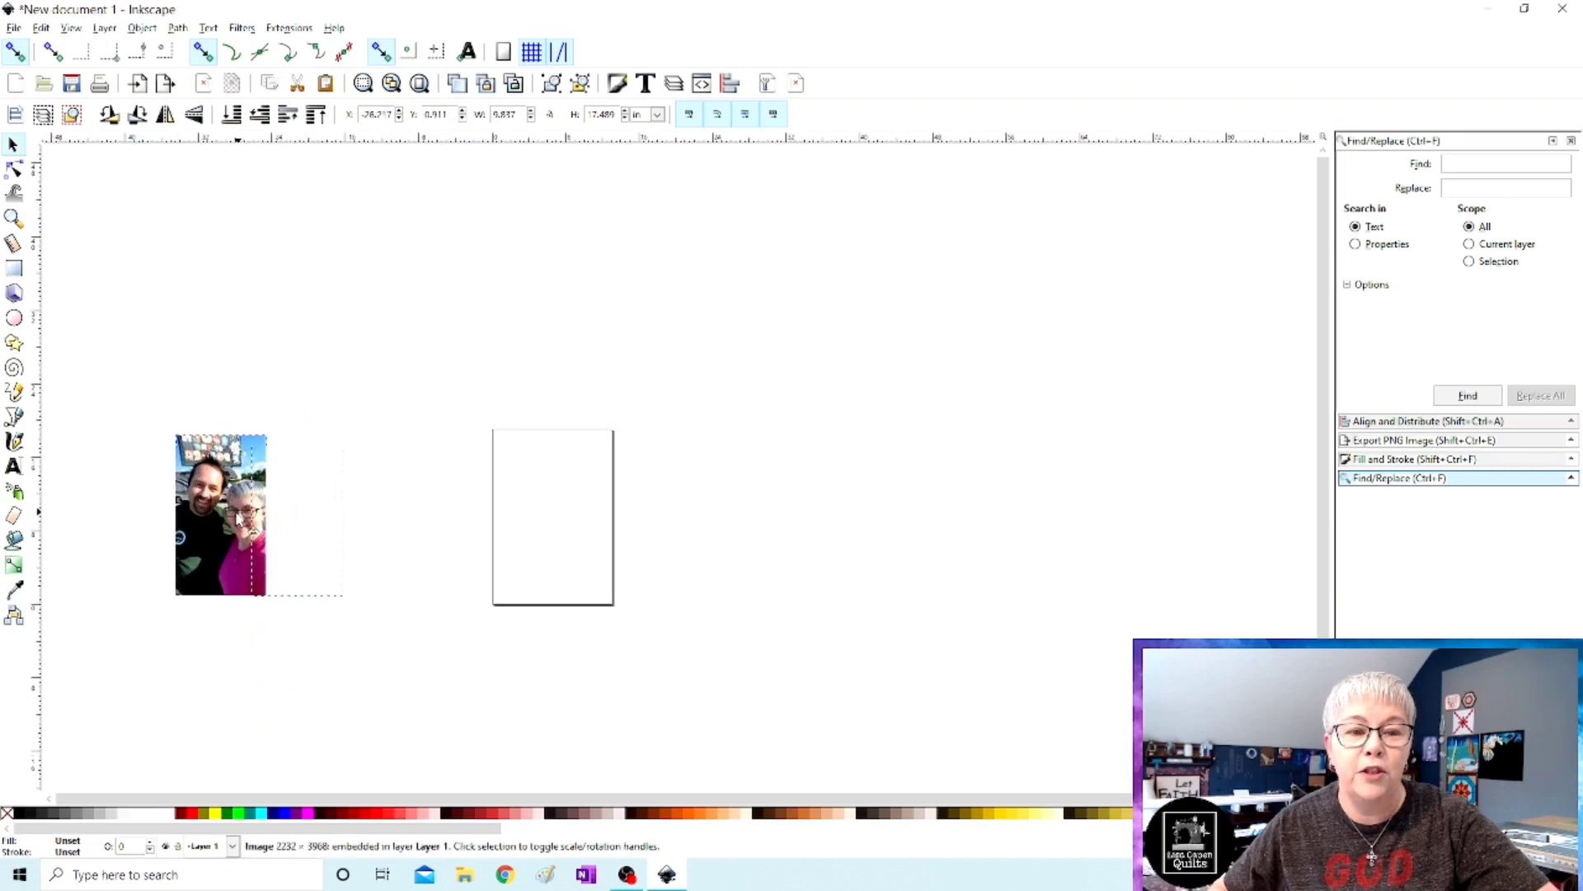
{"action": "left_click", "coordinate": [373, 512]}
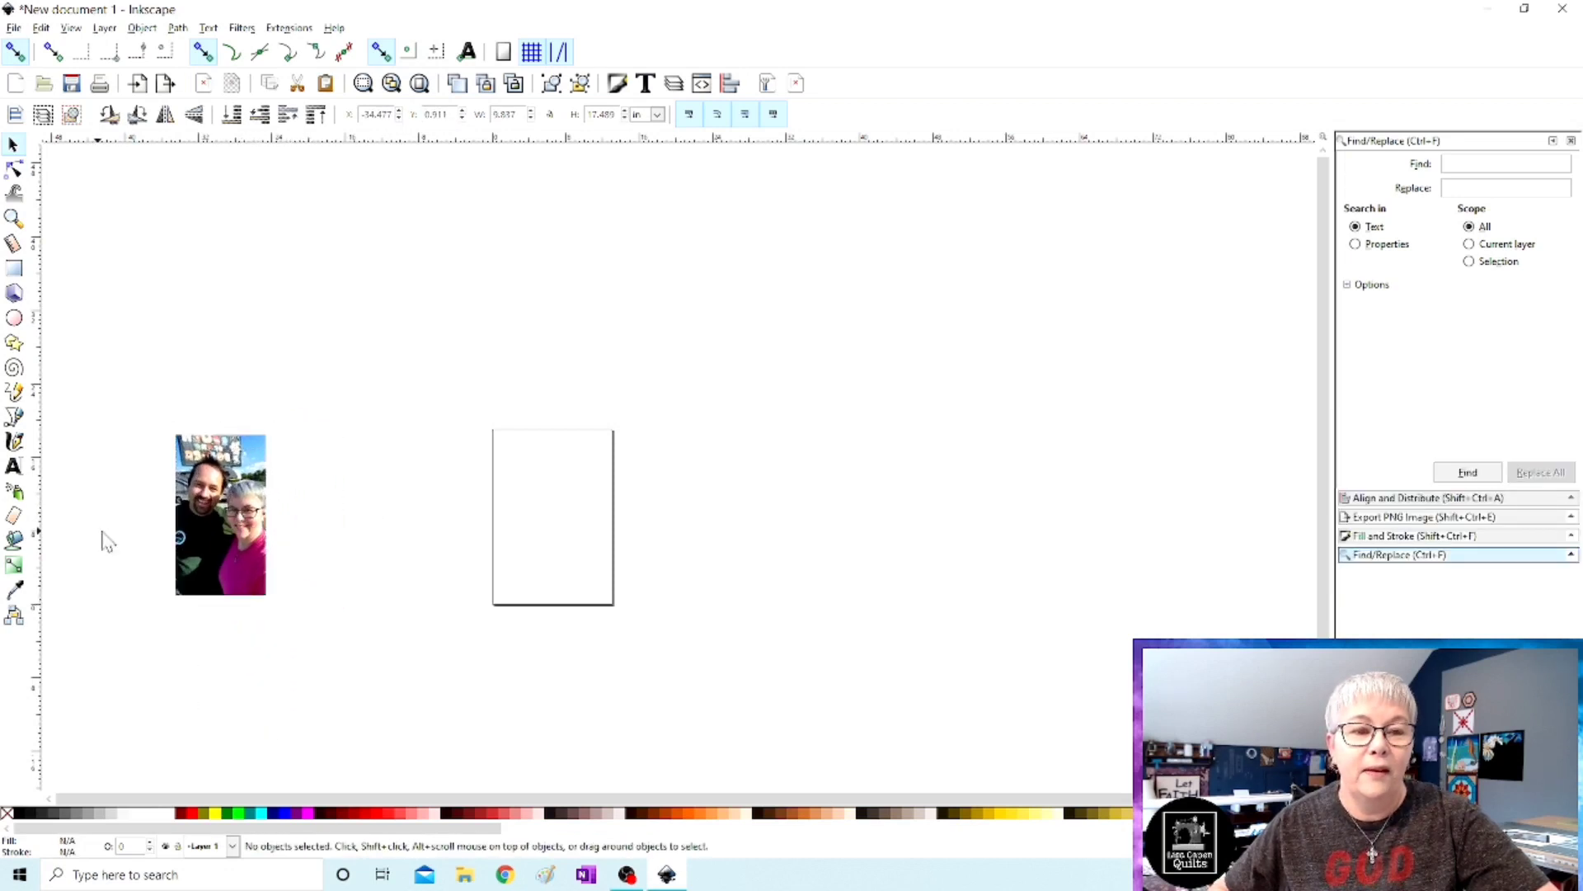
Draw a black rectangle about 12.4 by 11.3 in between the photo and the page.
{"action": "left_click", "coordinate": [176, 518]}
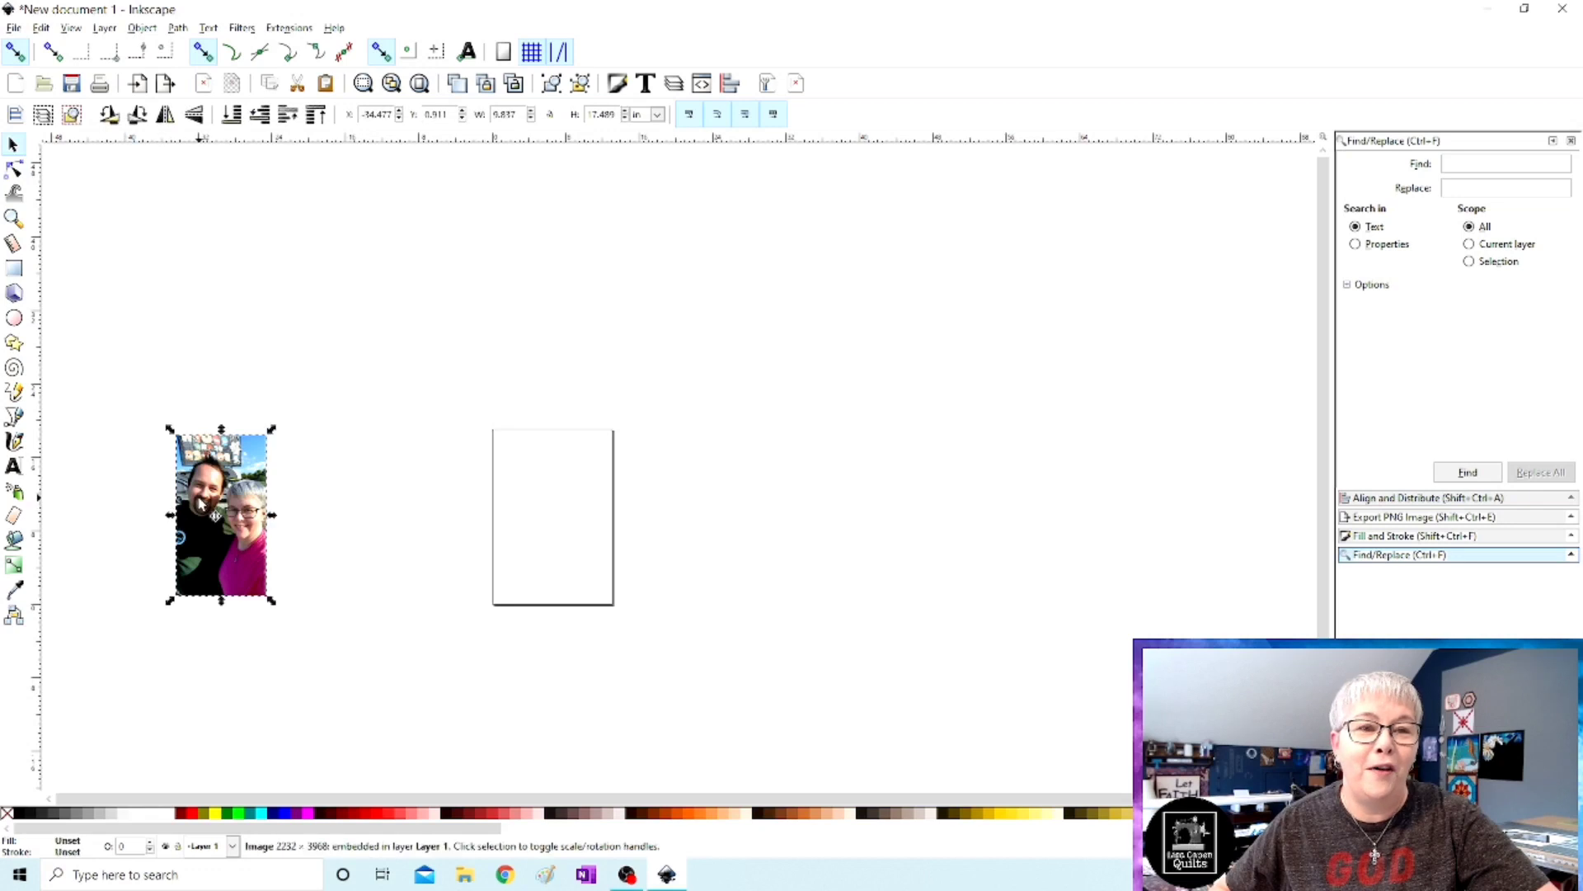
{"action": "left_click", "coordinate": [363, 83]}
{"action": "left_click", "coordinate": [299, 337]}
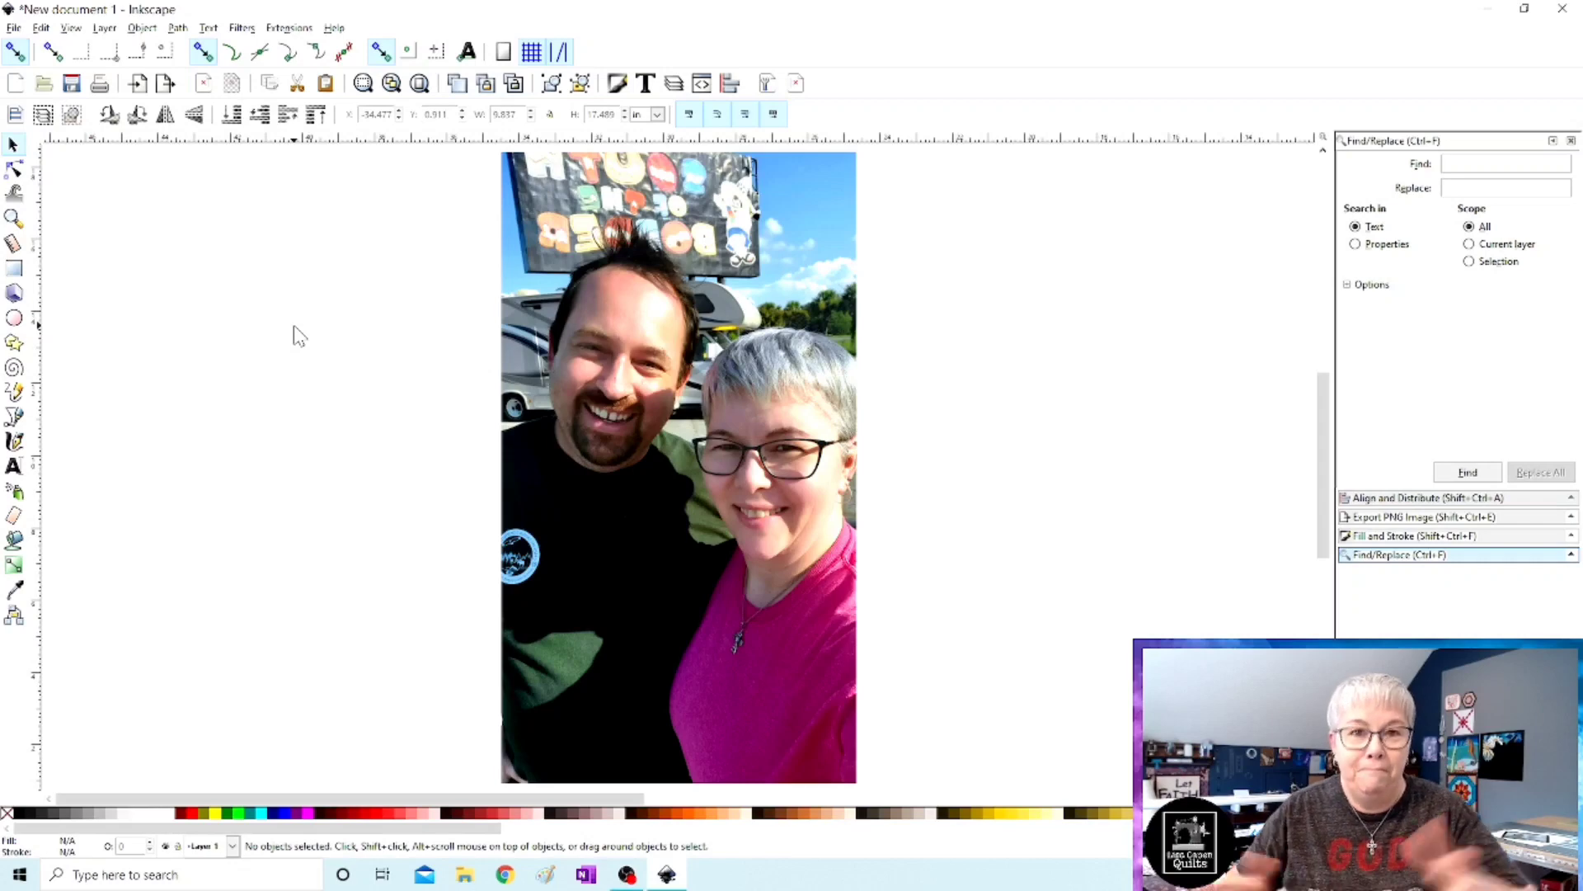
{"action": "scroll", "coordinate": [287, 383], "scroll_direction": "down", "scroll_amount": 2, "text": "ctrl"}
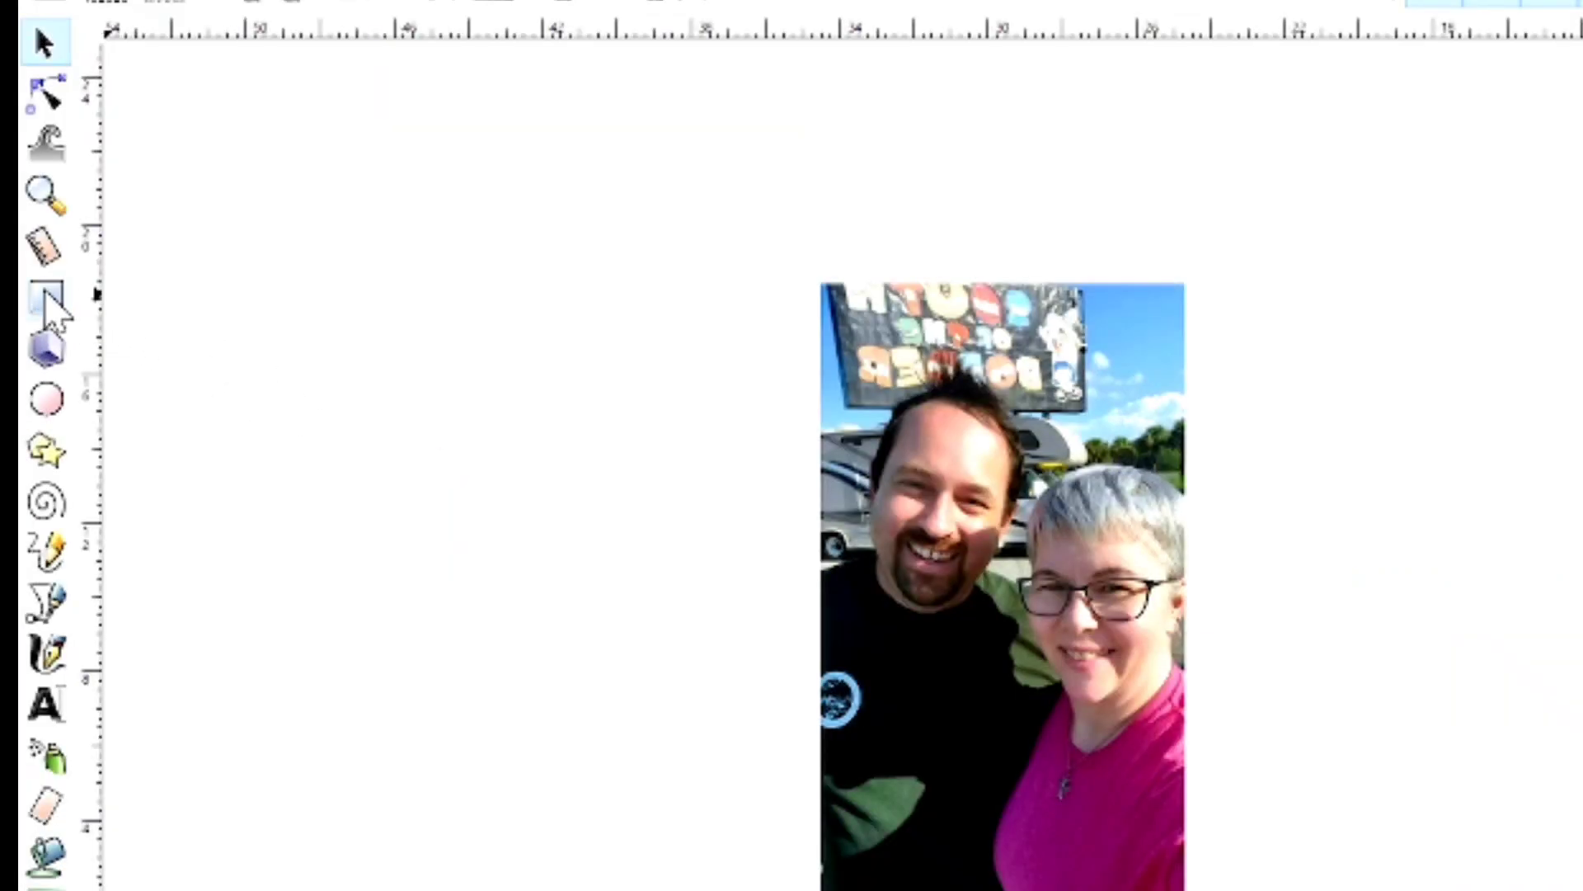
{"action": "left_click", "coordinate": [47, 307]}
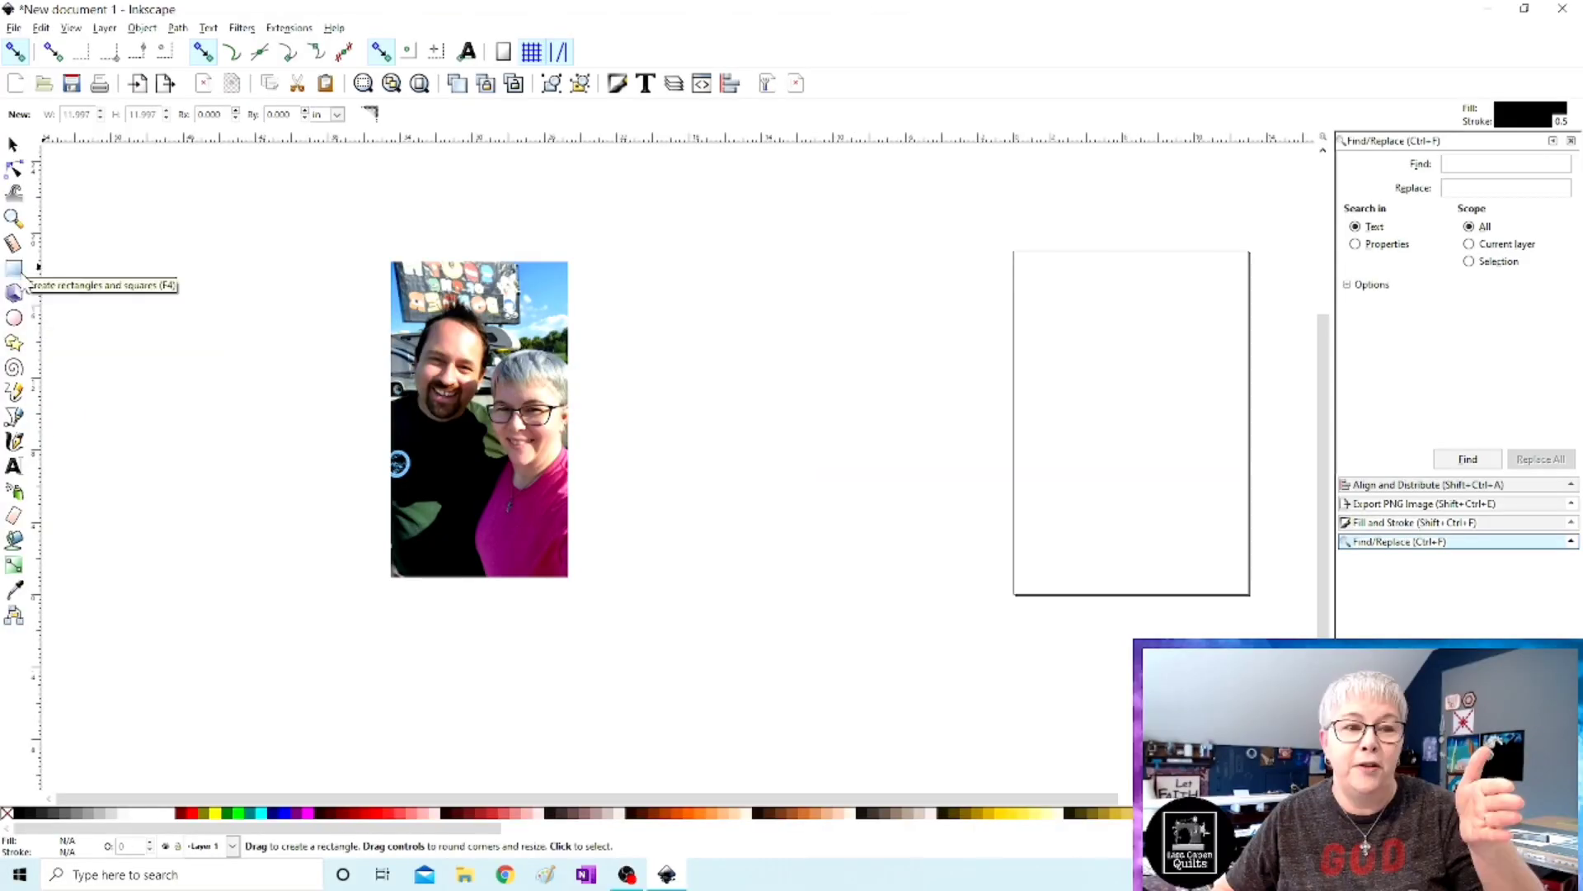
{"action": "left_click_drag", "start_coordinate": [632, 263], "coordinate": [857, 468]}
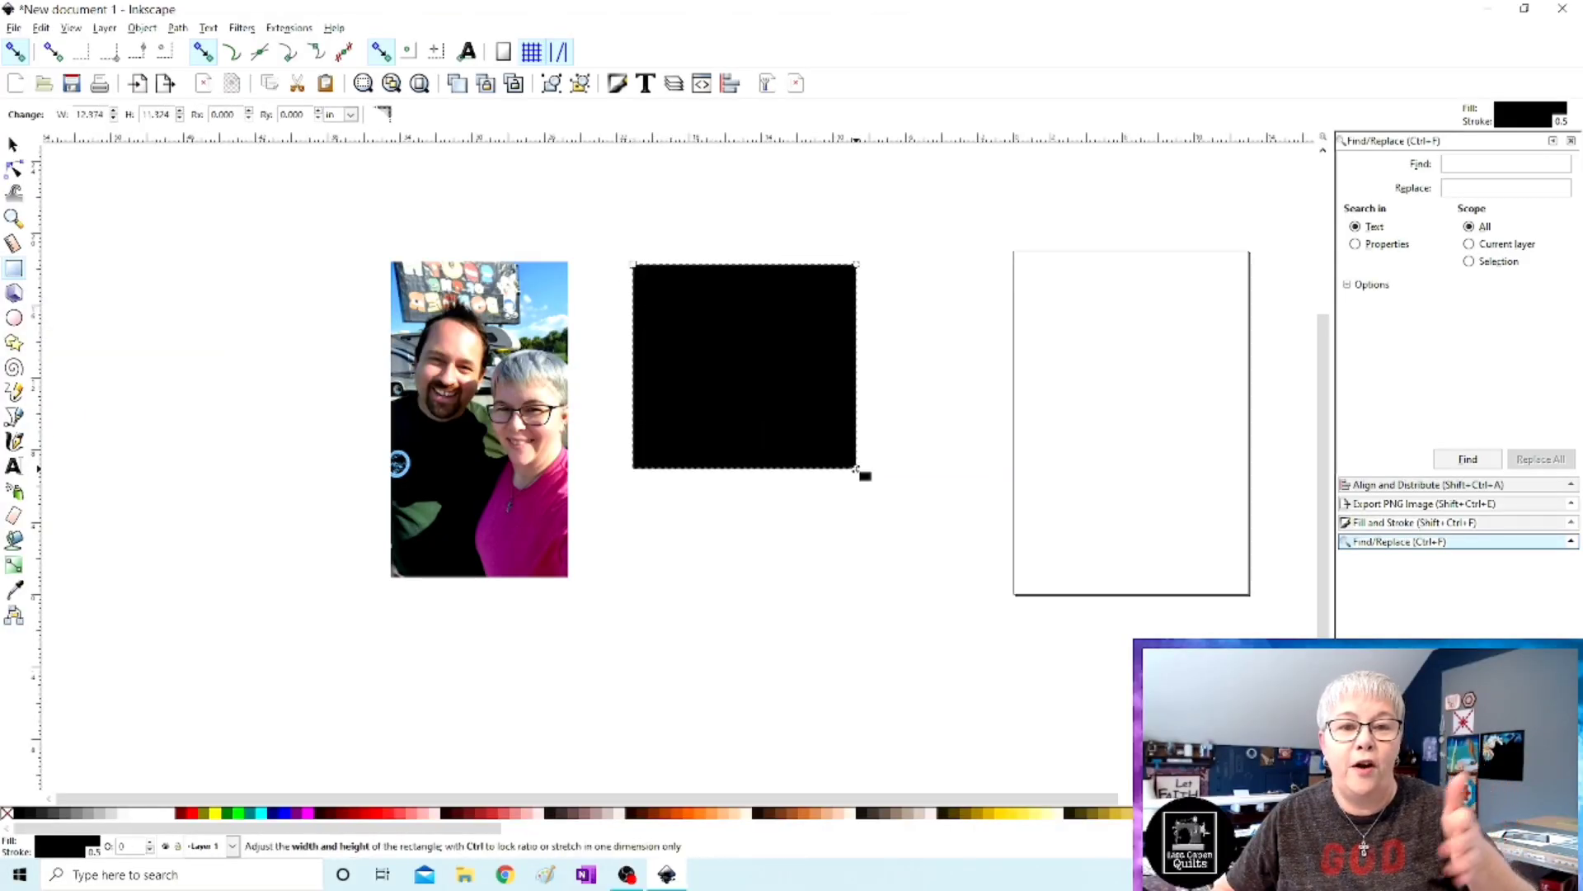
Resize the black rectangle to a square 12.5 in wide and 12.5 in high.
{"action": "left_click", "coordinate": [15, 147]}
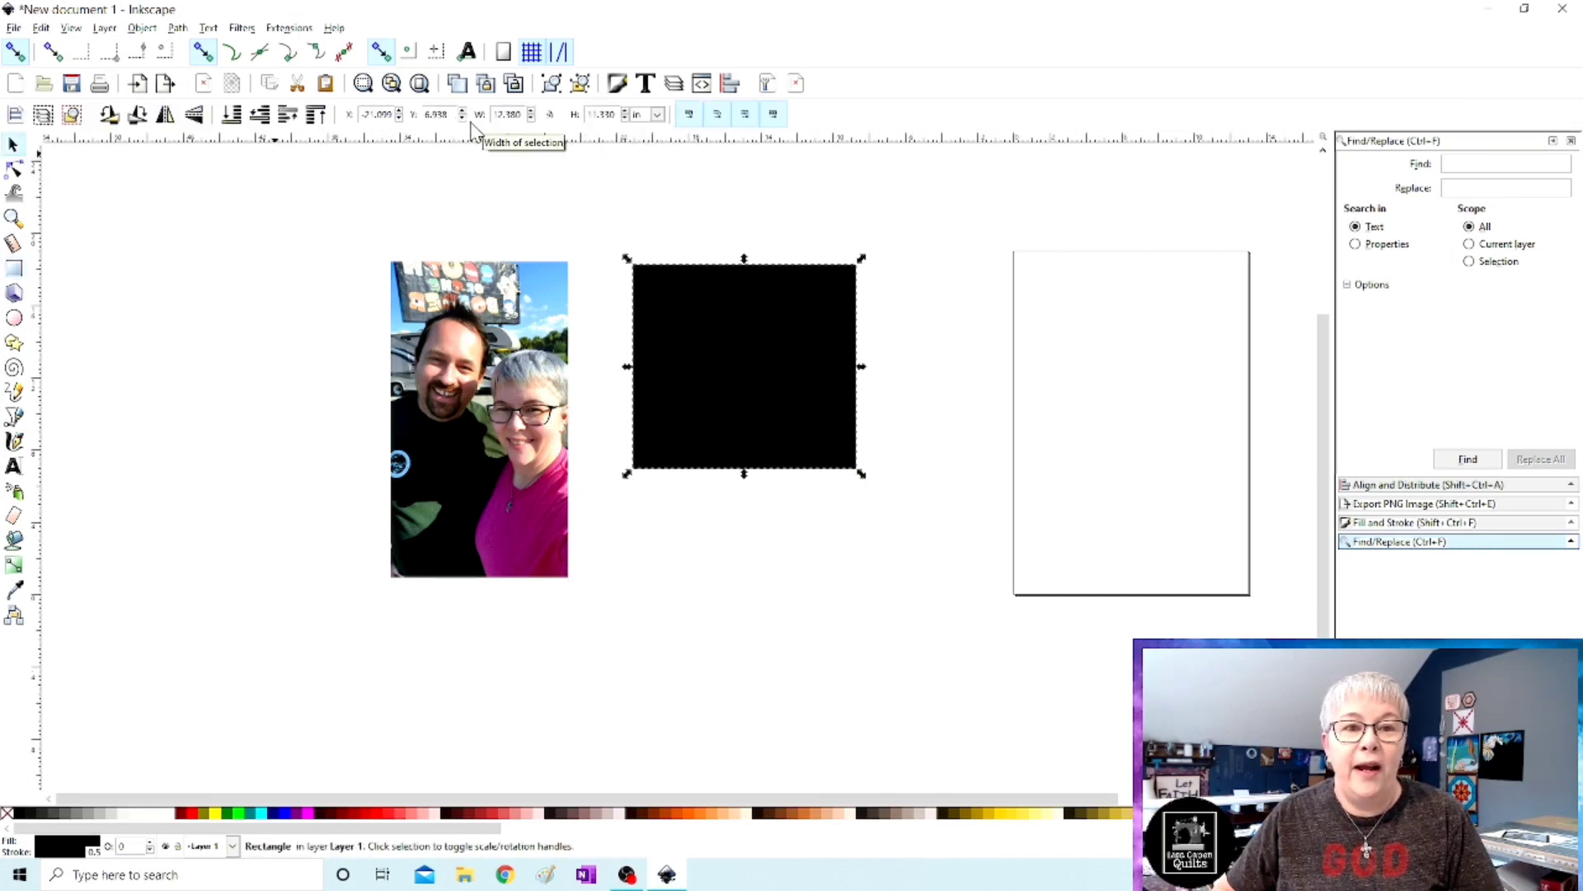
{"action": "double_click", "coordinate": [516, 116]}
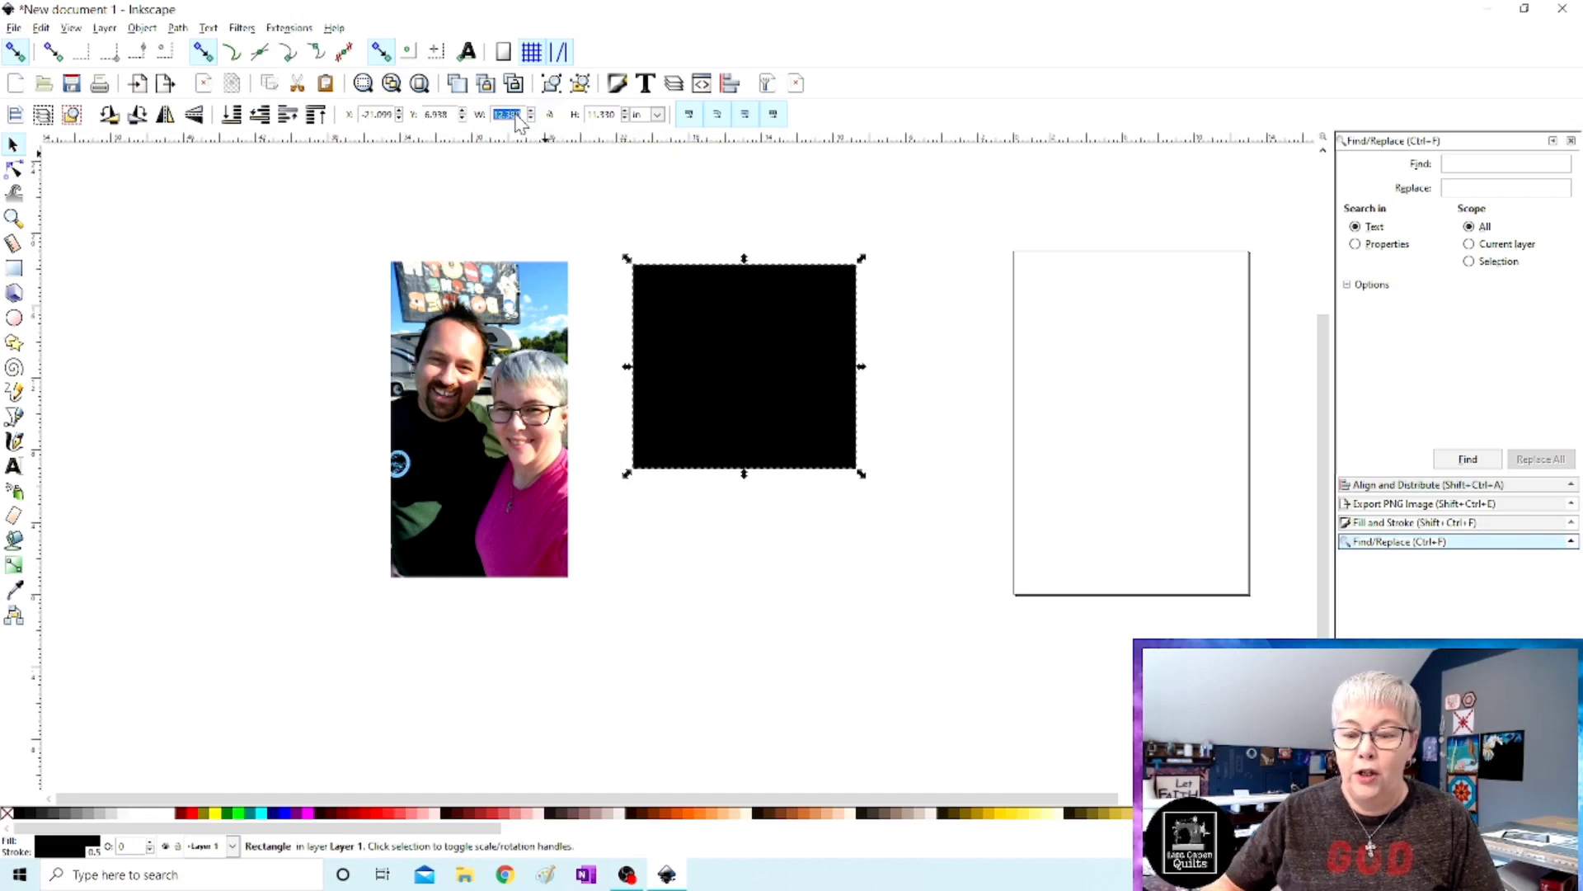
{"action": "type", "text": "12"}
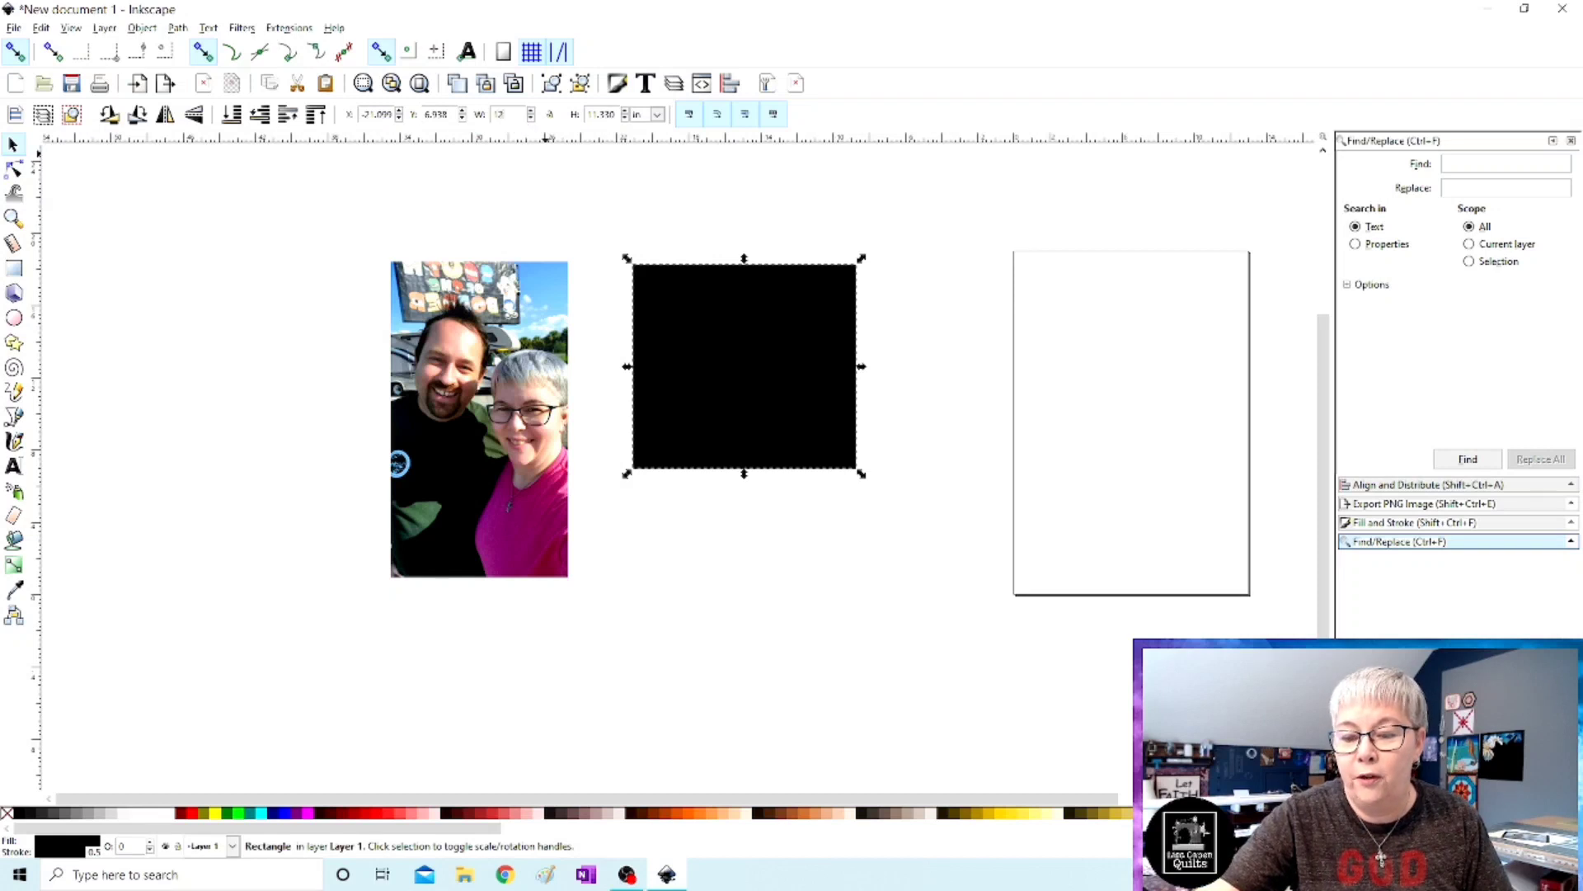
{"action": "key", "text": "Return"}
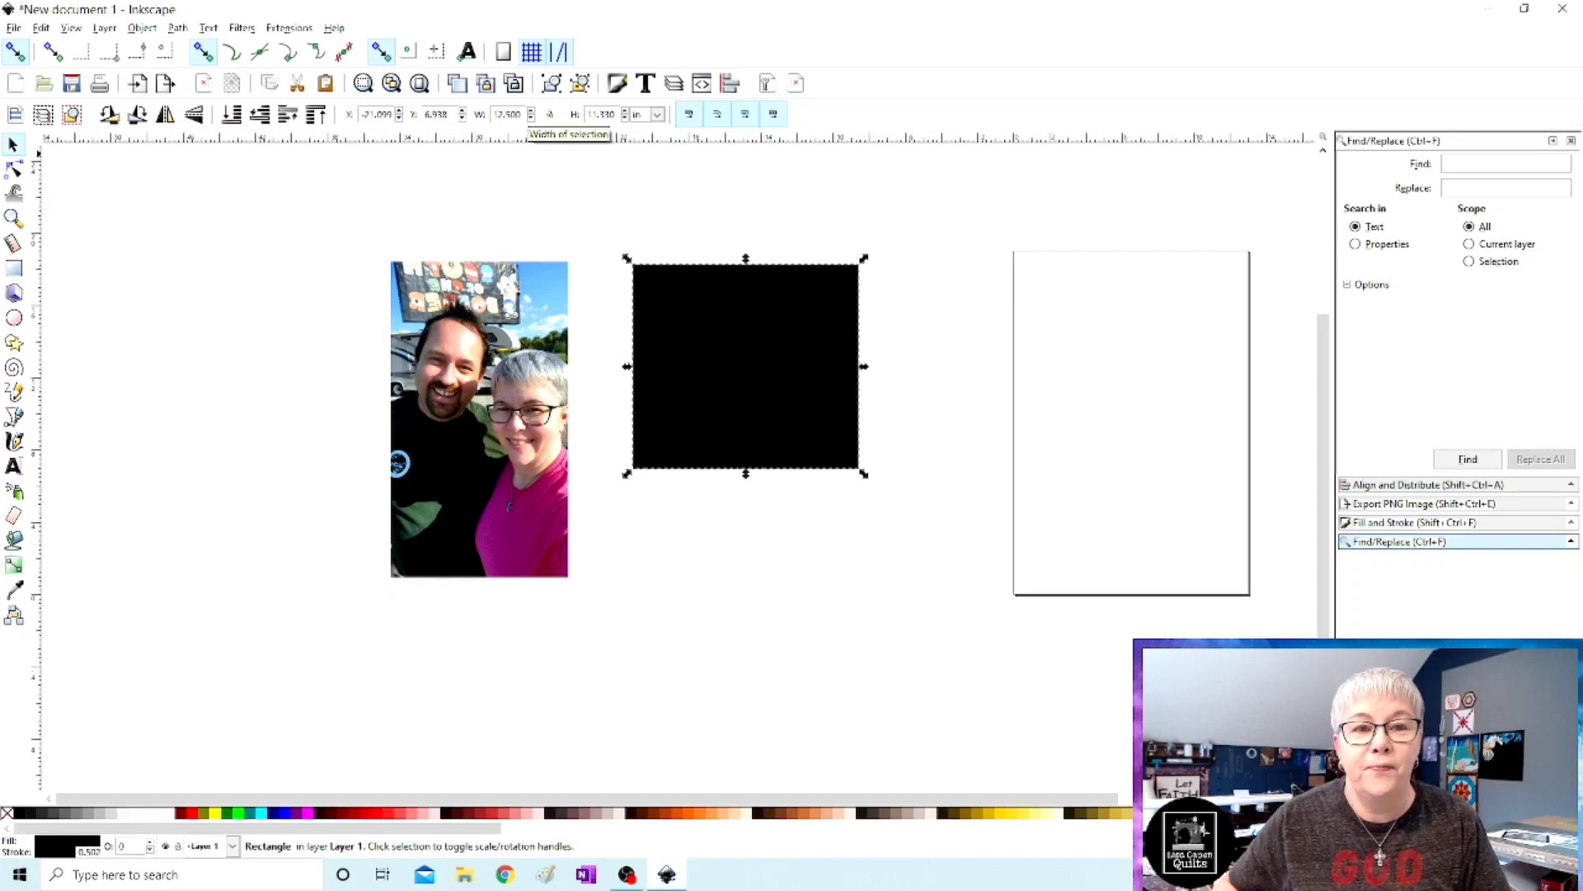
{"action": "double_click", "coordinate": [605, 120]}
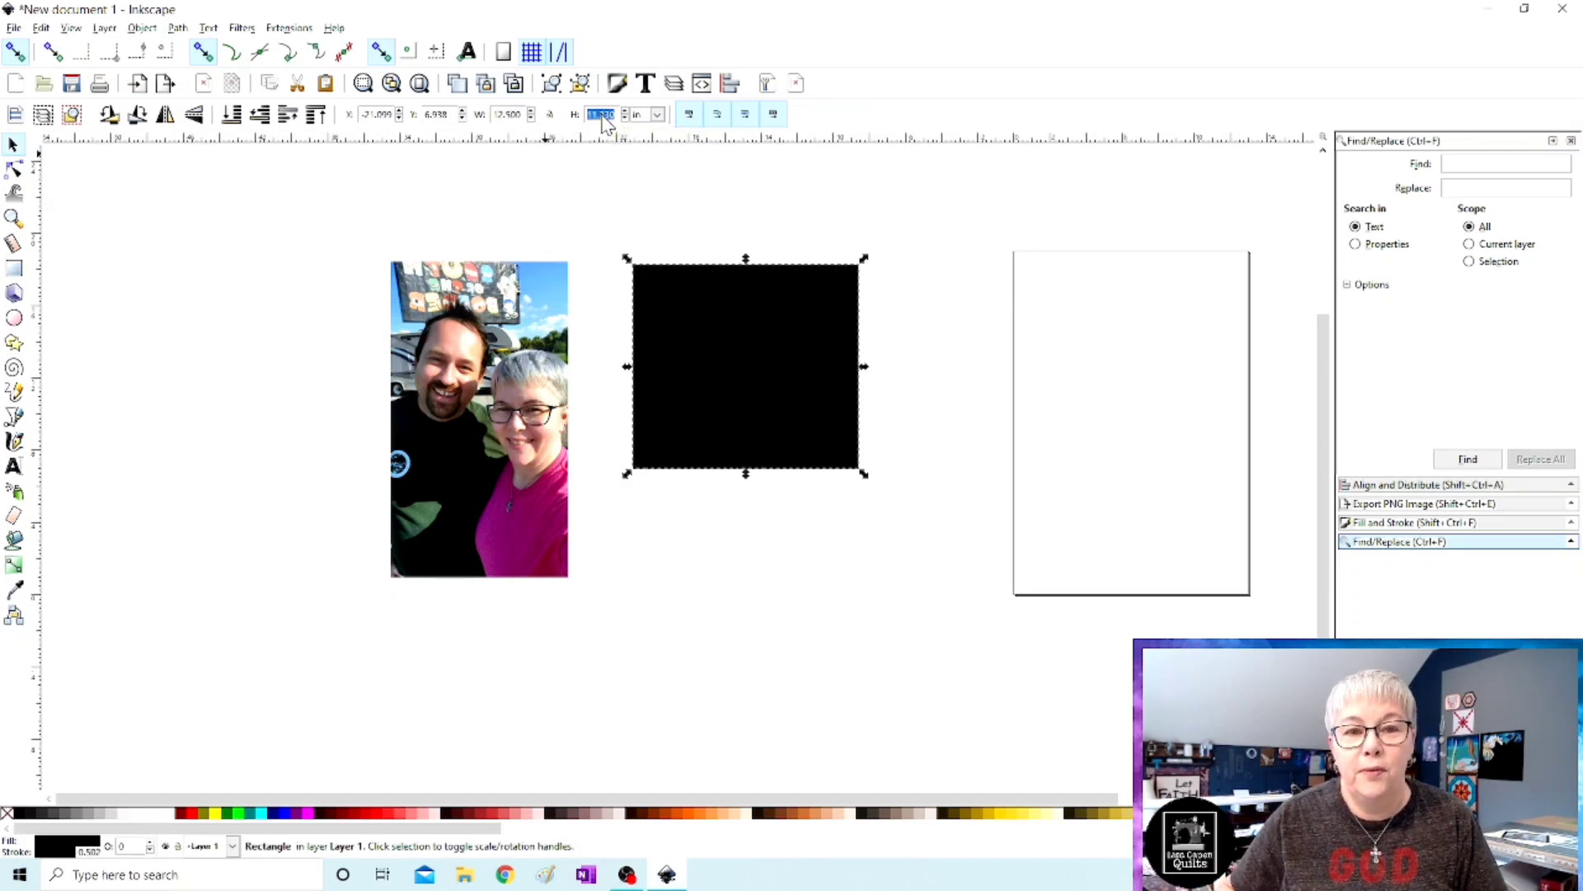
{"action": "type", "text": "12.5"}
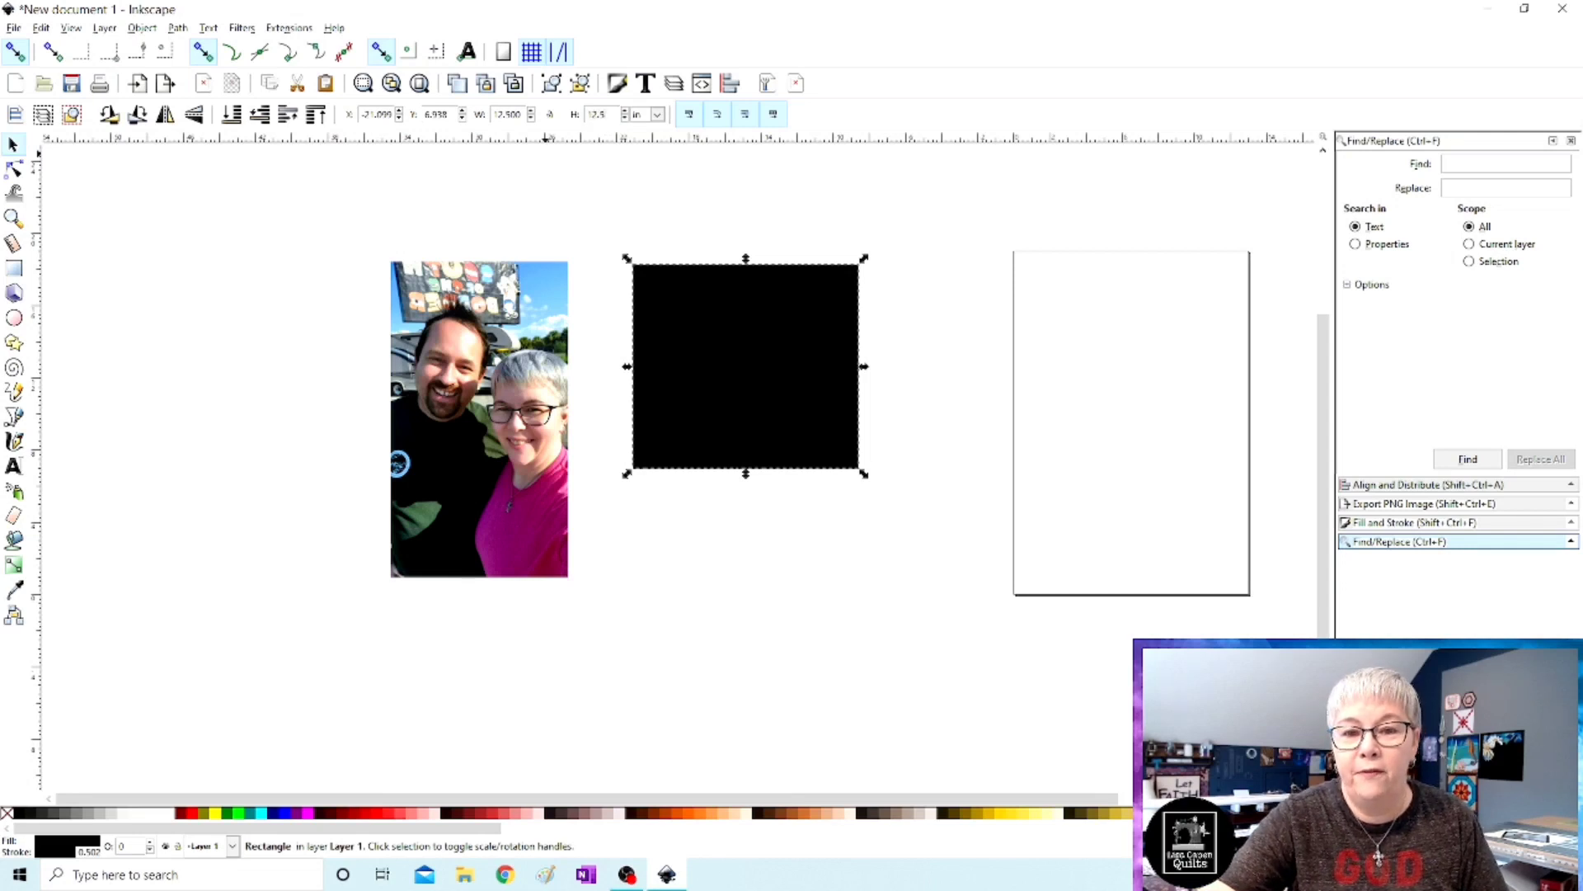
{"action": "key", "text": "Return"}
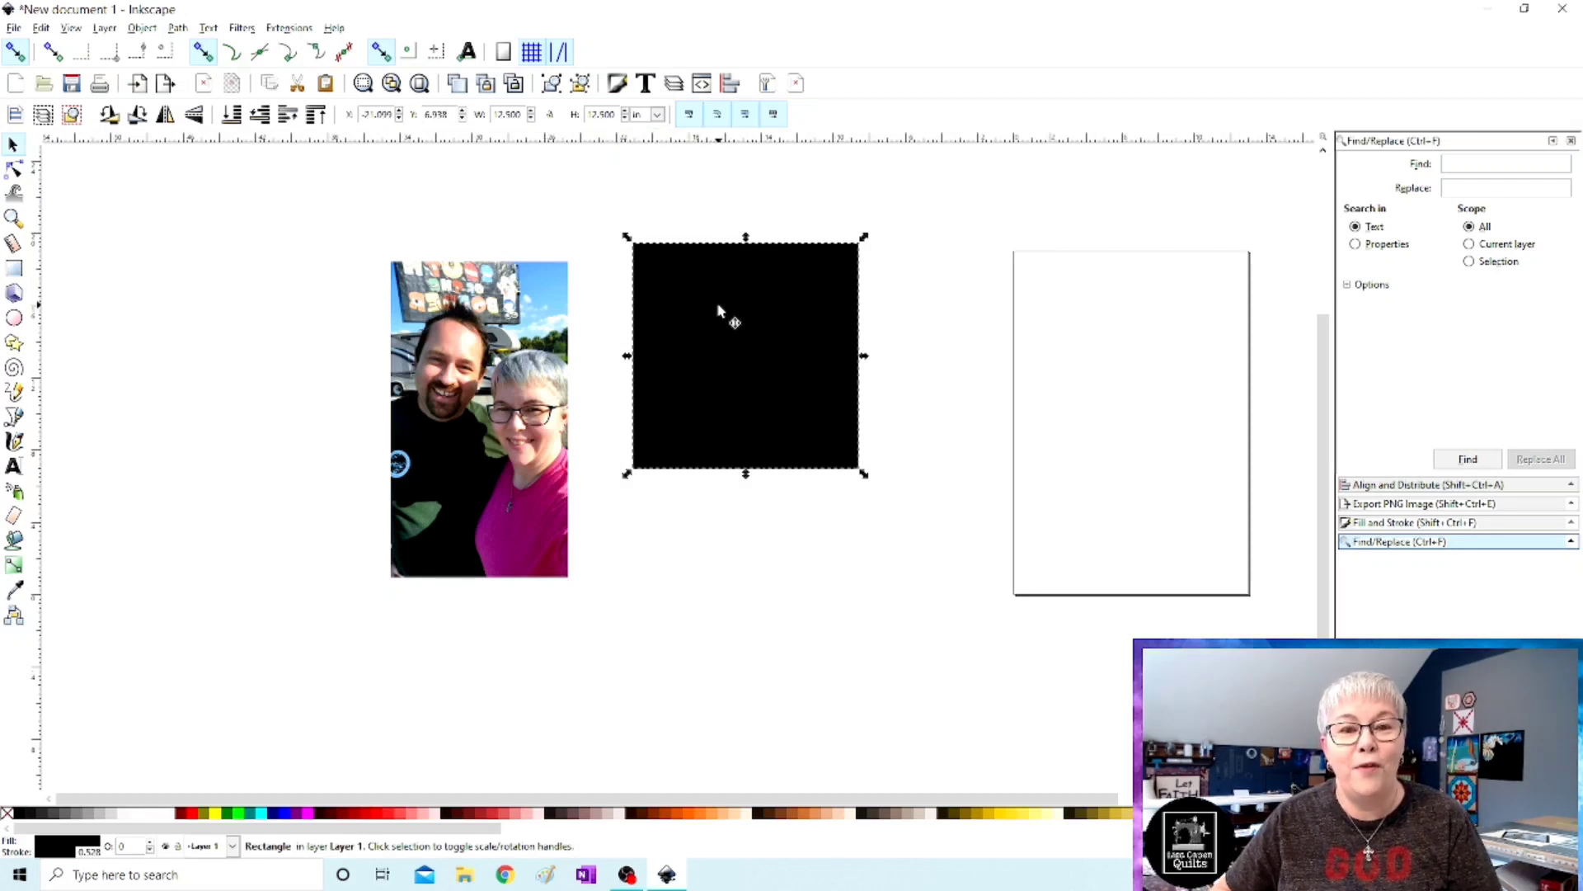
Move the black square over the page's left edge, duplicate it, and place the copy beside the photo.
{"action": "left_click_drag", "start_coordinate": [712, 314], "coordinate": [792, 286]}
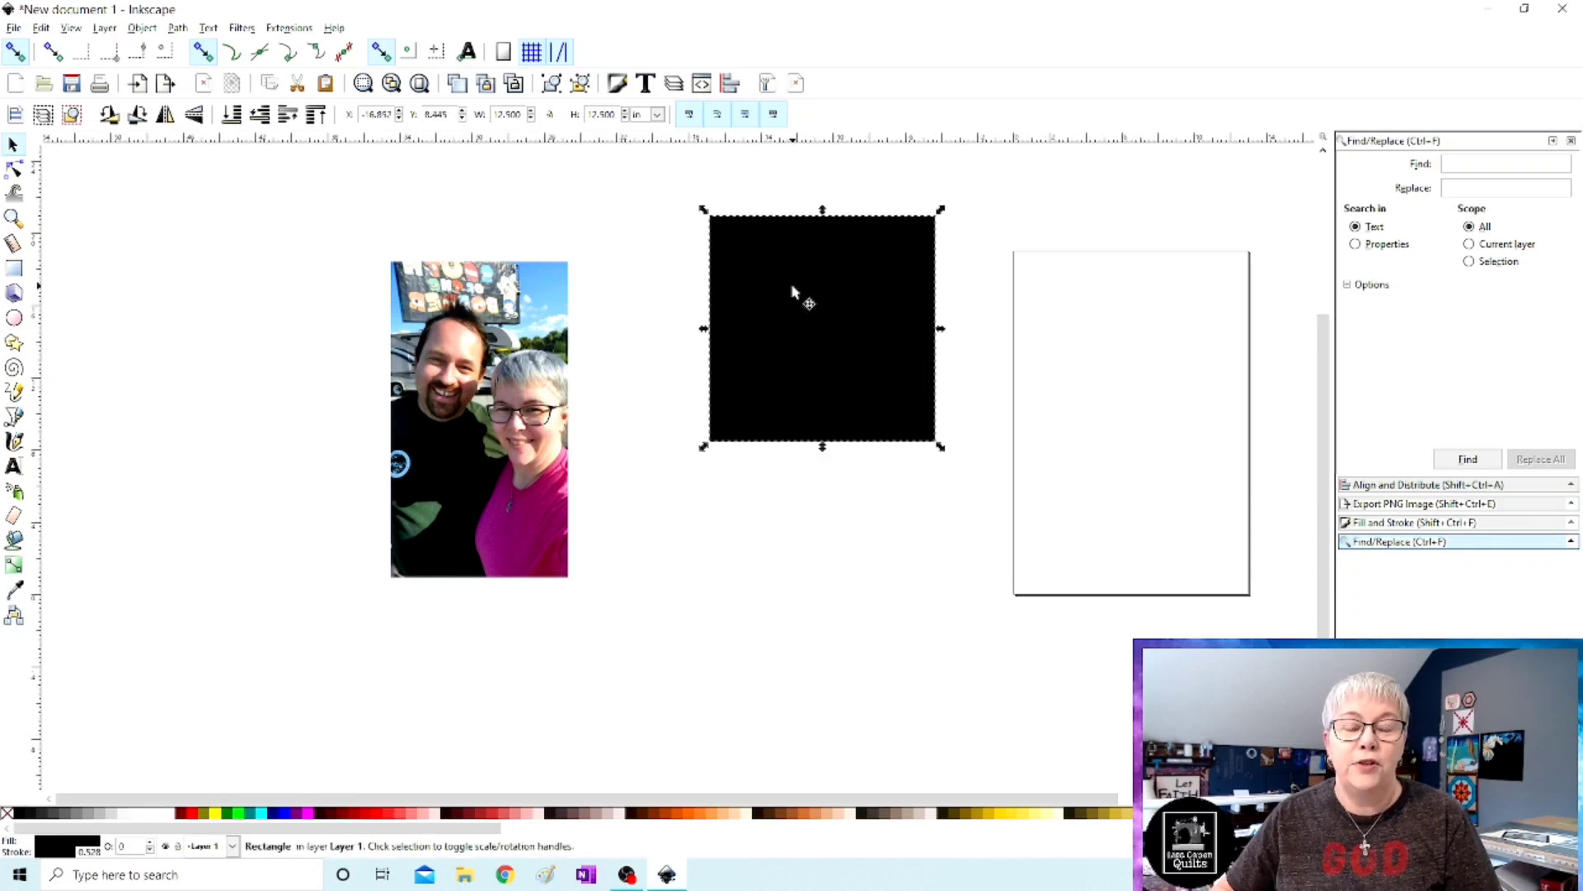
{"action": "left_click_drag", "start_coordinate": [753, 280], "coordinate": [961, 305]}
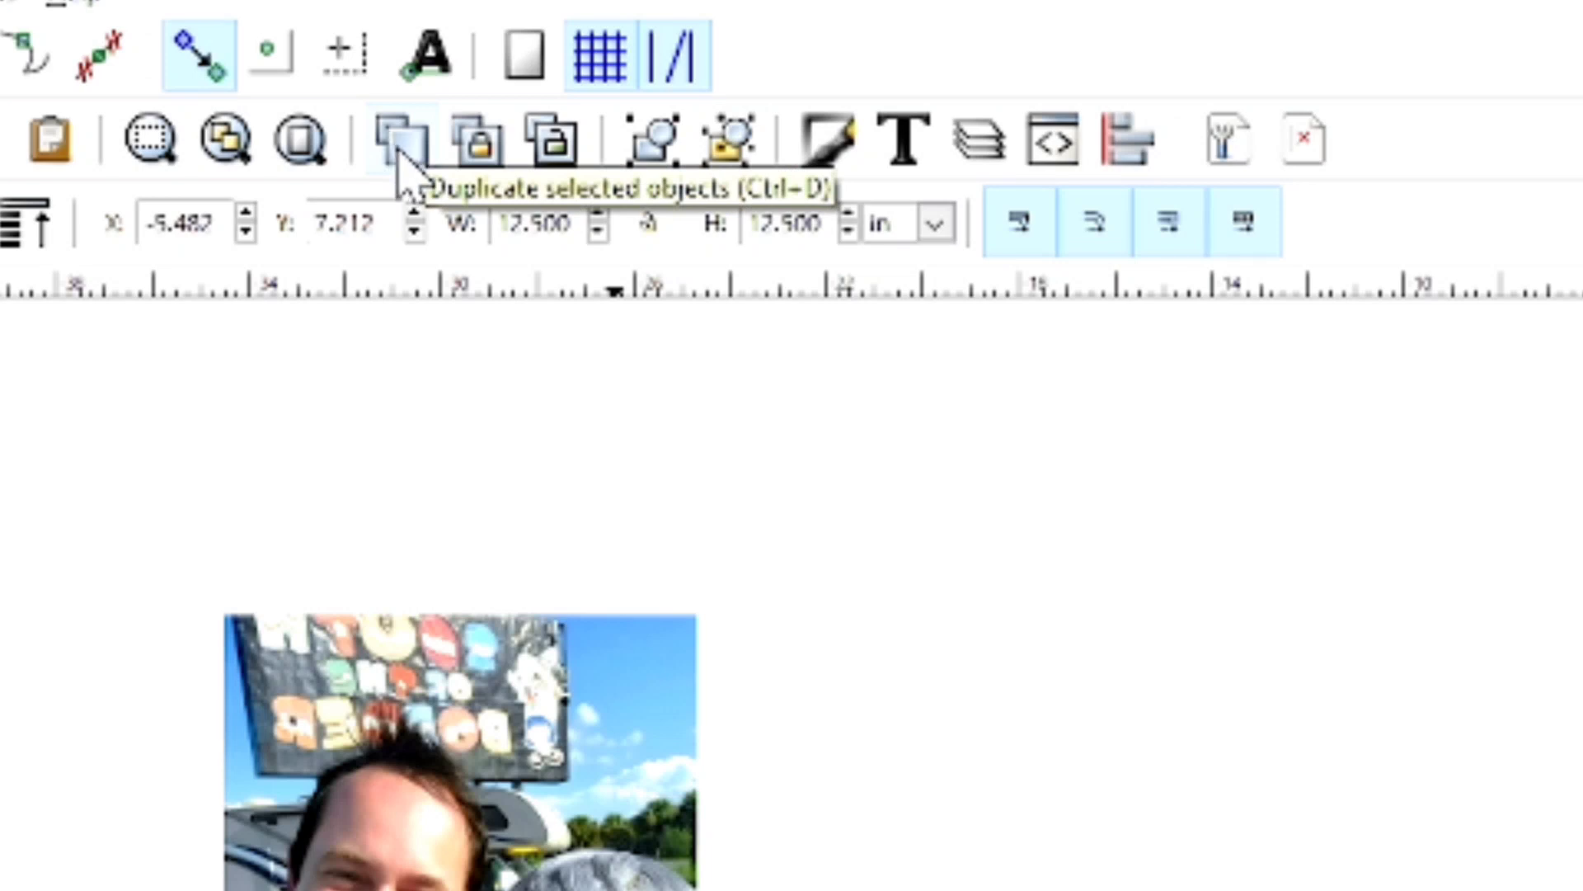
{"action": "left_click", "coordinate": [403, 155]}
{"action": "left_click_drag", "start_coordinate": [1002, 312], "coordinate": [682, 323]}
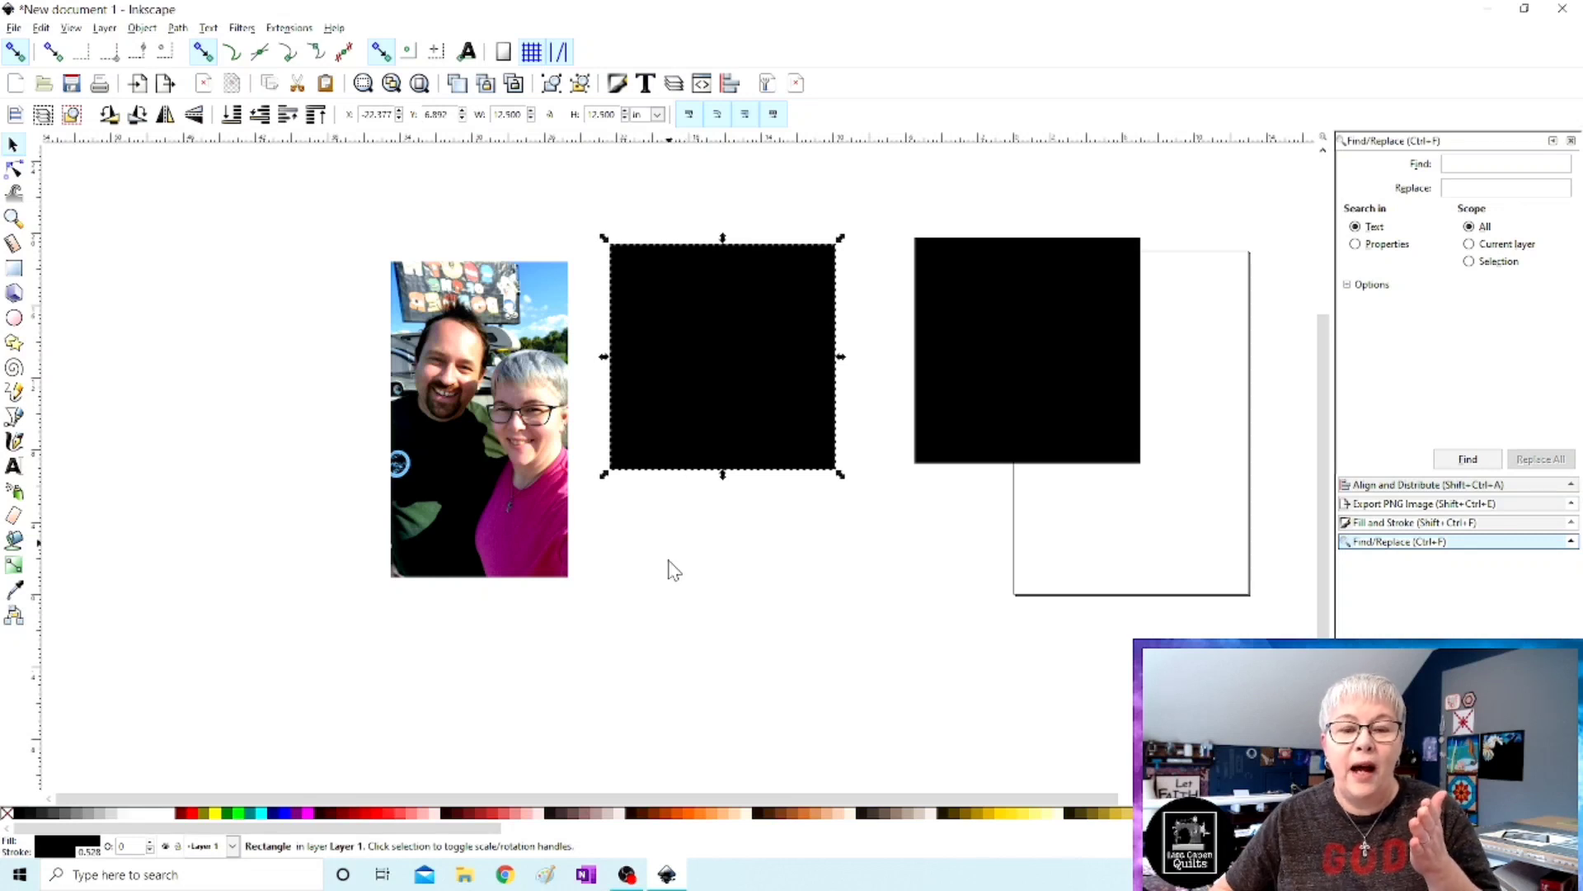
Fill the copied square with orange and reduce its opacity to about 44%.
{"action": "left_click", "coordinate": [690, 814]}
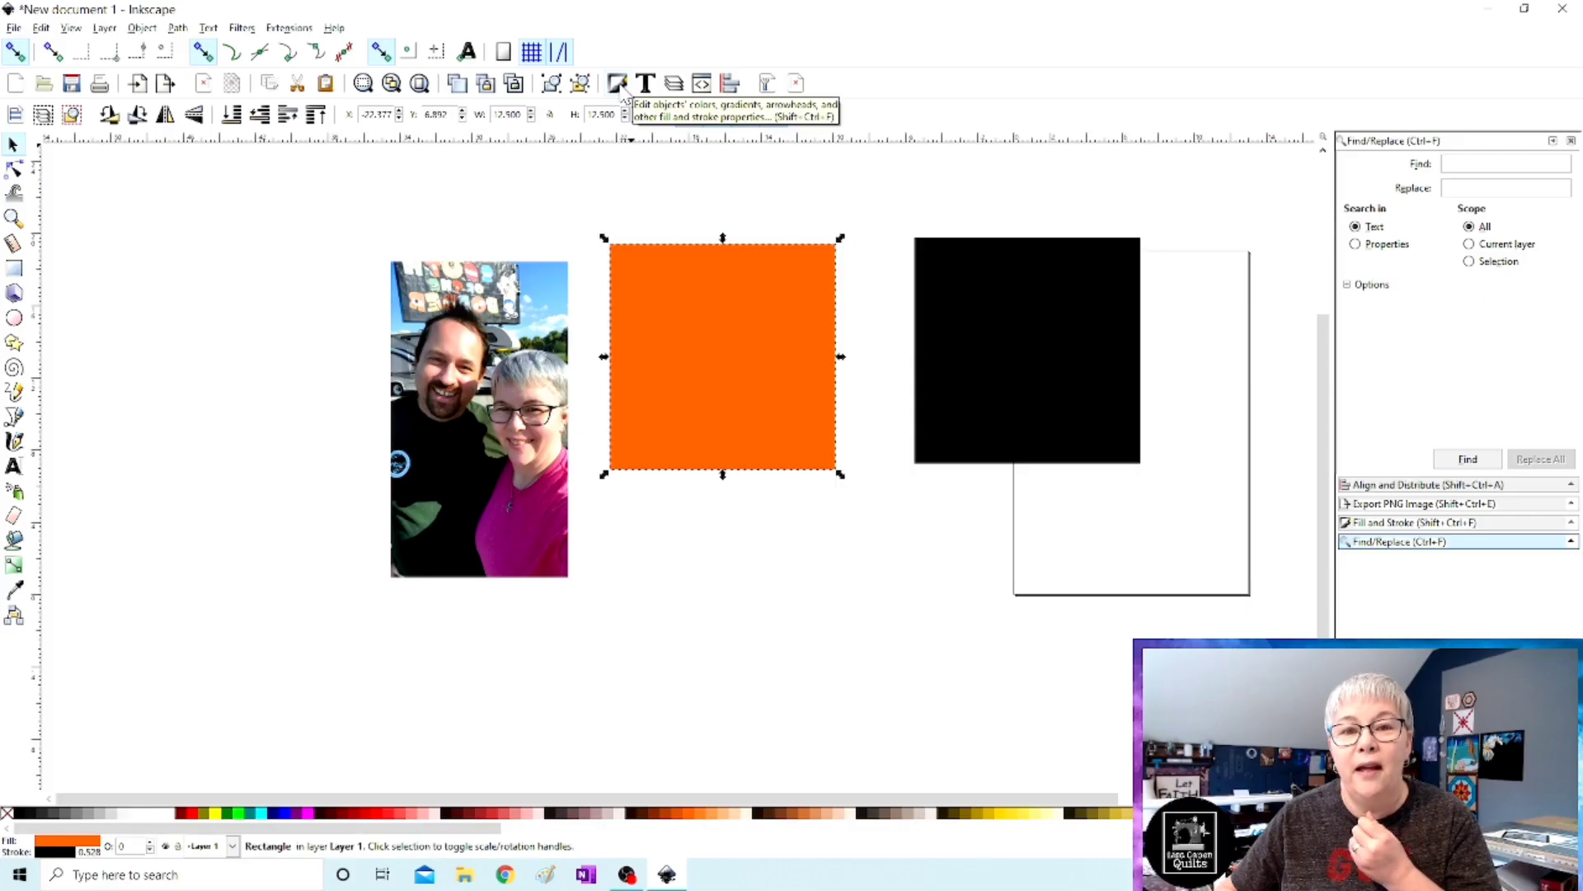
{"action": "left_click", "coordinate": [617, 83]}
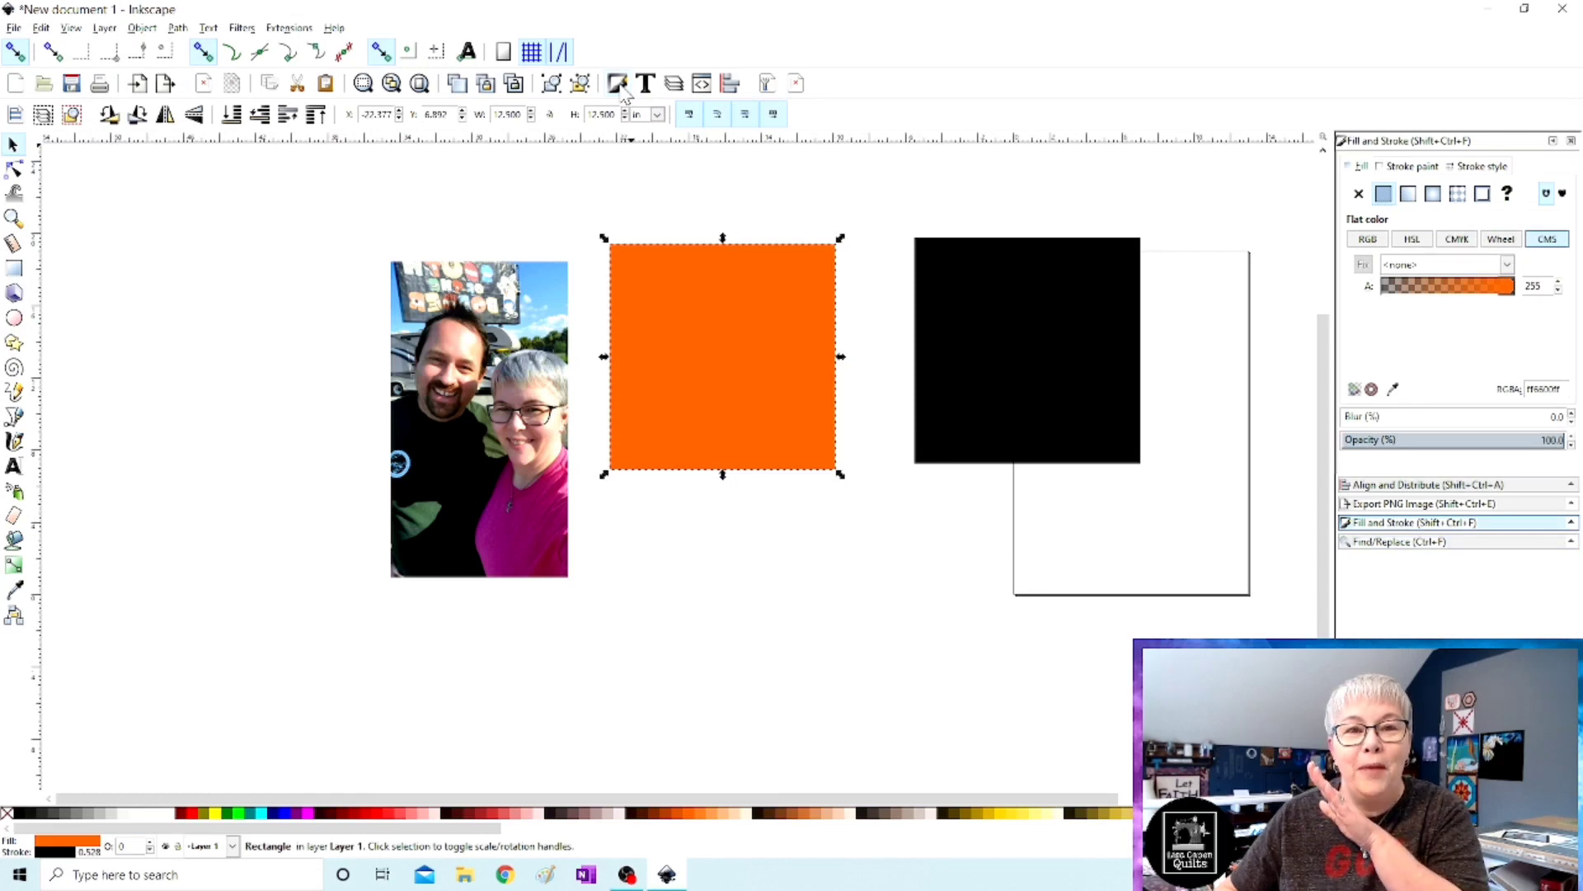
{"action": "left_click", "coordinate": [1440, 440]}
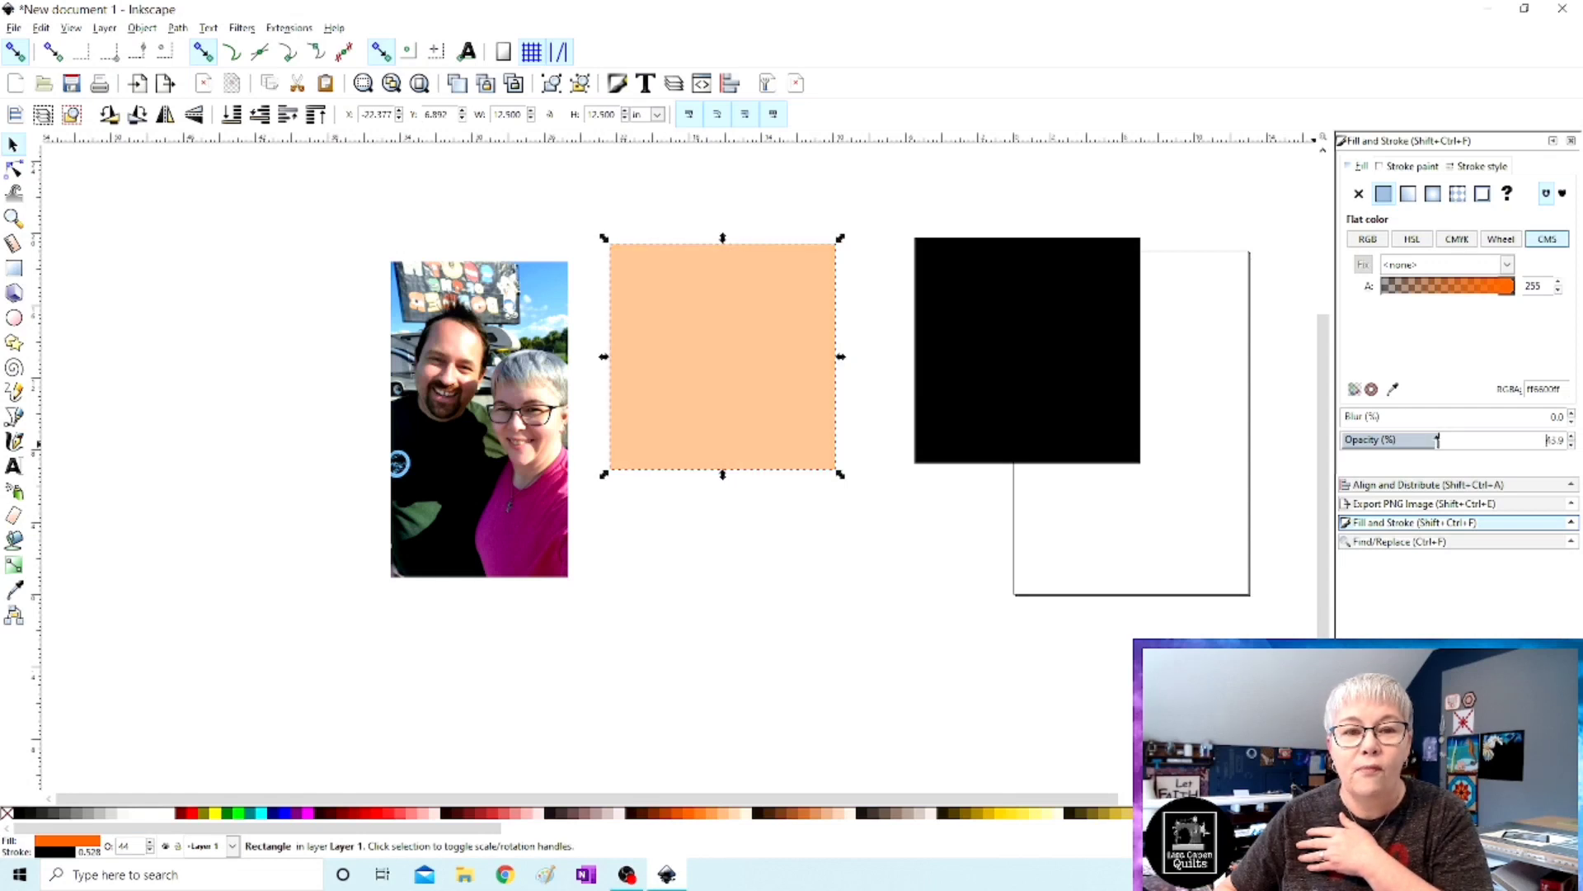
Lay the translucent orange square over the couple's faces and enlarge the photo to about 12.9 by 22.9 in to span the square's width.
{"action": "left_click_drag", "start_coordinate": [689, 333], "coordinate": [445, 370]}
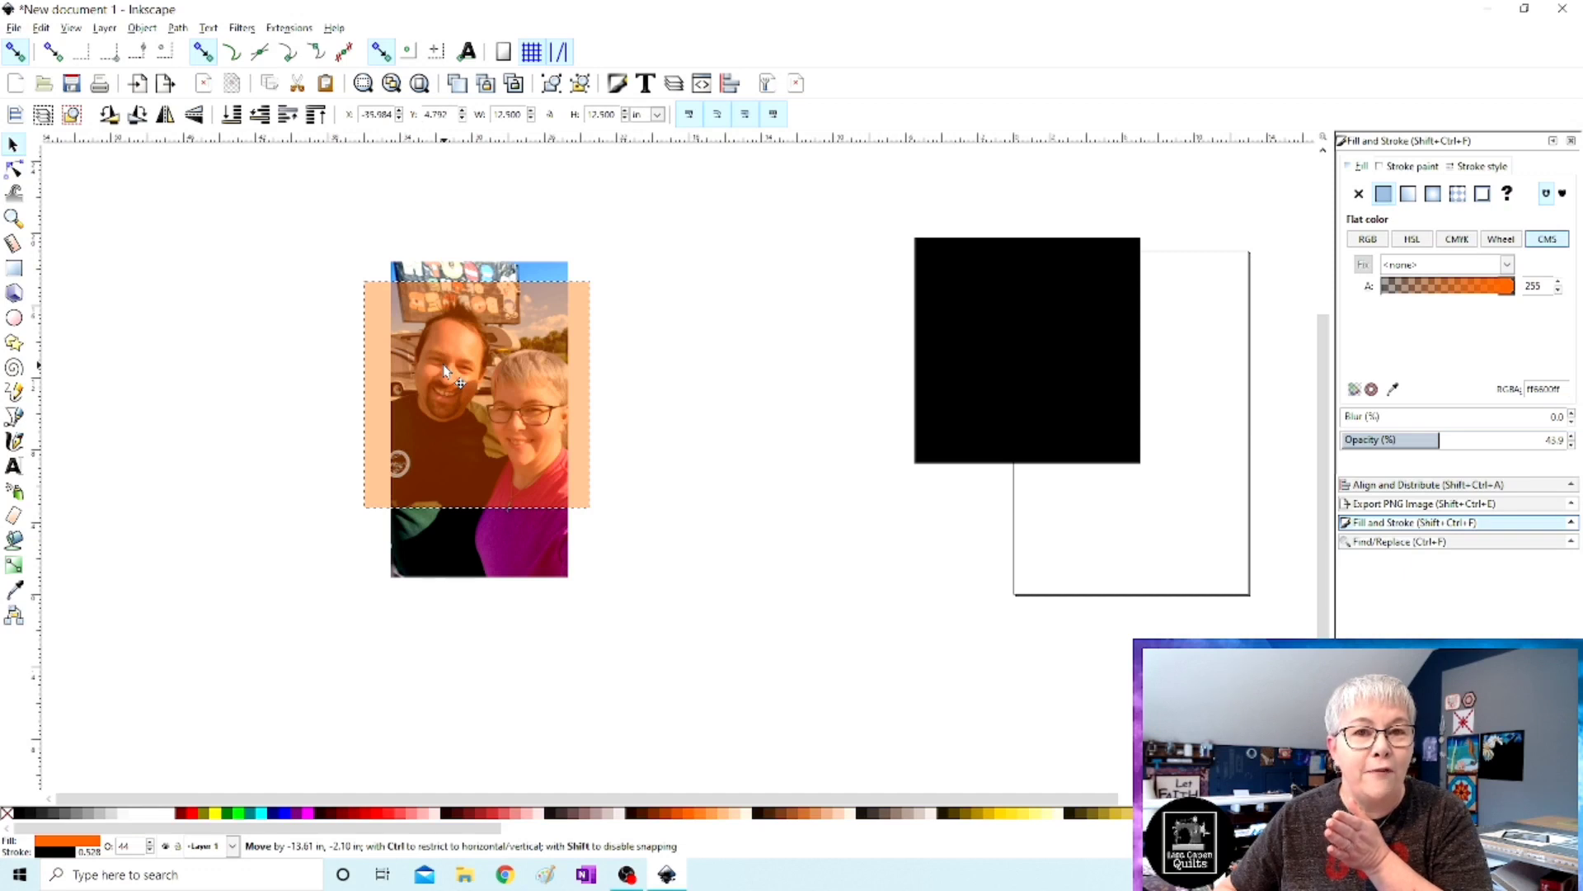
{"action": "left_click_drag", "start_coordinate": [446, 371], "coordinate": [445, 370]}
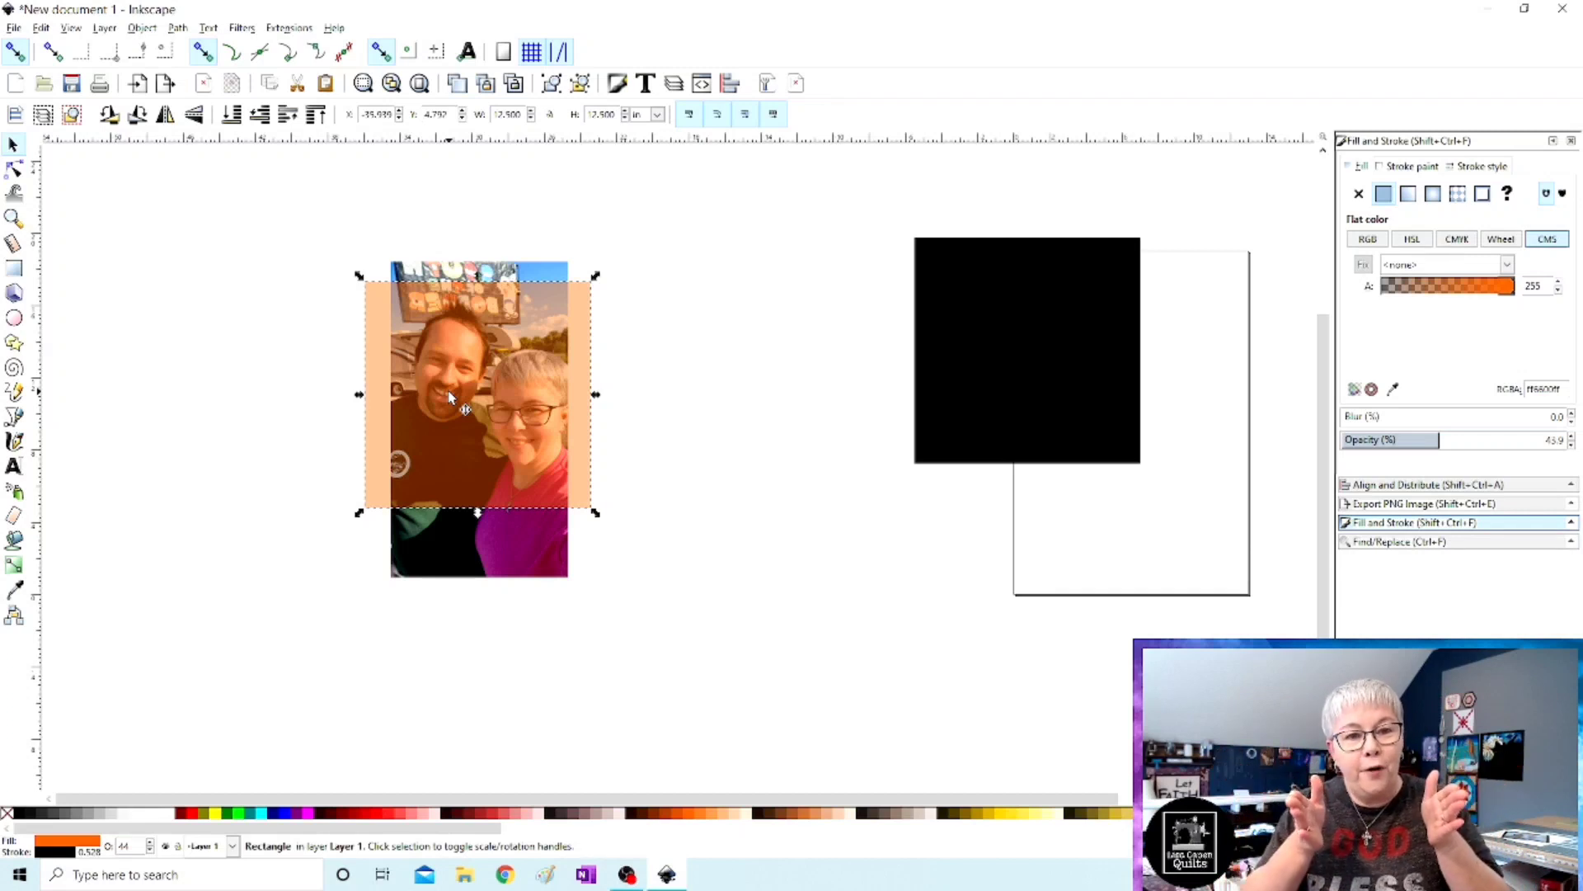
{"action": "left_click", "coordinate": [428, 543]}
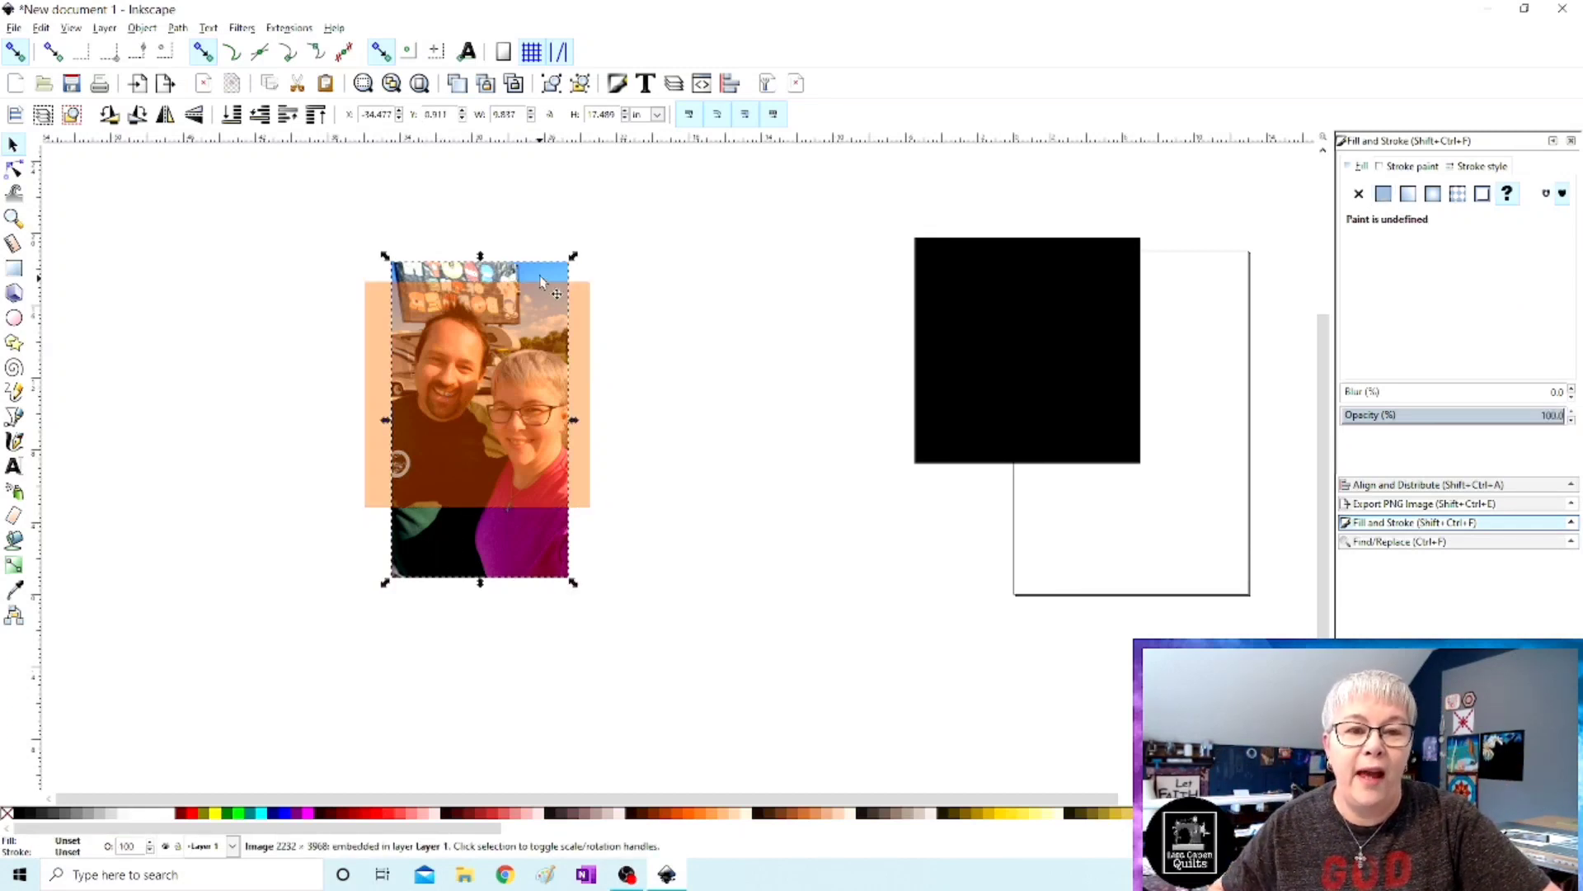
{"action": "left_click_drag", "start_coordinate": [575, 262], "coordinate": [647, 219]}
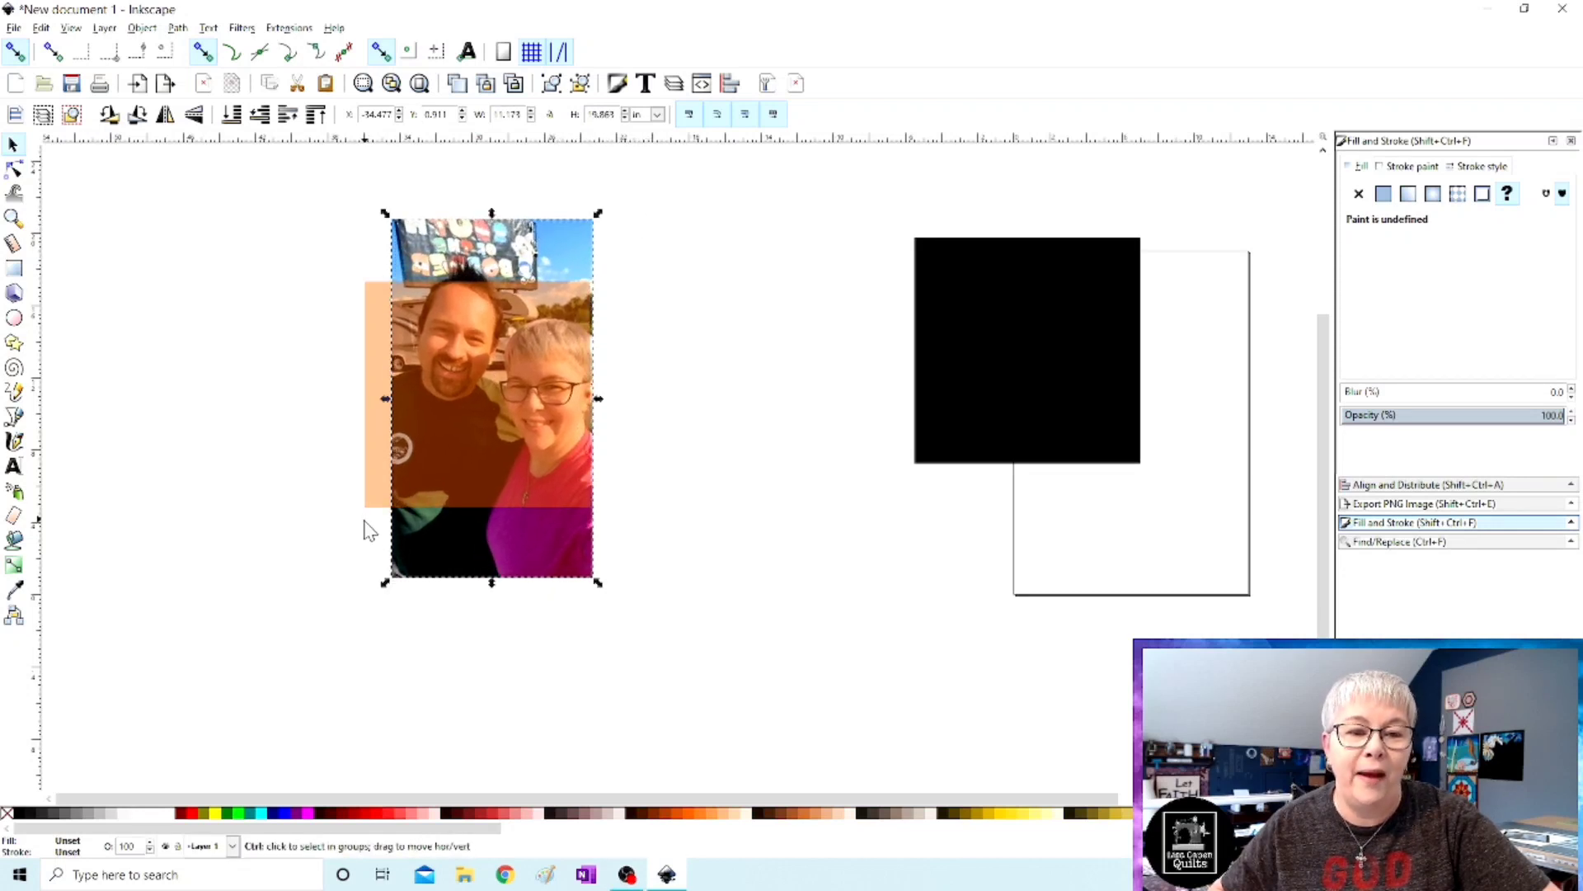
{"action": "left_click_drag", "start_coordinate": [385, 584], "coordinate": [304, 647]}
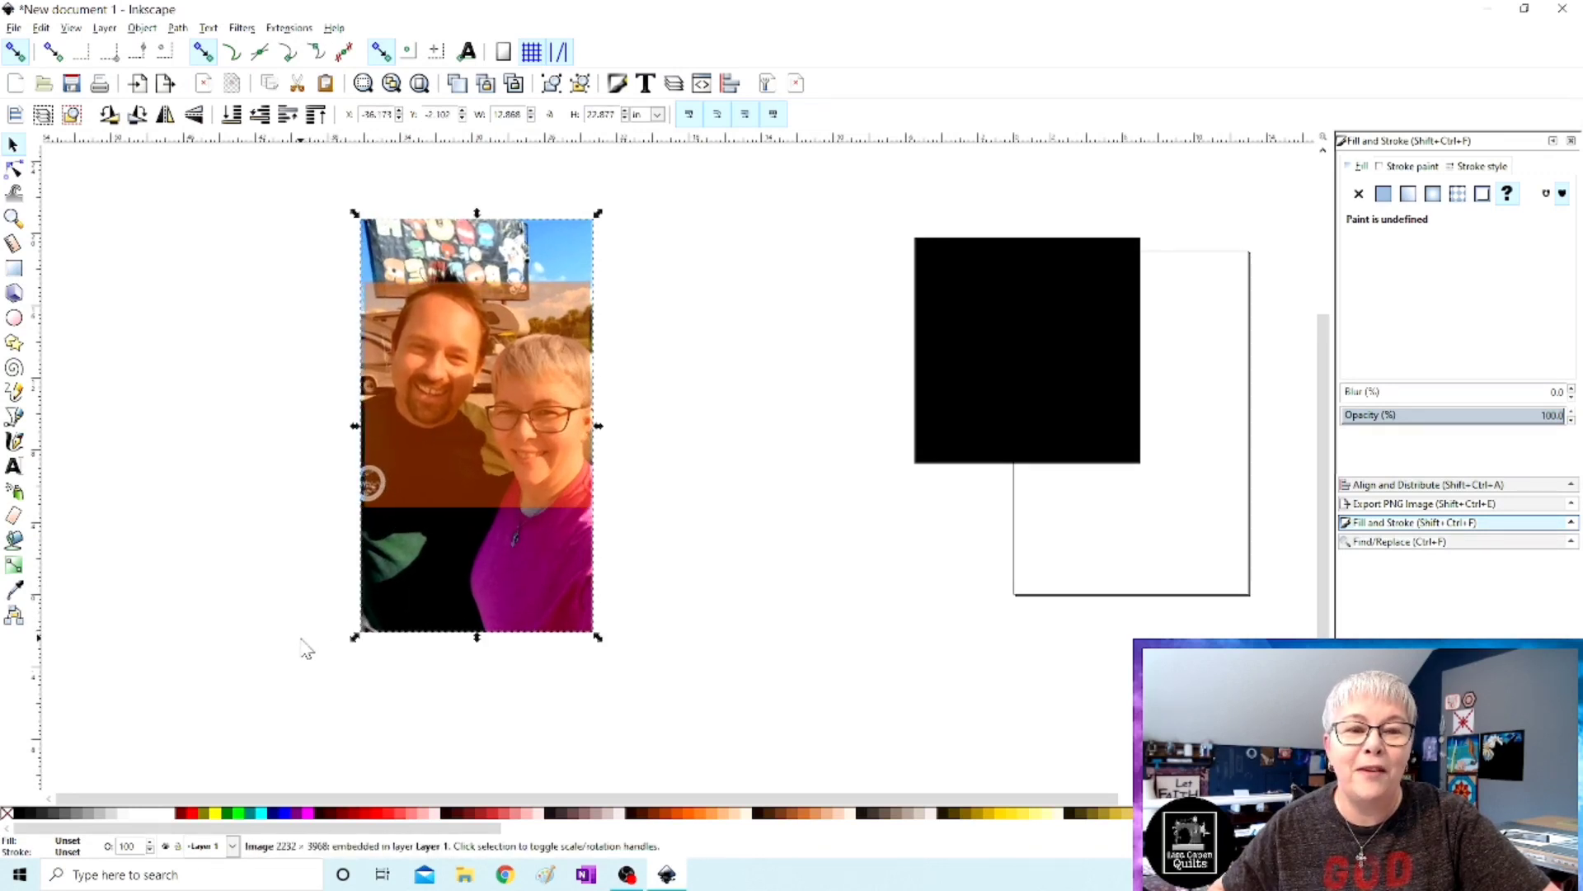
Shift the orange square slightly upward on the photo to frame both heads, checking the crop area above and below.
{"action": "scroll", "coordinate": [323, 348], "scroll_direction": "up", "scroll_amount": 1}
{"action": "scroll", "coordinate": [324, 348], "scroll_direction": "up", "scroll_amount": 1}
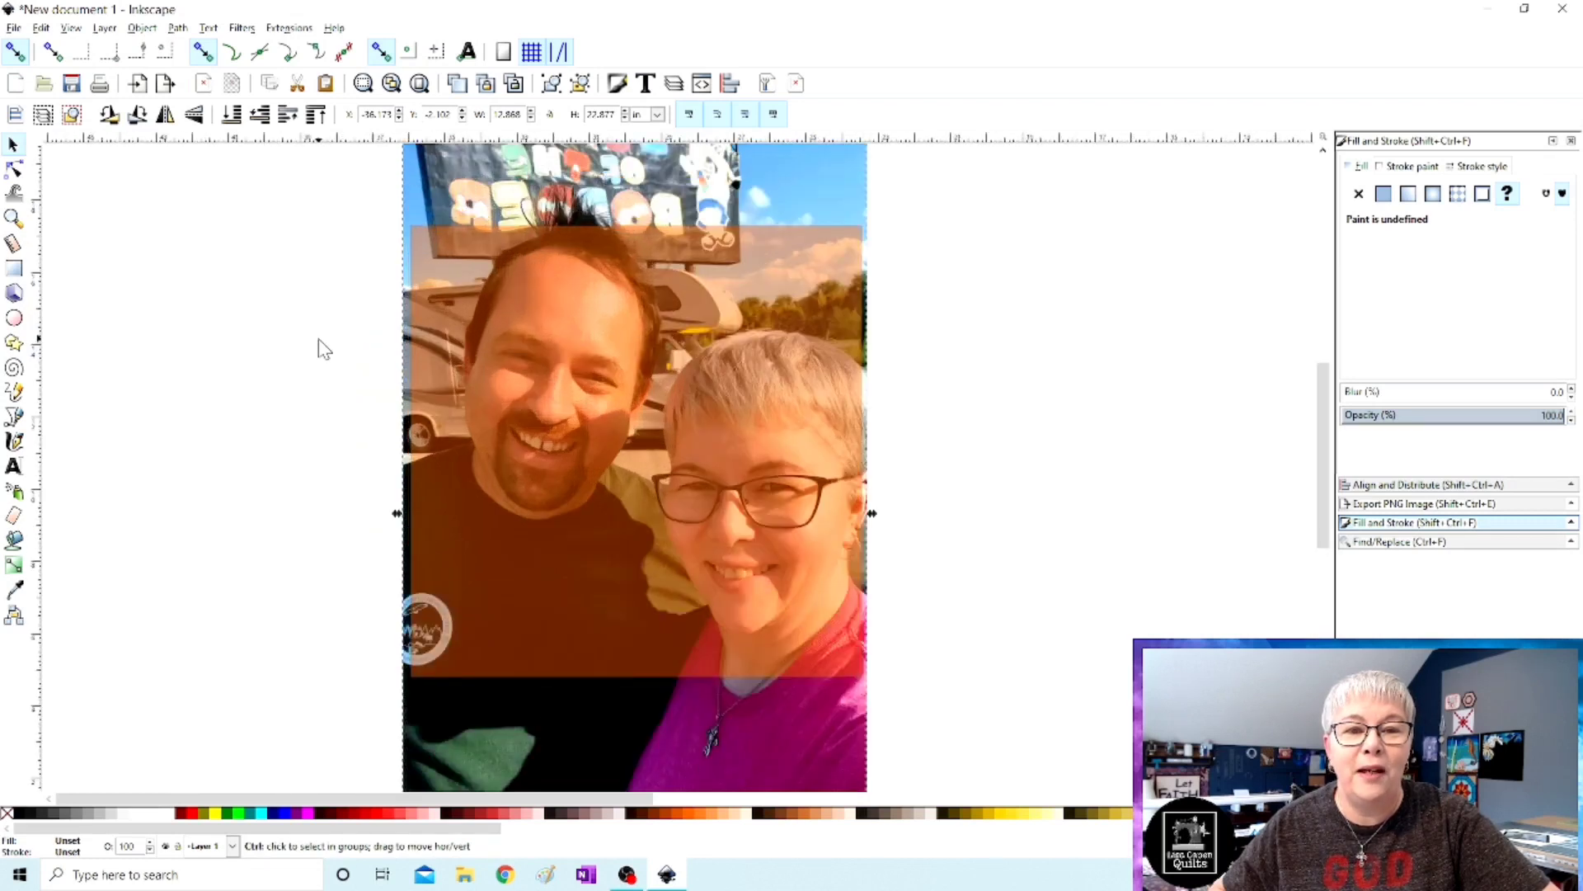
{"action": "left_click", "coordinate": [541, 494]}
{"action": "left_click_drag", "start_coordinate": [542, 494], "coordinate": [531, 465]}
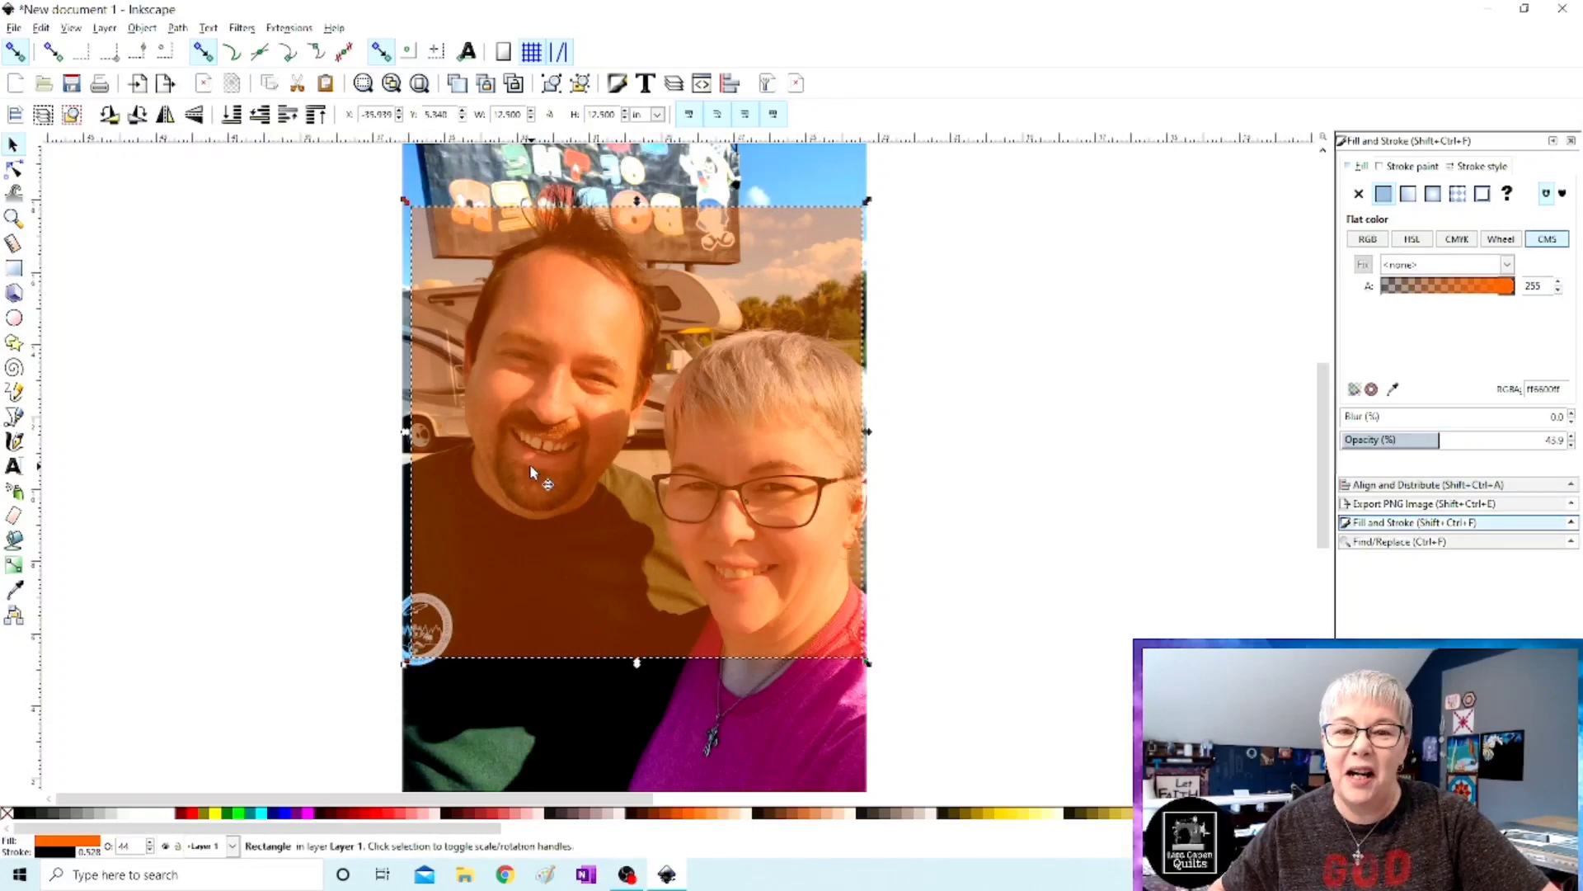
{"action": "scroll", "coordinate": [530, 469], "scroll_direction": "down", "scroll_amount": 6}
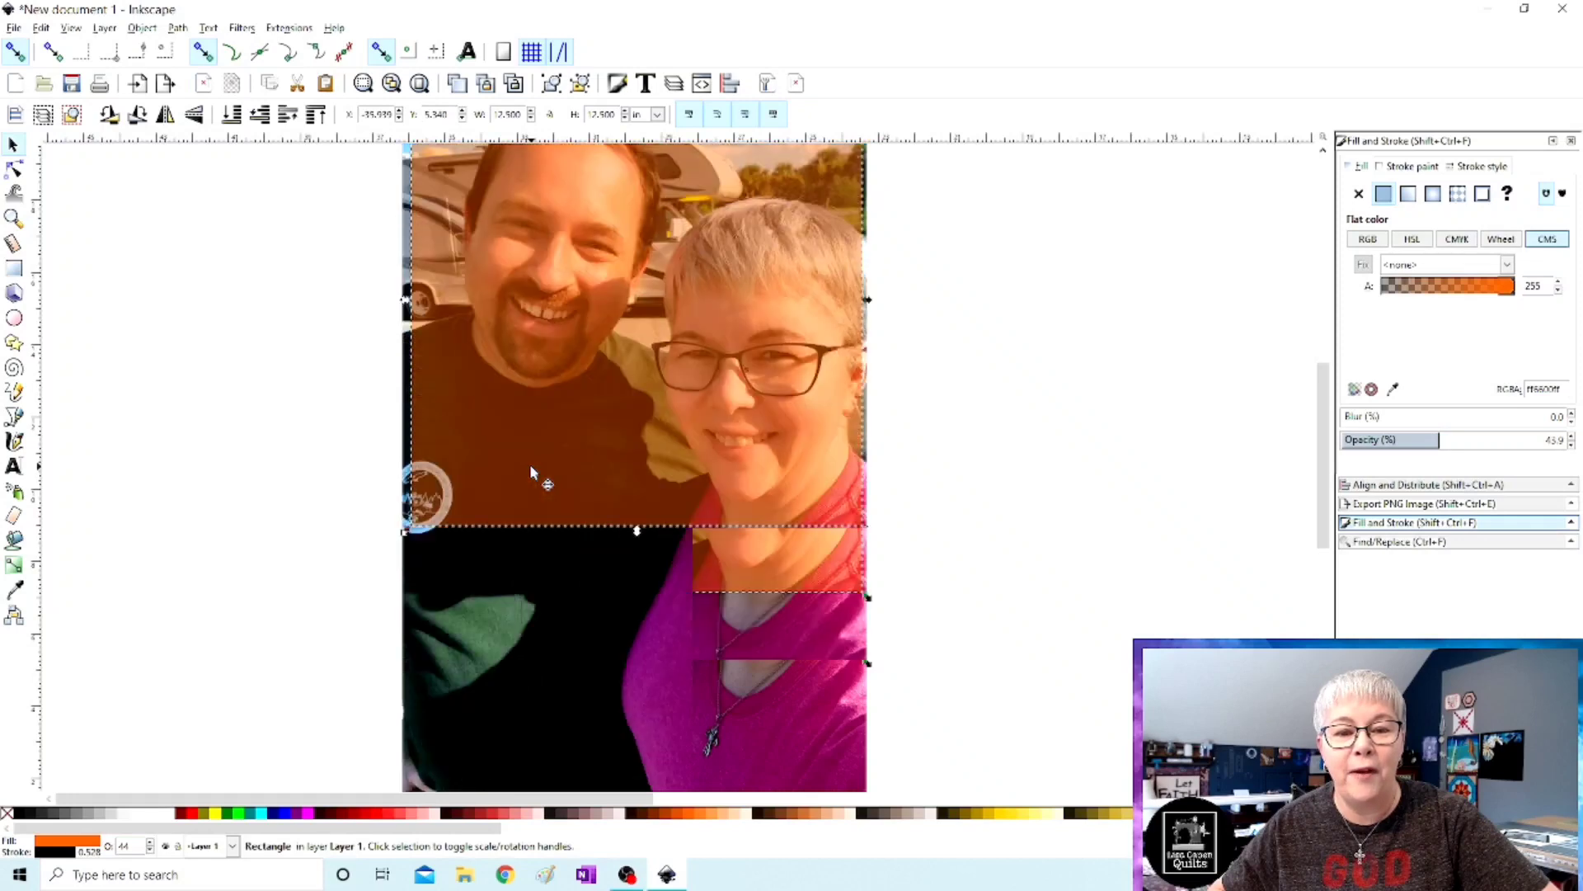
{"action": "scroll", "coordinate": [530, 469], "scroll_direction": "up", "scroll_amount": 8}
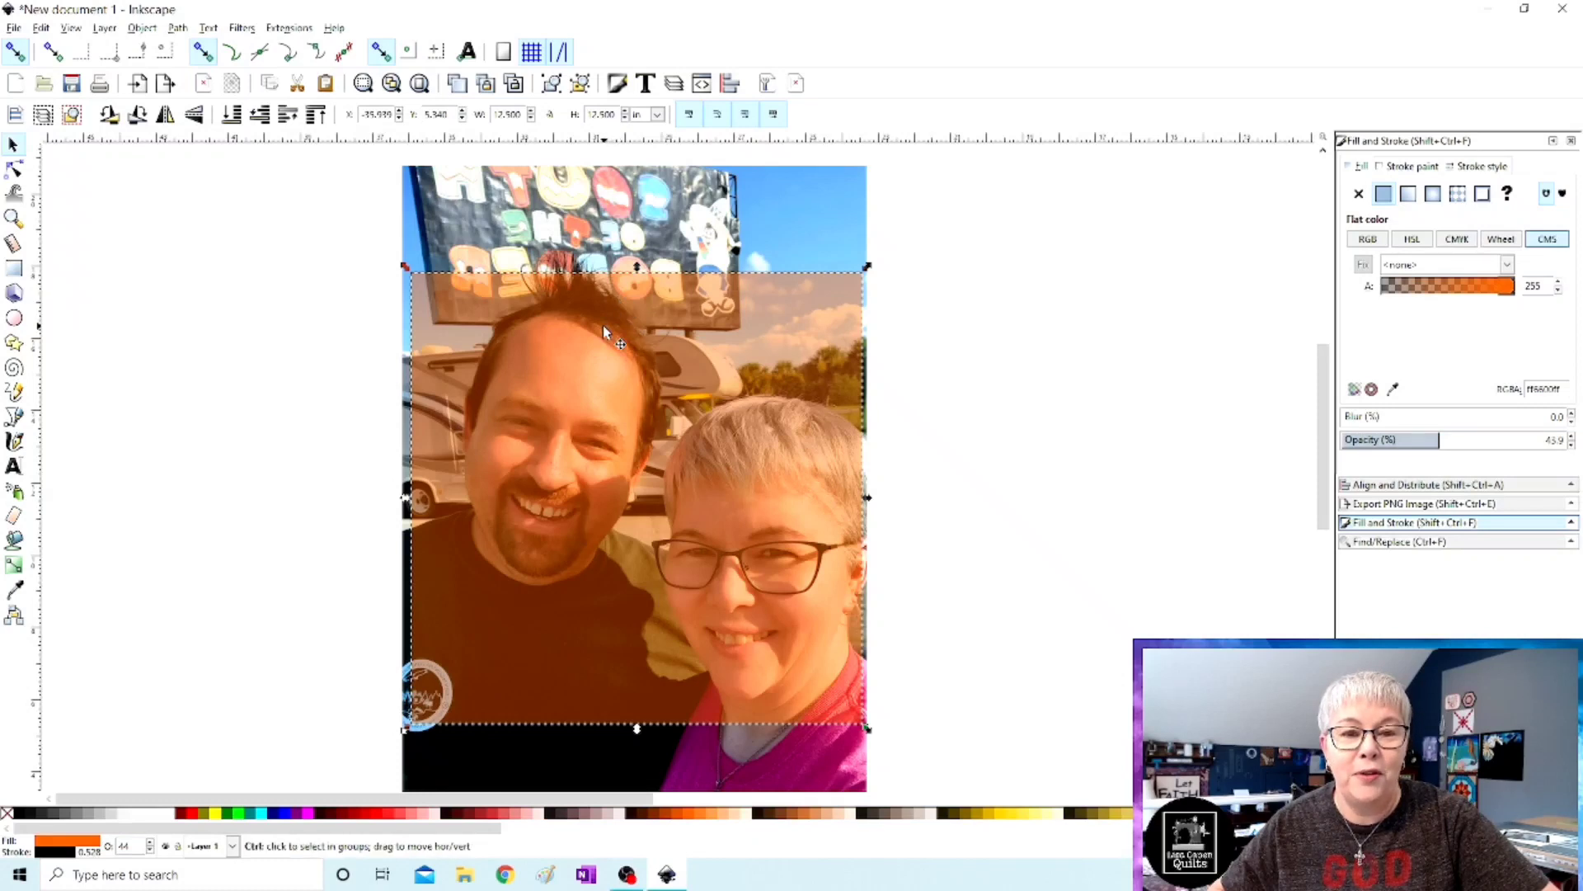
{"action": "scroll", "coordinate": [602, 325], "scroll_direction": "down", "scroll_amount": 1}
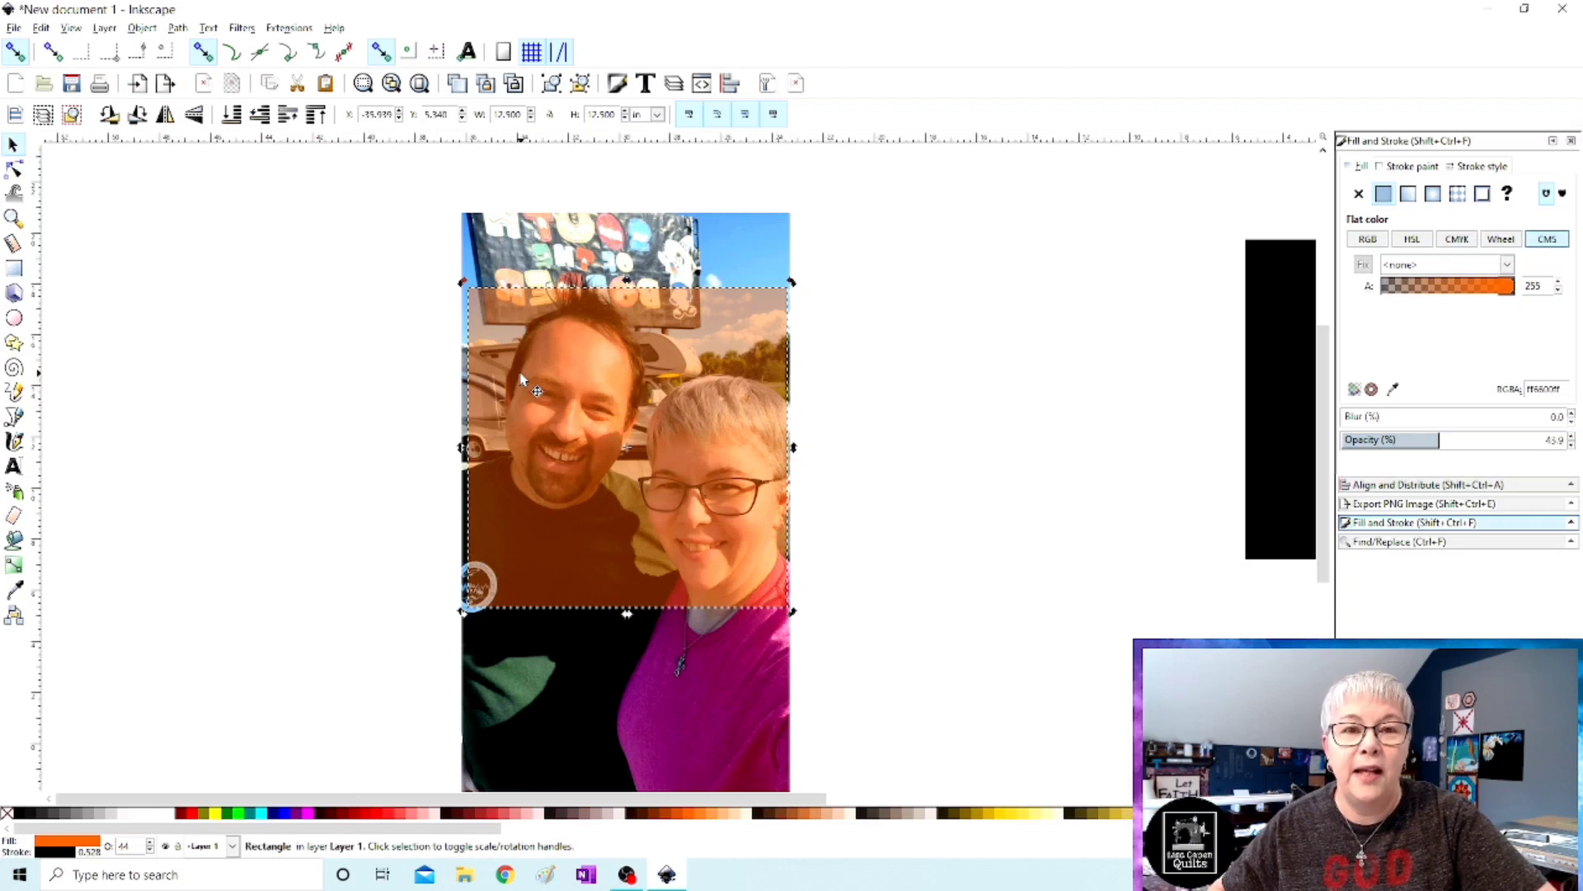
Select the photo together with the orange square and clip the photo to the square.
{"action": "key", "text": "shift"}
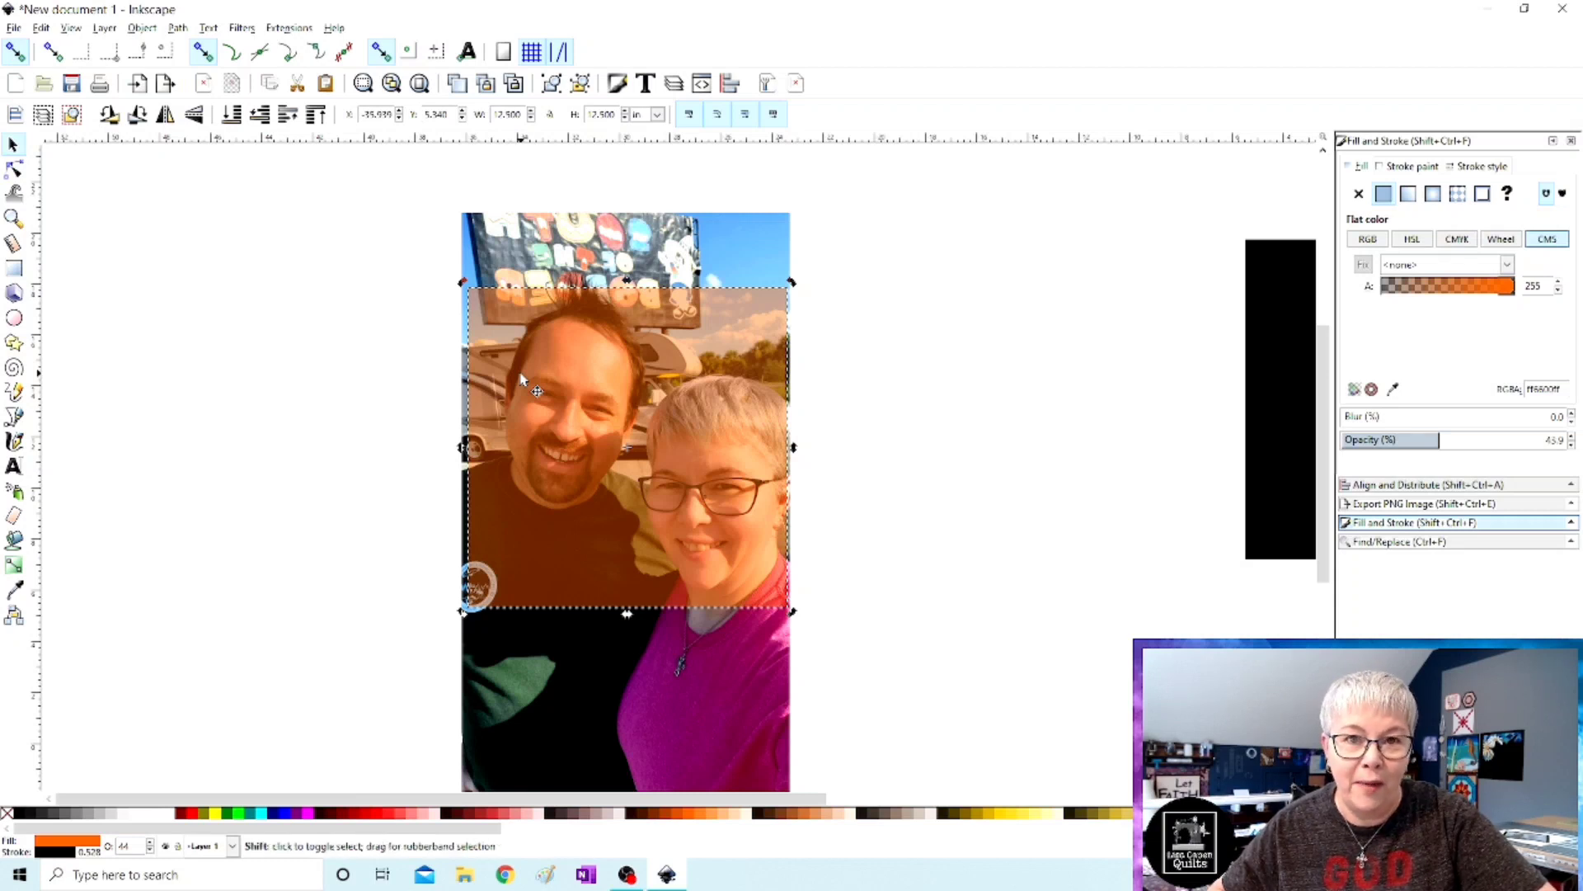
{"action": "left_click", "coordinate": [583, 246], "text": "shift"}
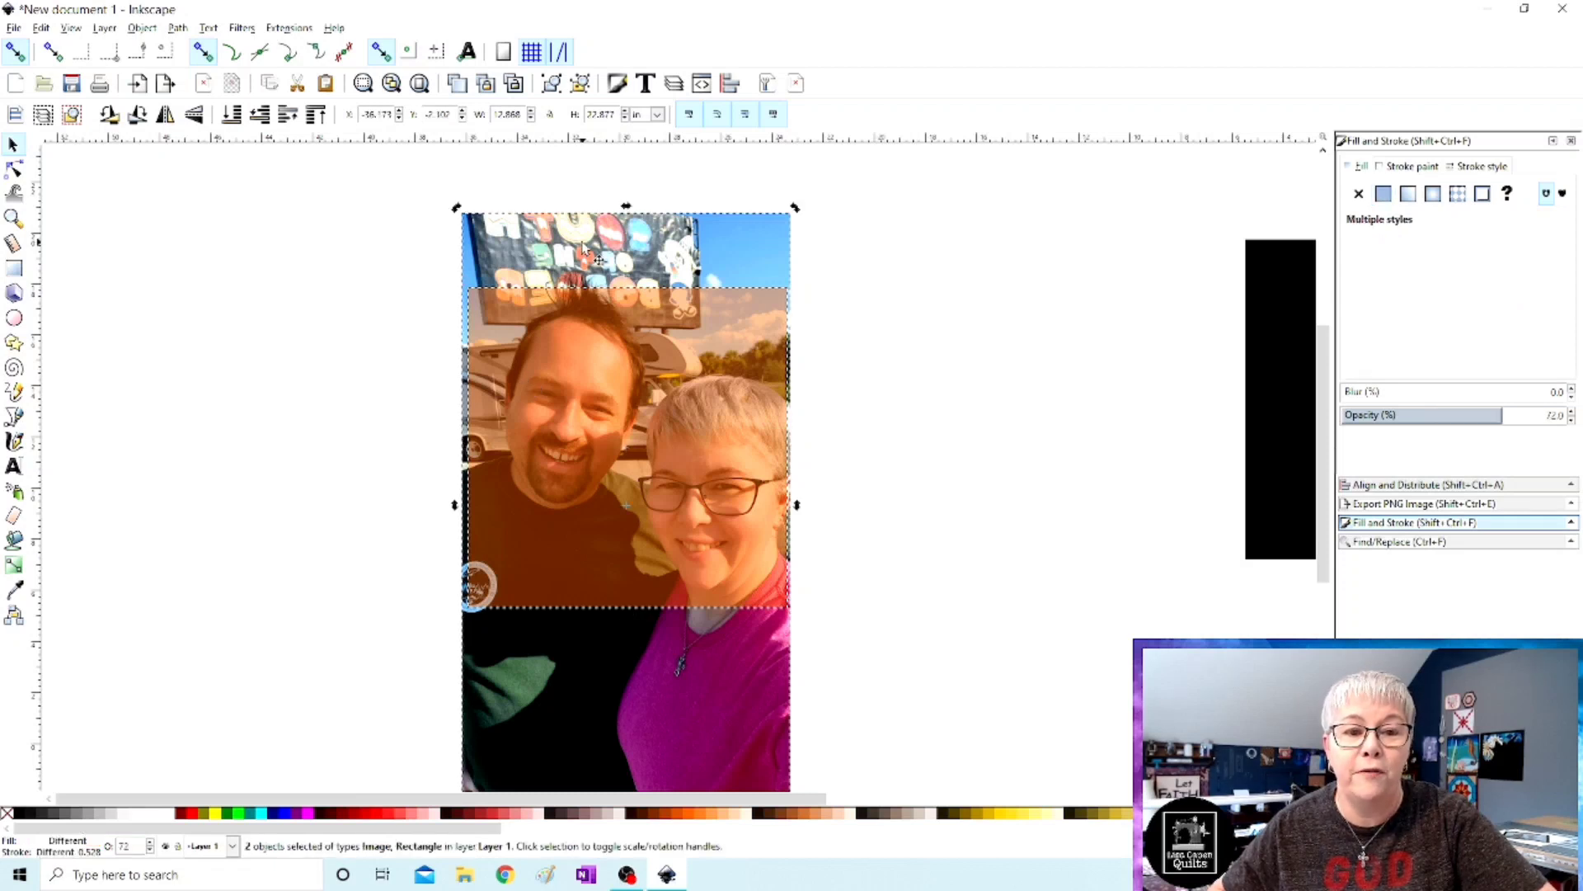
{"action": "scroll", "coordinate": [452, 314], "scroll_direction": "up", "scroll_amount": 3, "text": "ctrl"}
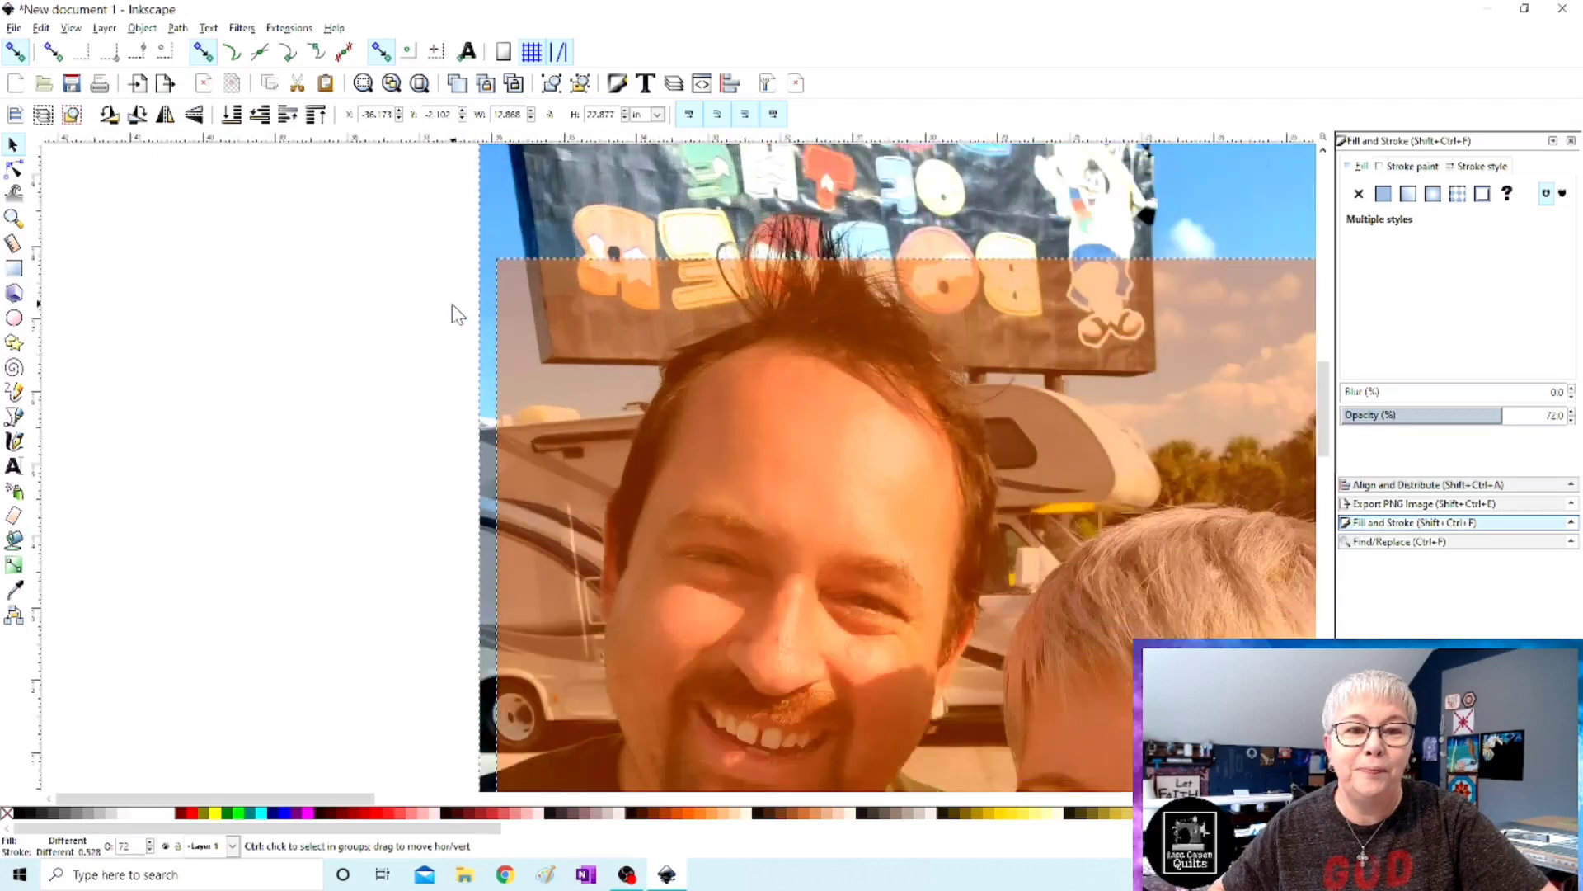
{"action": "scroll", "coordinate": [452, 313], "scroll_direction": "up", "scroll_amount": 1, "text": "ctrl"}
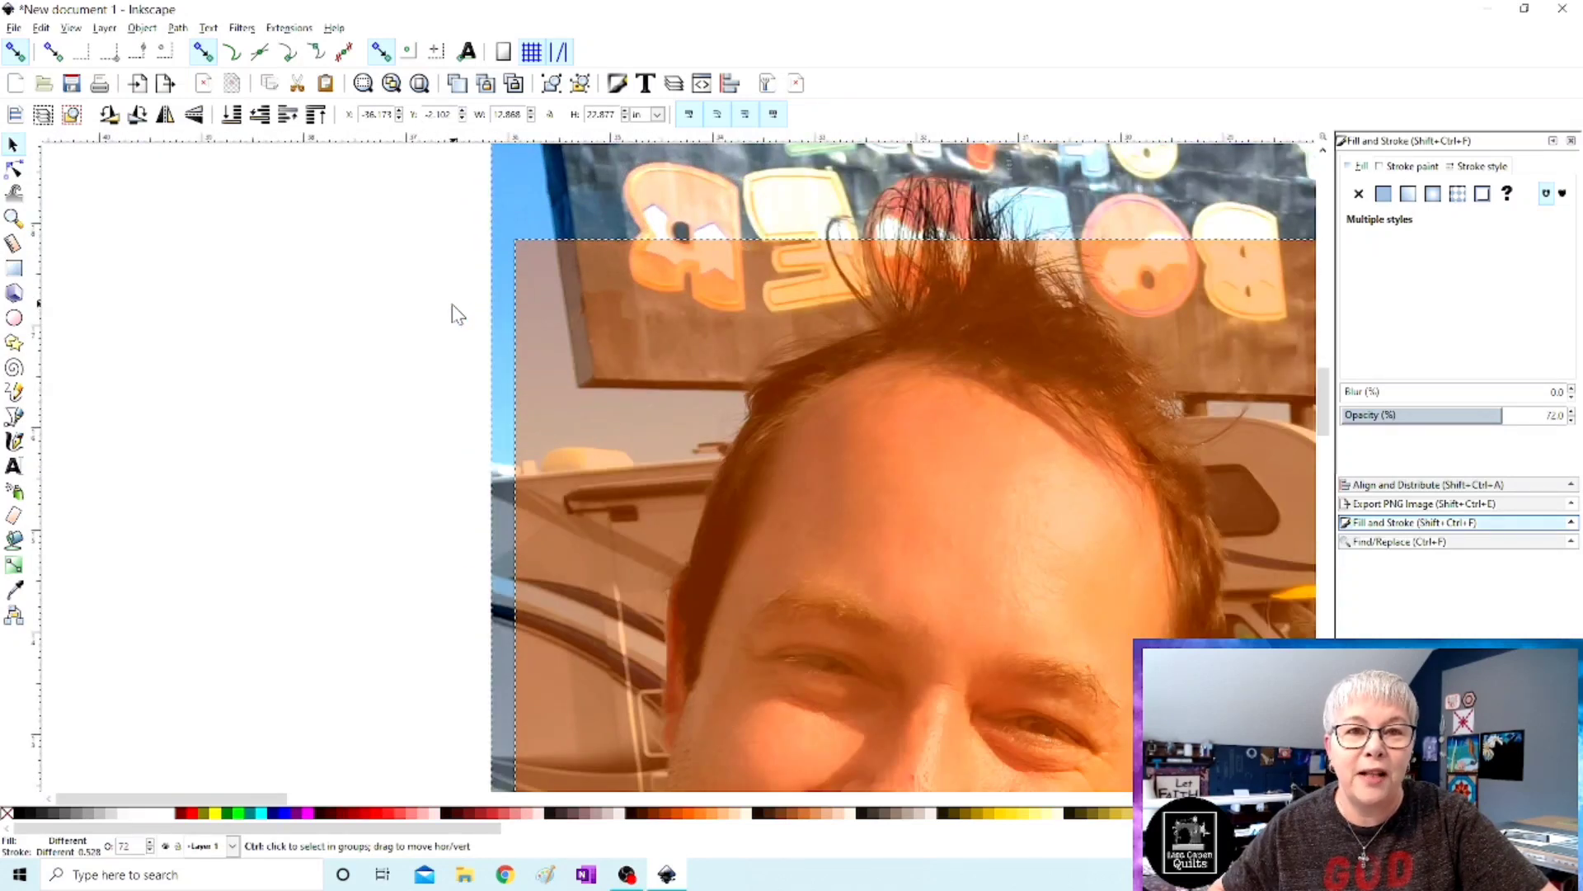
{"action": "scroll", "coordinate": [452, 314], "scroll_direction": "down", "scroll_amount": 3, "text": "ctrl"}
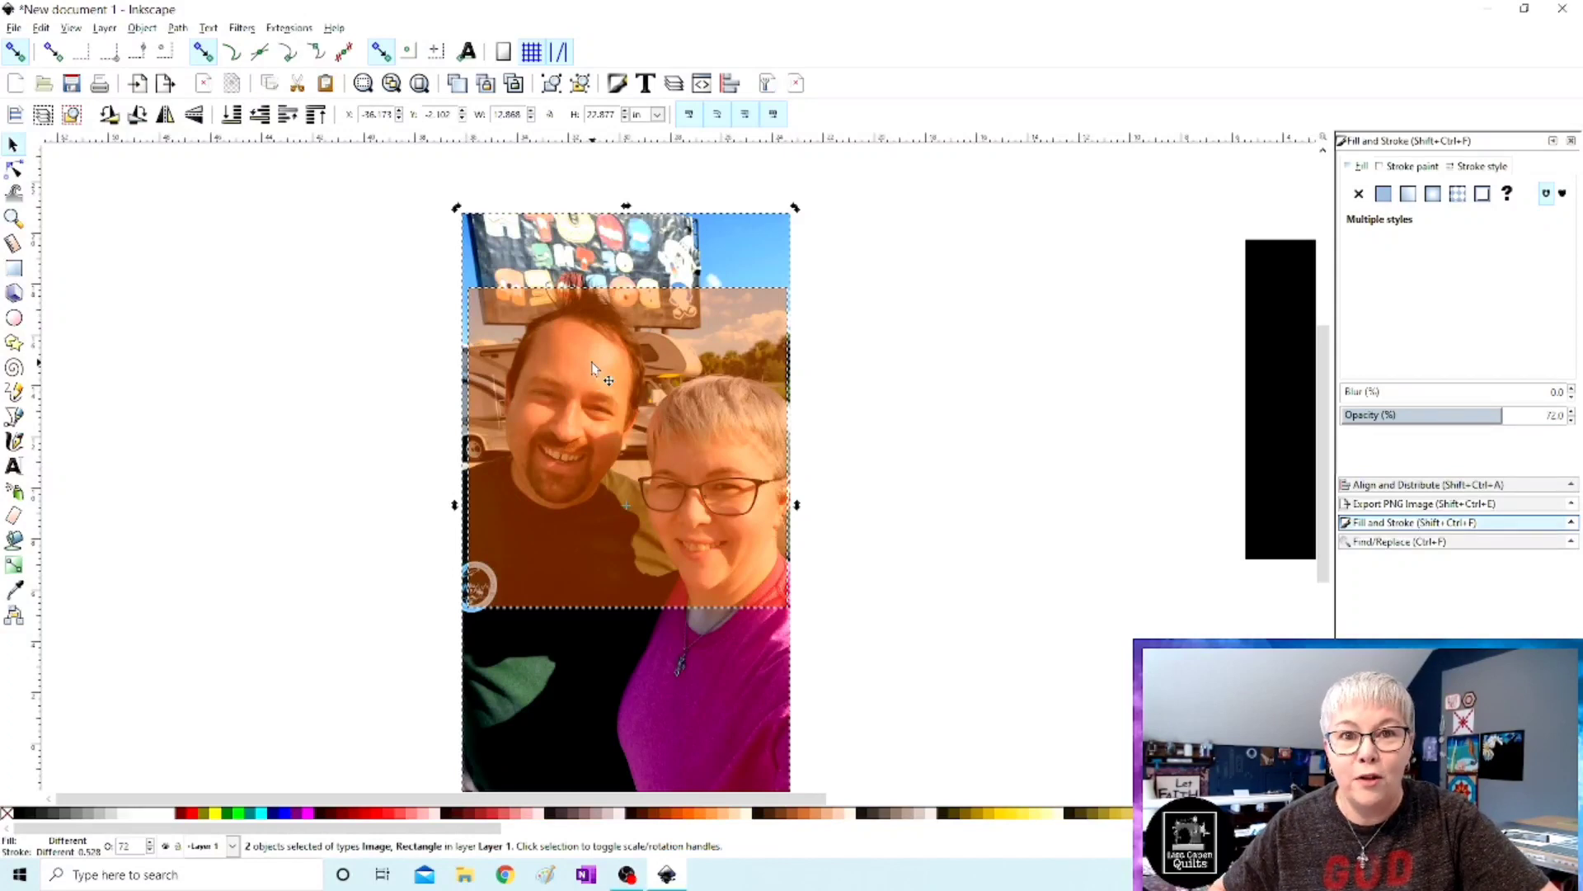
{"action": "right_click", "coordinate": [592, 364]}
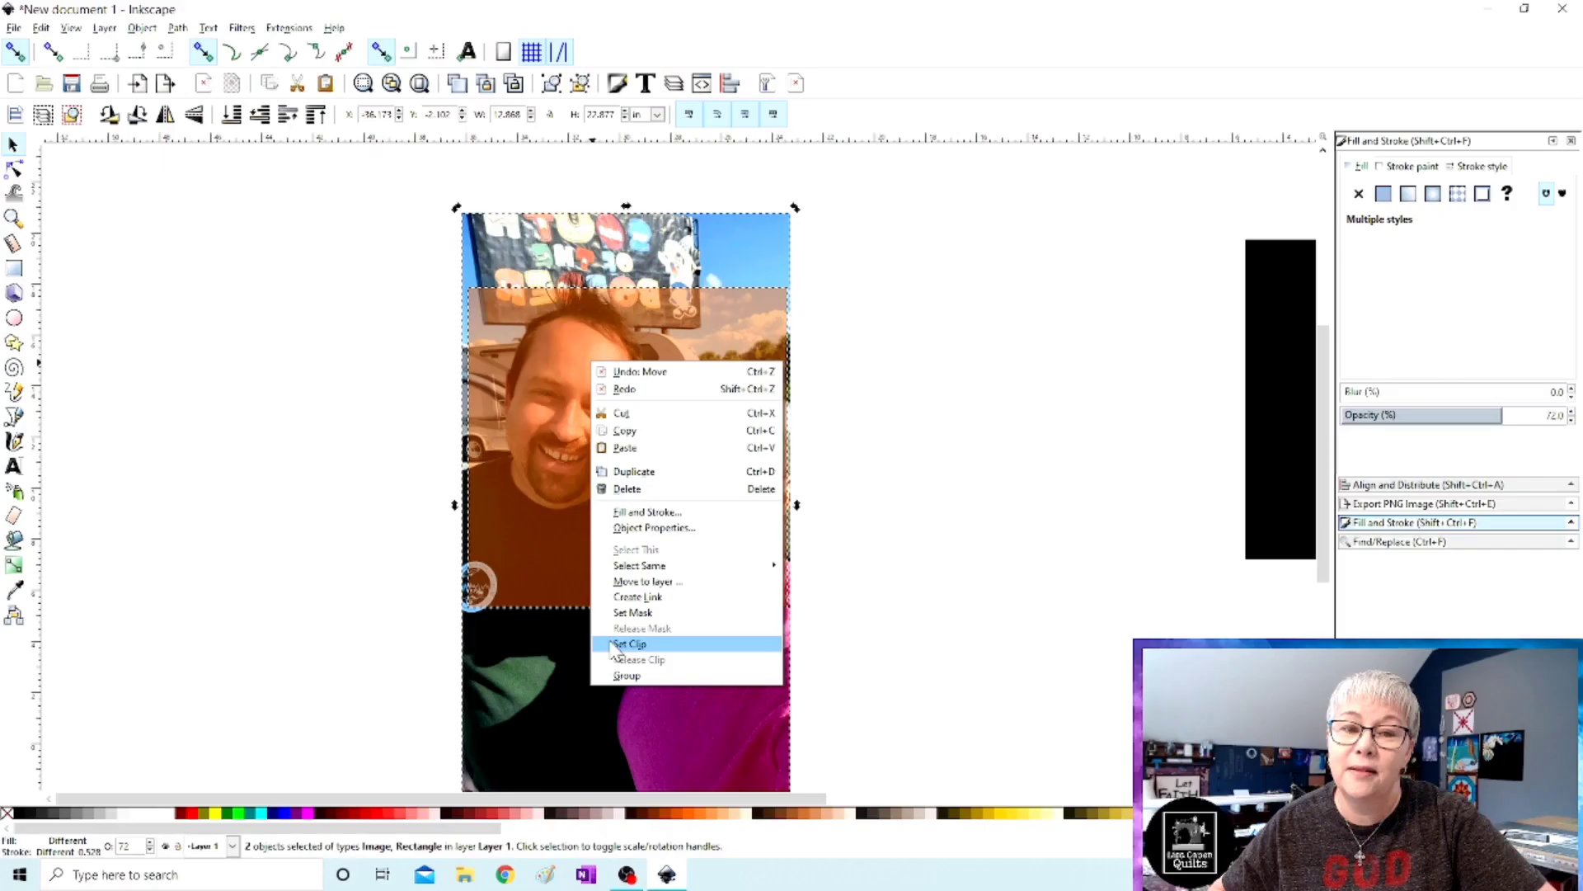
{"action": "left_click", "coordinate": [527, 720]}
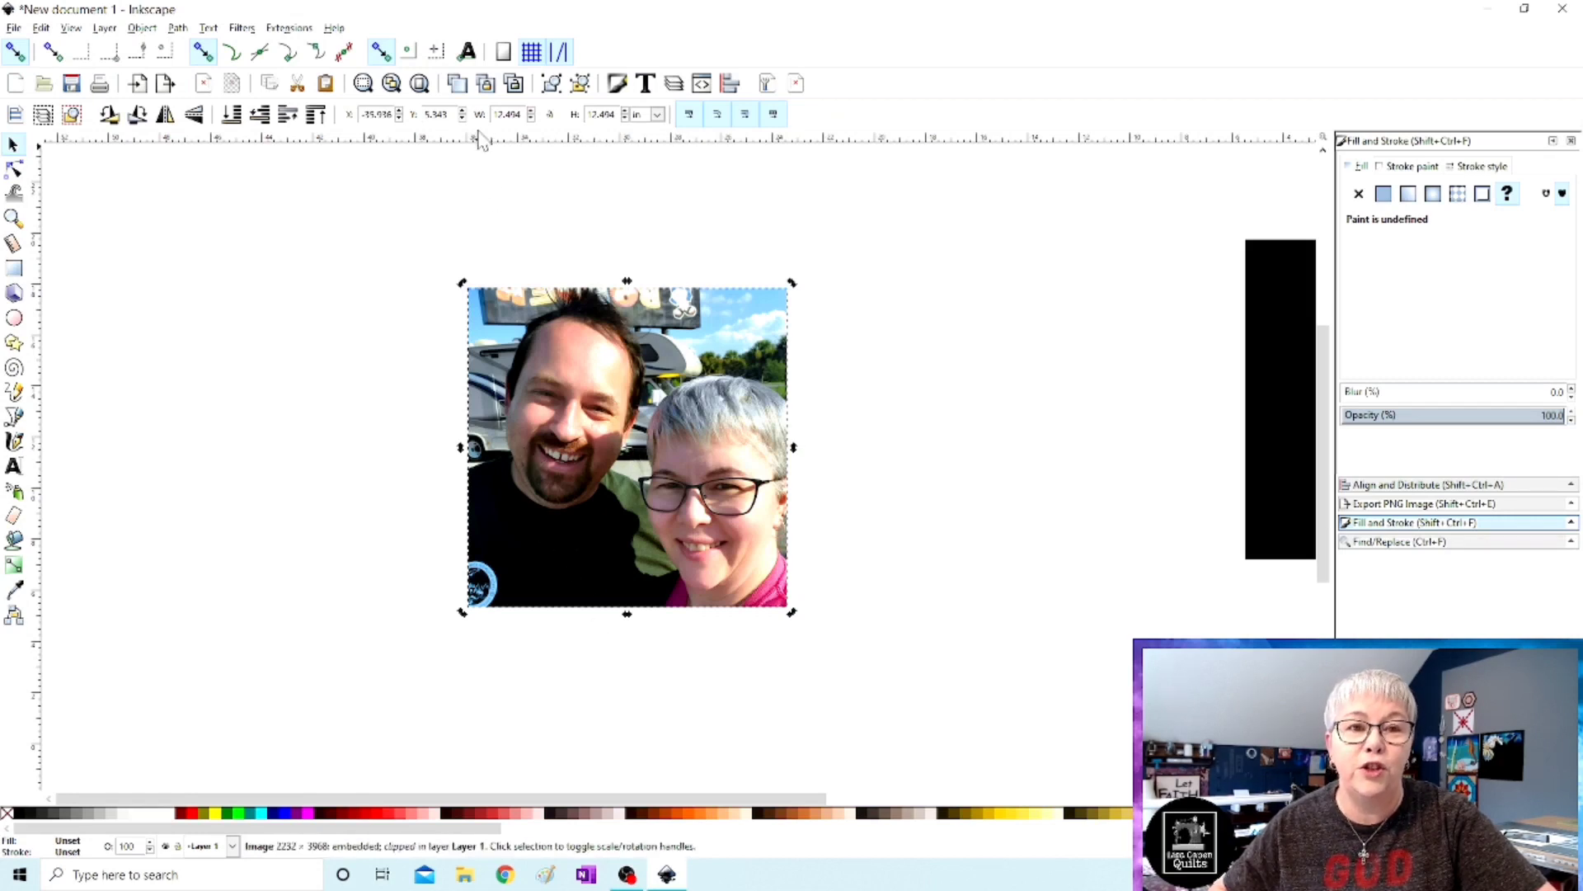
Place a duplicate of the clipped photo partly over the black square and release the clip on the original photo.
{"action": "left_click", "coordinate": [457, 93]}
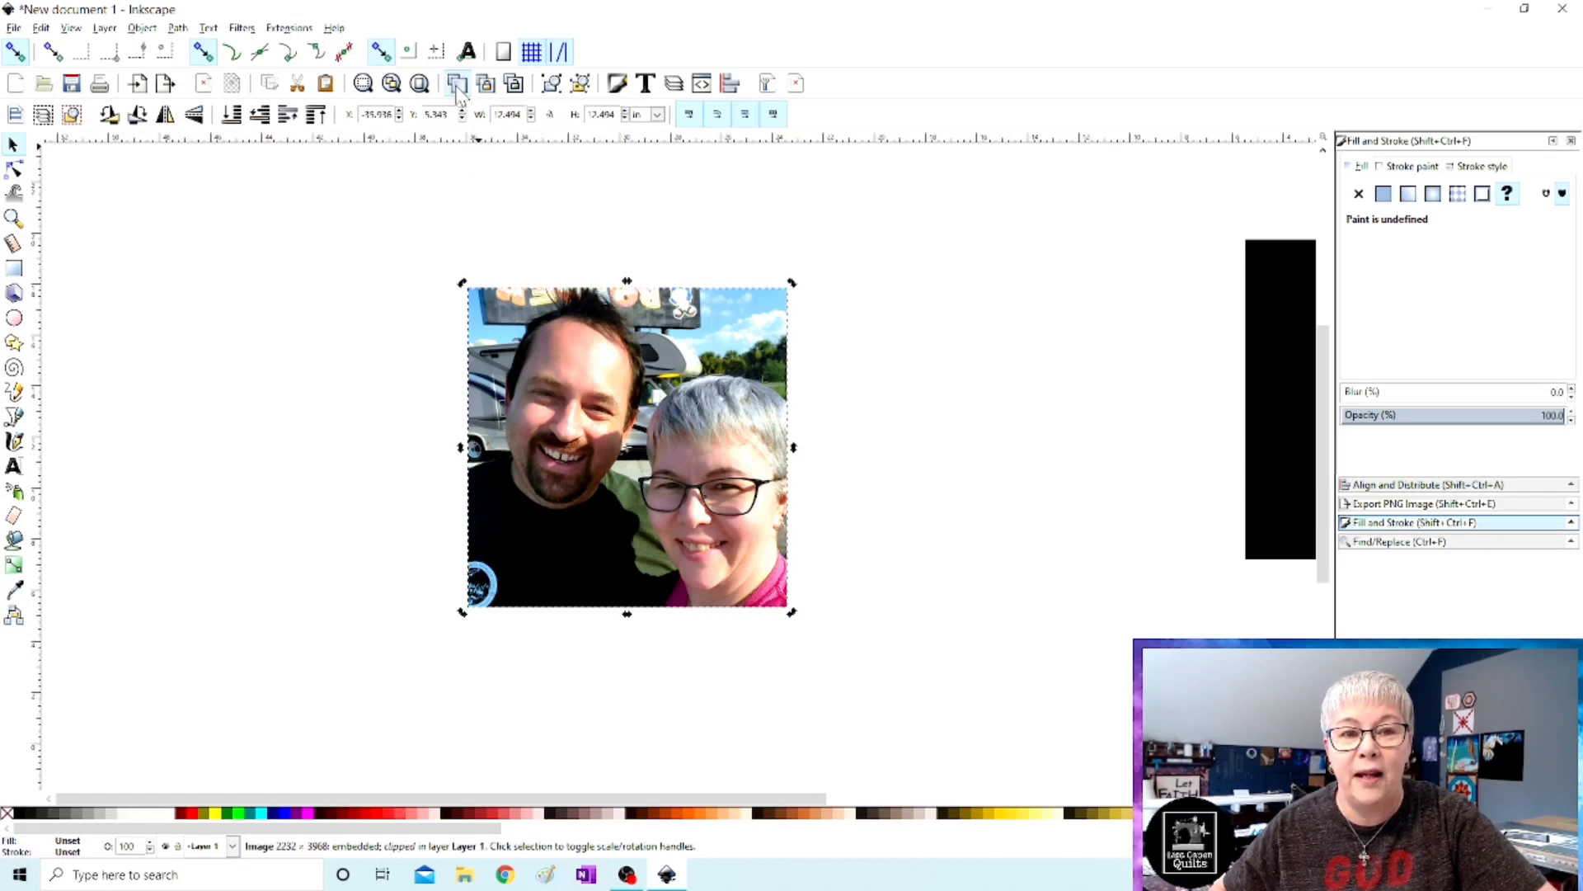
{"action": "left_click_drag", "start_coordinate": [596, 397], "coordinate": [1085, 326]}
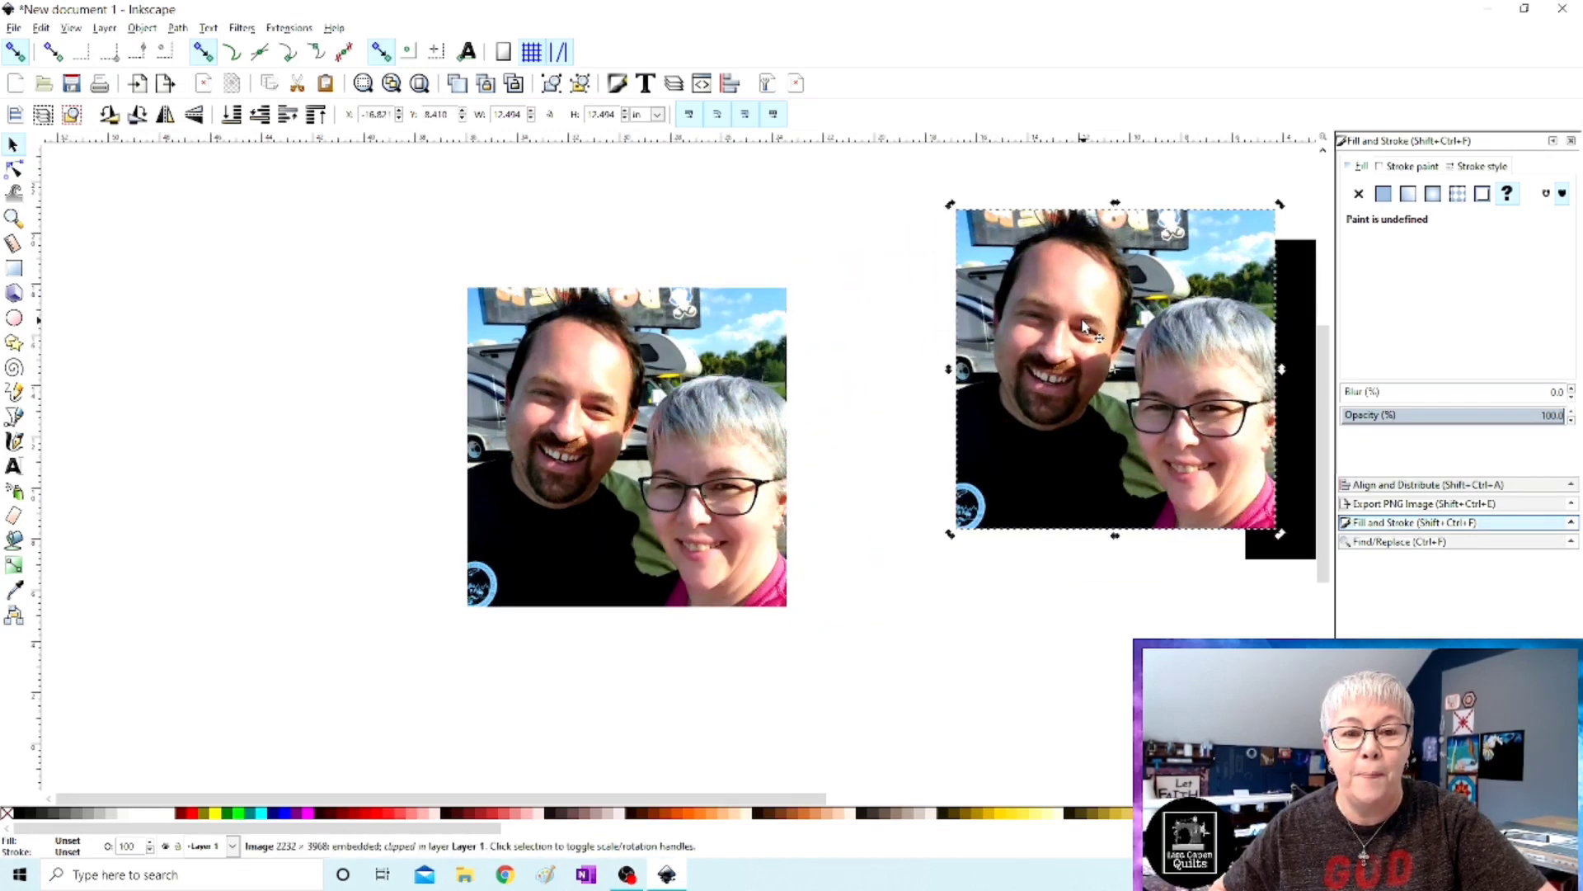
{"action": "left_click", "coordinate": [611, 406]}
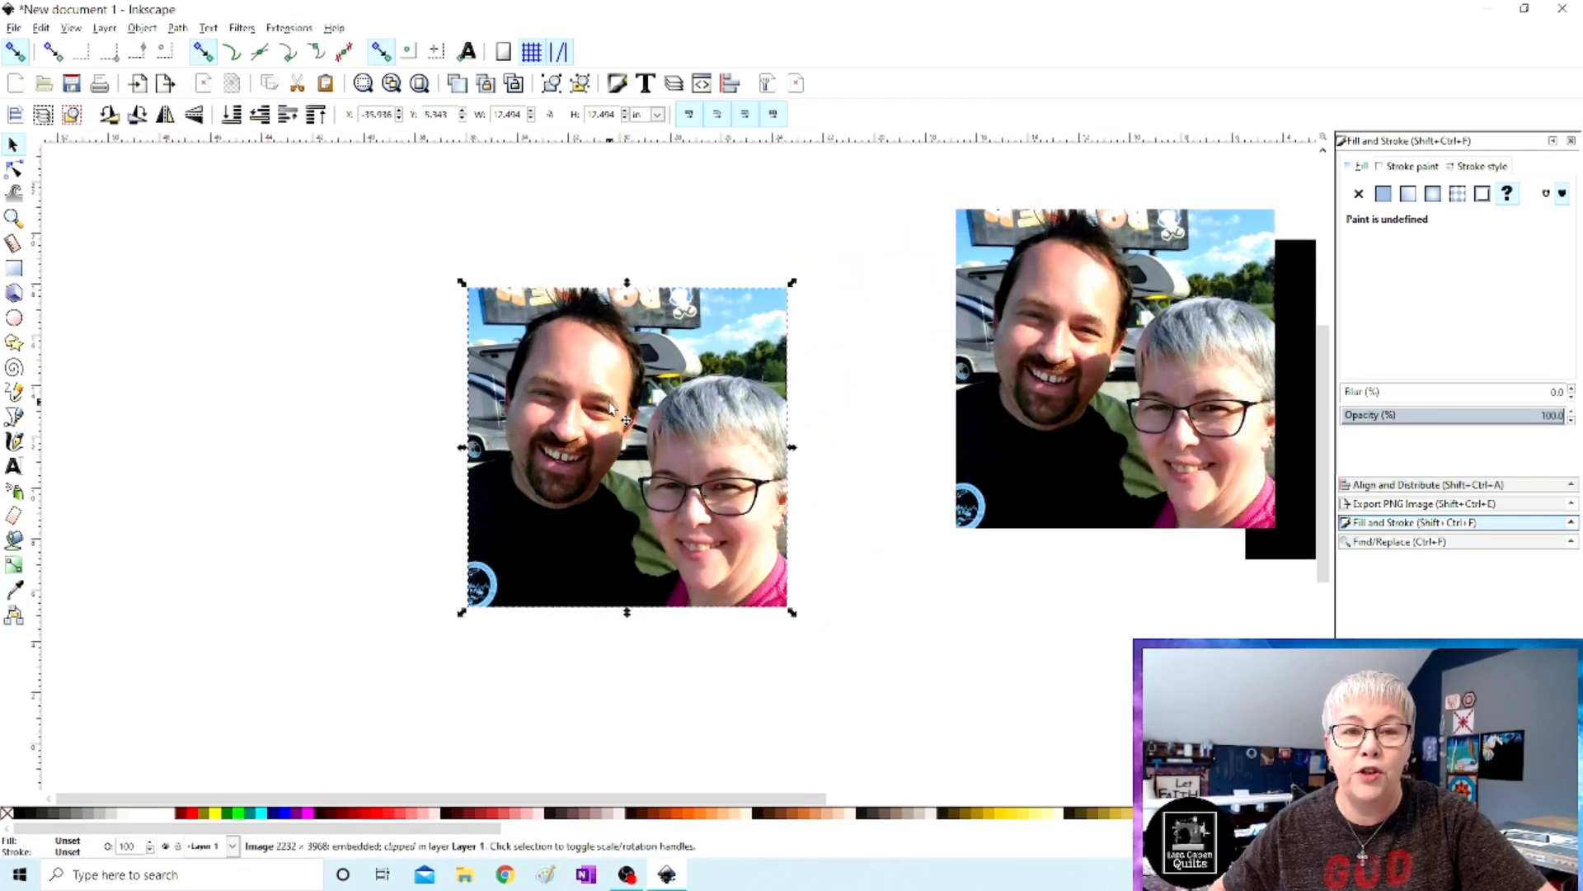
{"action": "right_click", "coordinate": [612, 406]}
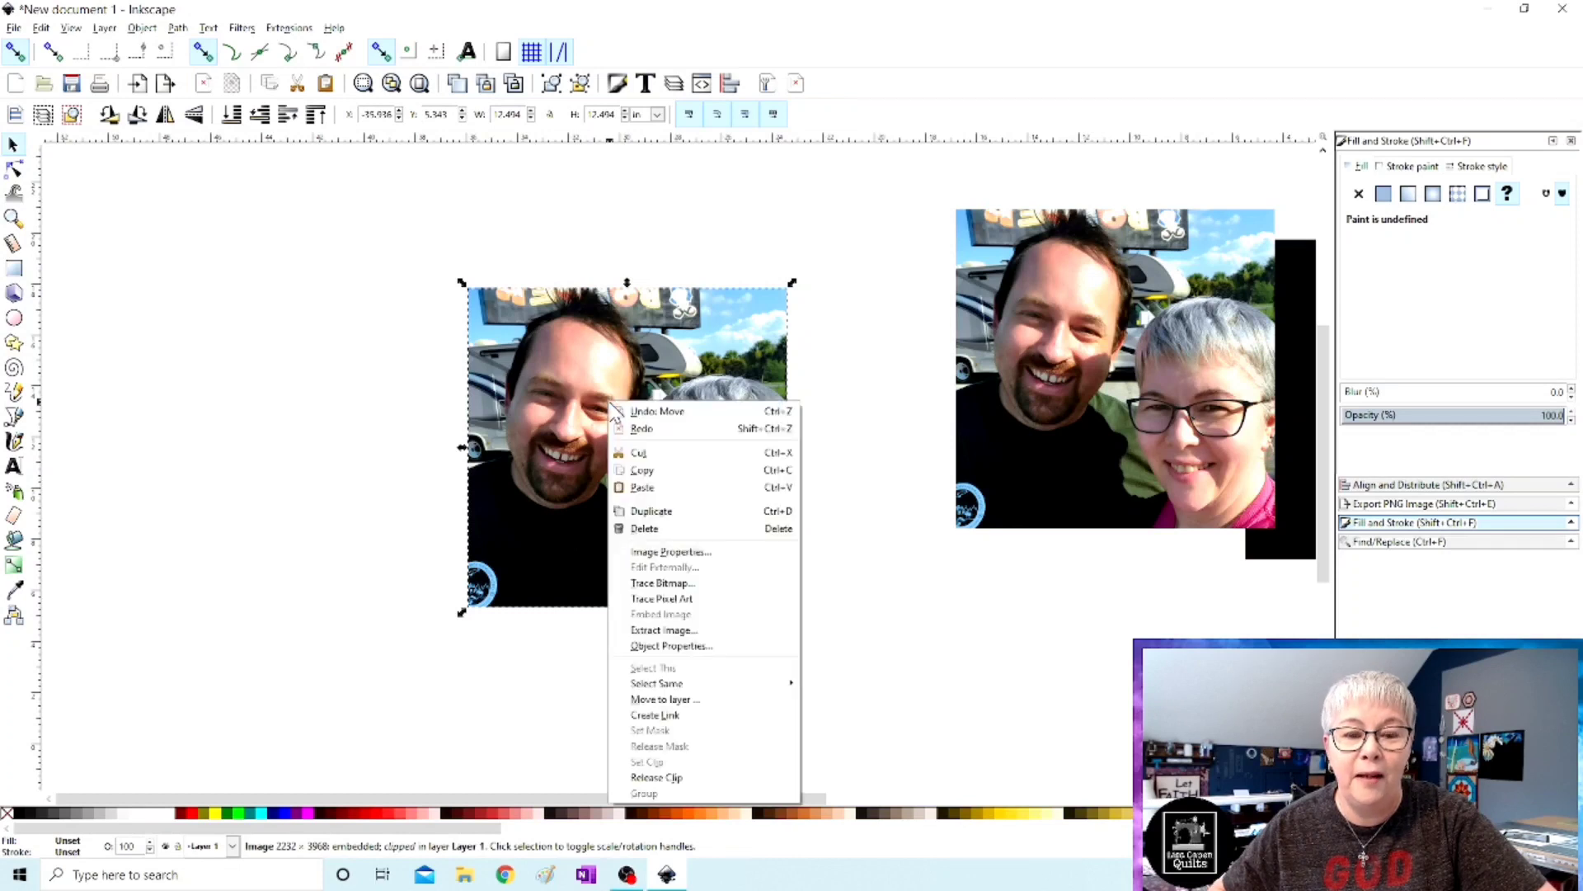
{"action": "left_click", "coordinate": [742, 776]}
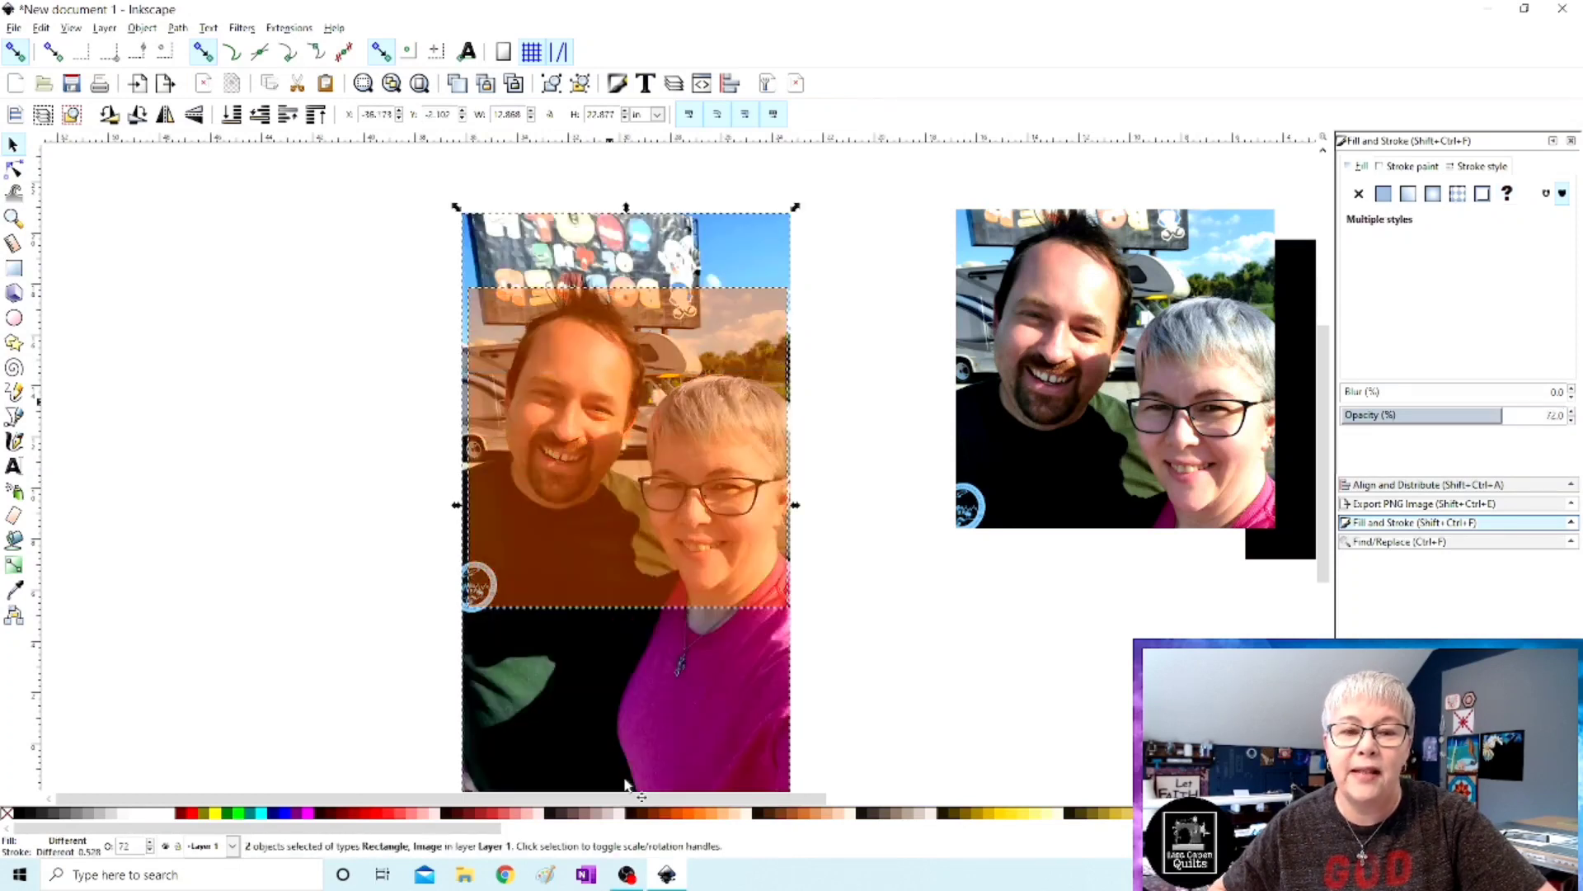
Move the black square away from the clipped photo to the empty area left of the photo with the orange square.
{"action": "left_click", "coordinate": [833, 630]}
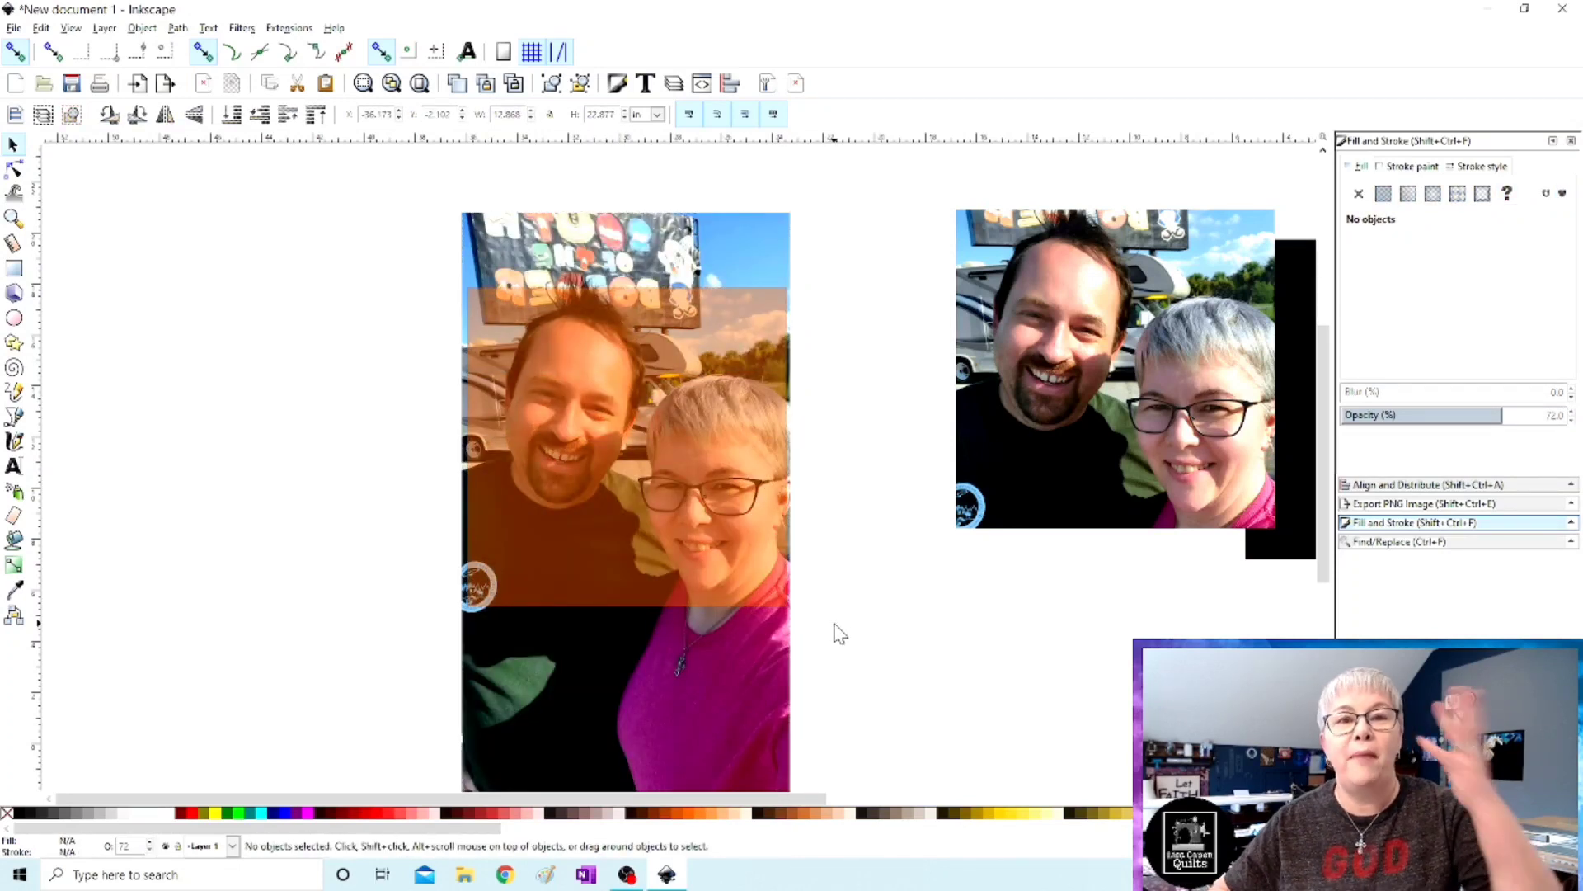
{"action": "left_click", "coordinate": [658, 513]}
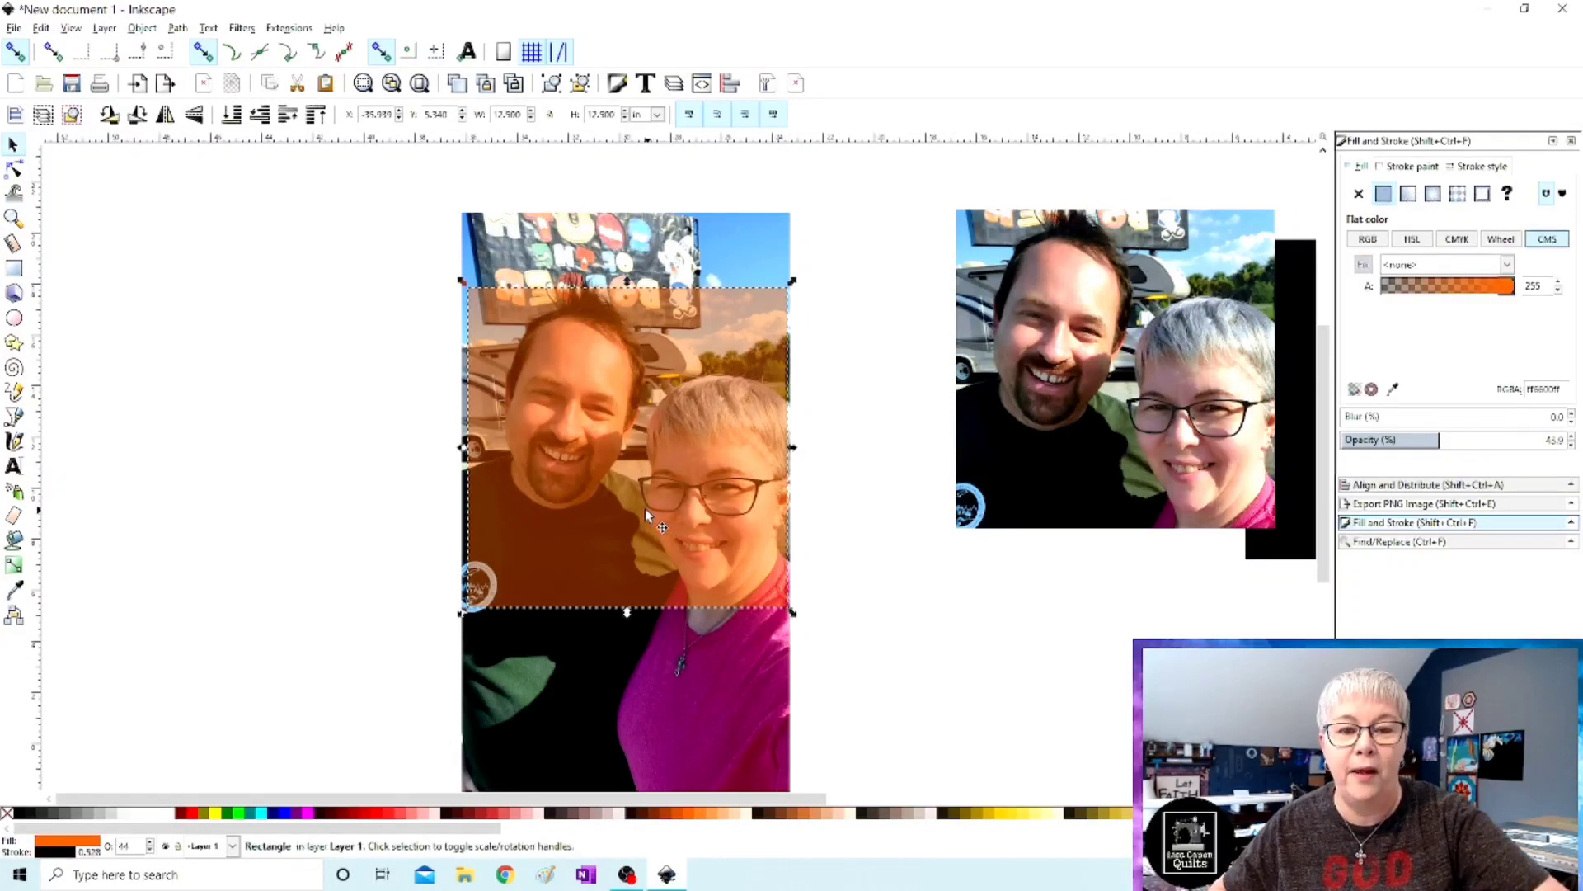
{"action": "scroll", "coordinate": [620, 508], "scroll_direction": "down", "scroll_amount": 1}
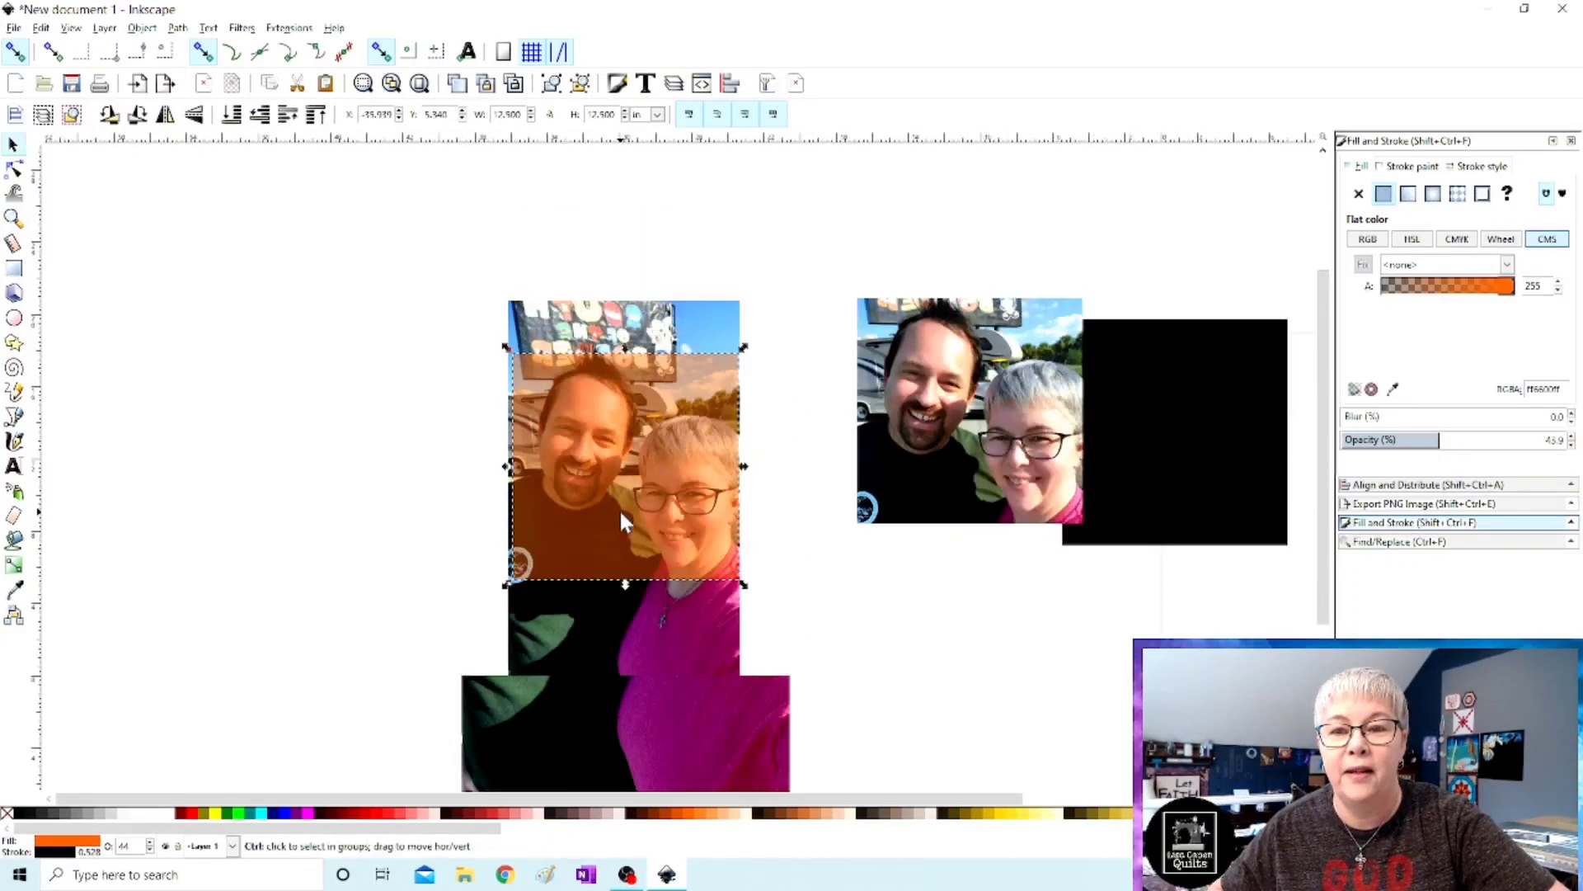
{"action": "left_click", "coordinate": [948, 445]}
{"action": "left_click", "coordinate": [1170, 415]}
{"action": "mouse_move", "coordinate": [1170, 415]}
{"action": "left_mouse_down"}
{"action": "mouse_move", "coordinate": [483, 497]}
{"action": "mouse_move", "coordinate": [311, 407]}
{"action": "left_mouse_up"}
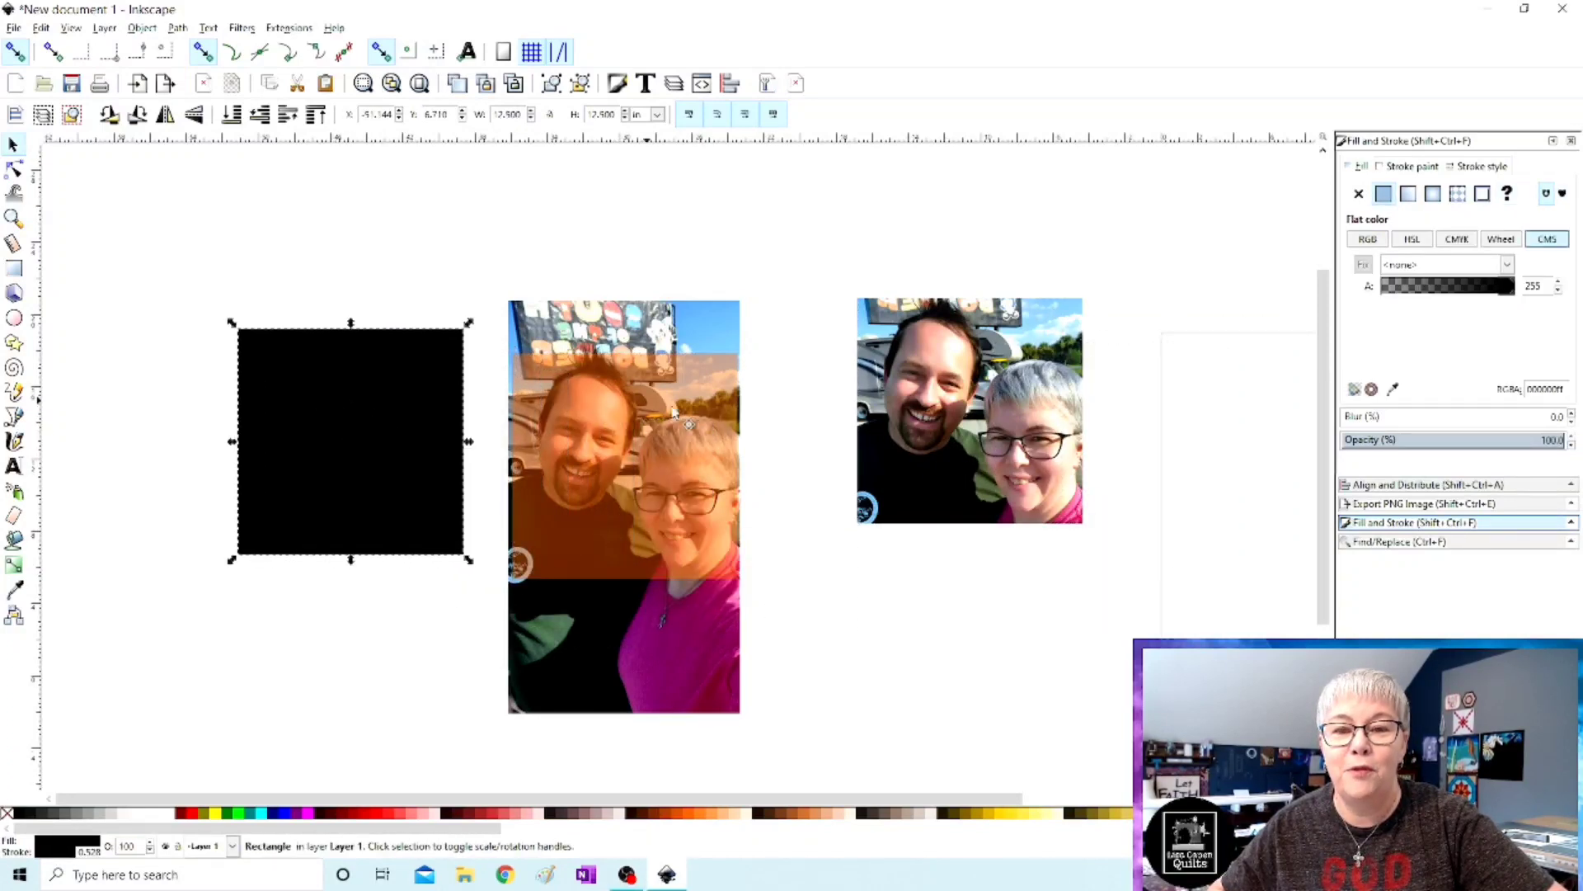
Lock the width-height ratio and enlarge the clipped photo to 12.594 in square.
{"action": "left_click", "coordinate": [934, 421]}
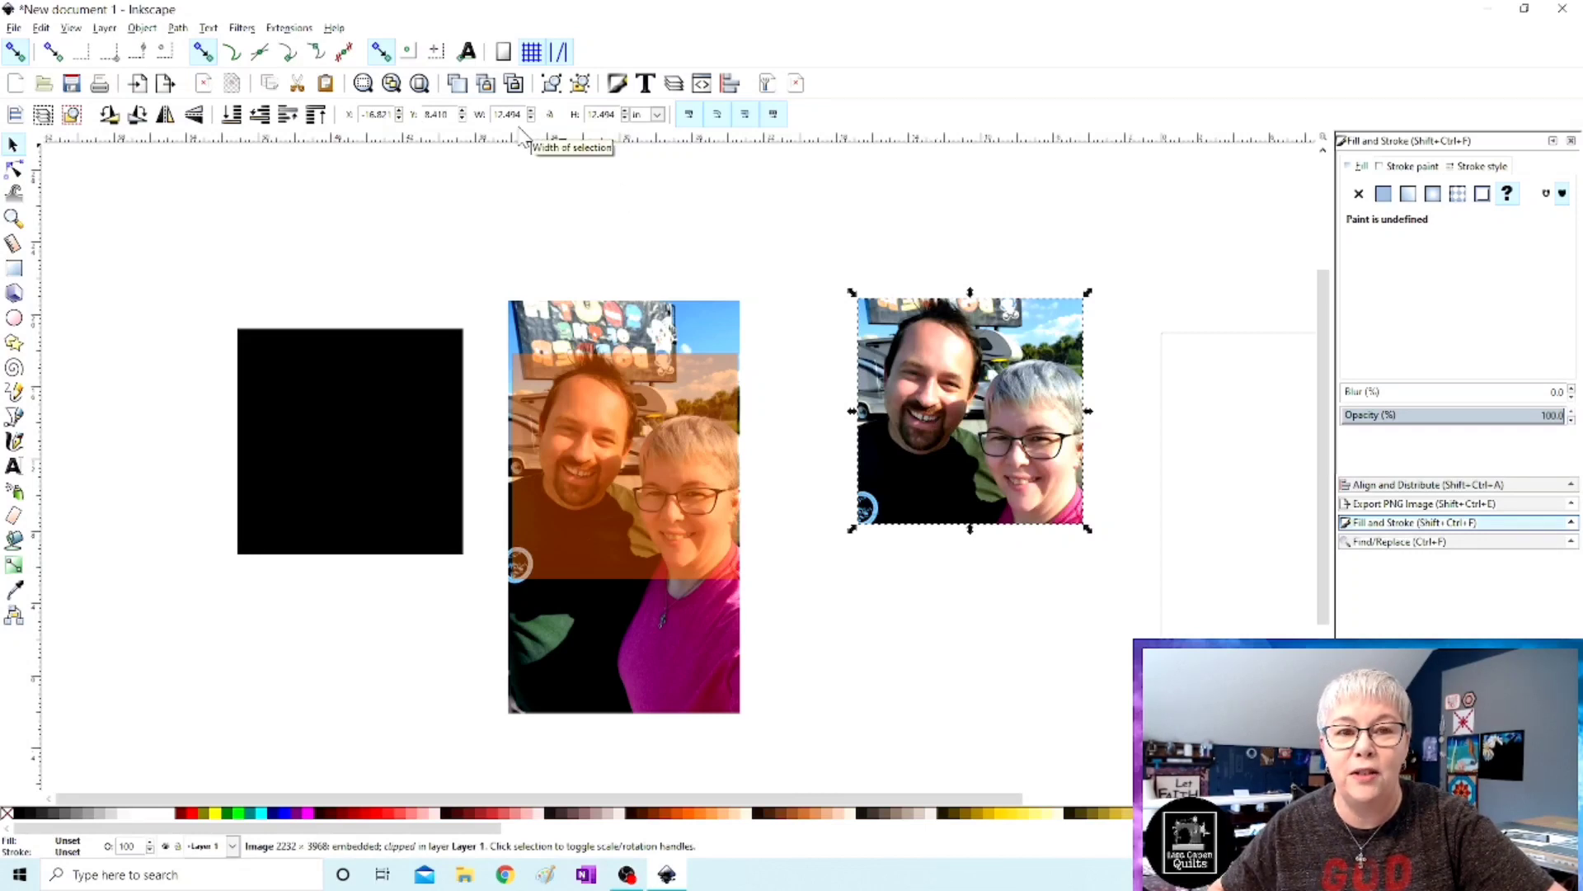
{"action": "left_click", "coordinate": [550, 114]}
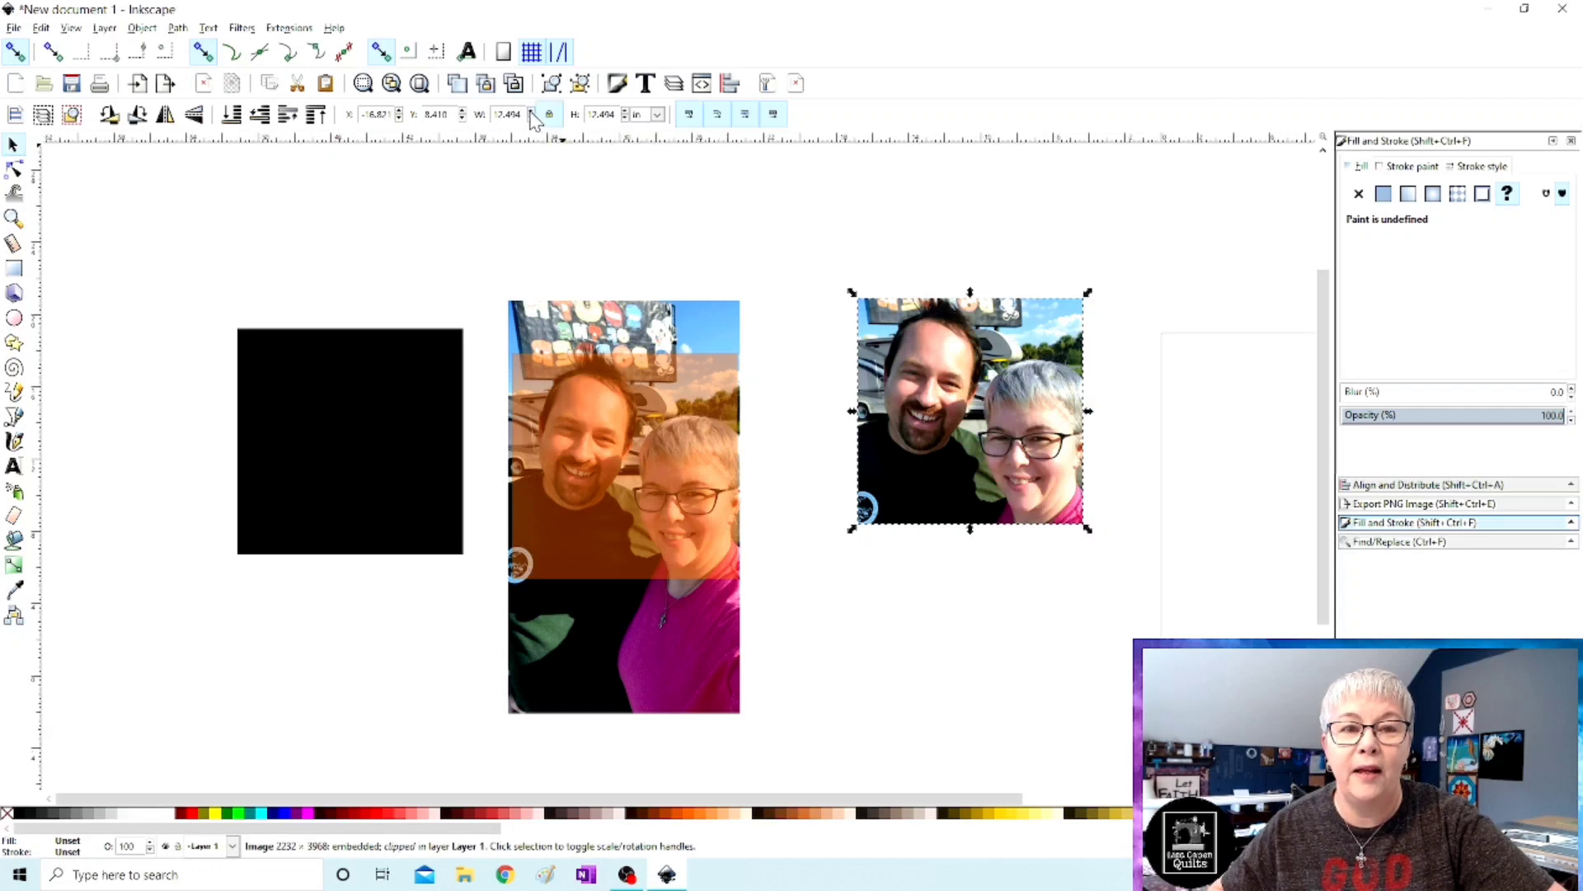
{"action": "left_click", "coordinate": [531, 111]}
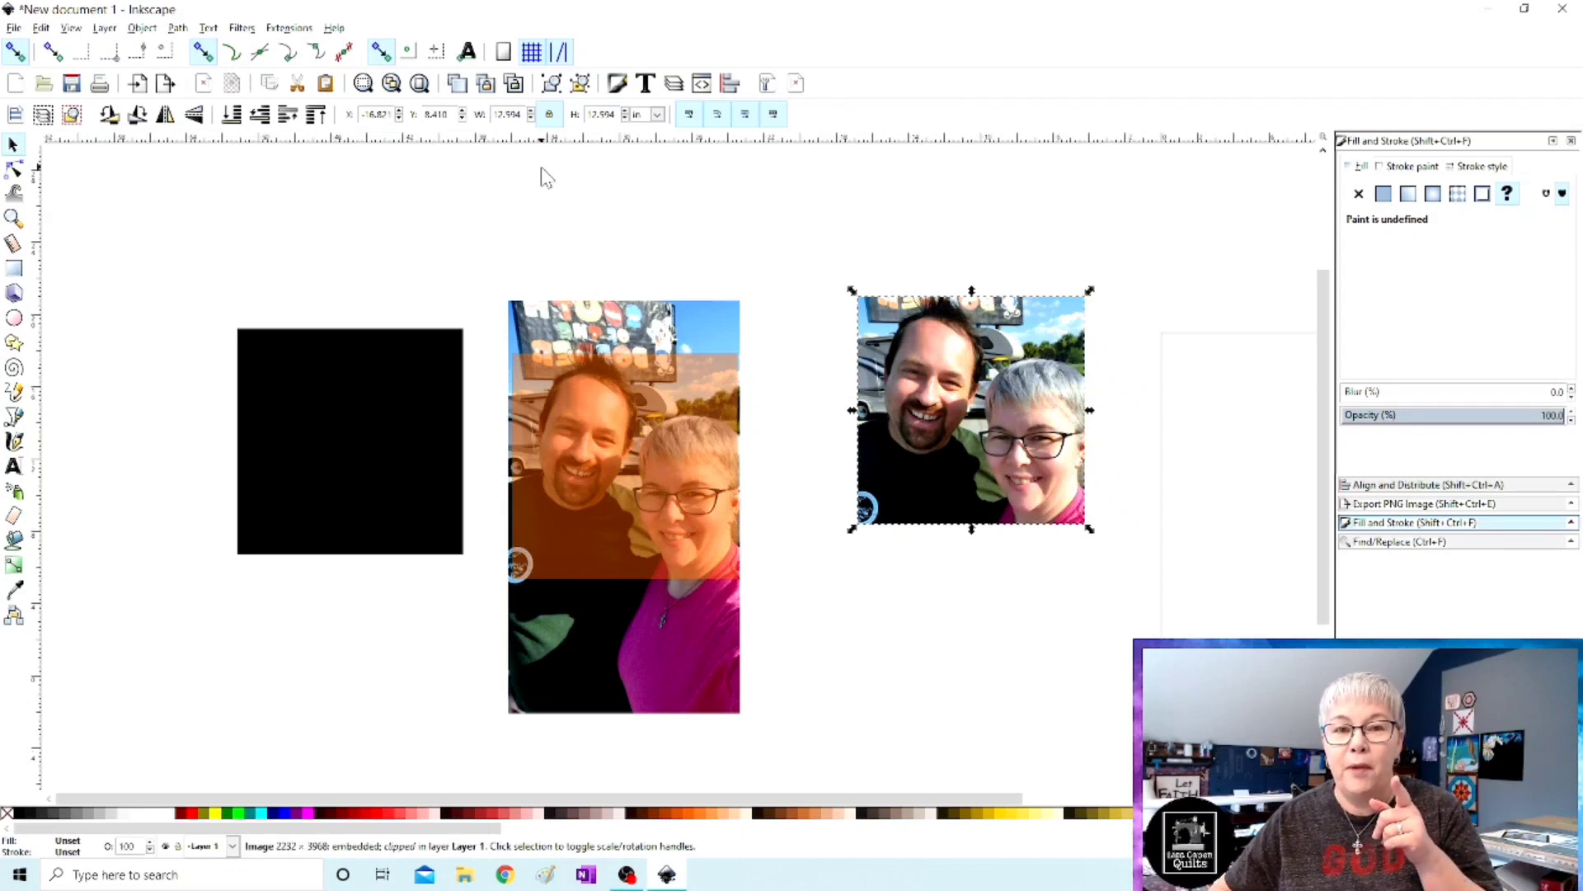
Center the clipped photo on the page both horizontally and vertically, using Page as the alignment reference.
{"action": "scroll", "coordinate": [544, 178], "scroll_direction": "right", "scroll_amount": 3}
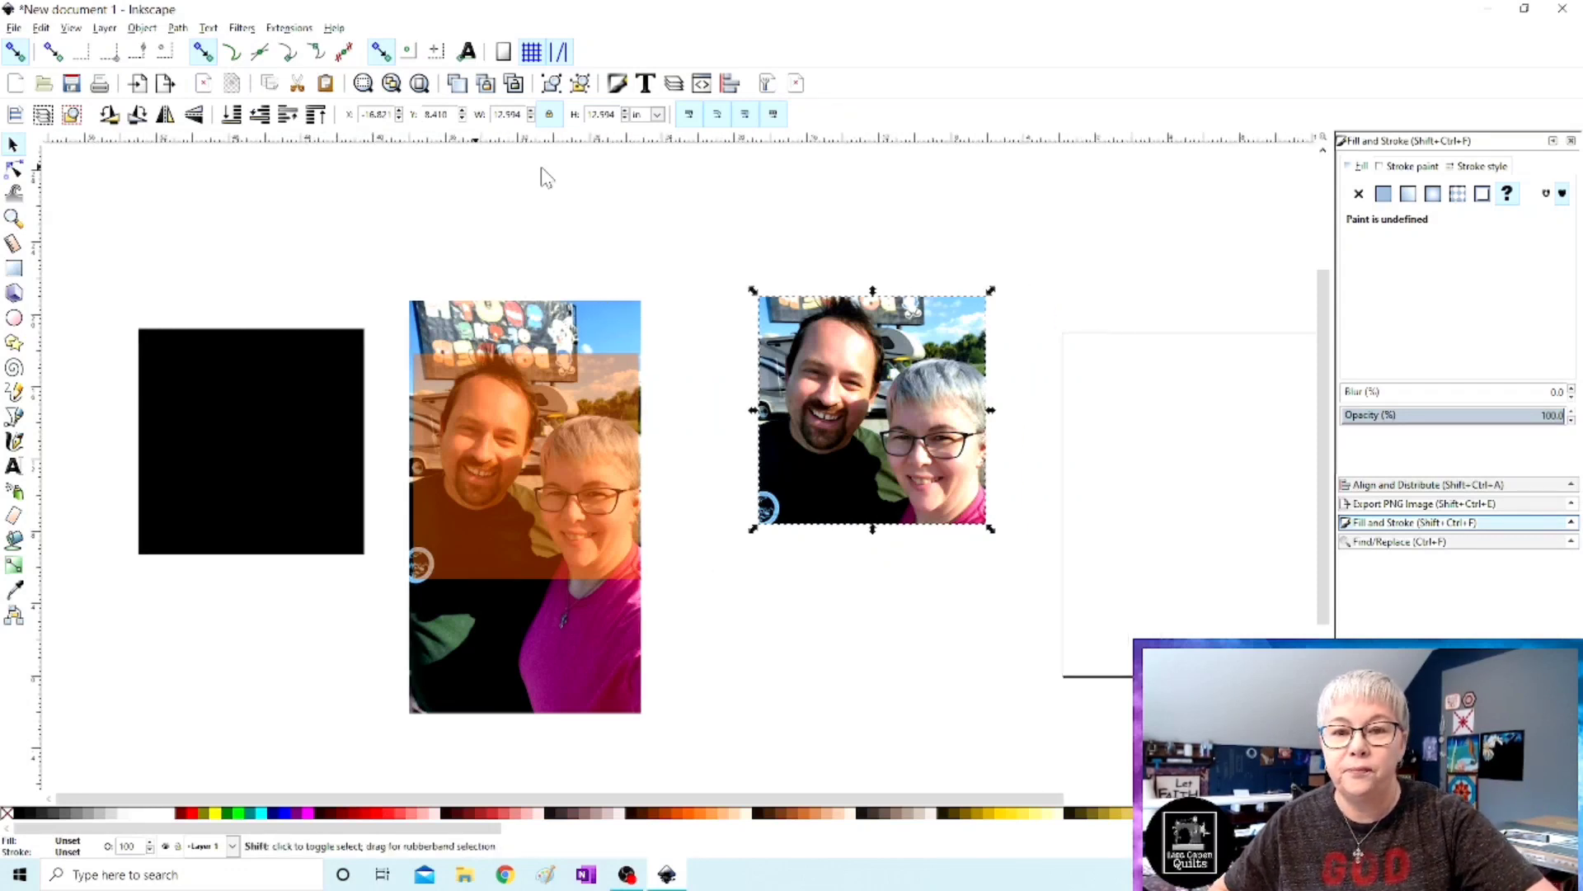
{"action": "scroll", "coordinate": [544, 178], "scroll_direction": "right", "scroll_amount": 6}
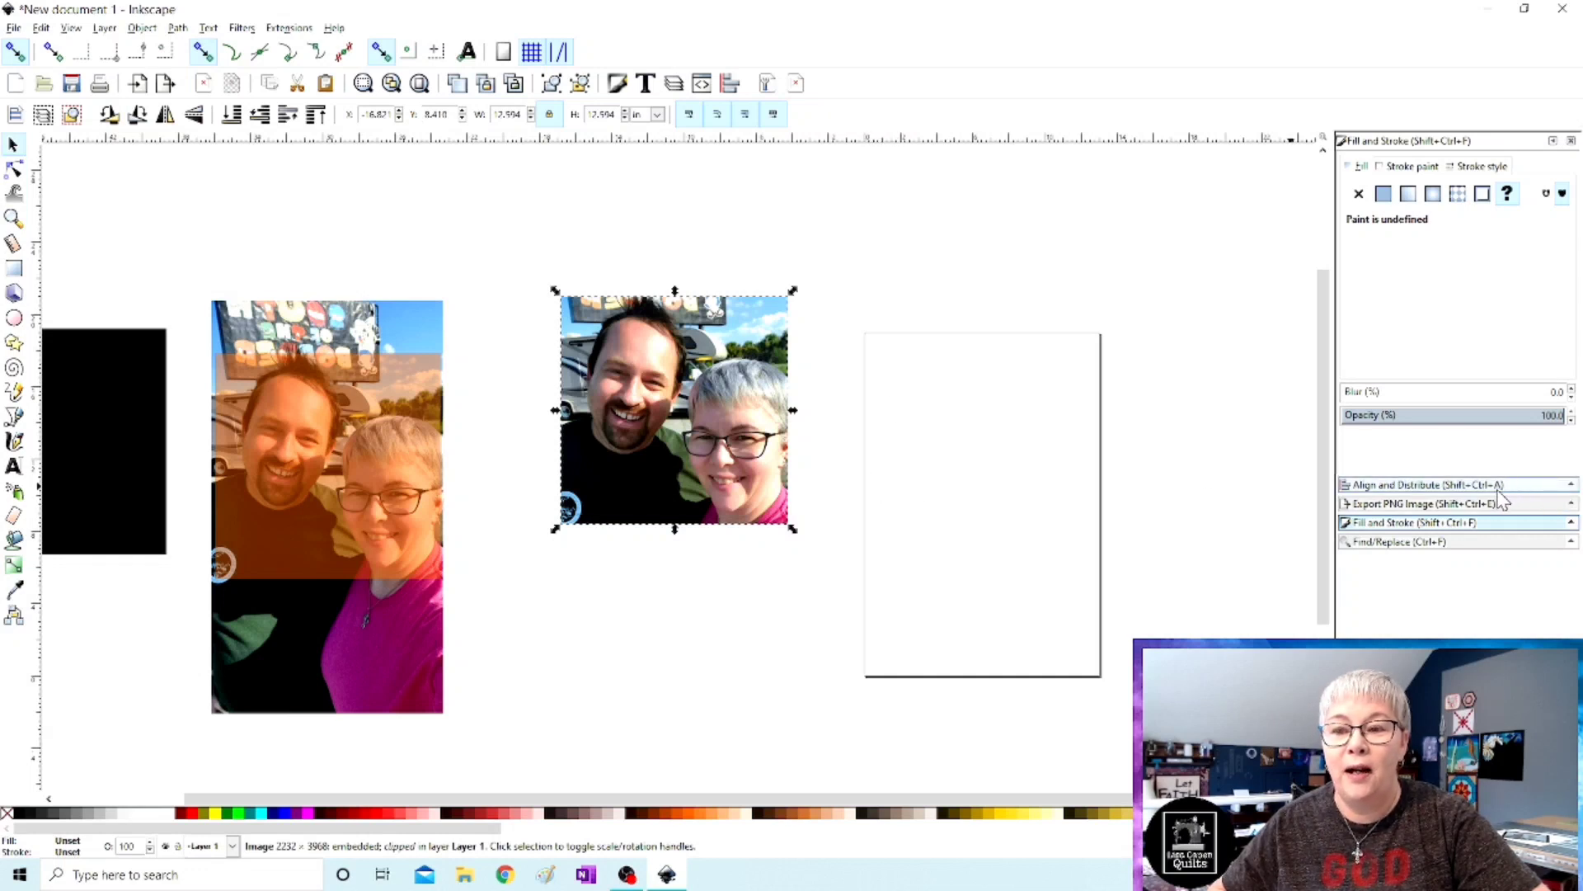
{"action": "left_click", "coordinate": [1467, 485]}
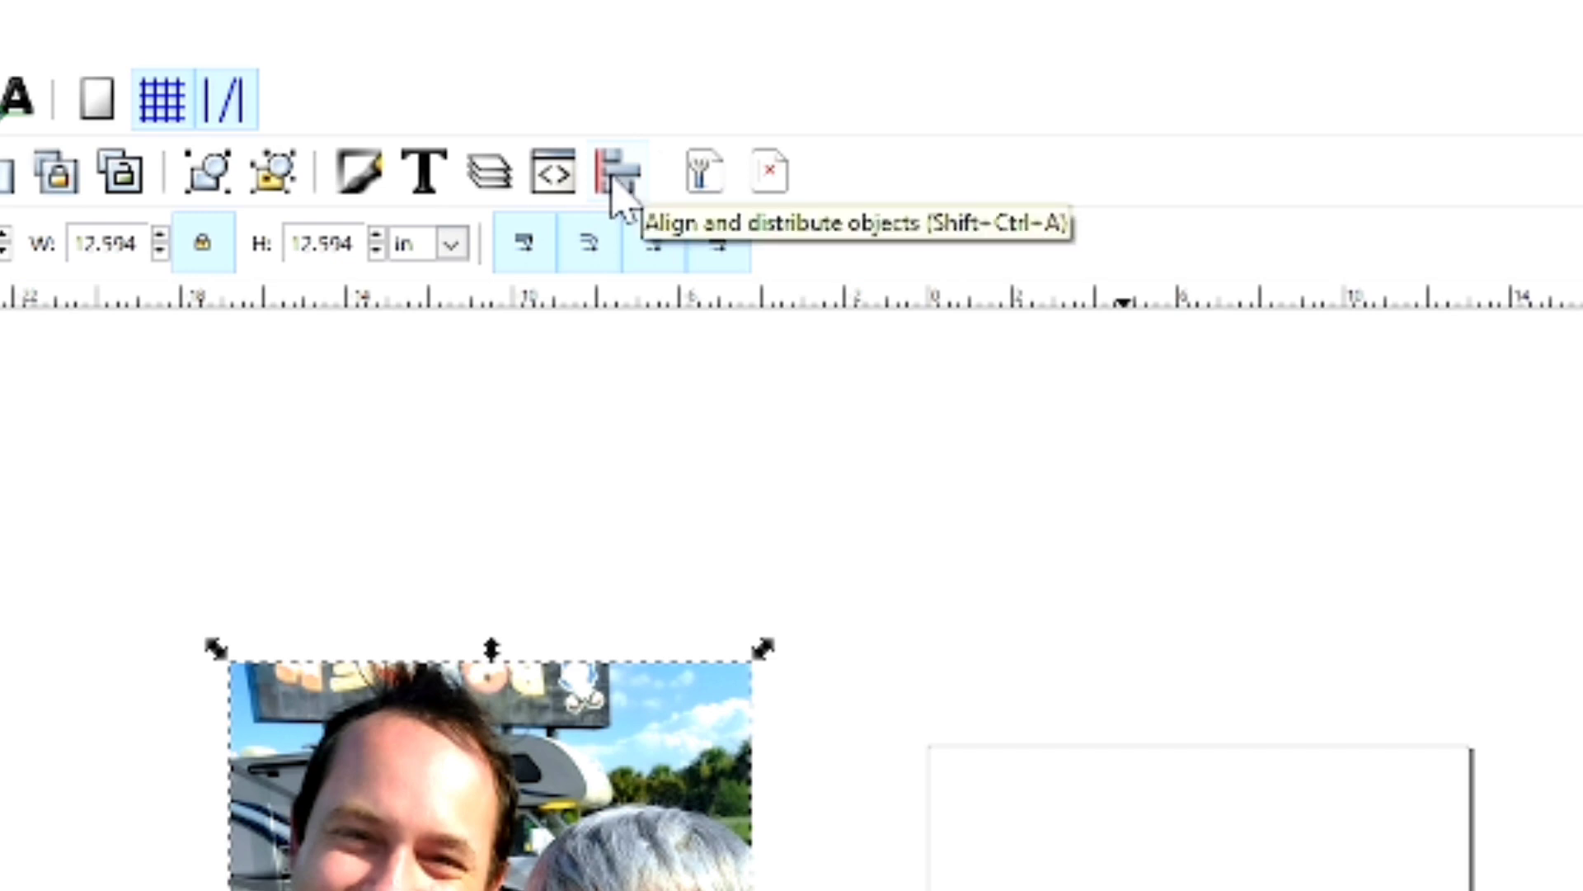
{"action": "left_click", "coordinate": [617, 172]}
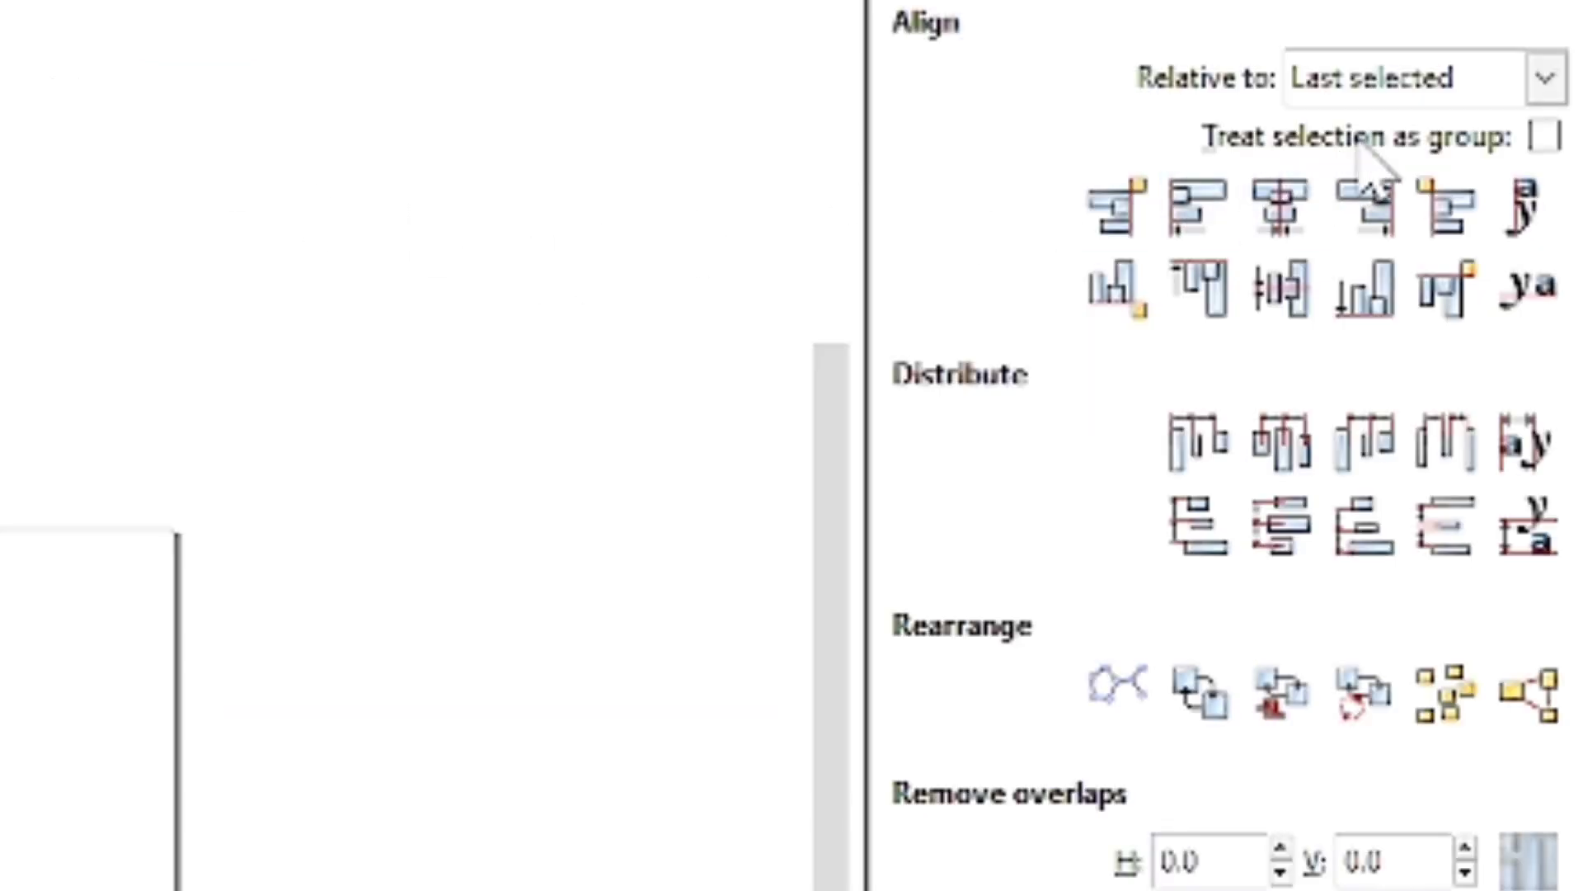
{"action": "left_click", "coordinate": [1546, 82]}
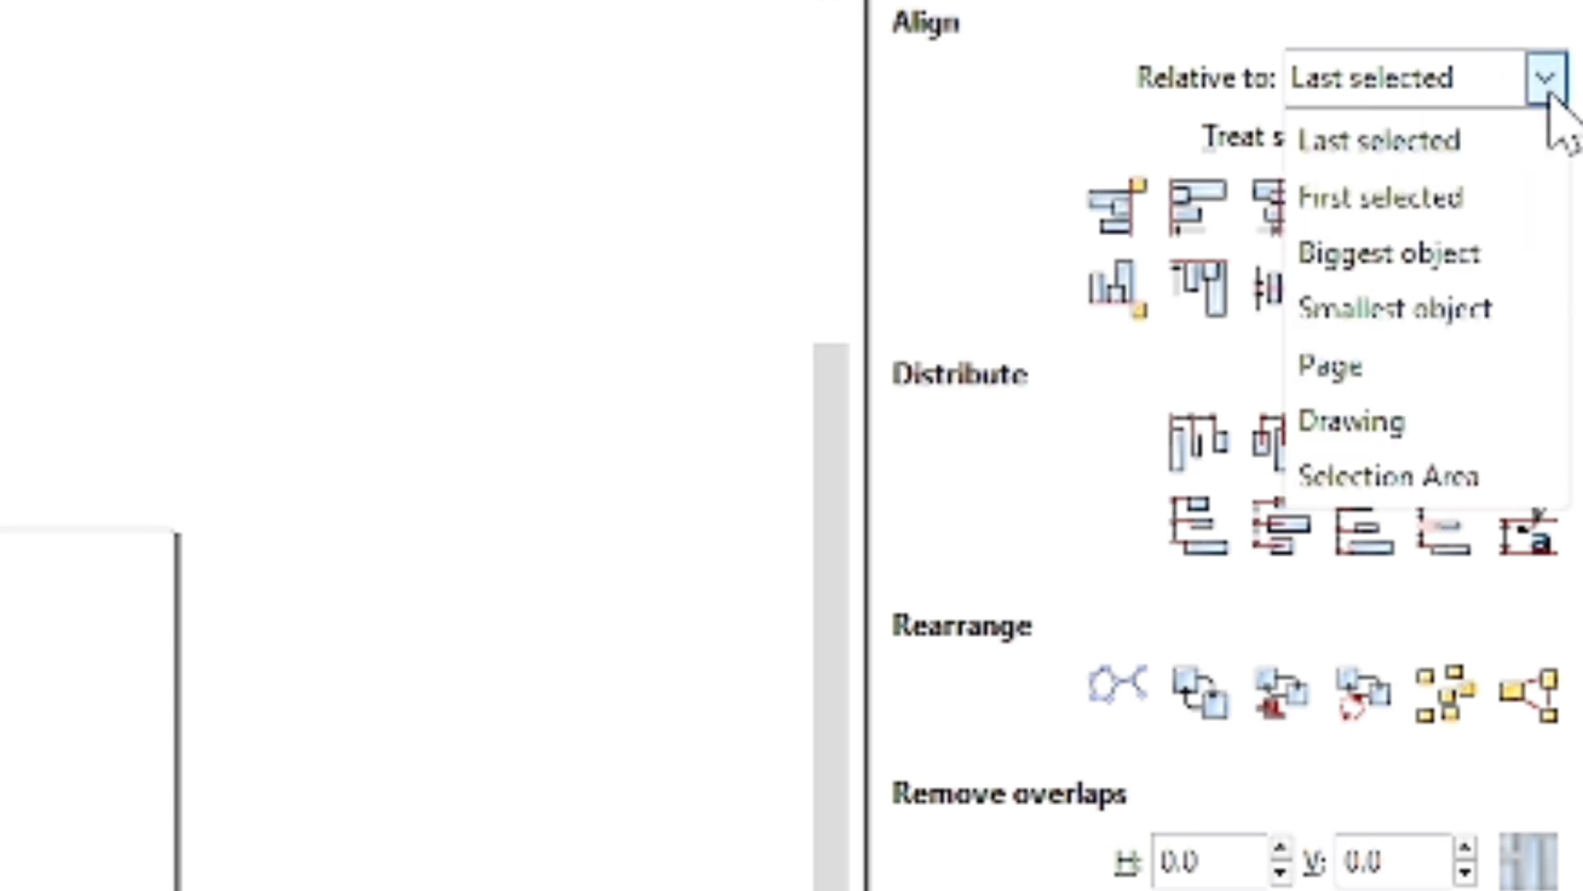
{"action": "left_click", "coordinate": [1370, 375]}
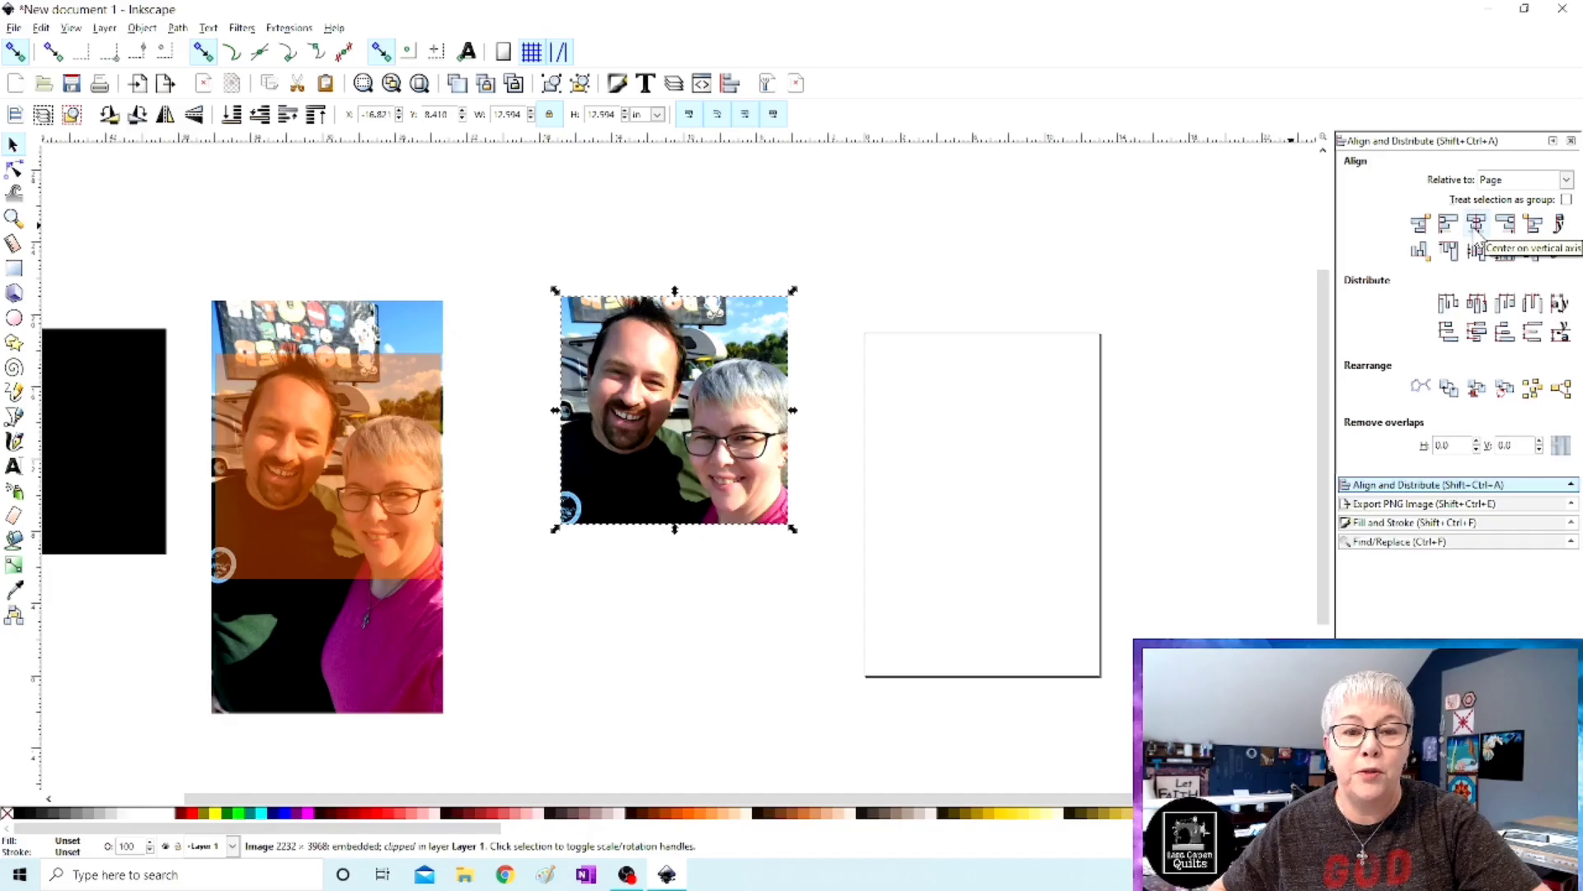
{"action": "left_click", "coordinate": [1278, 216]}
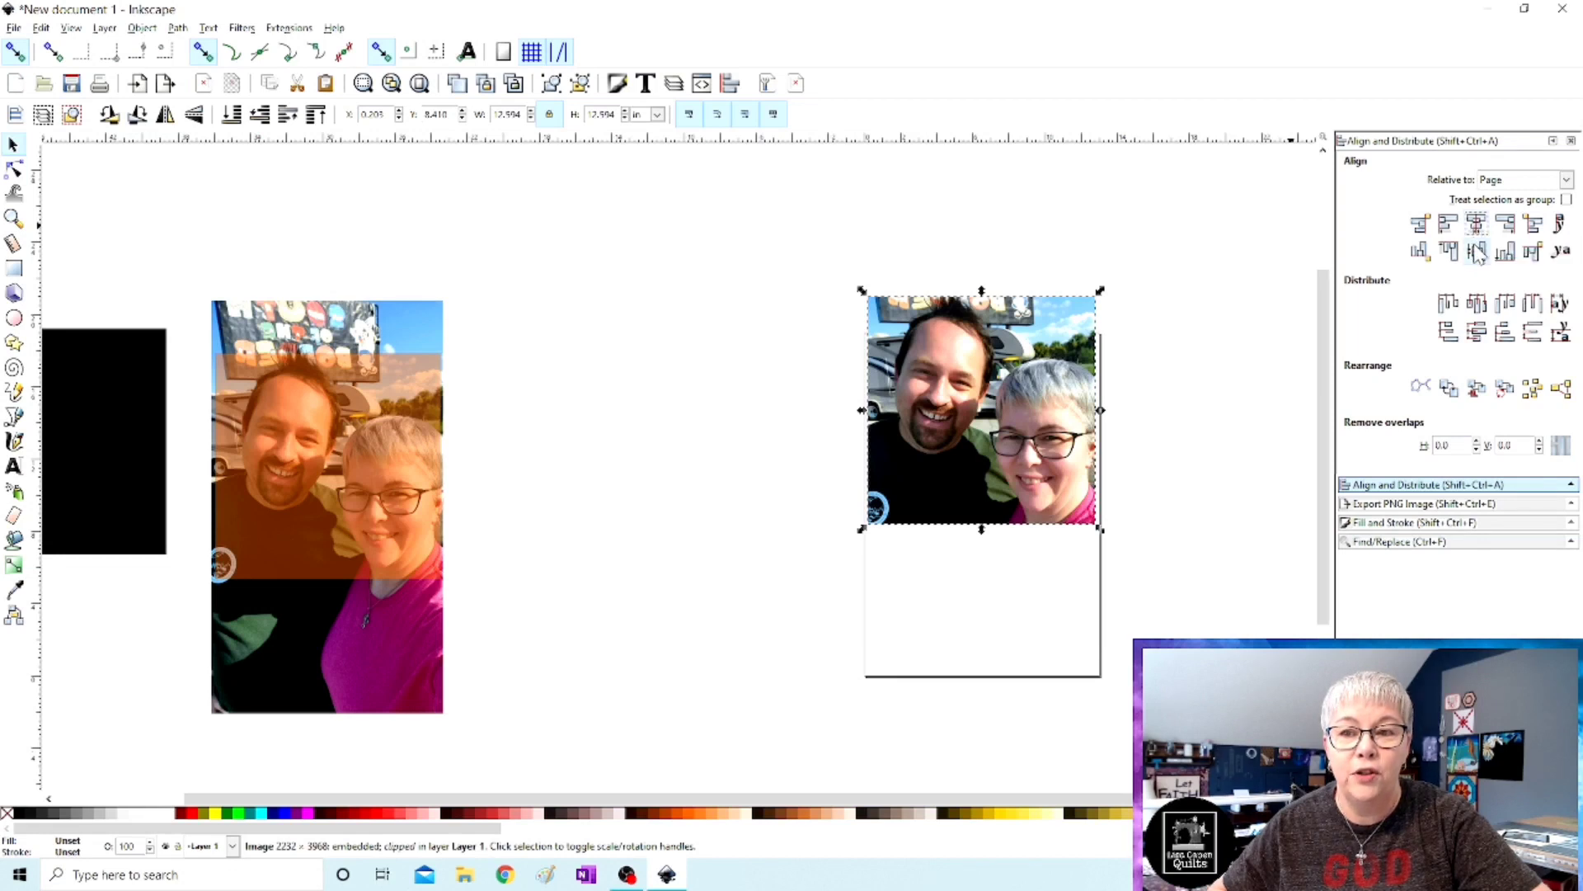
{"action": "left_click", "coordinate": [1477, 251]}
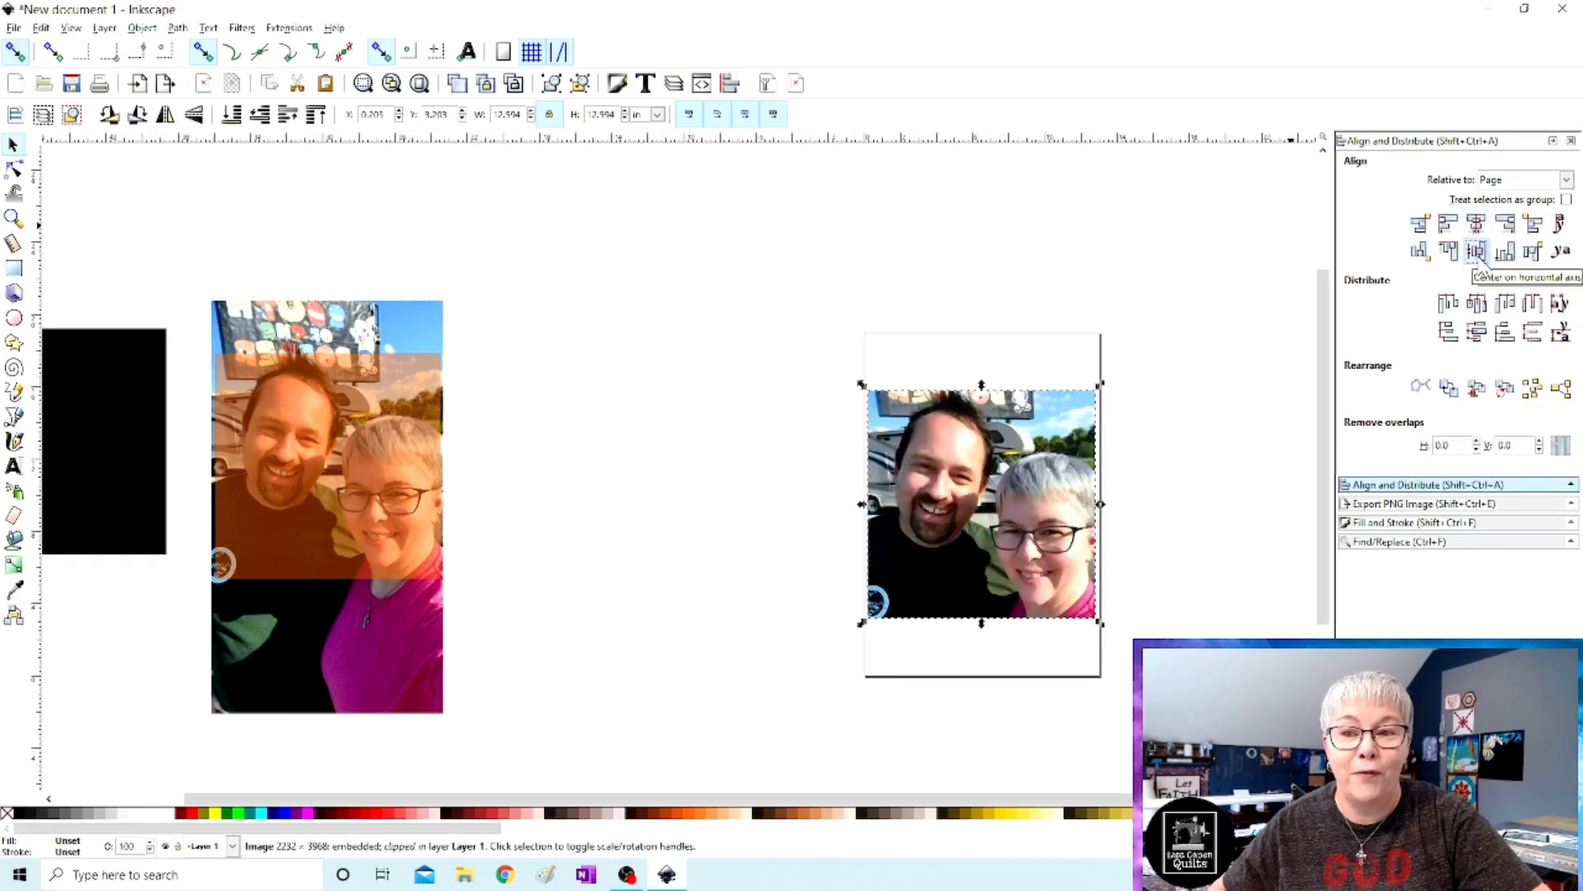
Delete the clipped photo from the page.
{"action": "left_click", "coordinate": [642, 558]}
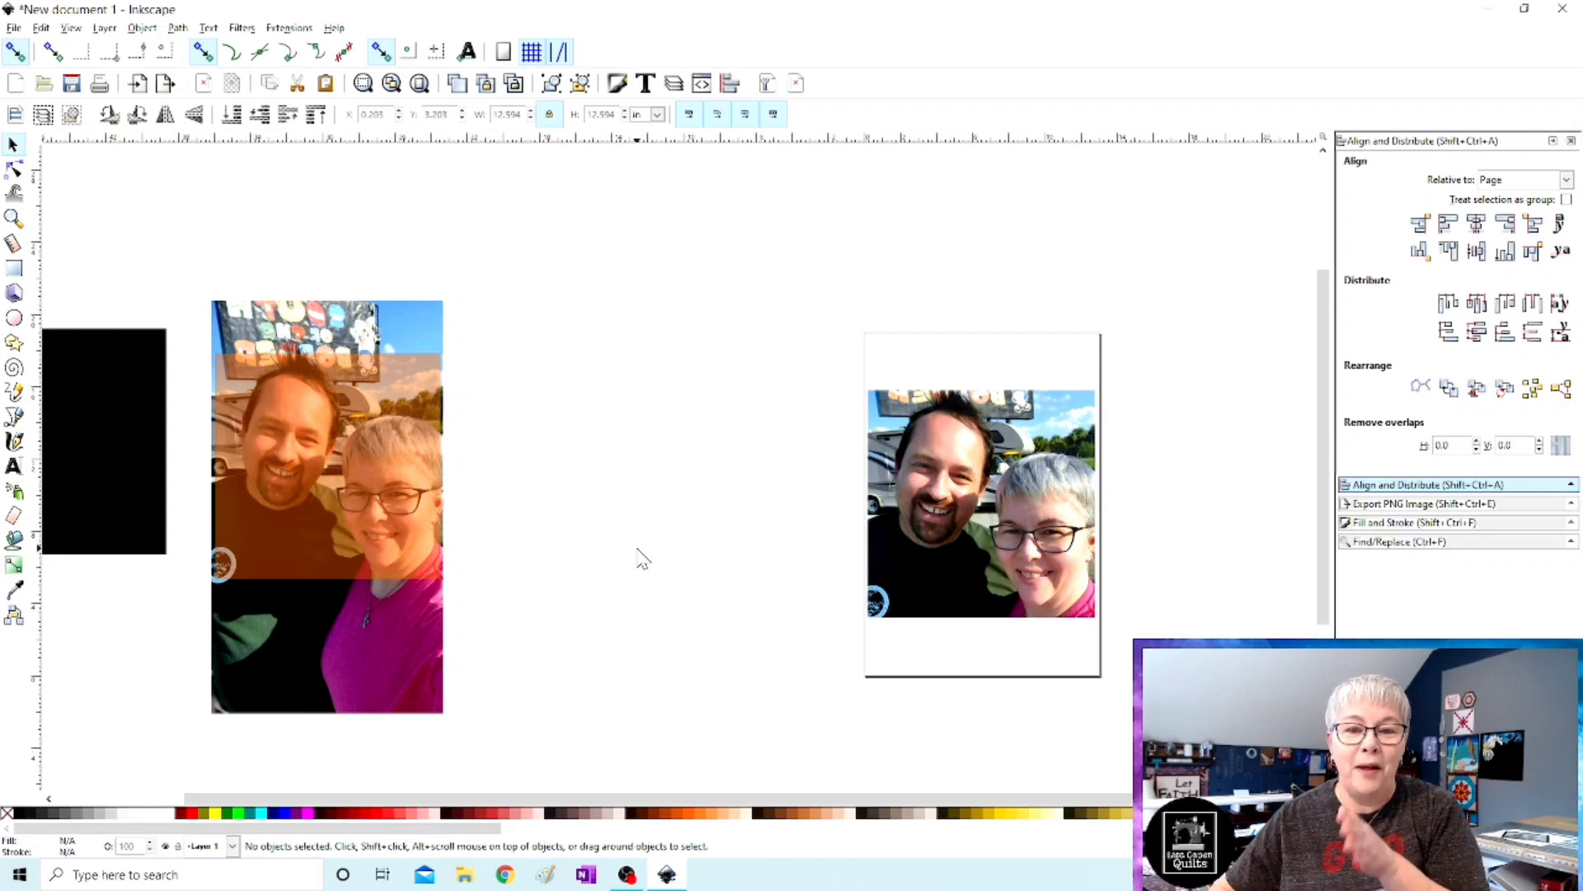
{"action": "left_click", "coordinate": [938, 490]}
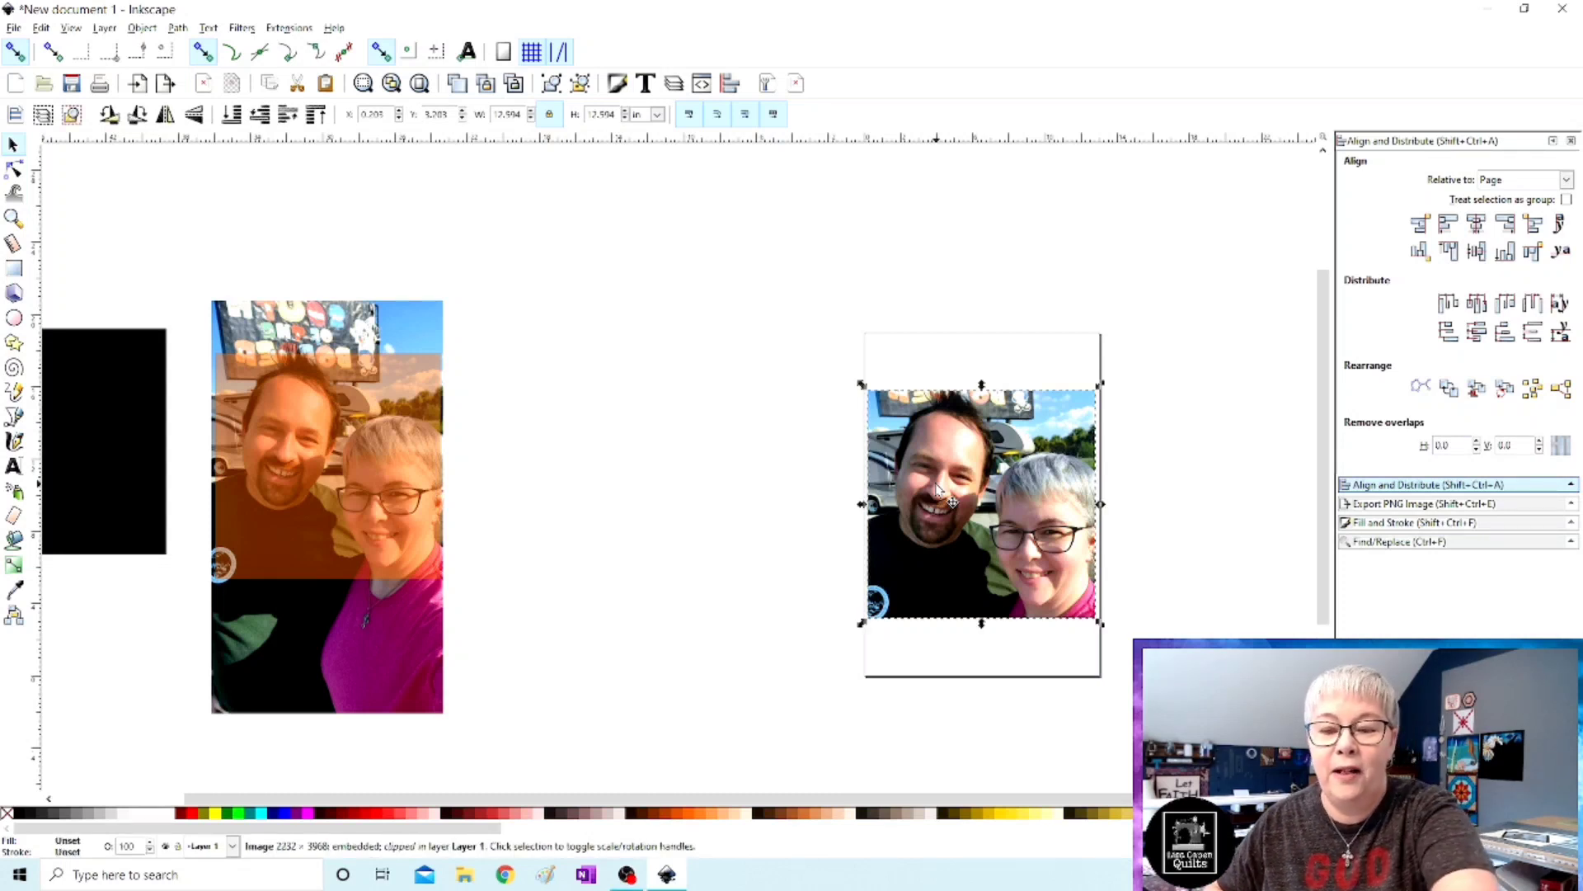
{"action": "key", "text": "Delete"}
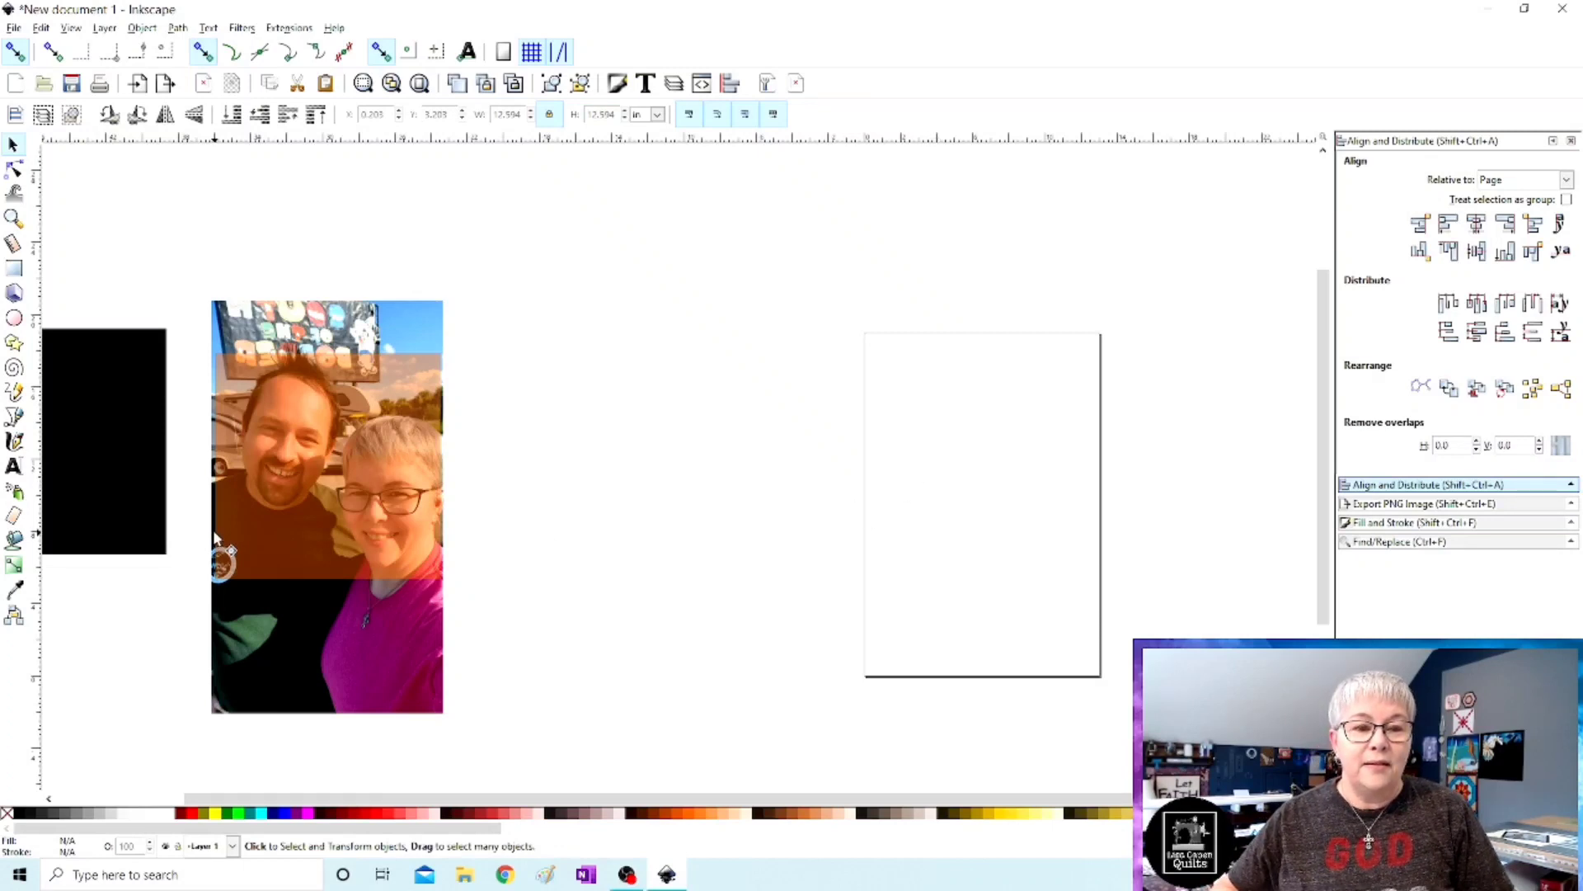
Shrink the full photo proportionally to about 6.2 by 11 in so it fits within the orange square.
{"action": "scroll", "coordinate": [182, 531], "scroll_direction": "up", "scroll_amount": 1}
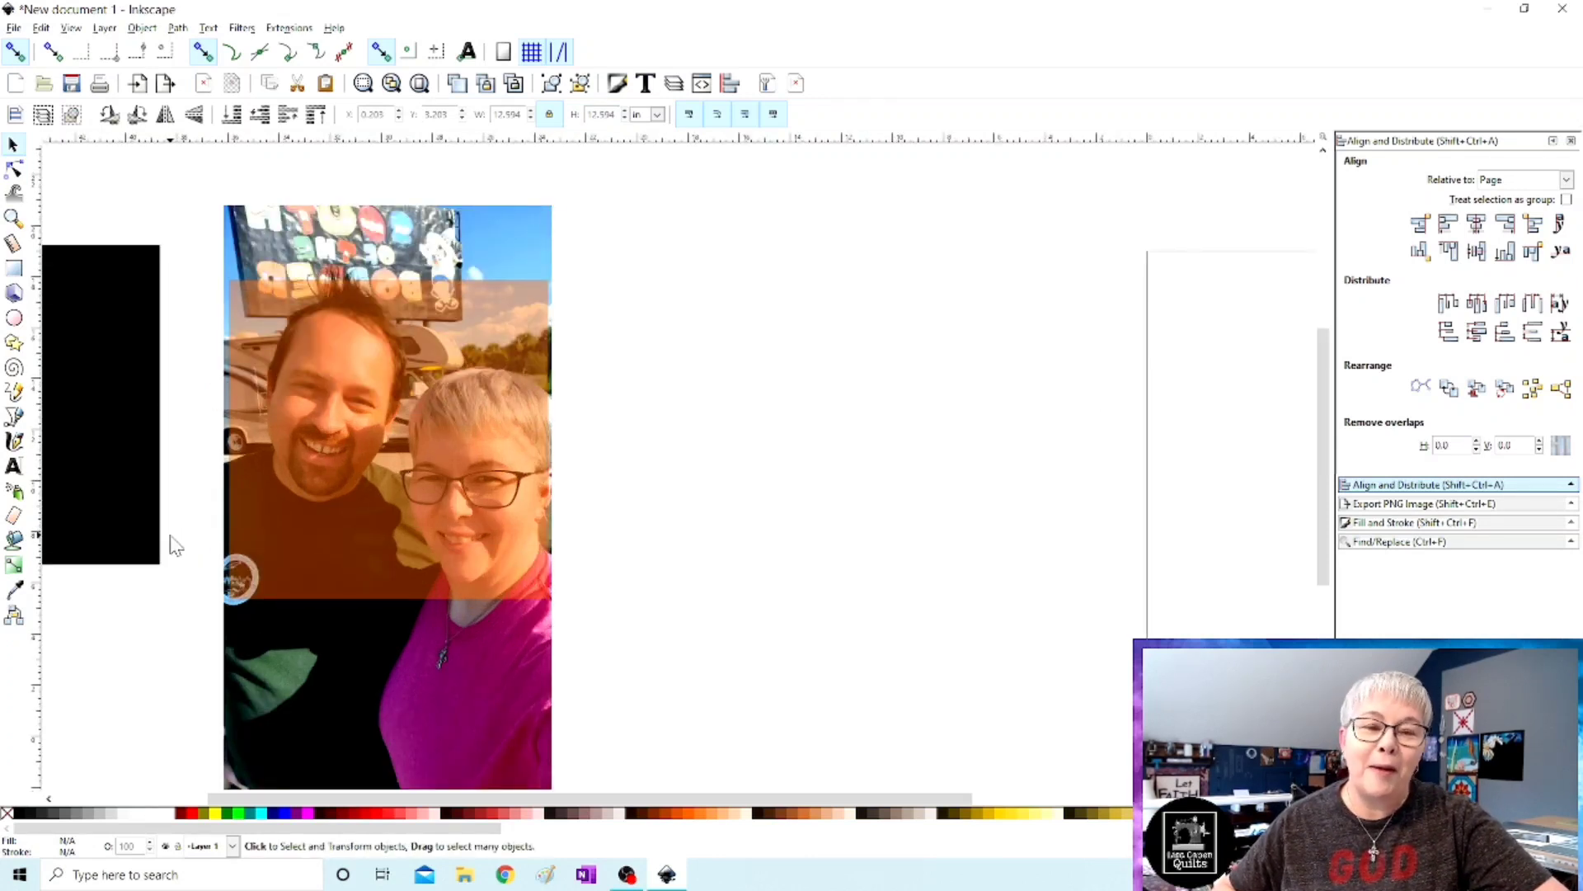
{"action": "left_click", "coordinate": [379, 724]}
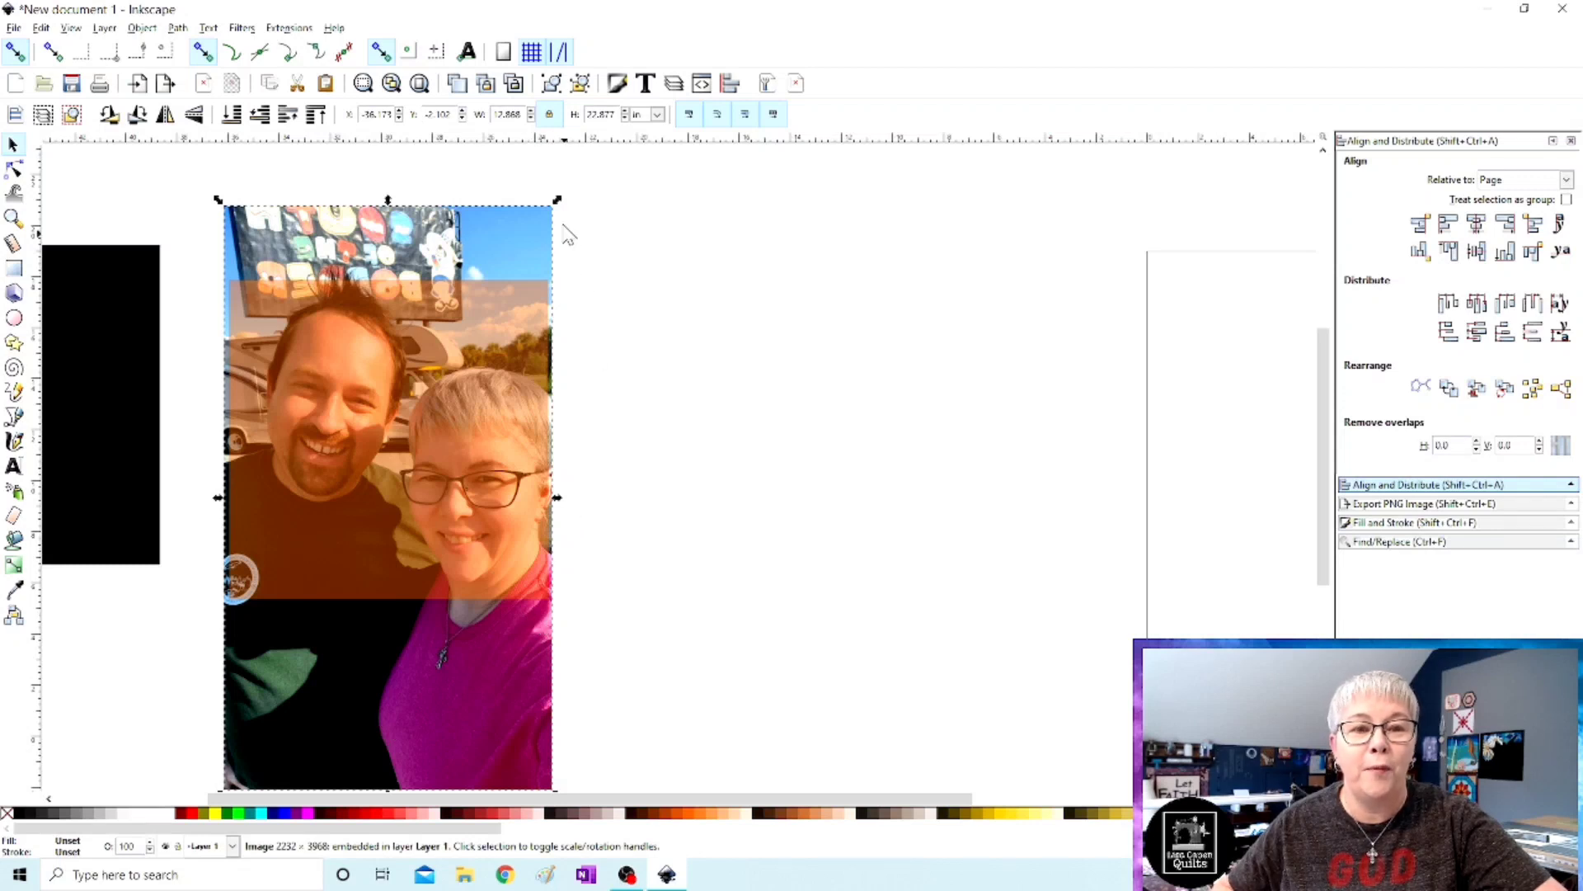
{"action": "left_click_drag", "start_coordinate": [558, 202], "coordinate": [511, 294]}
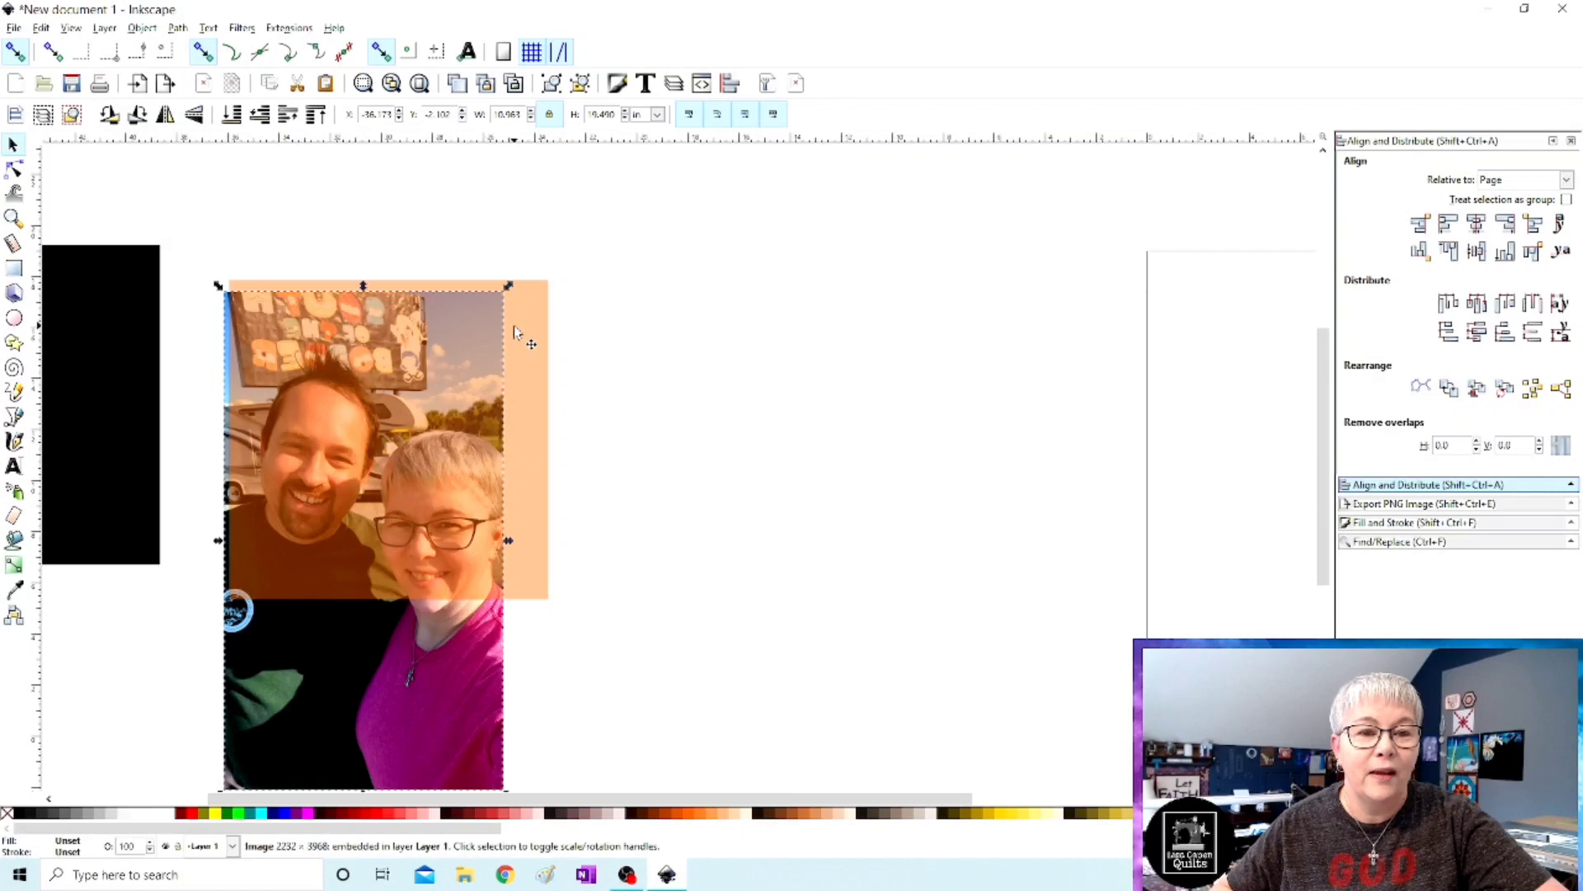
{"action": "scroll", "coordinate": [513, 325], "scroll_direction": "down", "scroll_amount": 3}
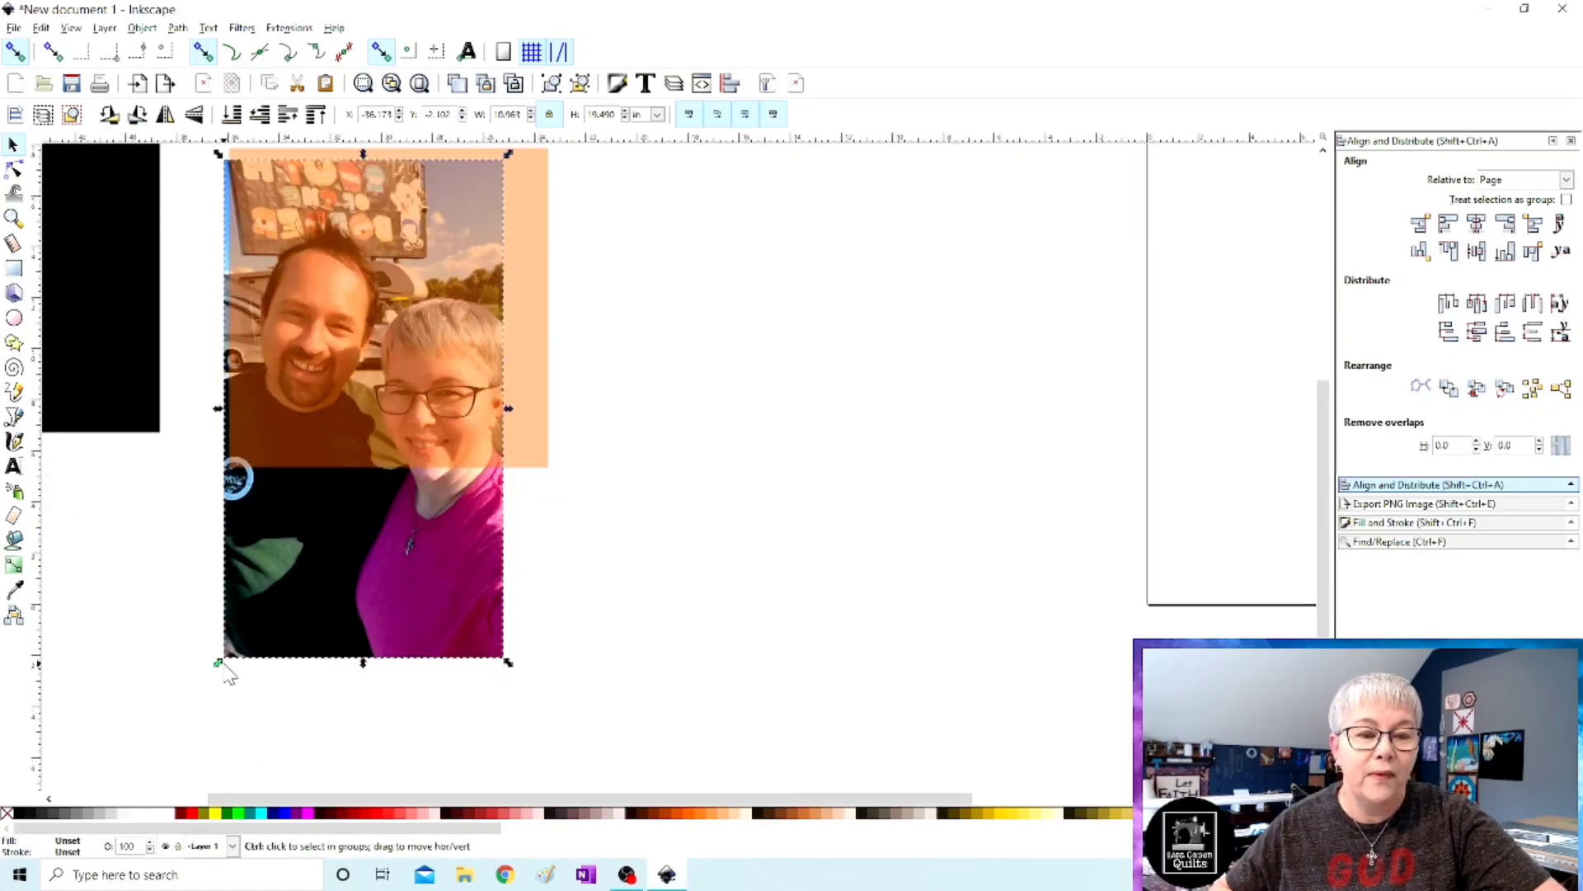
{"action": "left_click_drag", "start_coordinate": [219, 660], "coordinate": [343, 497]}
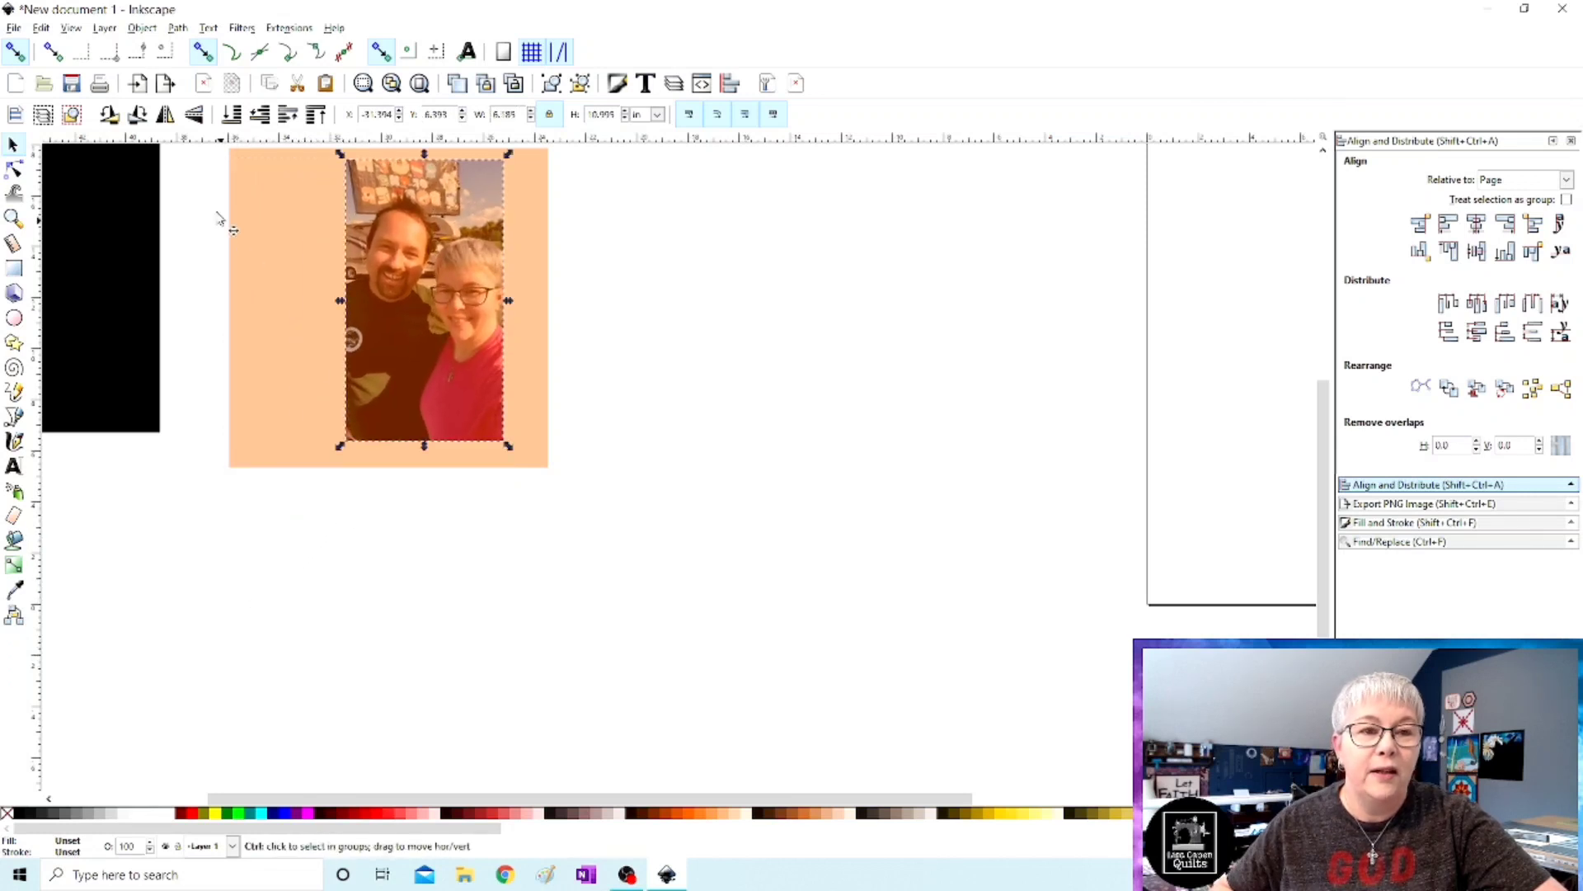
Shift the orange square so the small photo lies within its left half, and send the square behind the photo.
{"action": "scroll", "coordinate": [194, 198], "scroll_direction": "up", "scroll_amount": 1, "text": "ctrl"}
{"action": "left_click_drag", "start_coordinate": [536, 309], "coordinate": [582, 316]}
{"action": "scroll", "coordinate": [582, 315], "scroll_direction": "up", "scroll_amount": 2}
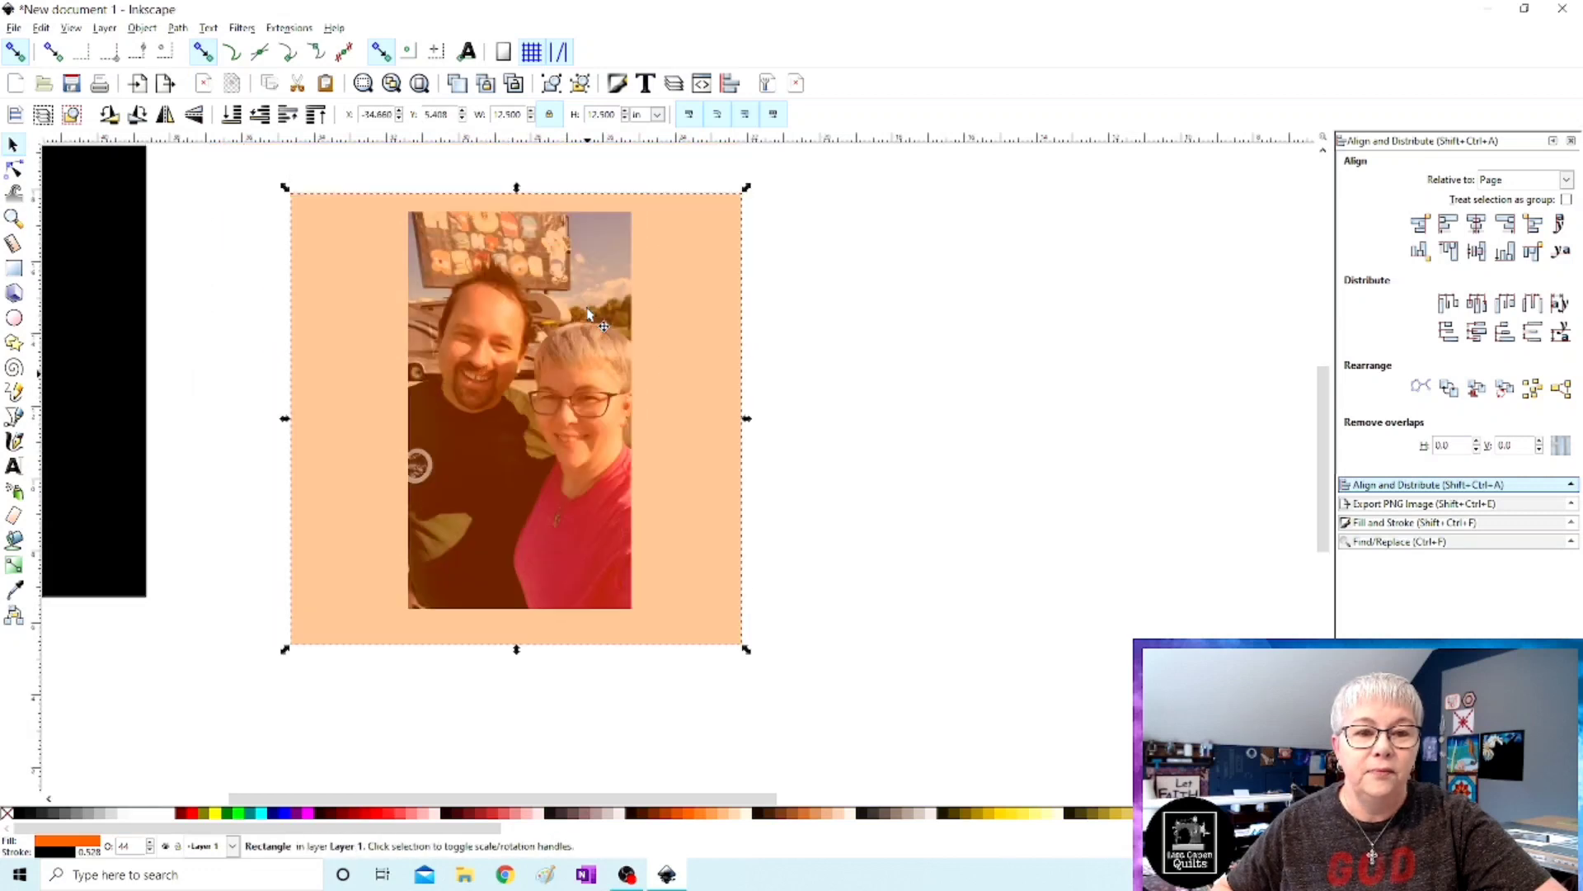
{"action": "left_click_drag", "start_coordinate": [685, 339], "coordinate": [784, 339]}
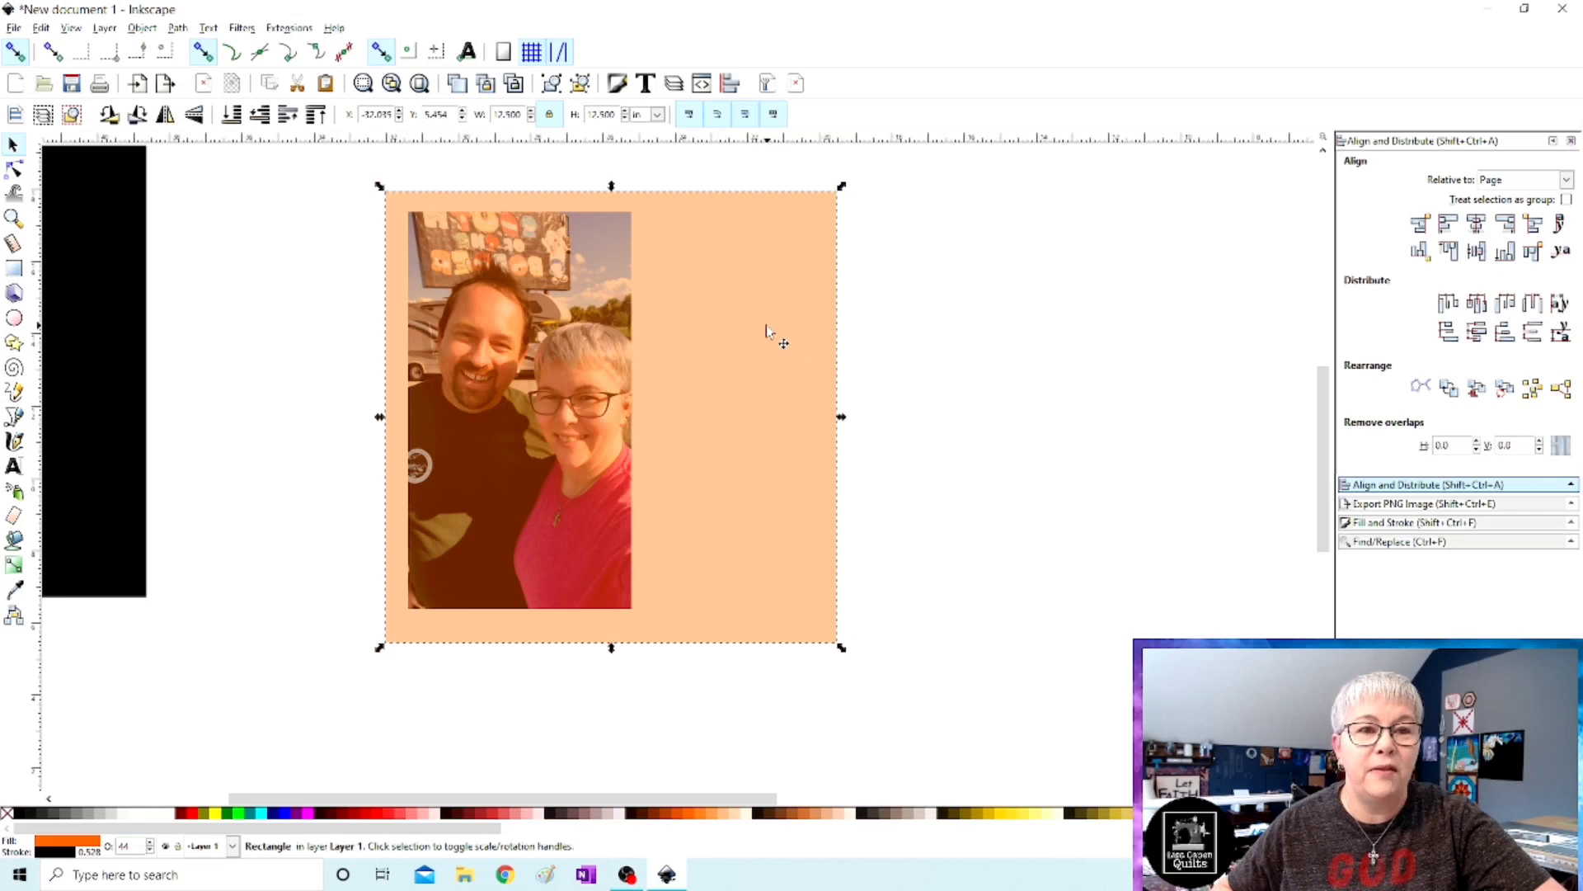
{"action": "mouse_move", "coordinate": [767, 310]}
{"action": "left_mouse_down"}
{"action": "mouse_move", "coordinate": [722, 416]}
{"action": "mouse_move", "coordinate": [748, 308]}
{"action": "left_mouse_up"}
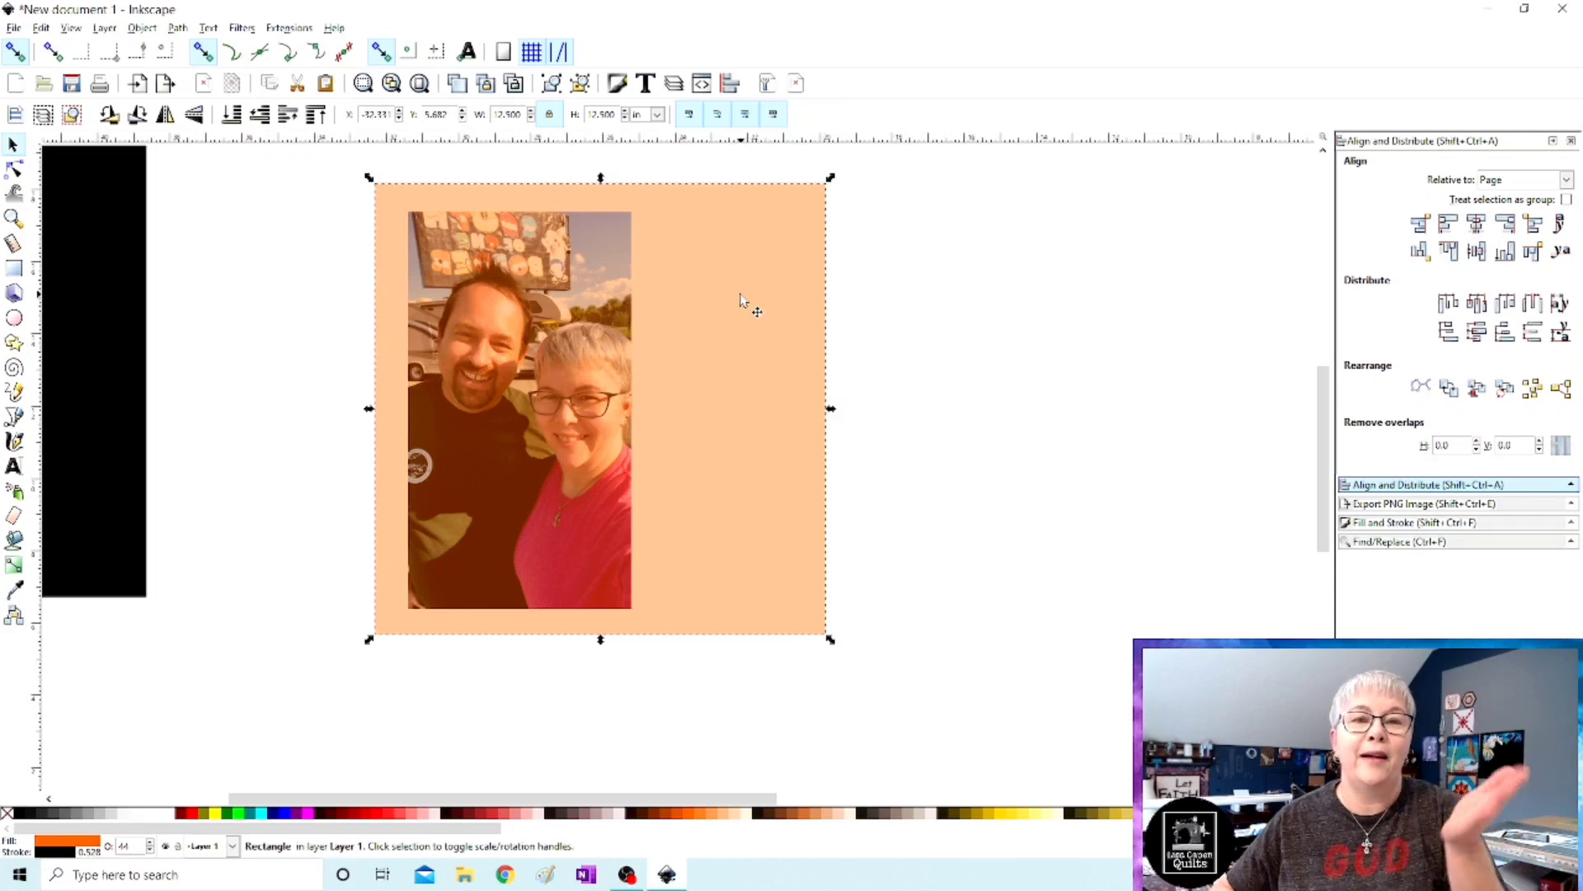
{"action": "left_click", "coordinate": [234, 116]}
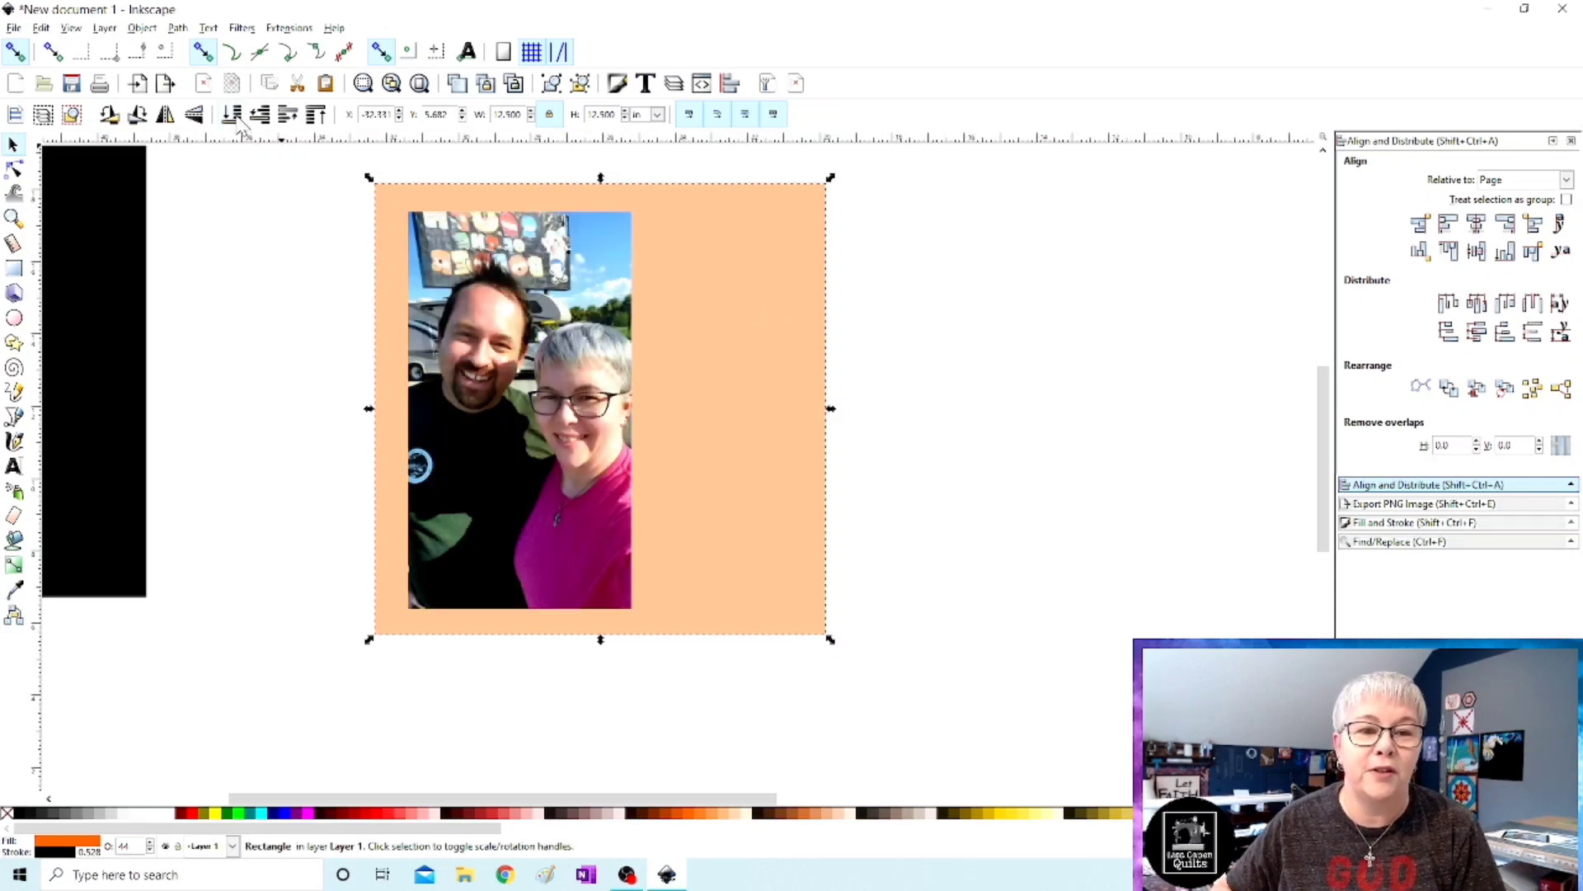
Move the small photo closer to the upper-left corner of the orange square, leaving a narrow margin, and deselect it.
{"action": "left_click", "coordinate": [298, 316]}
{"action": "left_click", "coordinate": [548, 377]}
{"action": "mouse_move", "coordinate": [537, 354]}
{"action": "left_mouse_down"}
{"action": "mouse_move", "coordinate": [600, 354]}
{"action": "mouse_move", "coordinate": [510, 340]}
{"action": "mouse_move", "coordinate": [525, 350]}
{"action": "left_mouse_up"}
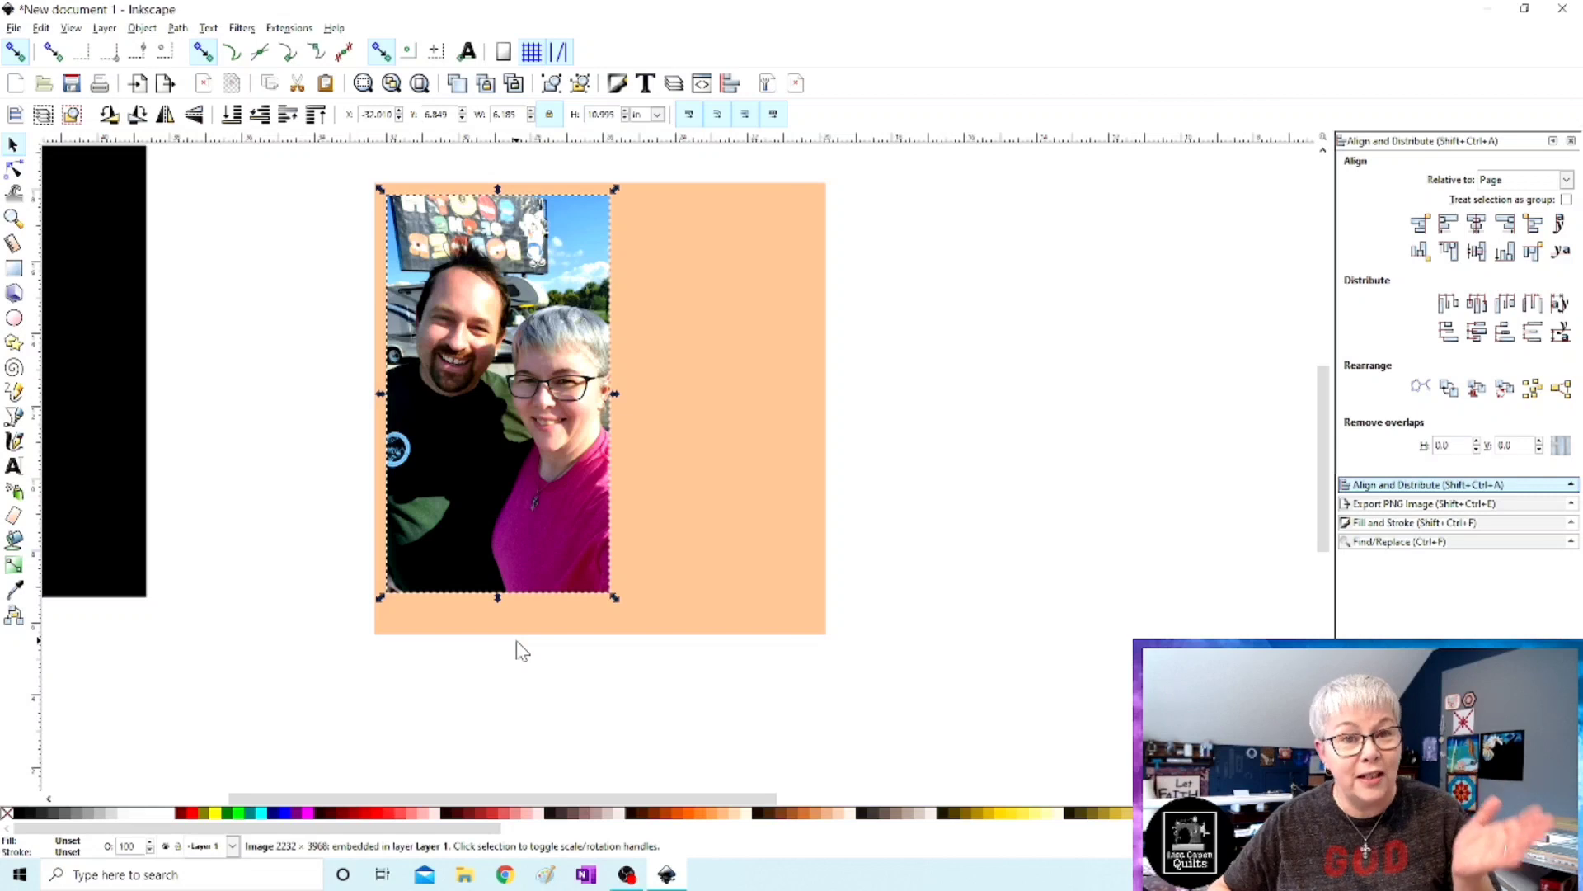
{"action": "left_click", "coordinate": [486, 686]}
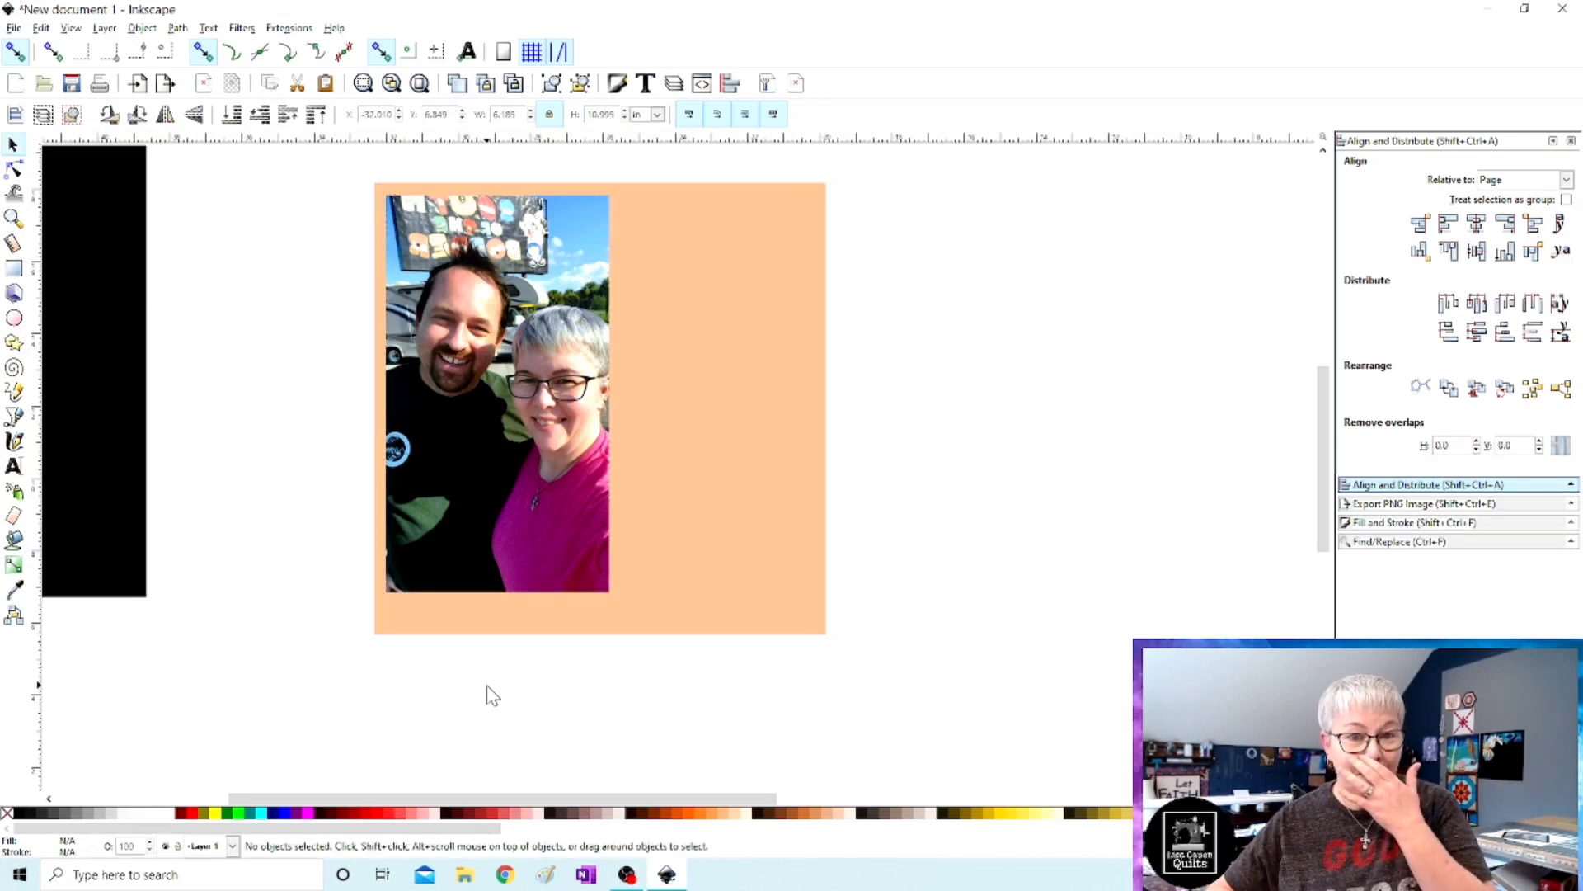
Duplicate the orange square and fill the copy with bright green.
{"action": "left_click", "coordinate": [683, 424]}
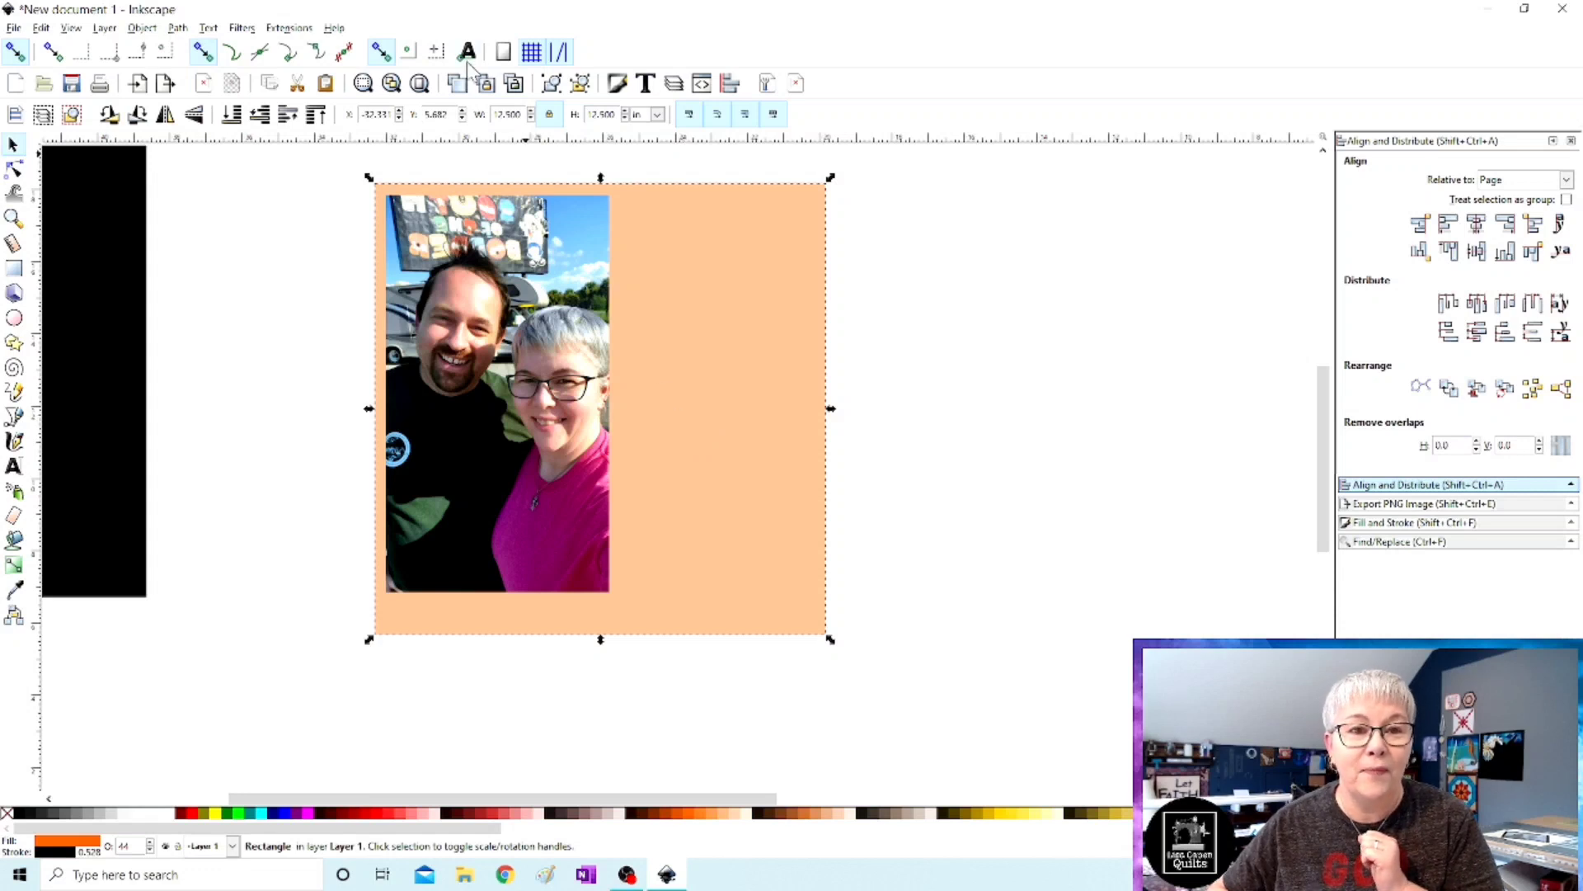
{"action": "left_click", "coordinate": [457, 83]}
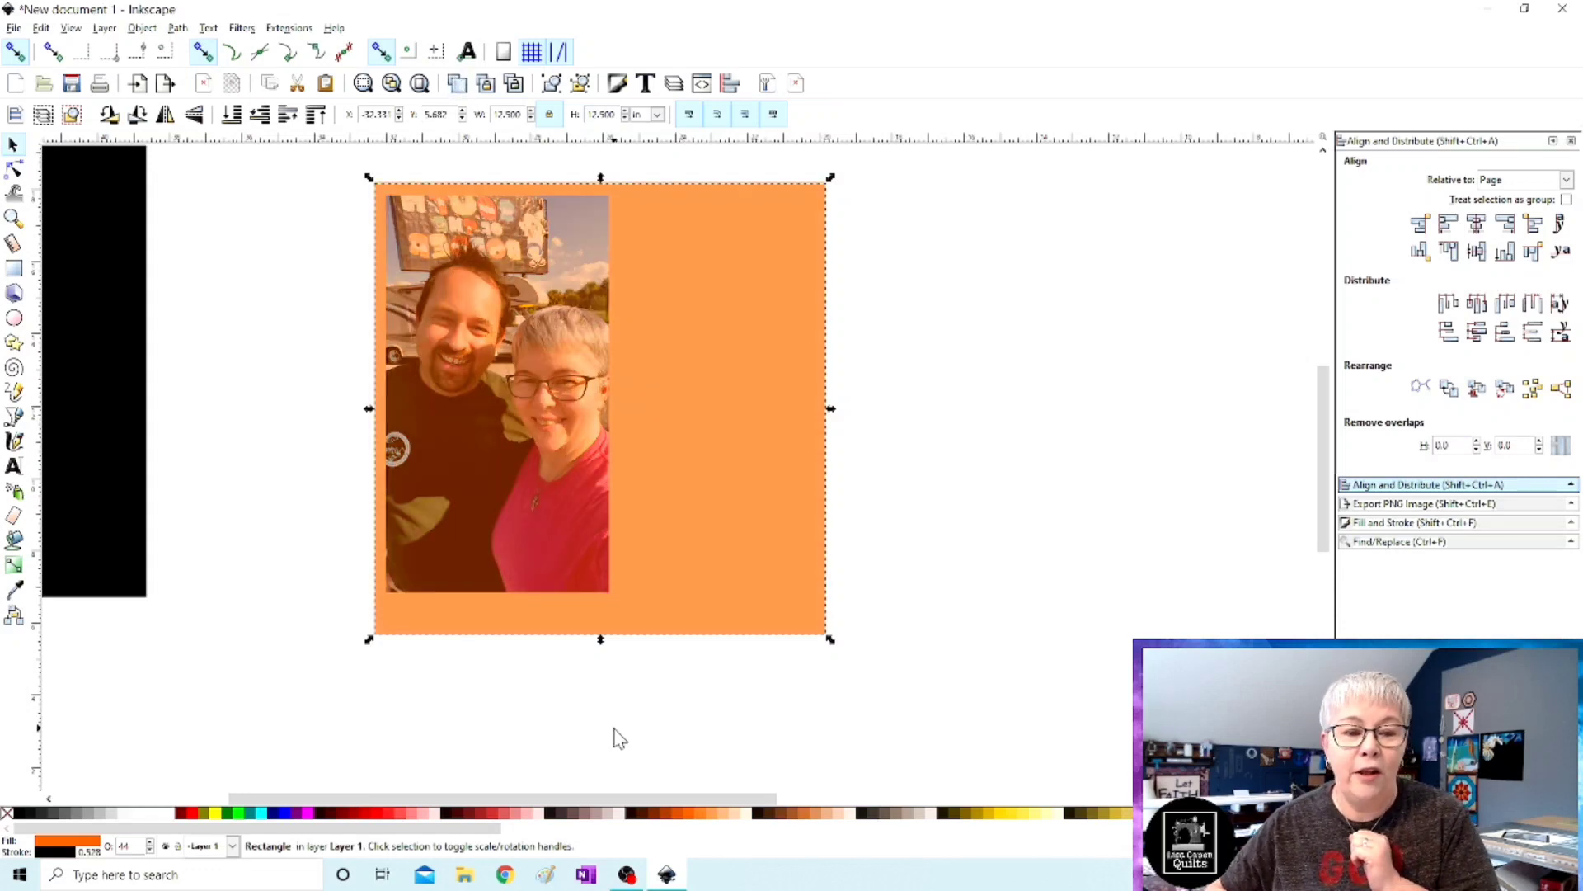
{"action": "left_click", "coordinate": [238, 816]}
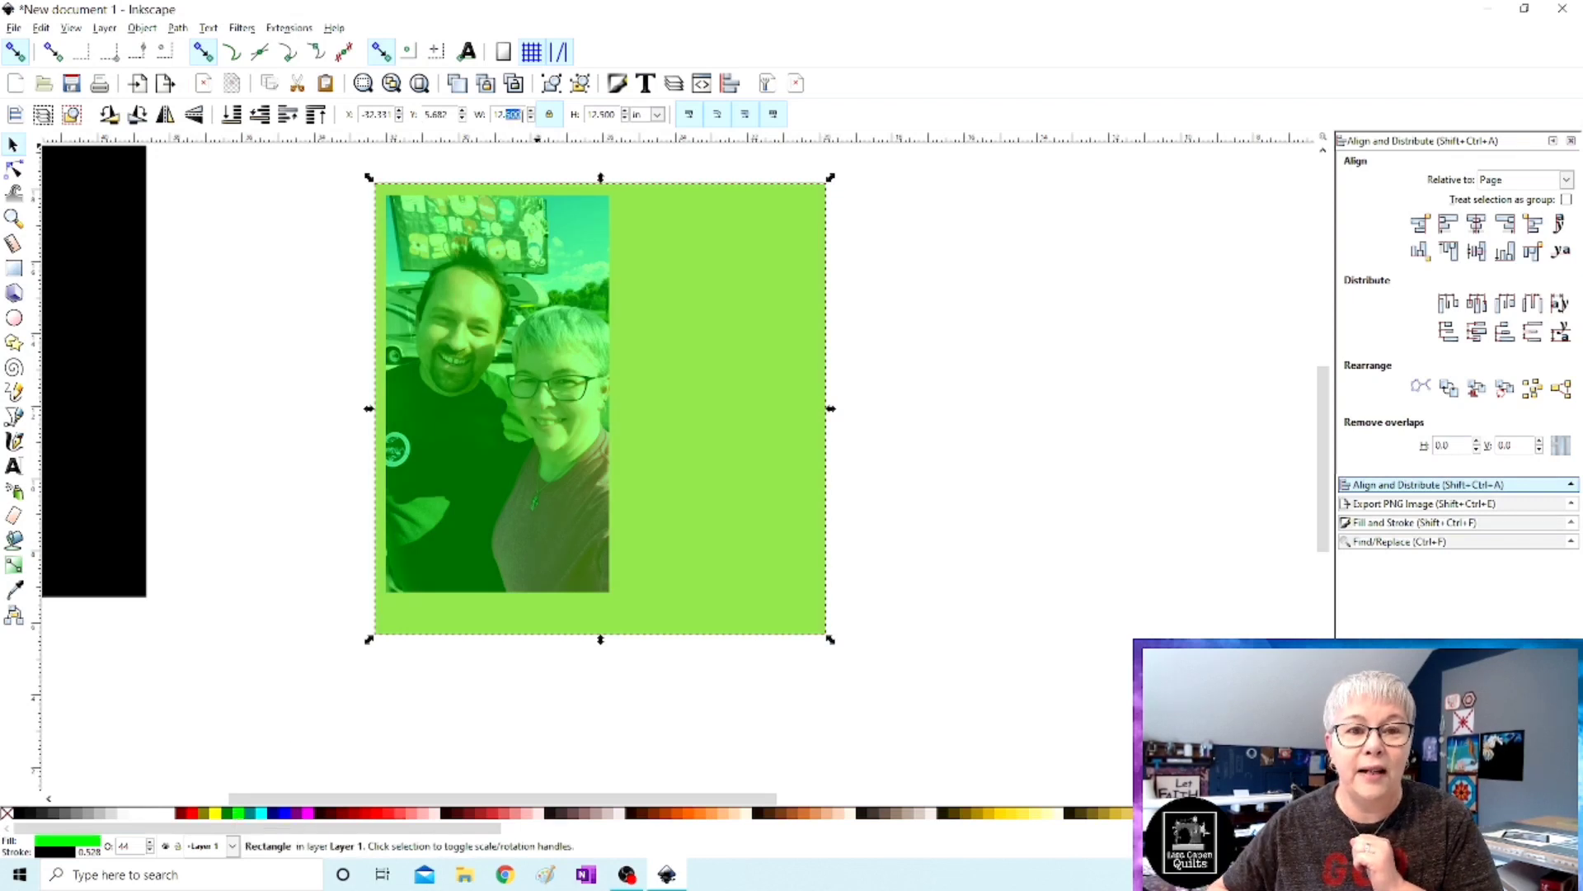
Set the green square's size to 12 by 12 in with the proportions locked.
{"action": "triple_click", "coordinate": [511, 114]}
{"action": "key", "text": "BackSpace"}
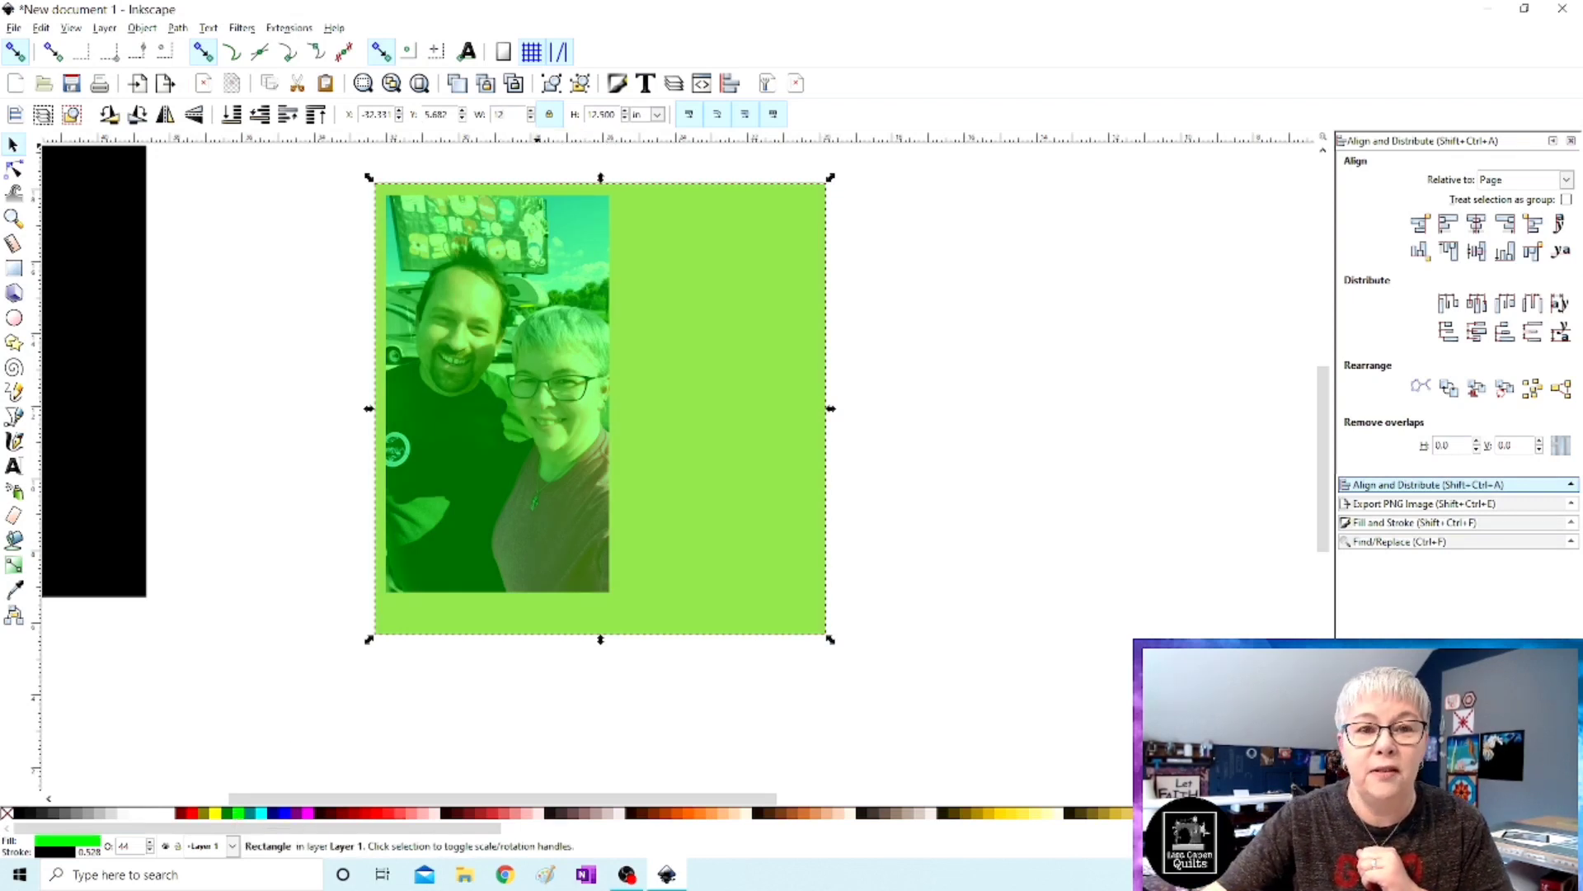
{"action": "type", "text": "12"}
{"action": "key", "text": "Return"}
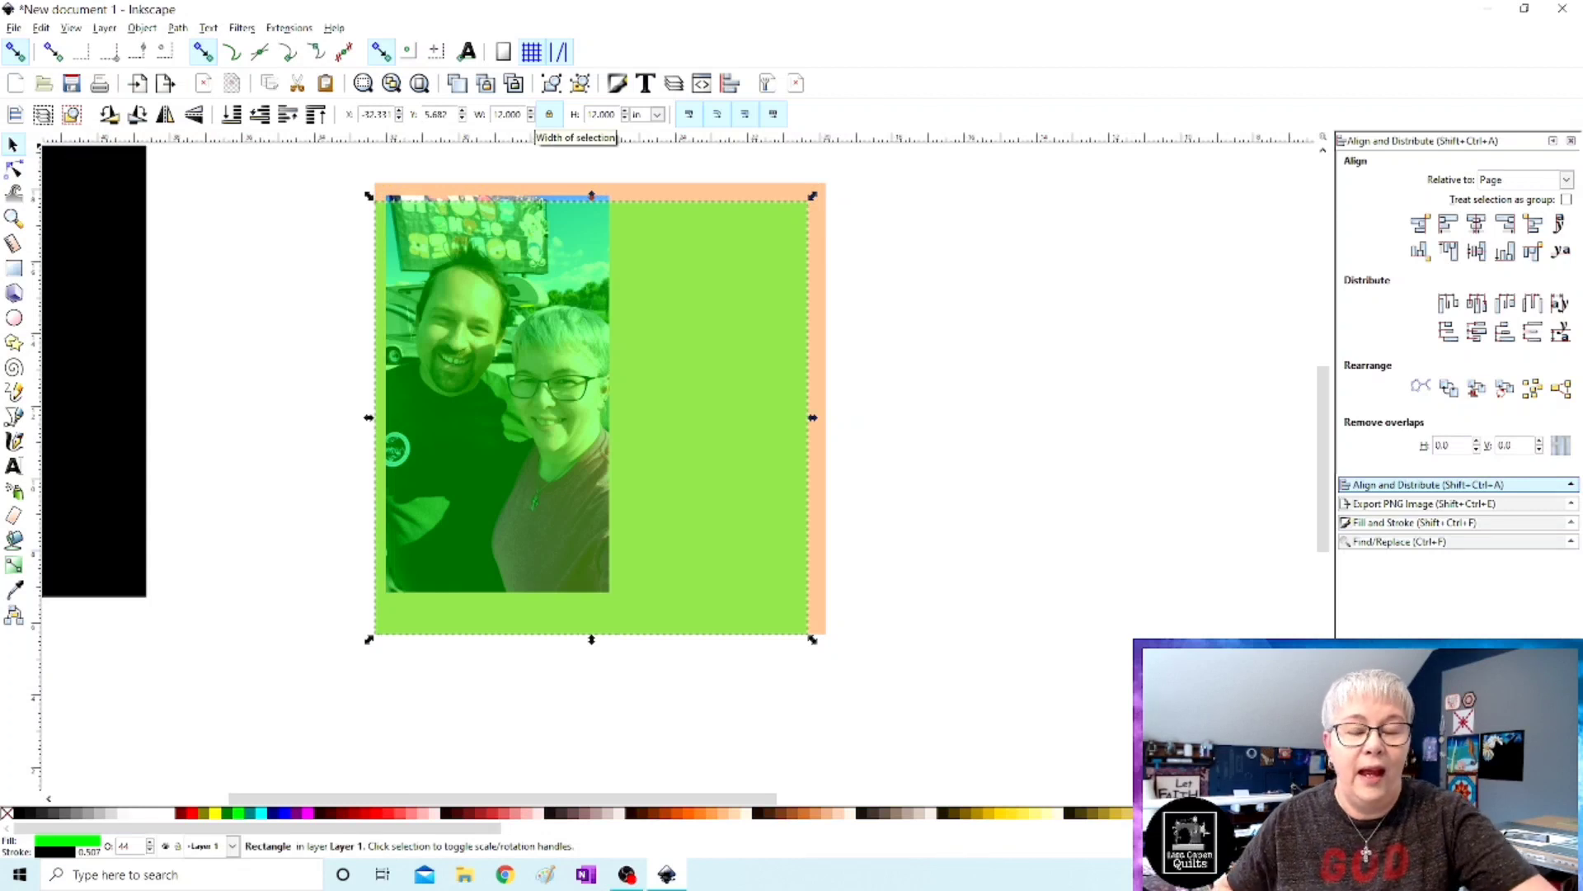
Centre the green square horizontally and vertically on the orange square, aligning relative to the last selected object.
{"action": "left_click", "coordinate": [802, 193], "text": "shift"}
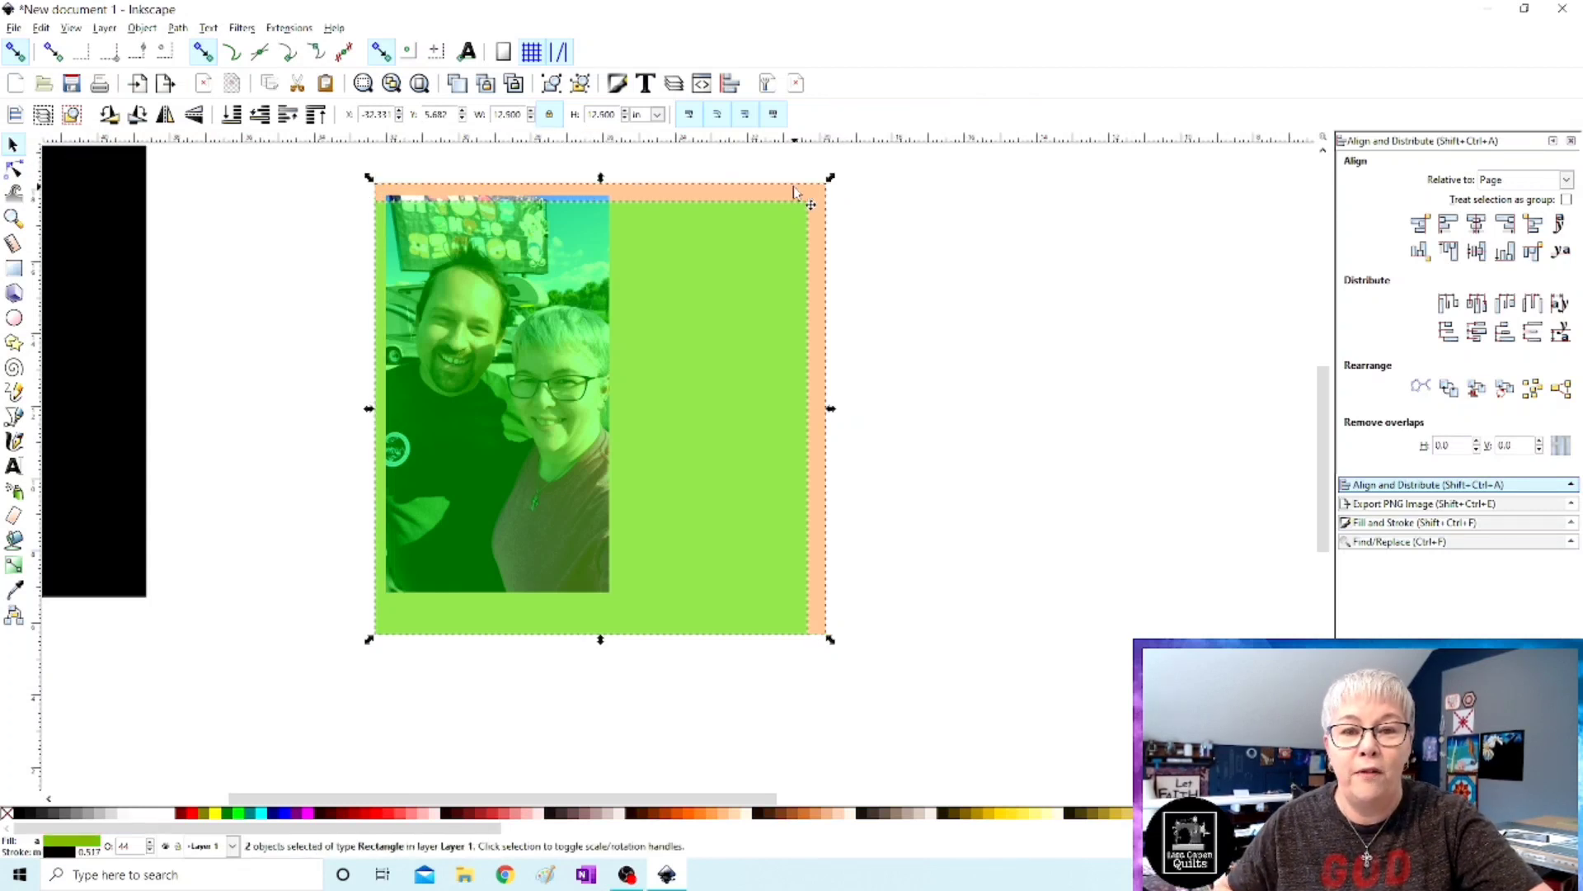
{"action": "left_click", "coordinate": [1566, 180]}
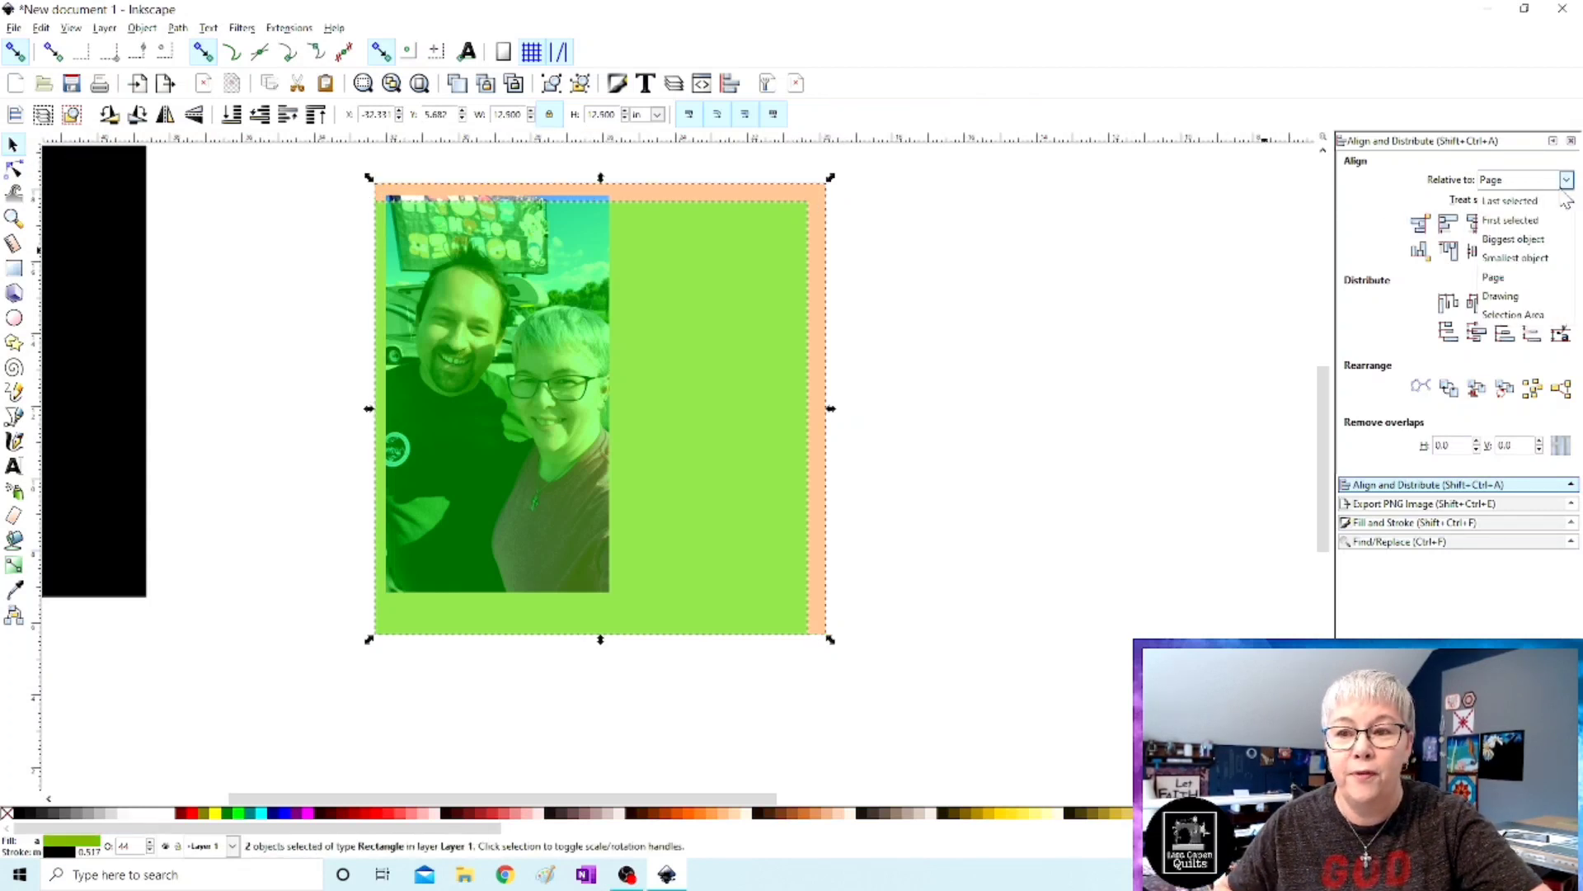
{"action": "left_click", "coordinate": [1542, 200]}
{"action": "left_click", "coordinate": [1476, 223]}
{"action": "left_click", "coordinate": [1476, 251]}
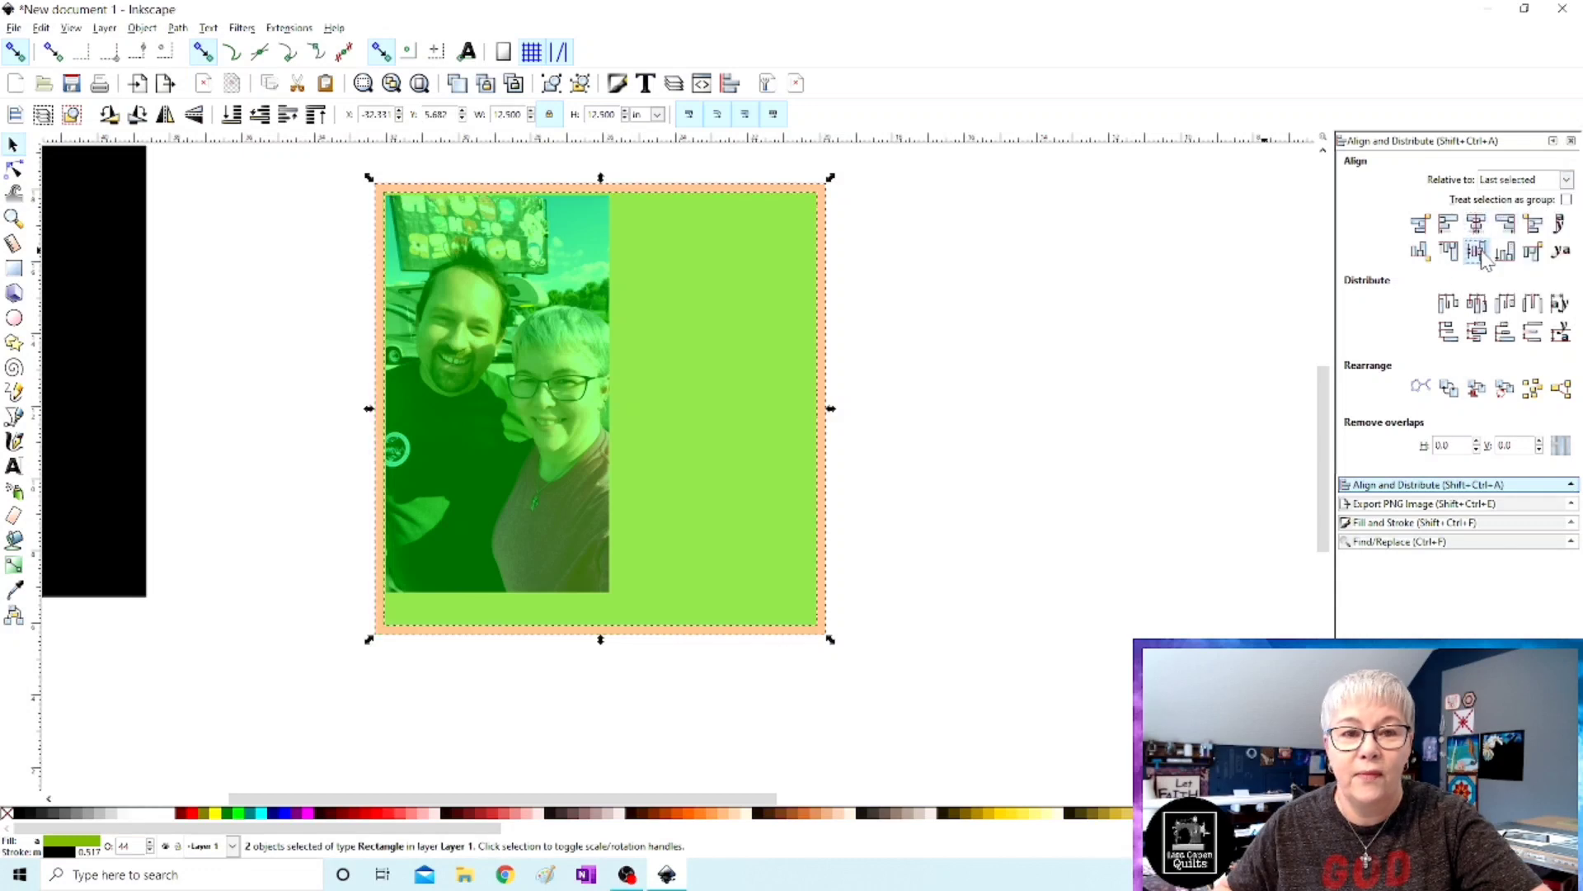
{"action": "left_click", "coordinate": [1127, 350]}
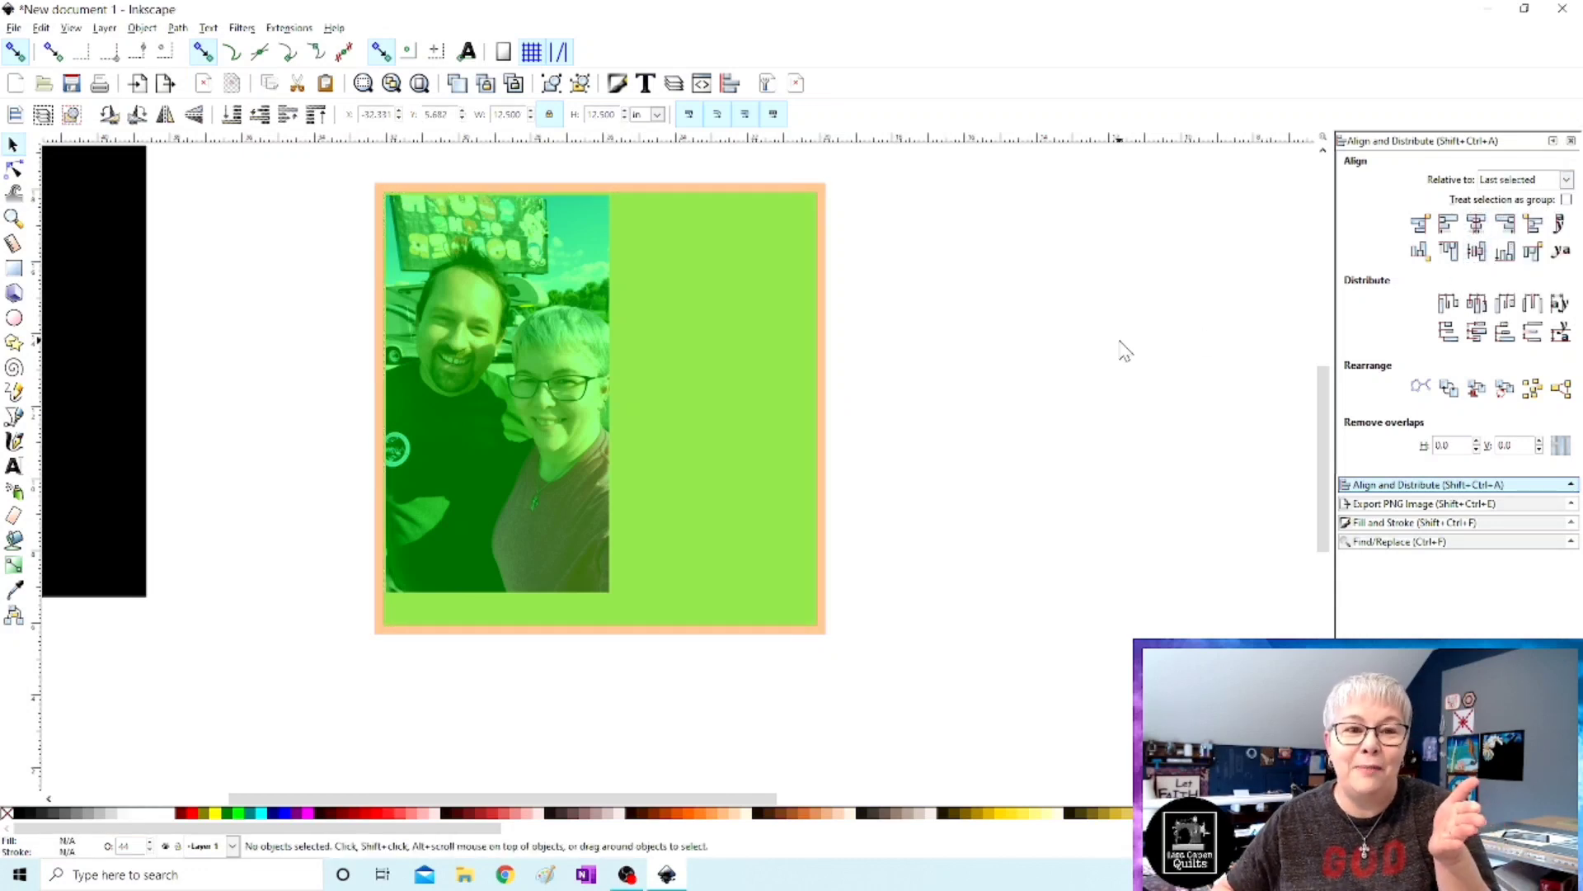
Lower the green square to the bottom of the stack, behind the photo and the orange square, and deselect it.
{"action": "left_click", "coordinate": [792, 377]}
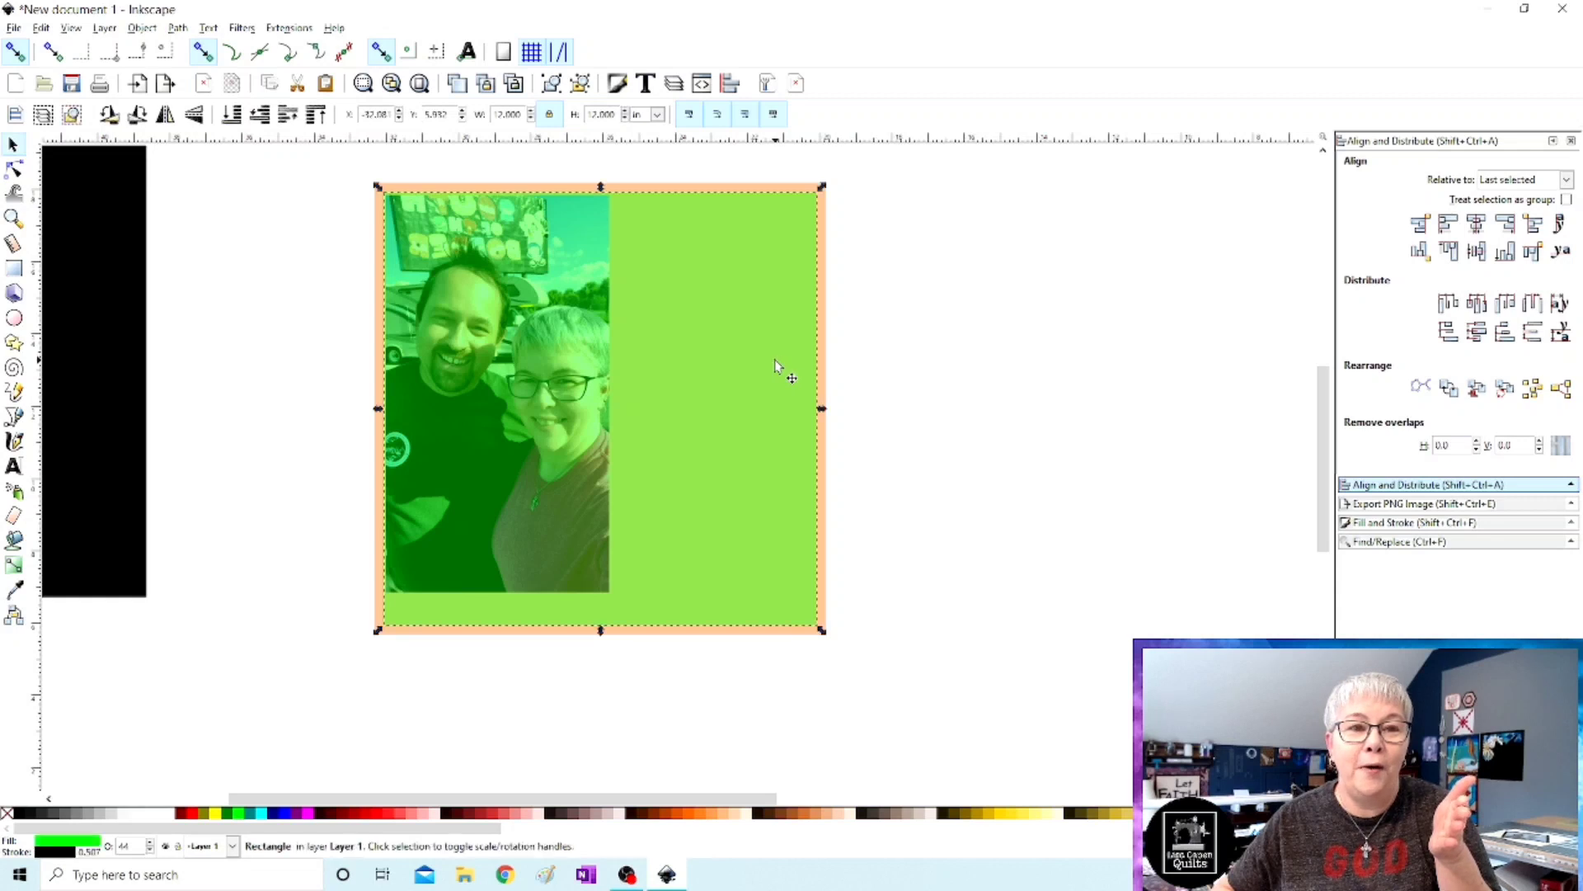
{"action": "left_click", "coordinate": [232, 116]}
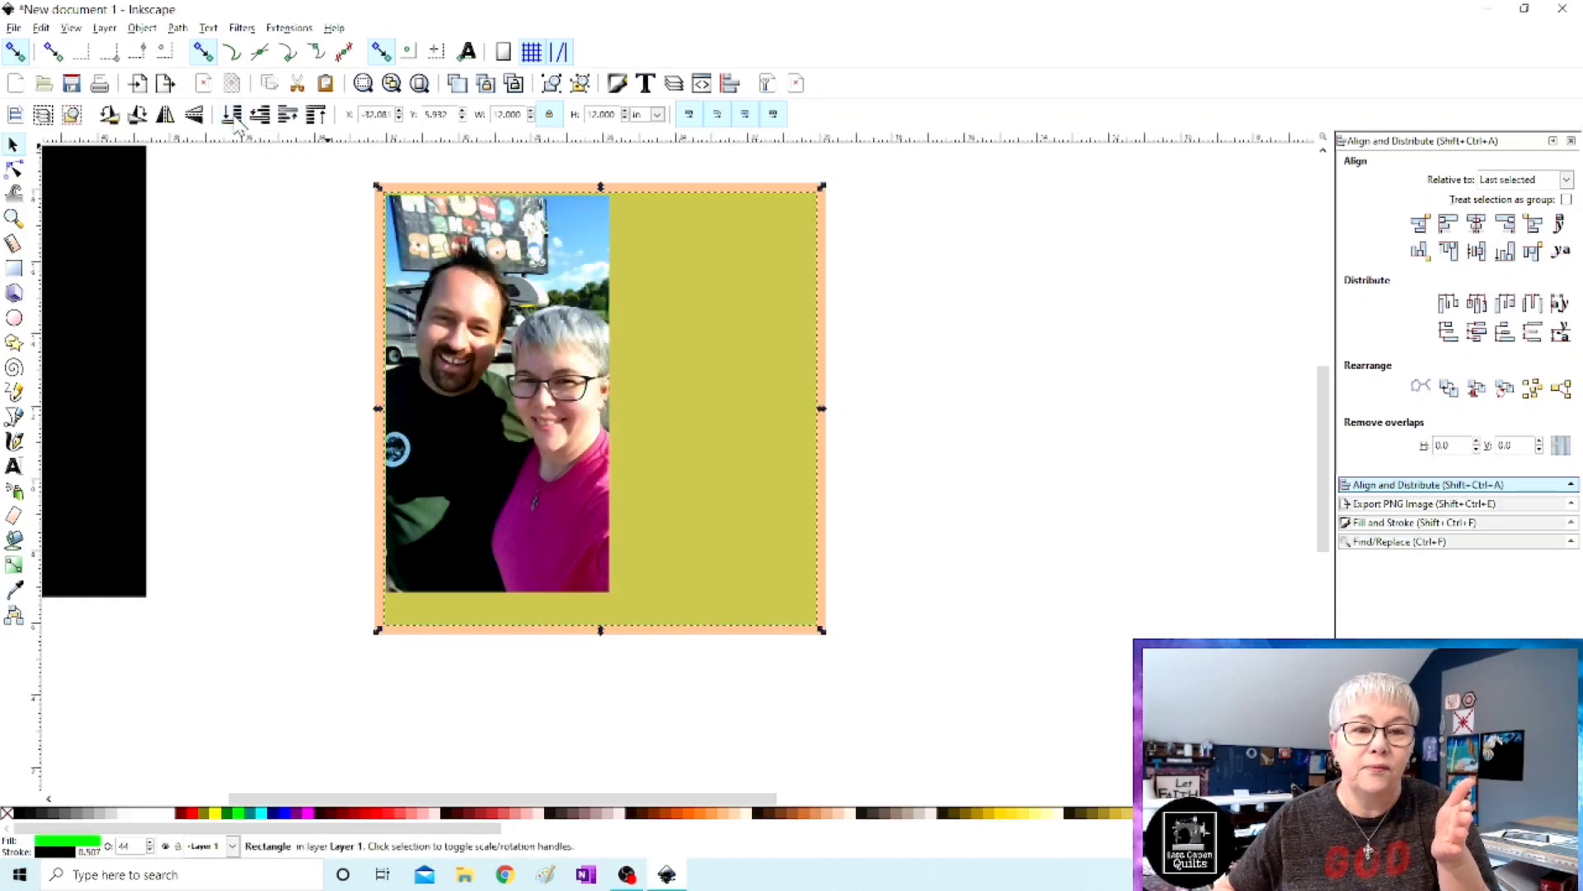
{"action": "left_click", "coordinate": [283, 276]}
Move the small photo off the squares into the empty area beside them, and check the stacked squares by selecting the orange one.
{"action": "left_click", "coordinate": [499, 354]}
{"action": "left_click_drag", "start_coordinate": [503, 359], "coordinate": [1144, 409]}
{"action": "left_click", "coordinate": [711, 364], "text": "shift"}
{"action": "left_click", "coordinate": [711, 364]}
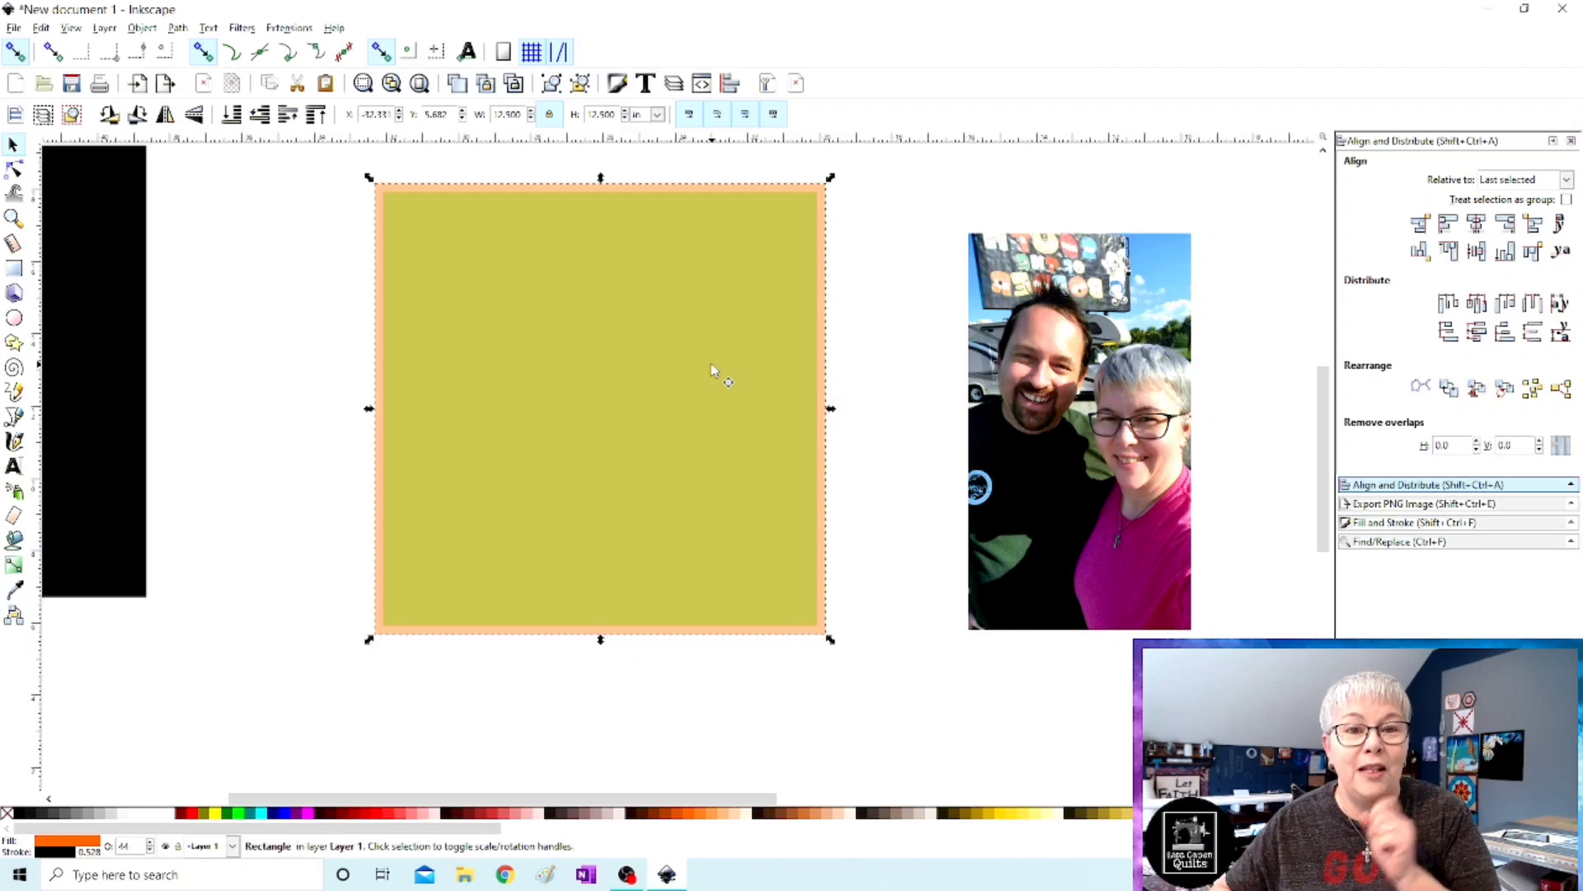
{"action": "left_click", "coordinate": [888, 349]}
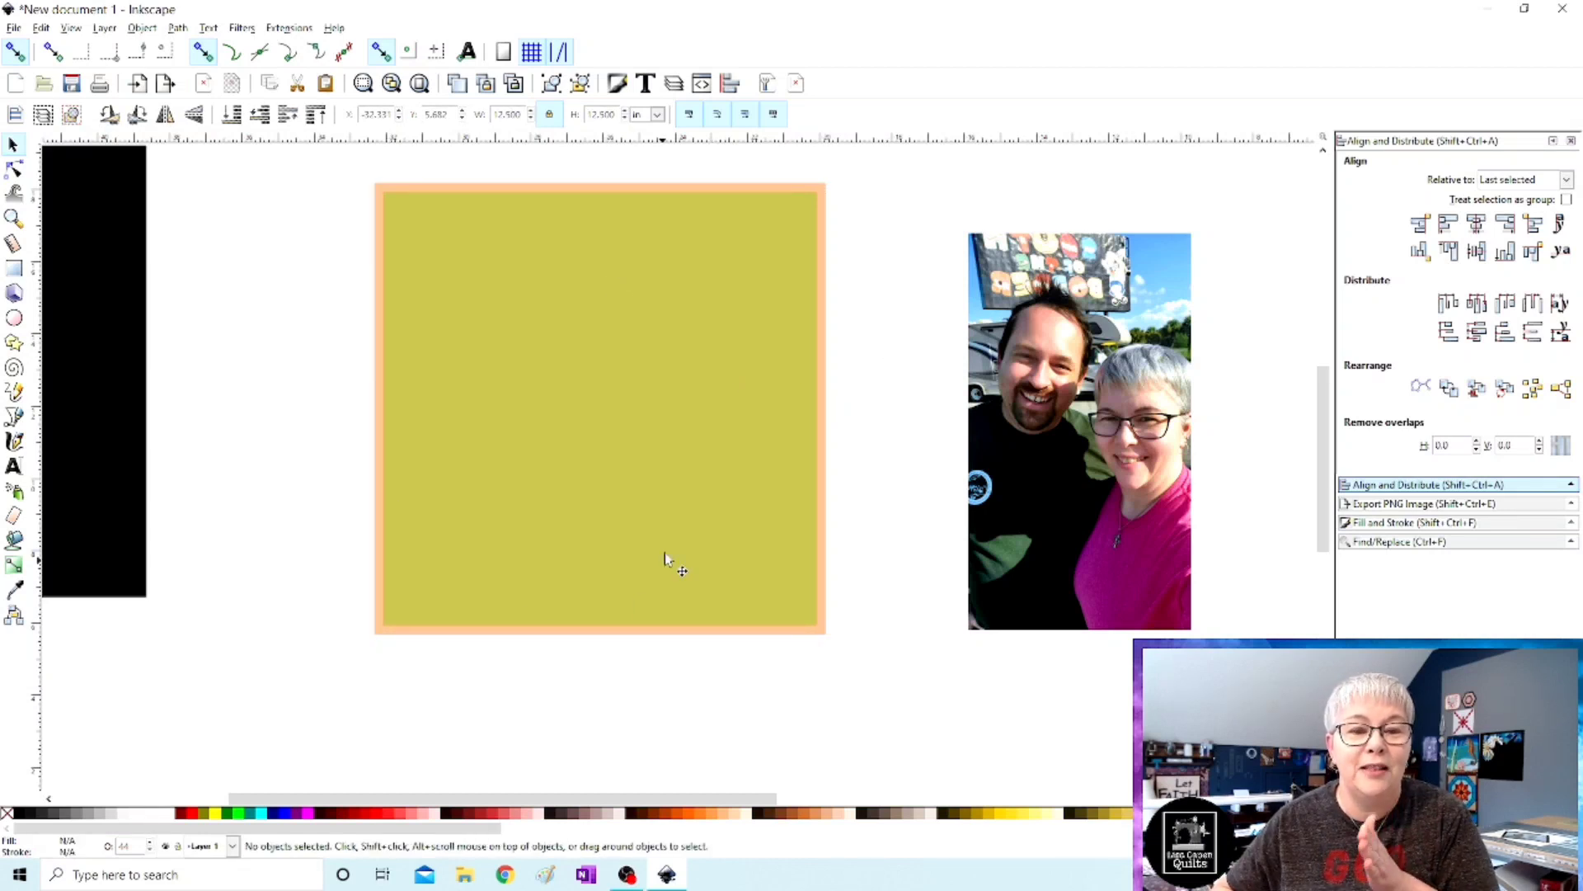
{"action": "left_click", "coordinate": [600, 495]}
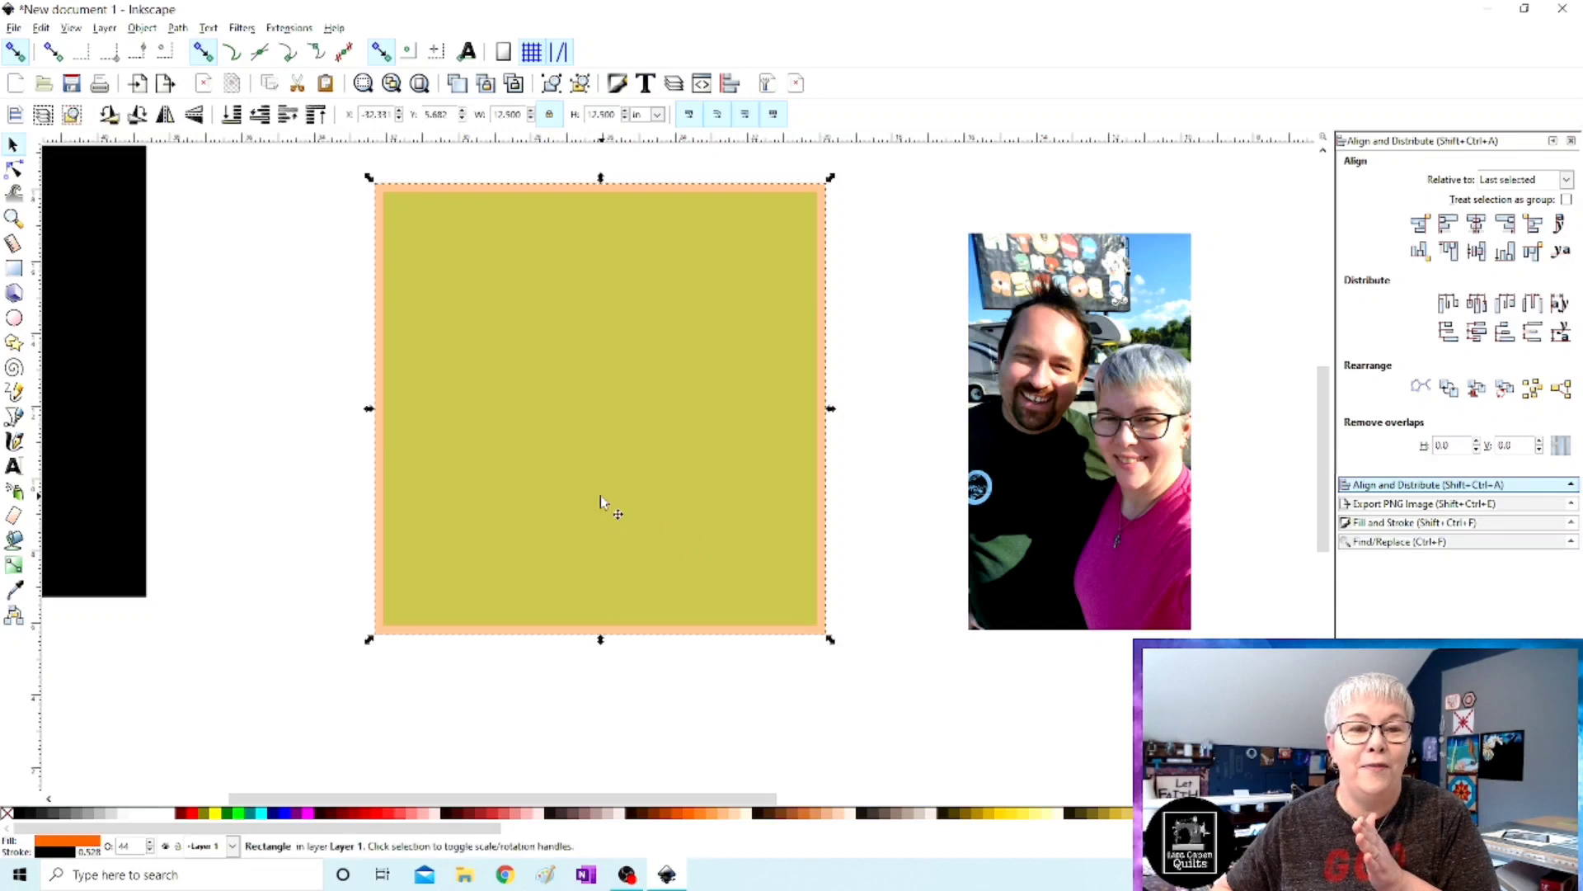
{"action": "left_click", "coordinate": [826, 513]}
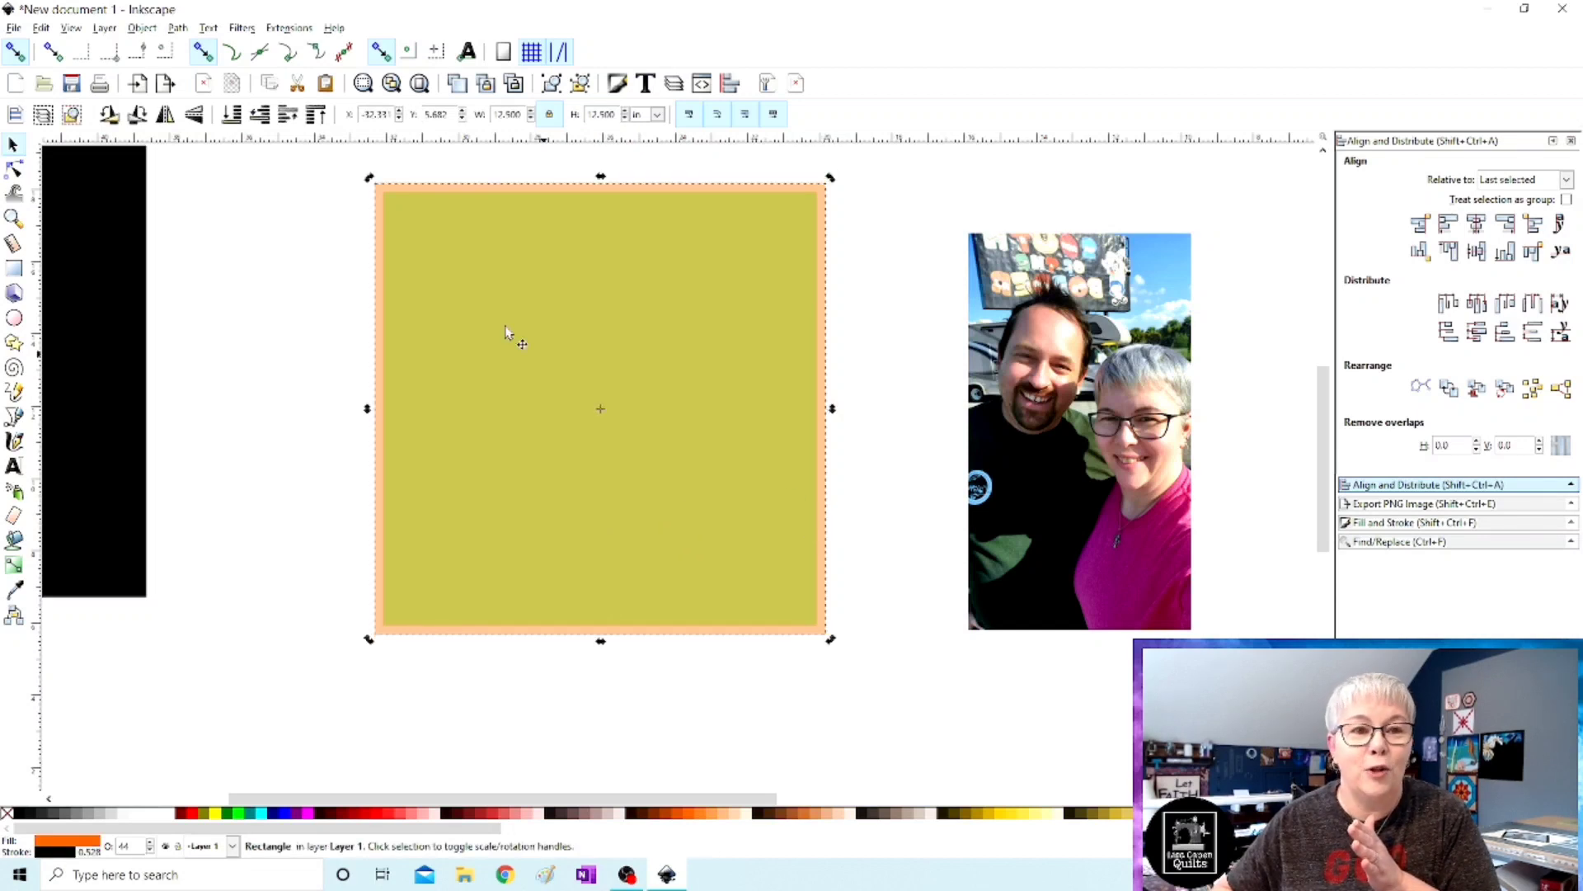
{"action": "left_click", "coordinate": [242, 306]}
Move the small photo back onto the left half of the squares, with its upper-left corner just inside the green square's corner.
{"action": "left_click", "coordinate": [1064, 439]}
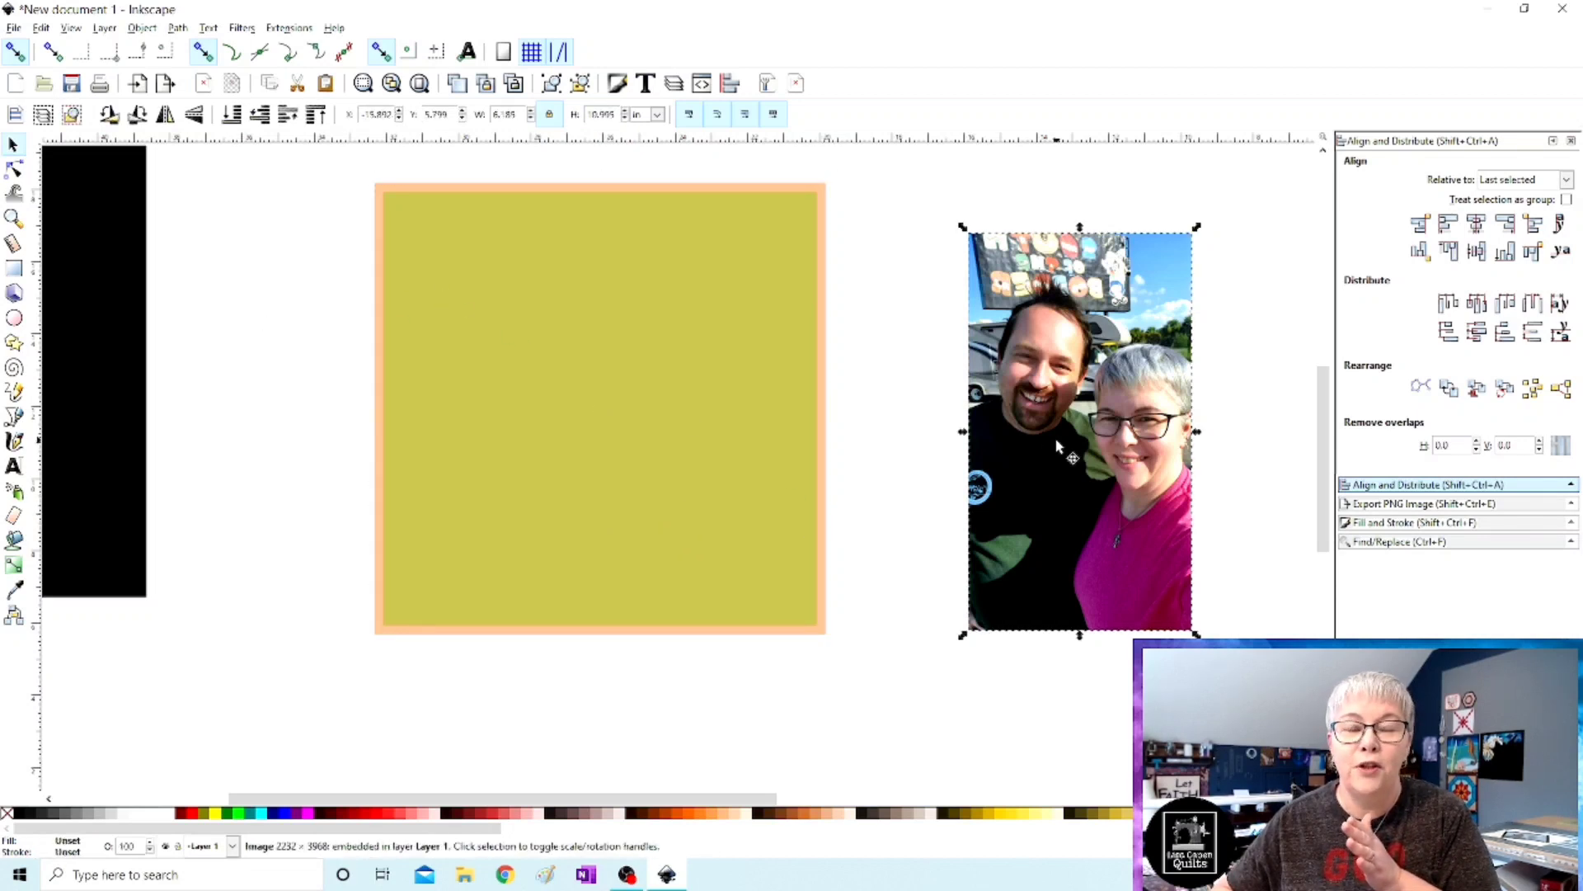
{"action": "left_click_drag", "start_coordinate": [1064, 439], "coordinate": [676, 413]}
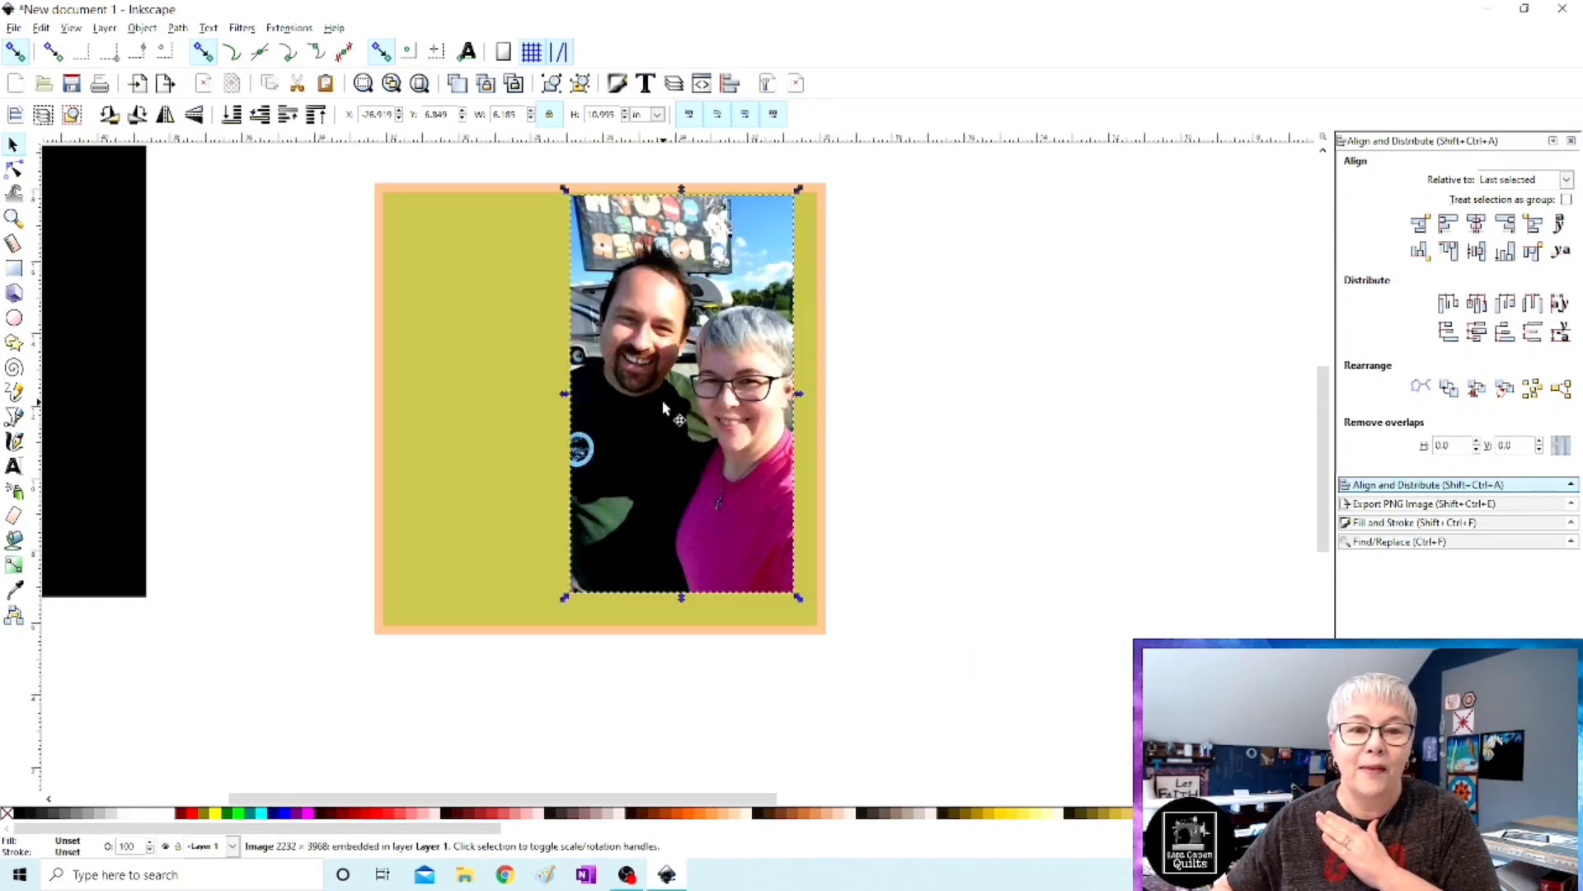
{"action": "left_click_drag", "start_coordinate": [698, 303], "coordinate": [530, 312]}
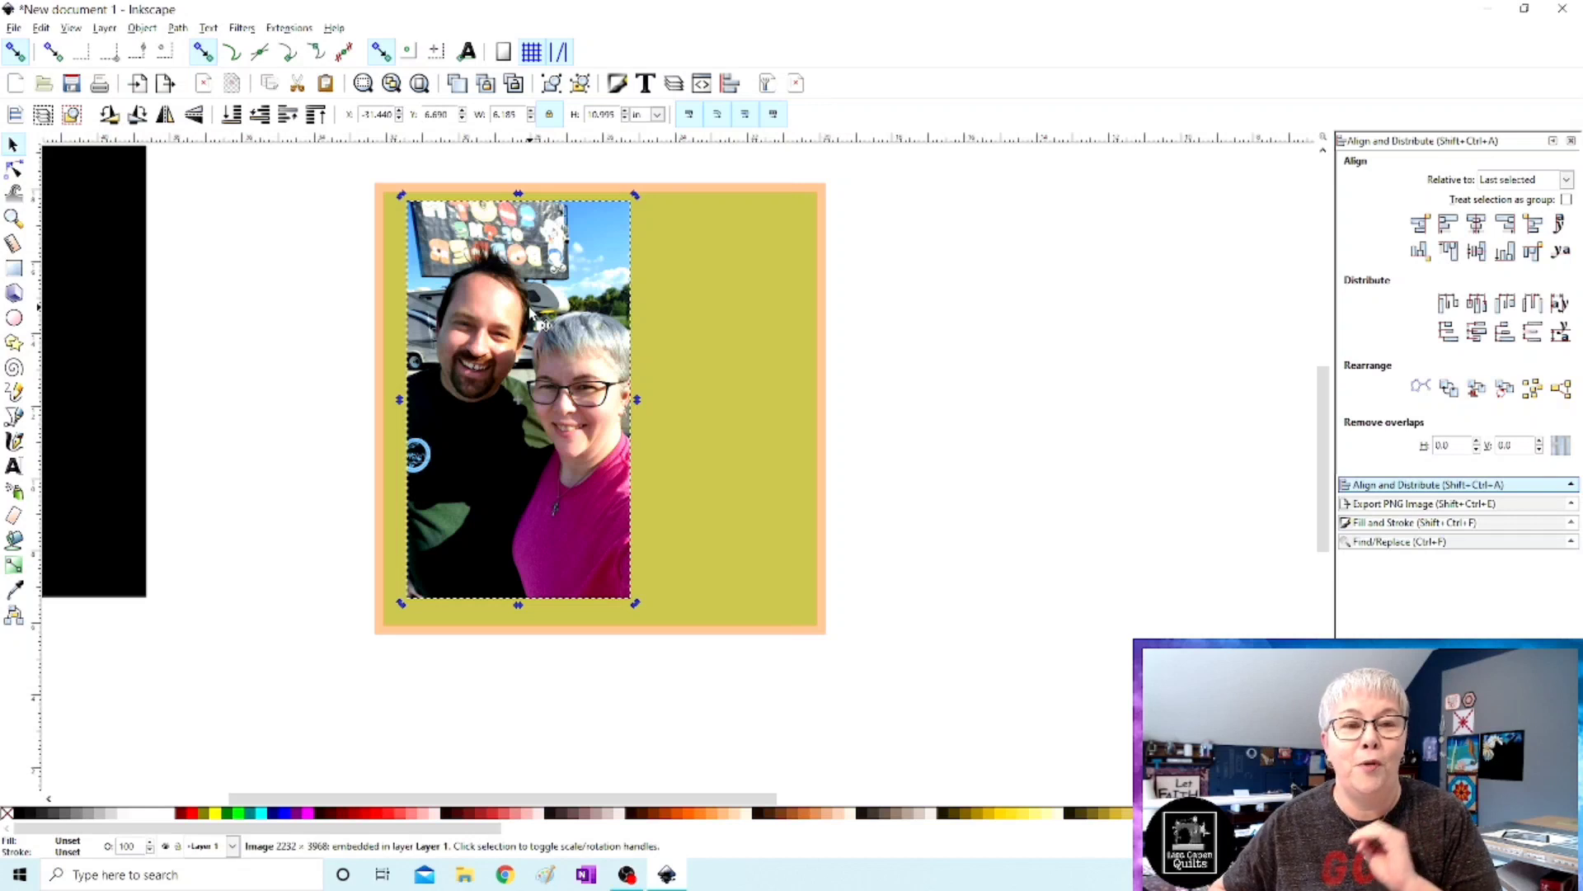
{"action": "left_click", "coordinate": [283, 328]}
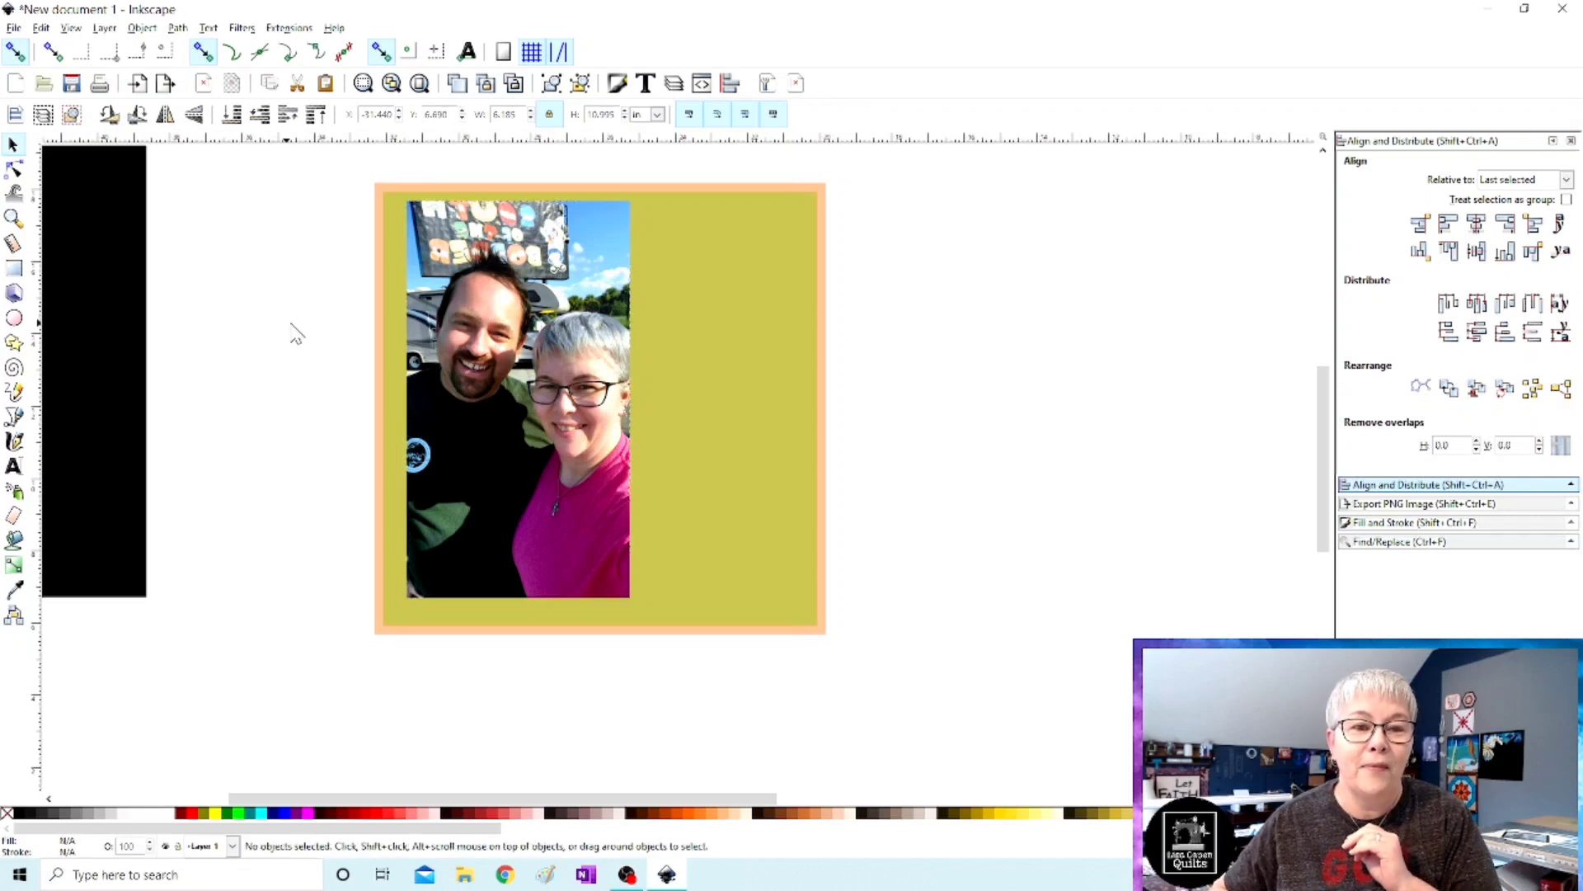
{"action": "left_click", "coordinate": [544, 330]}
{"action": "left_click_drag", "start_coordinate": [551, 332], "coordinate": [537, 337]}
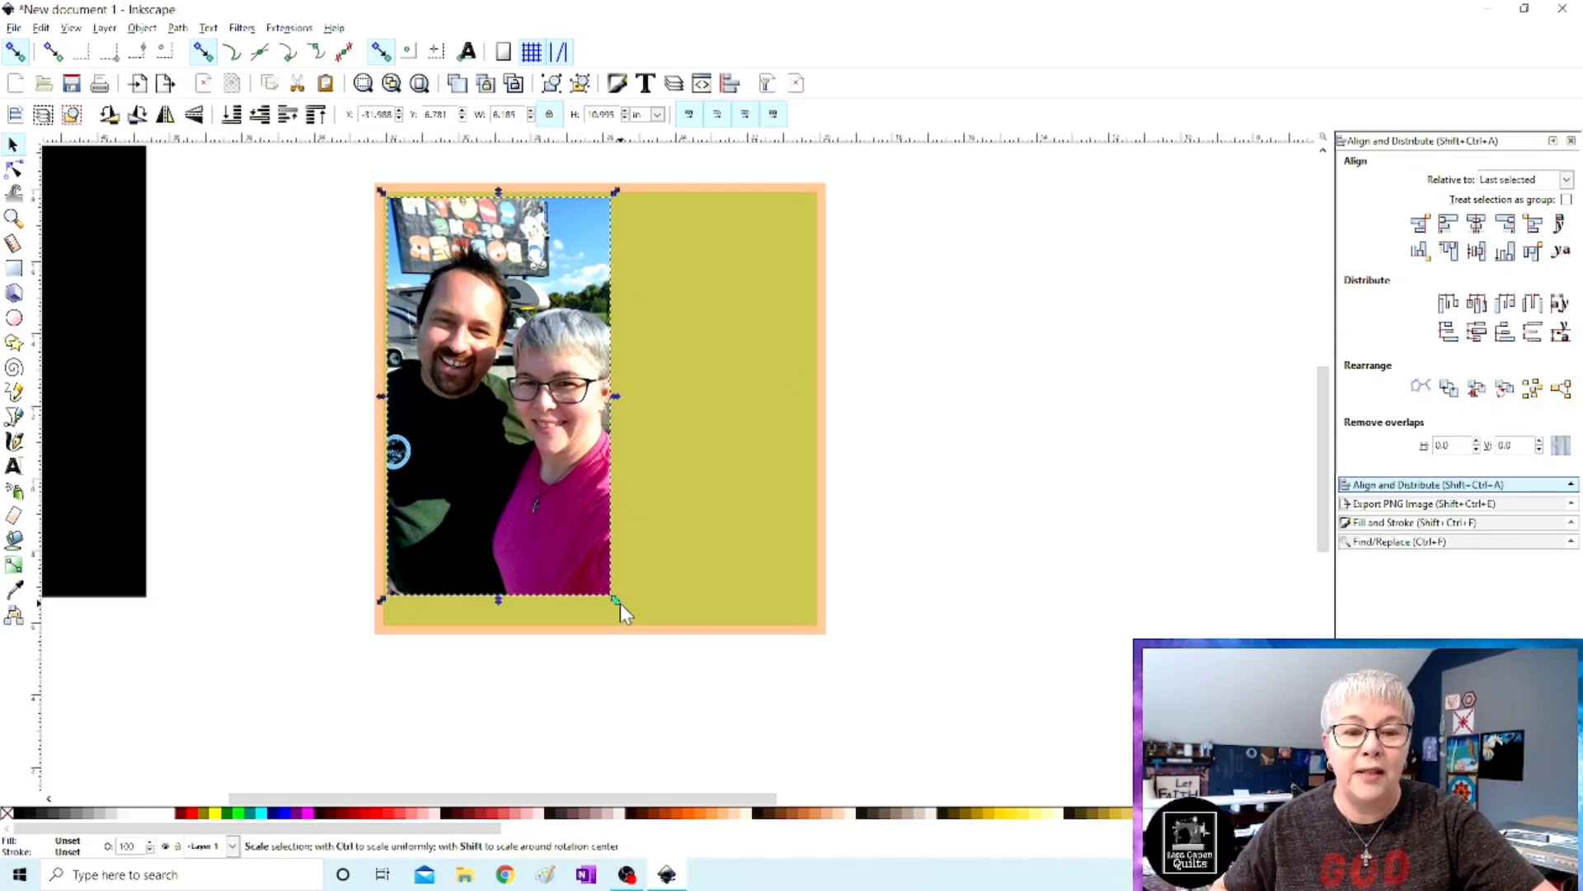
Enlarge the small photo proportionally to about 6.58 by 11.7 in so it nearly fills the green square's height.
{"action": "left_click_drag", "start_coordinate": [616, 601], "coordinate": [625, 682]}
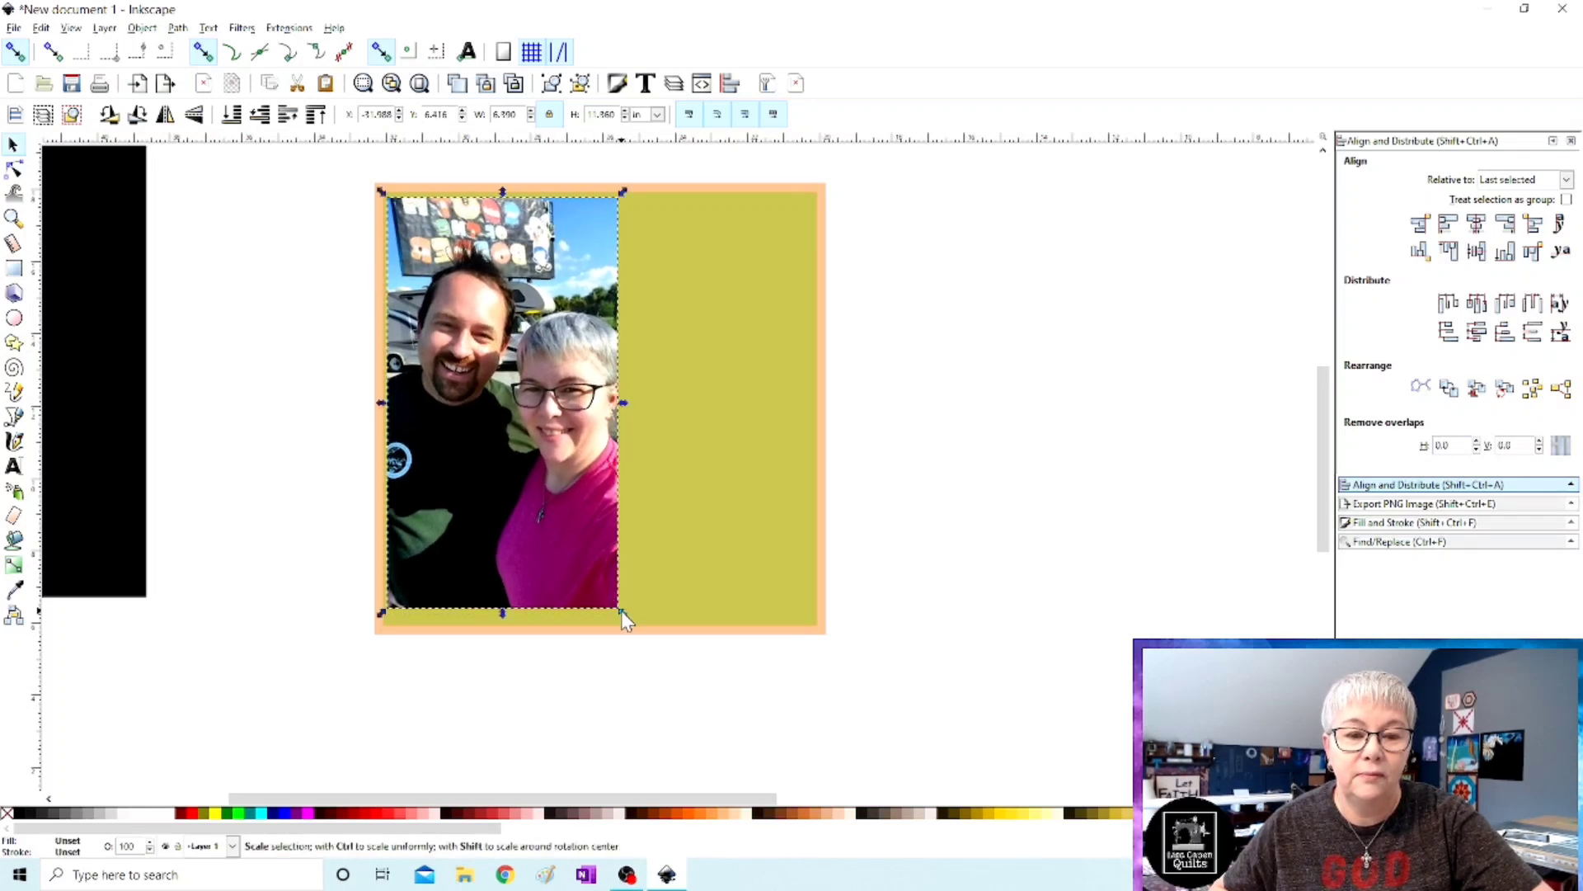
{"action": "left_click_drag", "start_coordinate": [623, 617], "coordinate": [633, 636]}
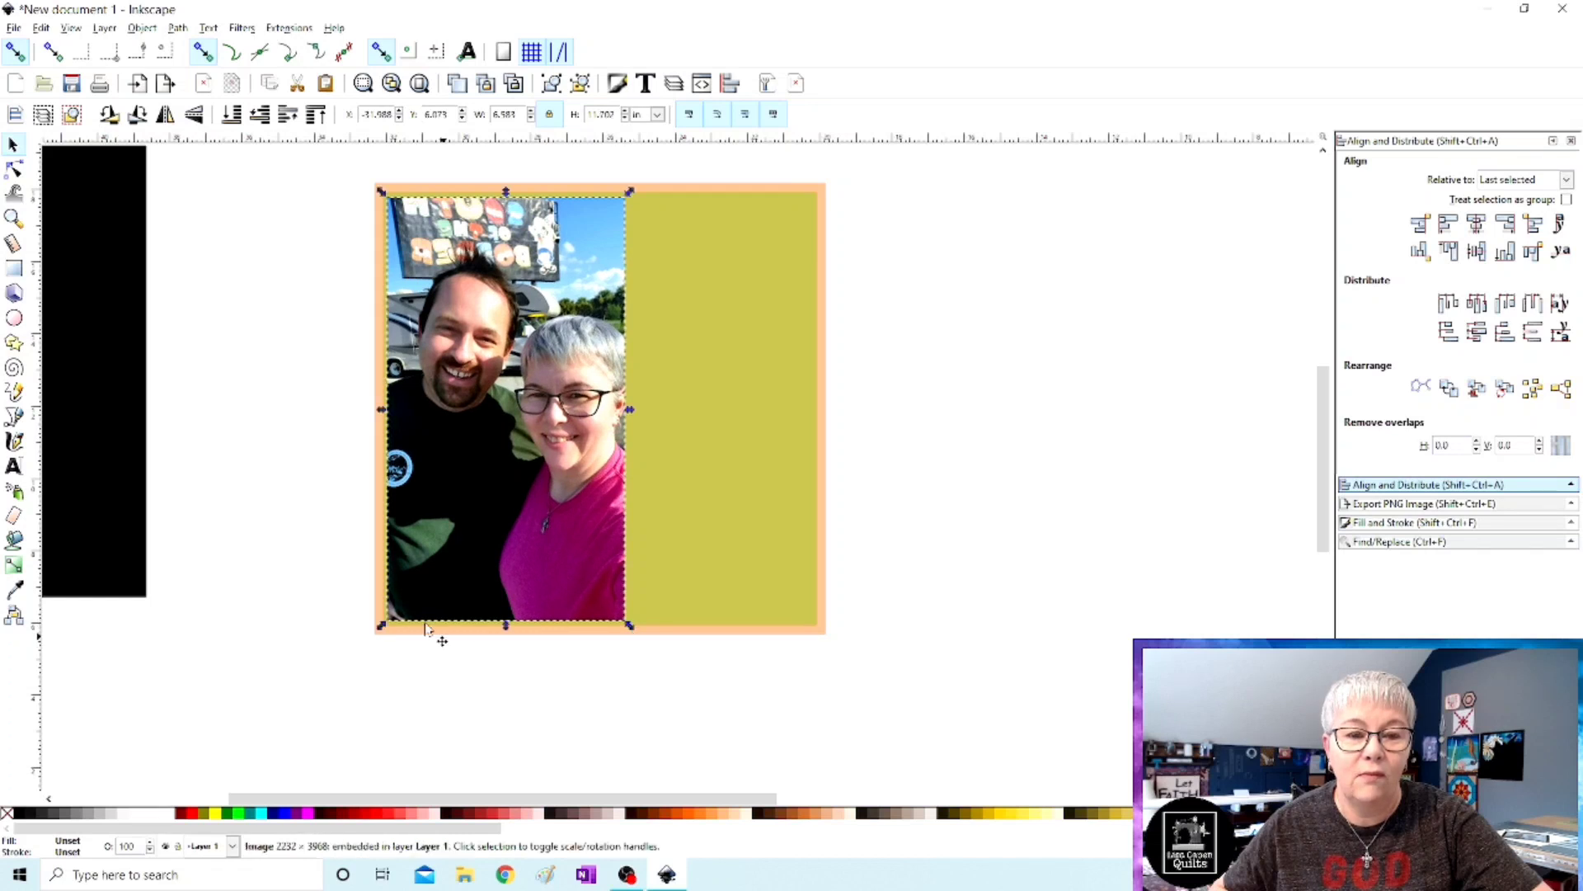
{"action": "left_click", "coordinate": [310, 552]}
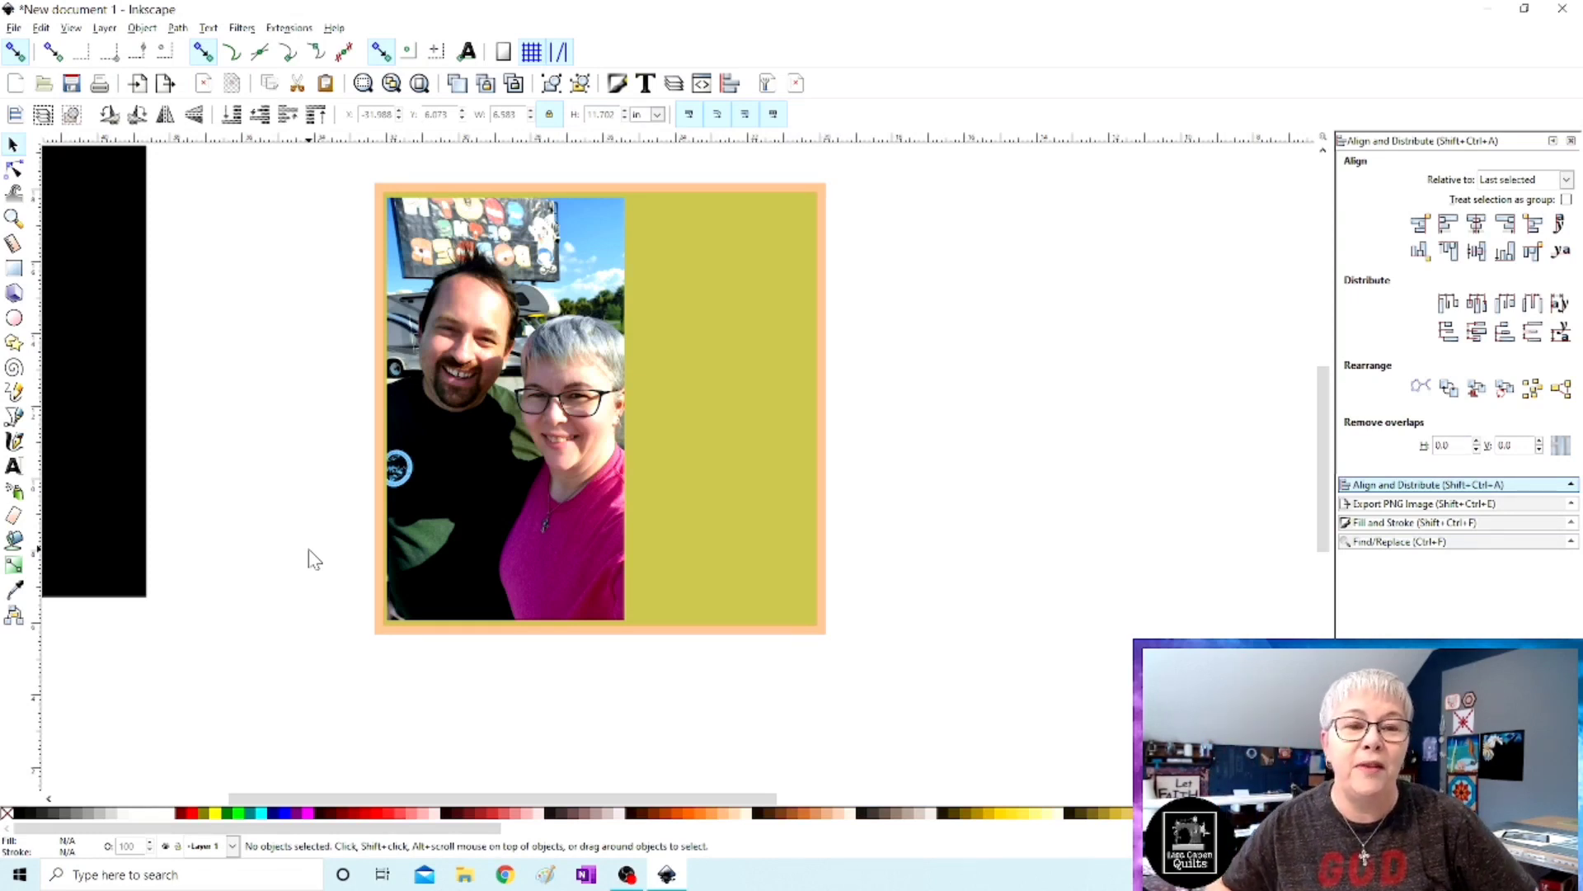
Flip the enlarged photo on the green square horizontally and deselect it.
{"action": "left_click", "coordinate": [447, 346]}
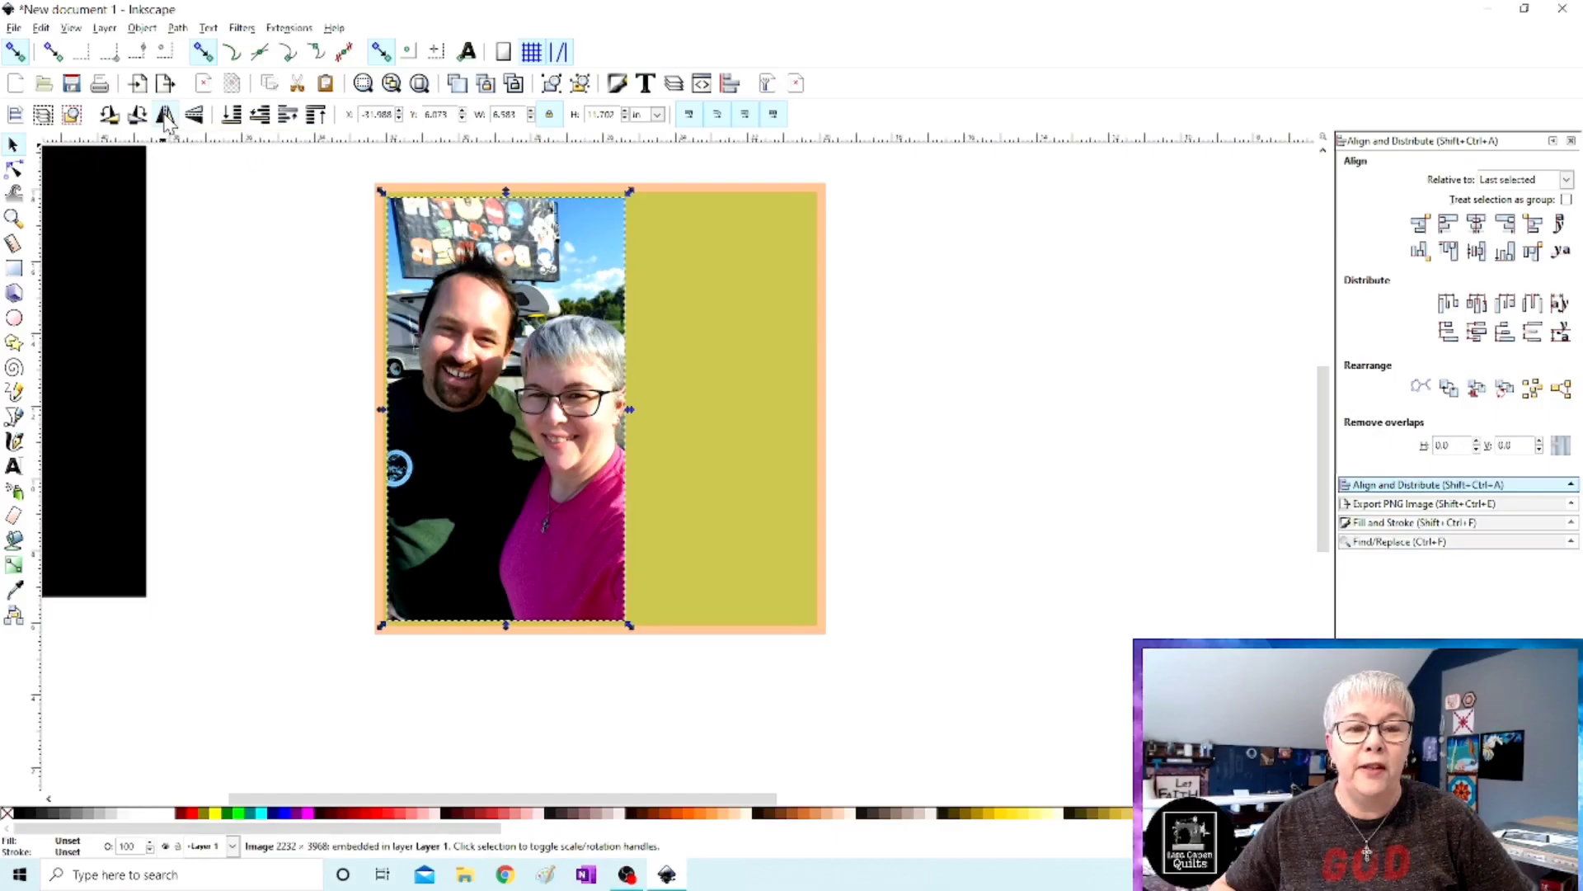
{"action": "left_click", "coordinate": [166, 116]}
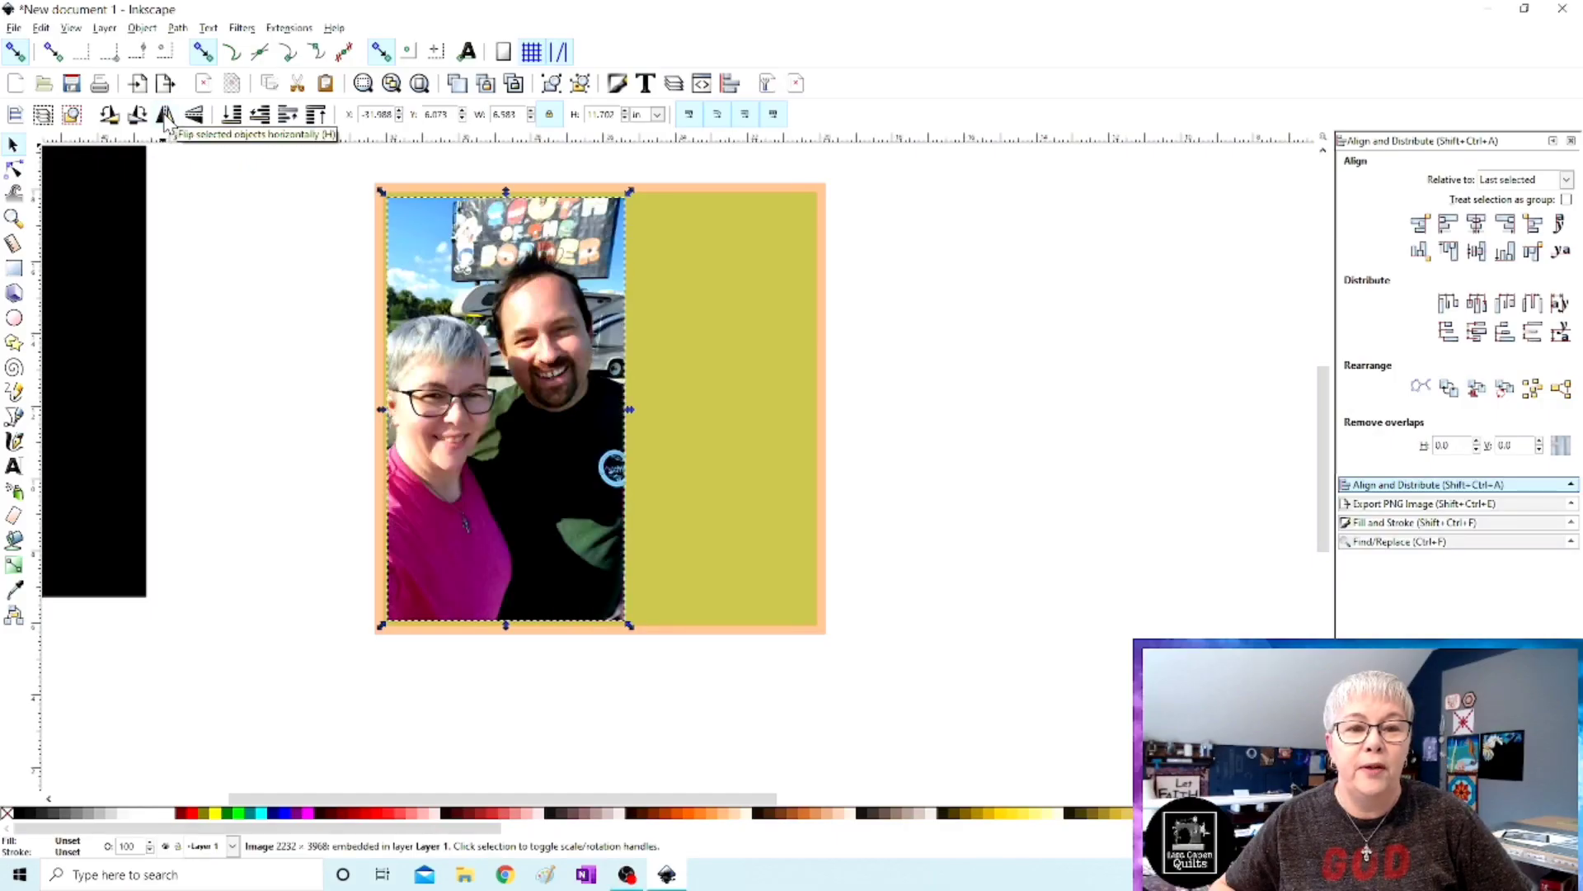
{"action": "left_click", "coordinate": [264, 361]}
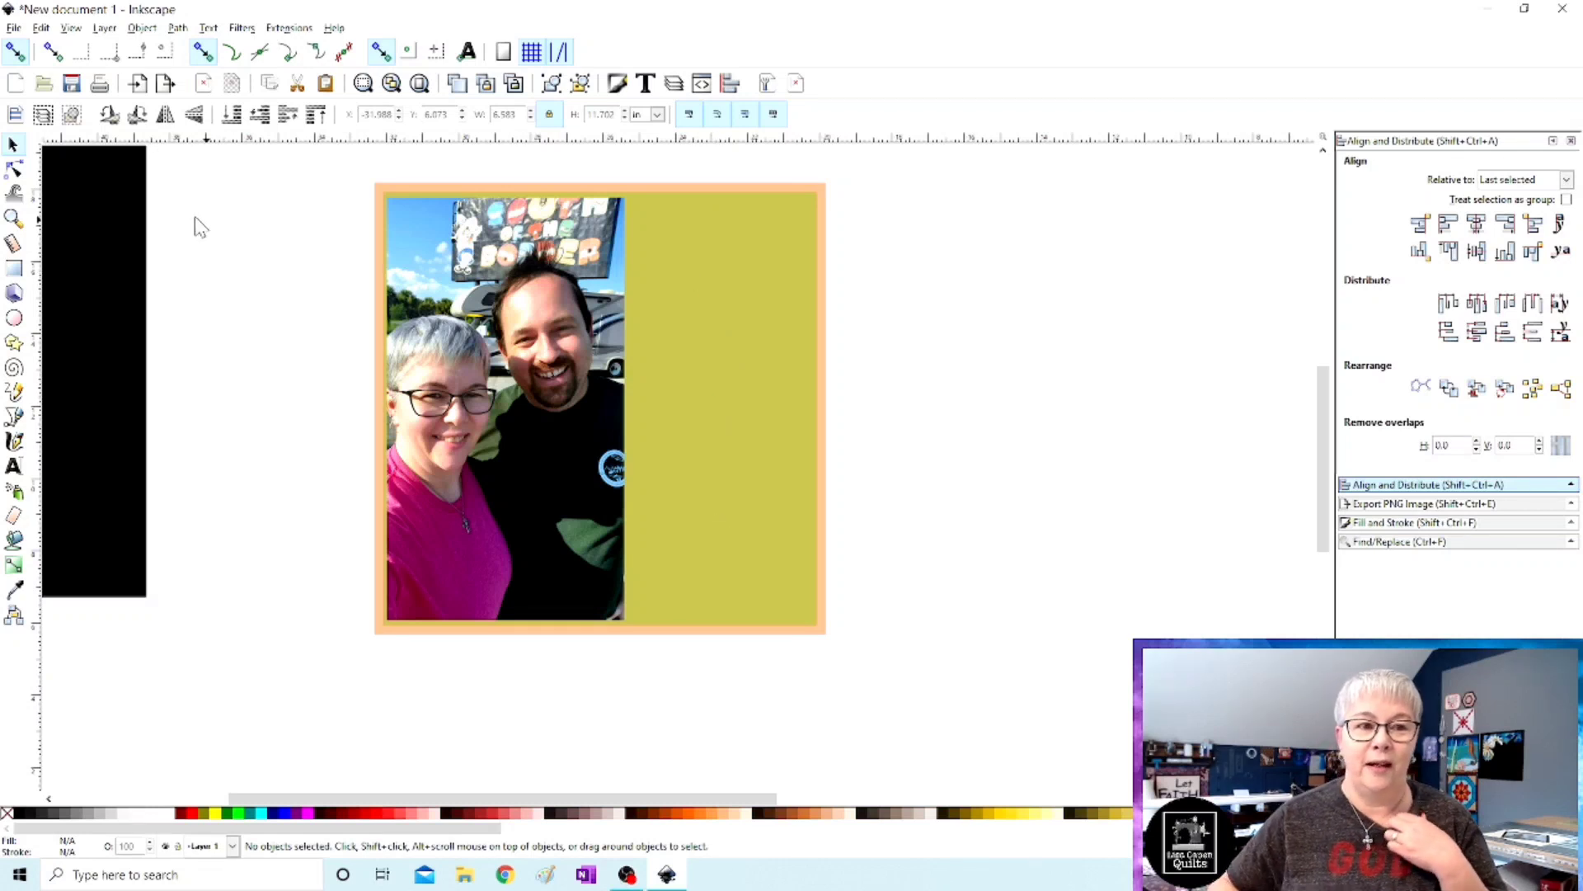
Import the photo 20201005_142601 from the pictures folder on the Desktop into the document.
{"action": "left_click", "coordinate": [14, 52]}
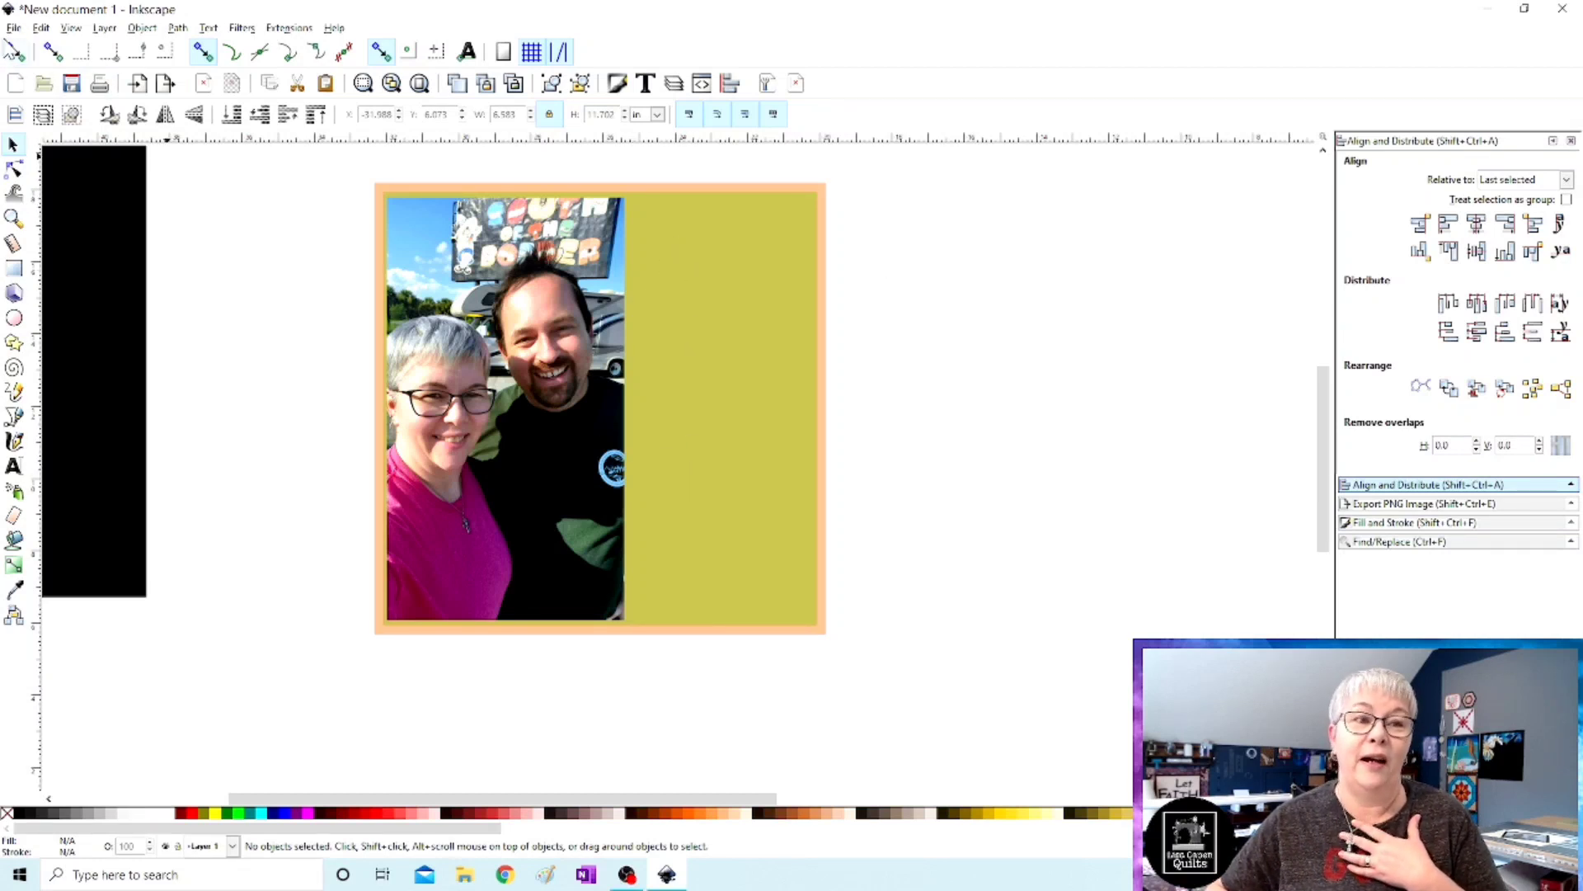
{"action": "left_click", "coordinate": [14, 28]}
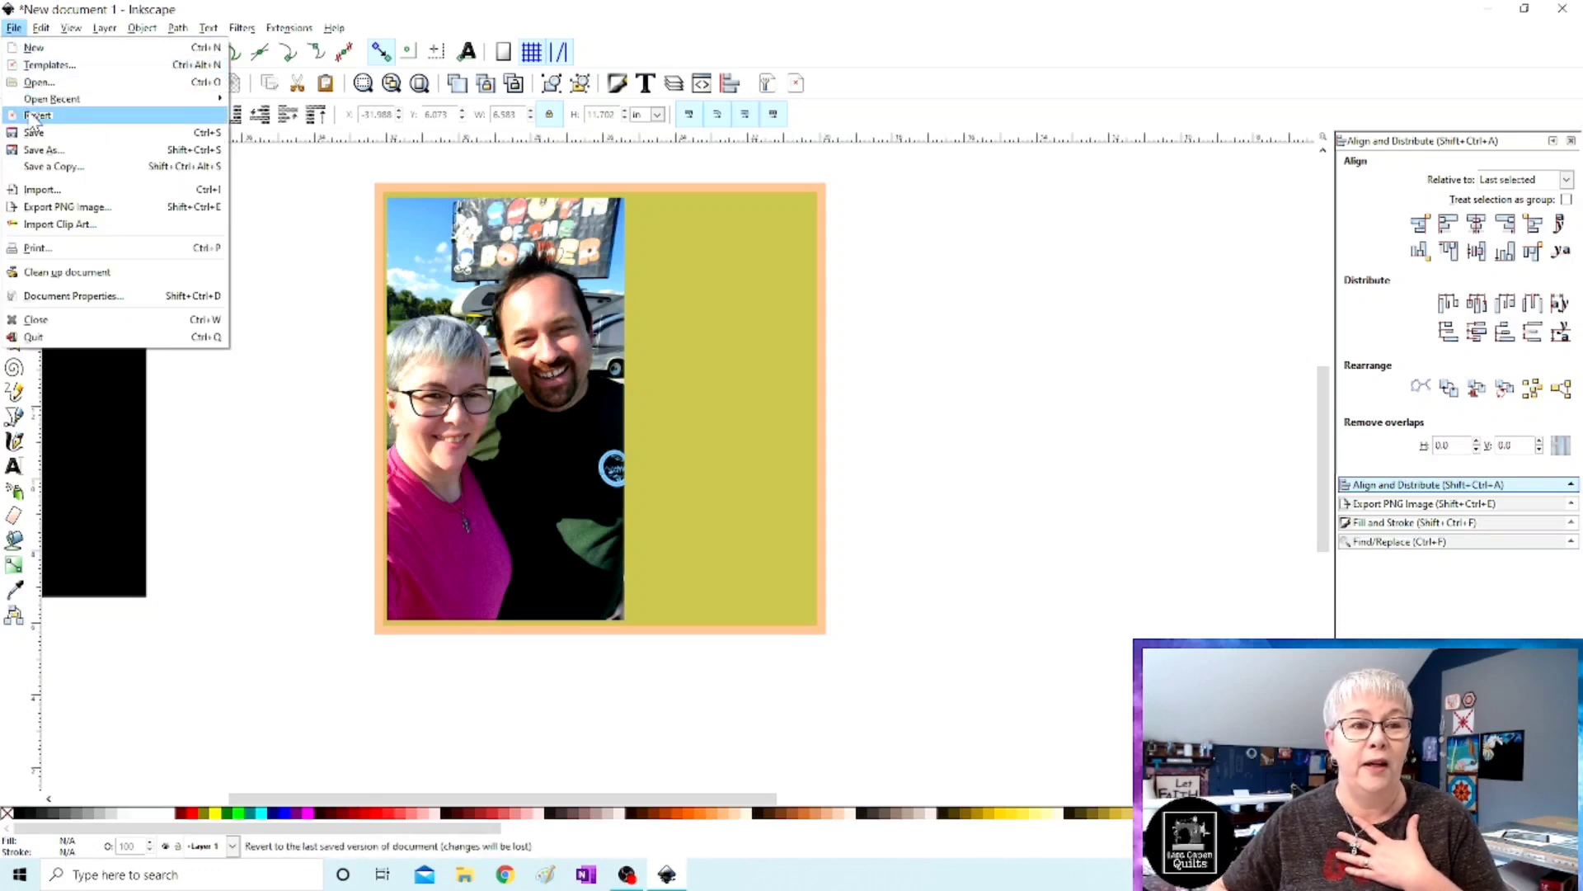
{"action": "left_click", "coordinate": [43, 190]}
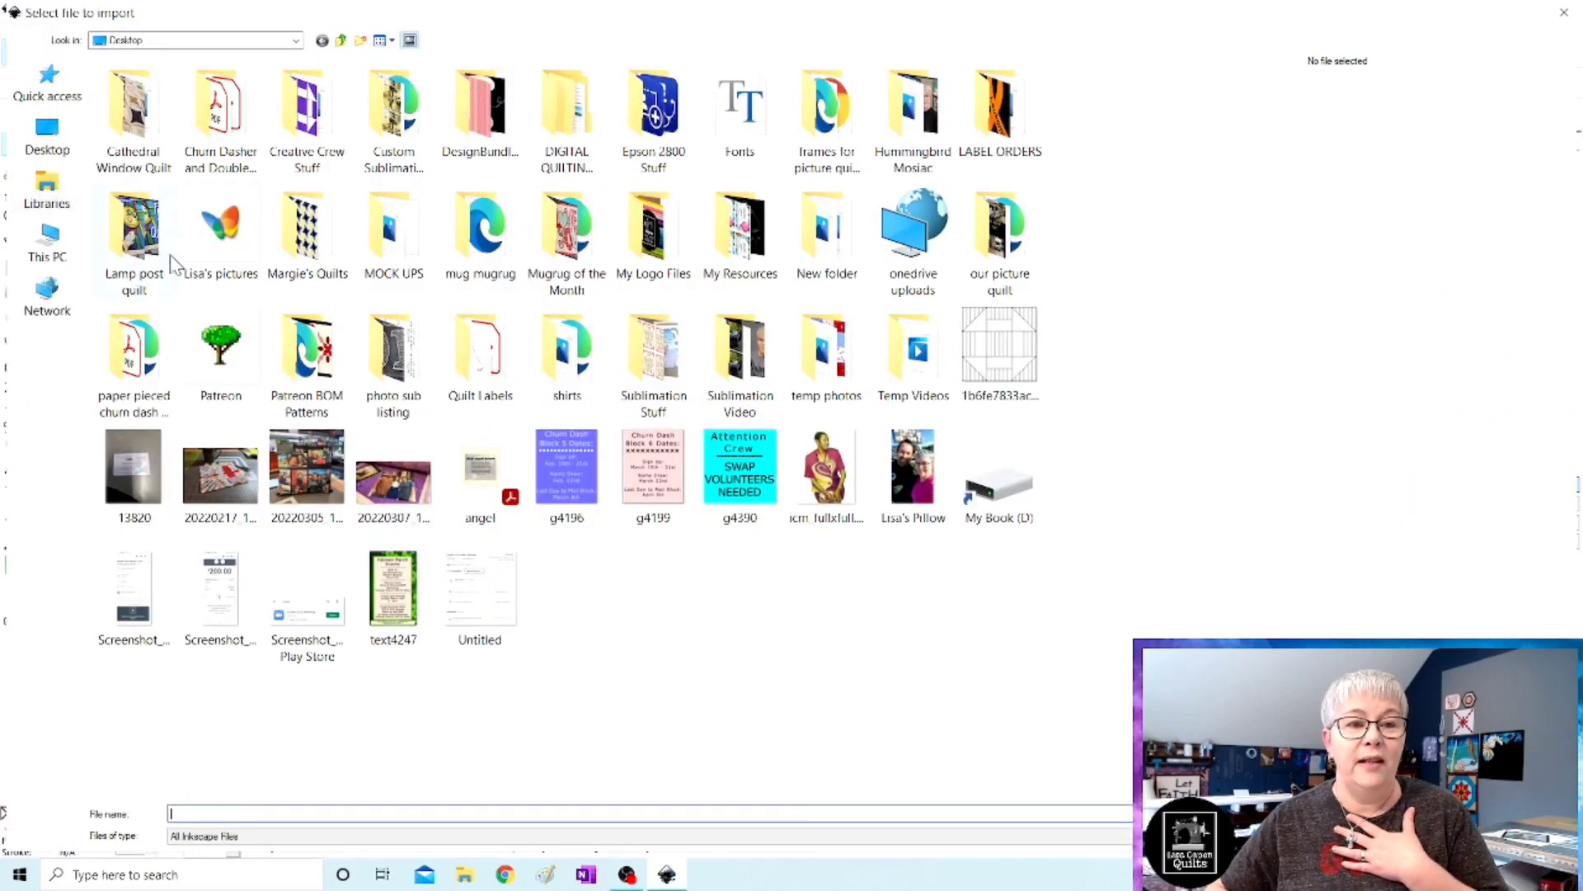
{"action": "double_click", "coordinate": [232, 247]}
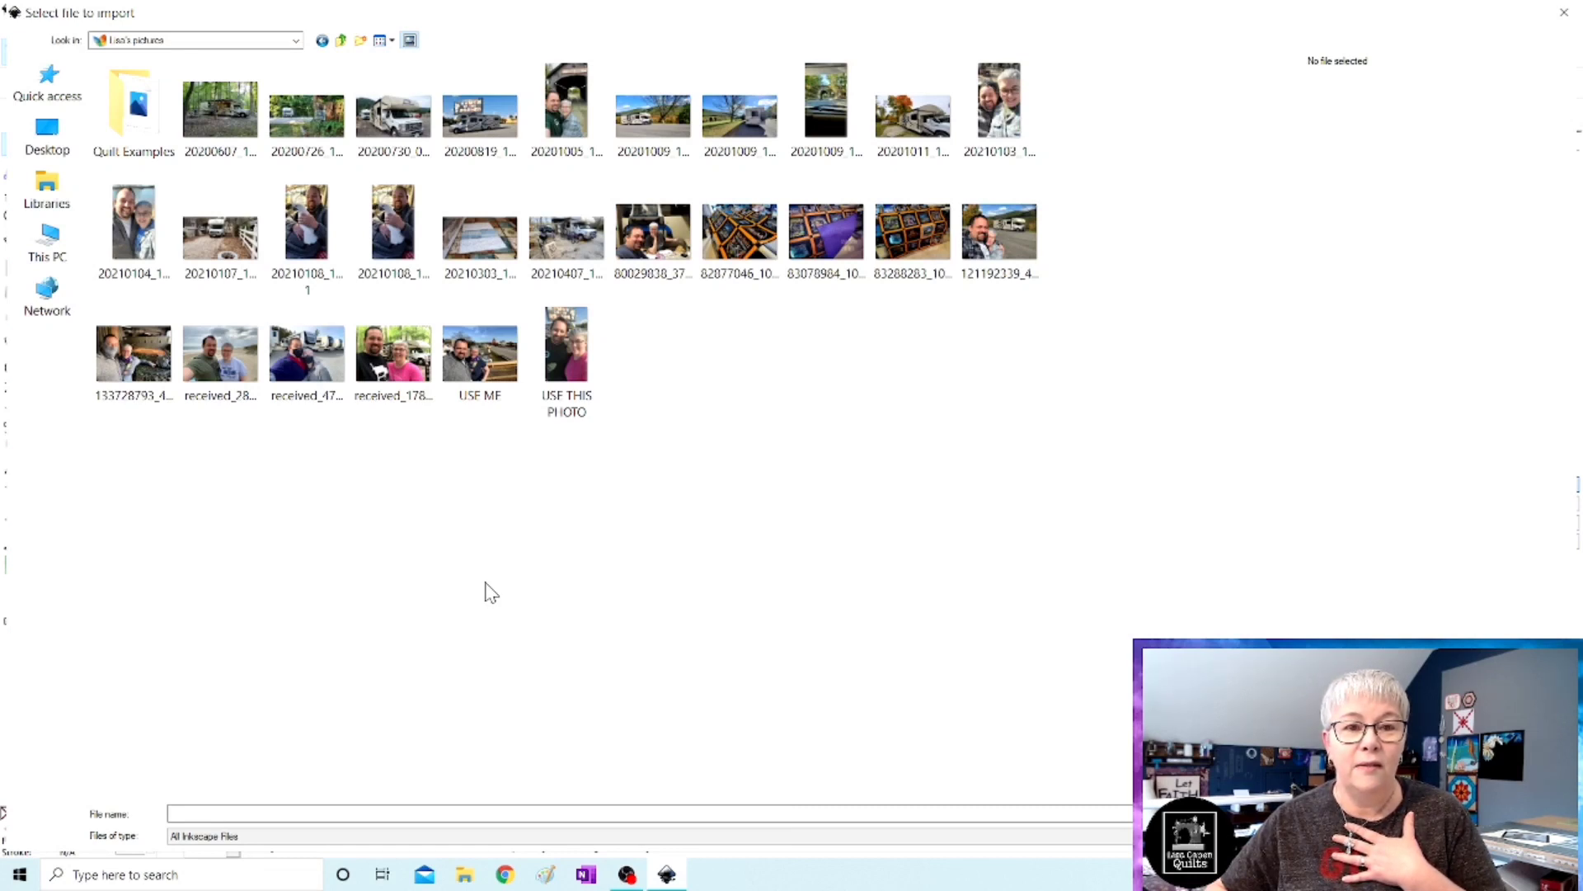
{"action": "left_click", "coordinate": [557, 112]}
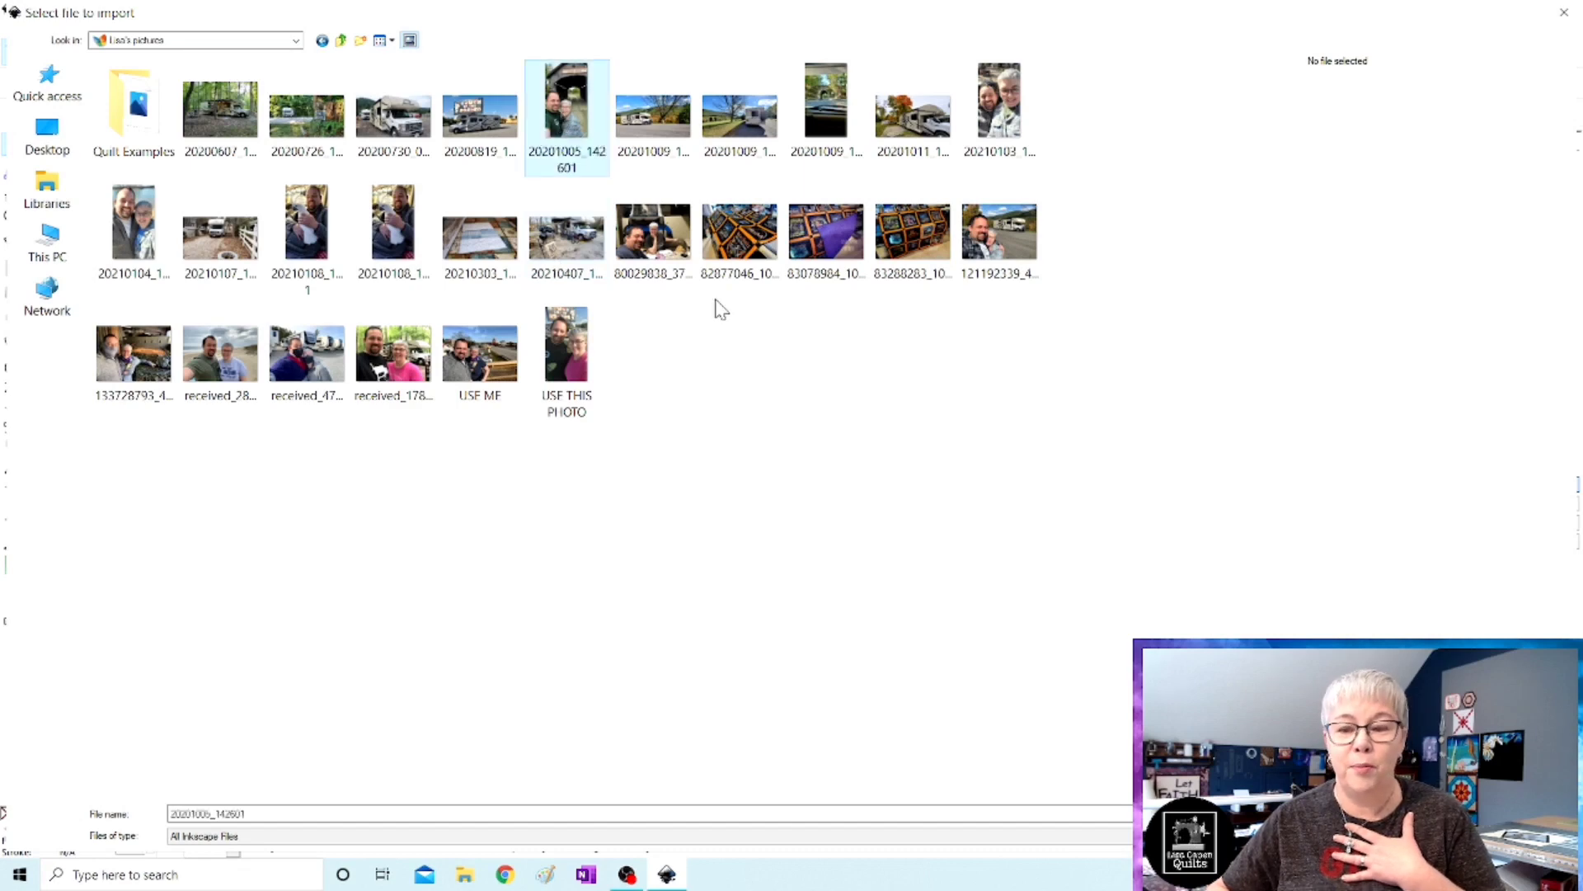
{"action": "double_click", "coordinate": [536, 116]}
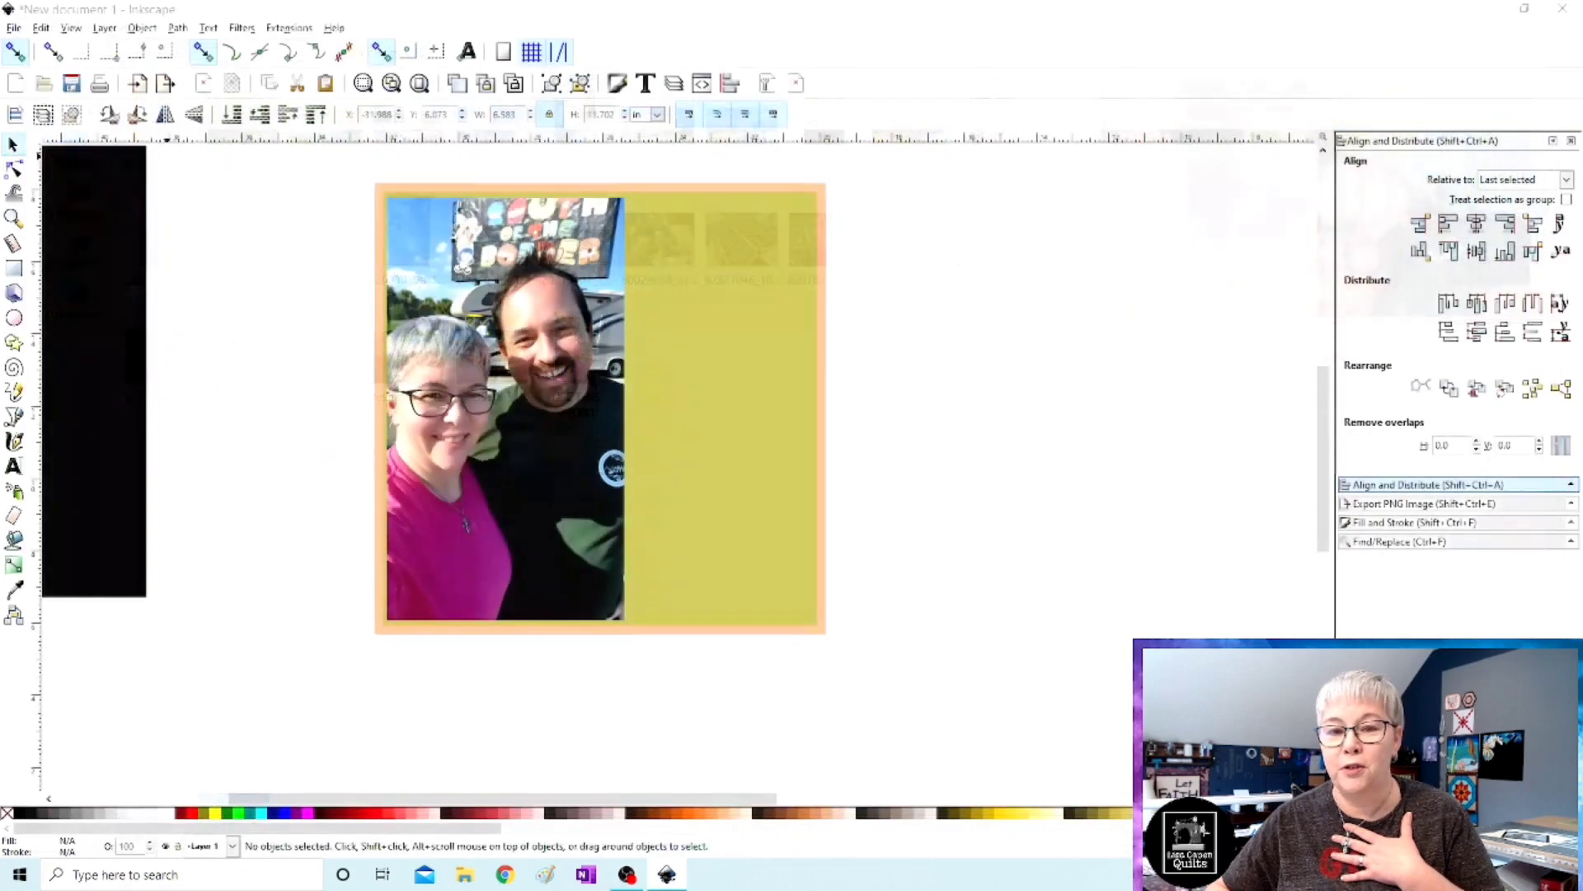
{"action": "left_click", "coordinate": [877, 547]}
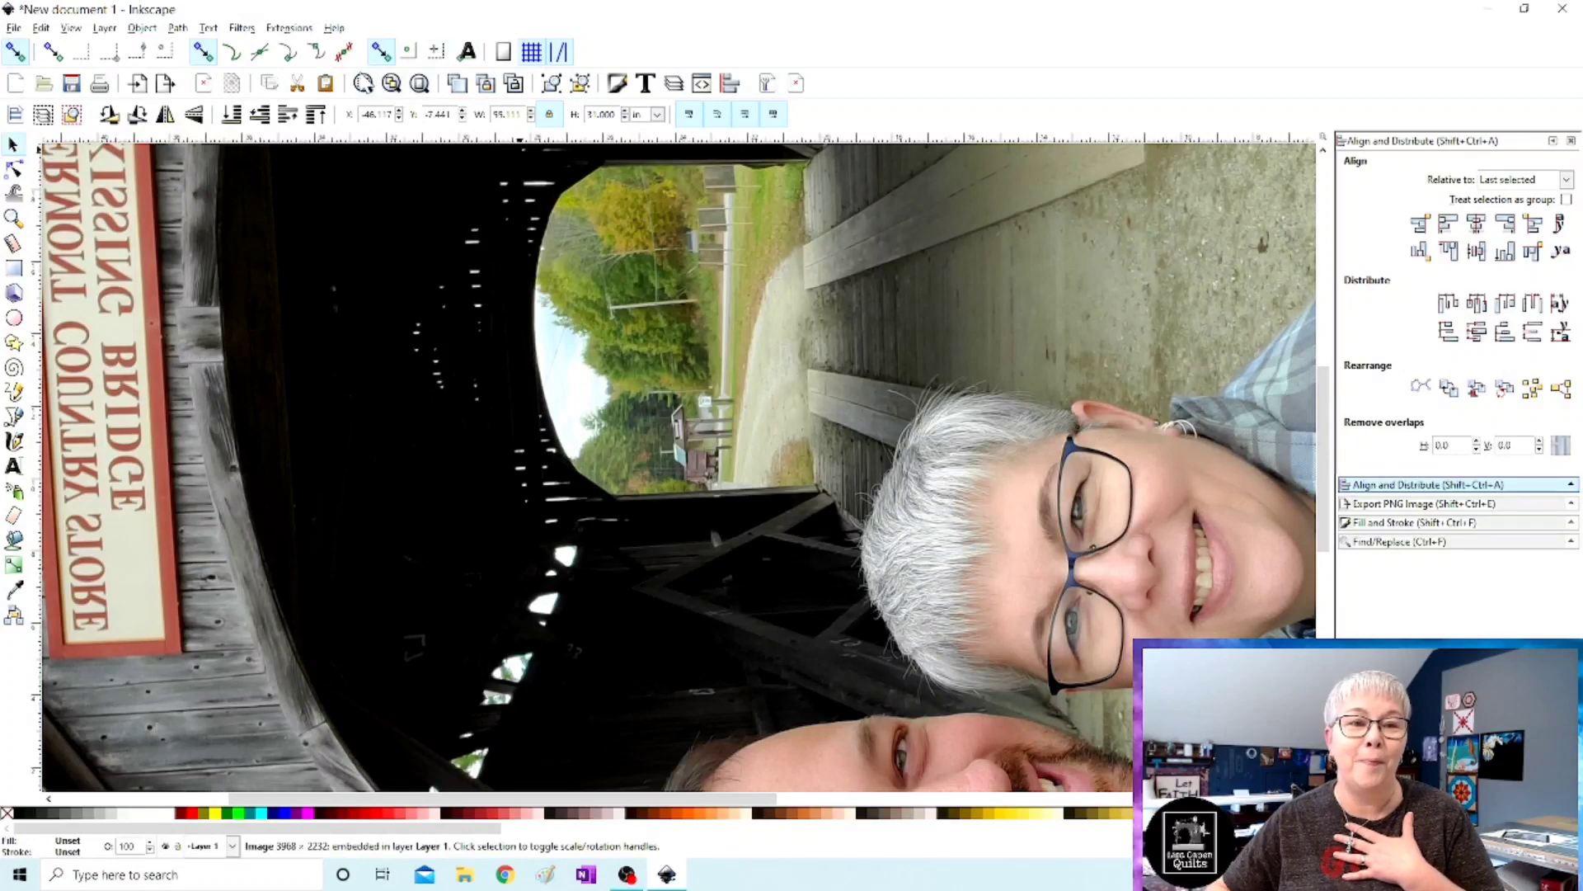
Scale the imported bridge photo down proportionally to about 25.8 by 14.5 in and rotate it in 90° steps until it stands upright.
{"action": "left_click", "coordinate": [363, 84]}
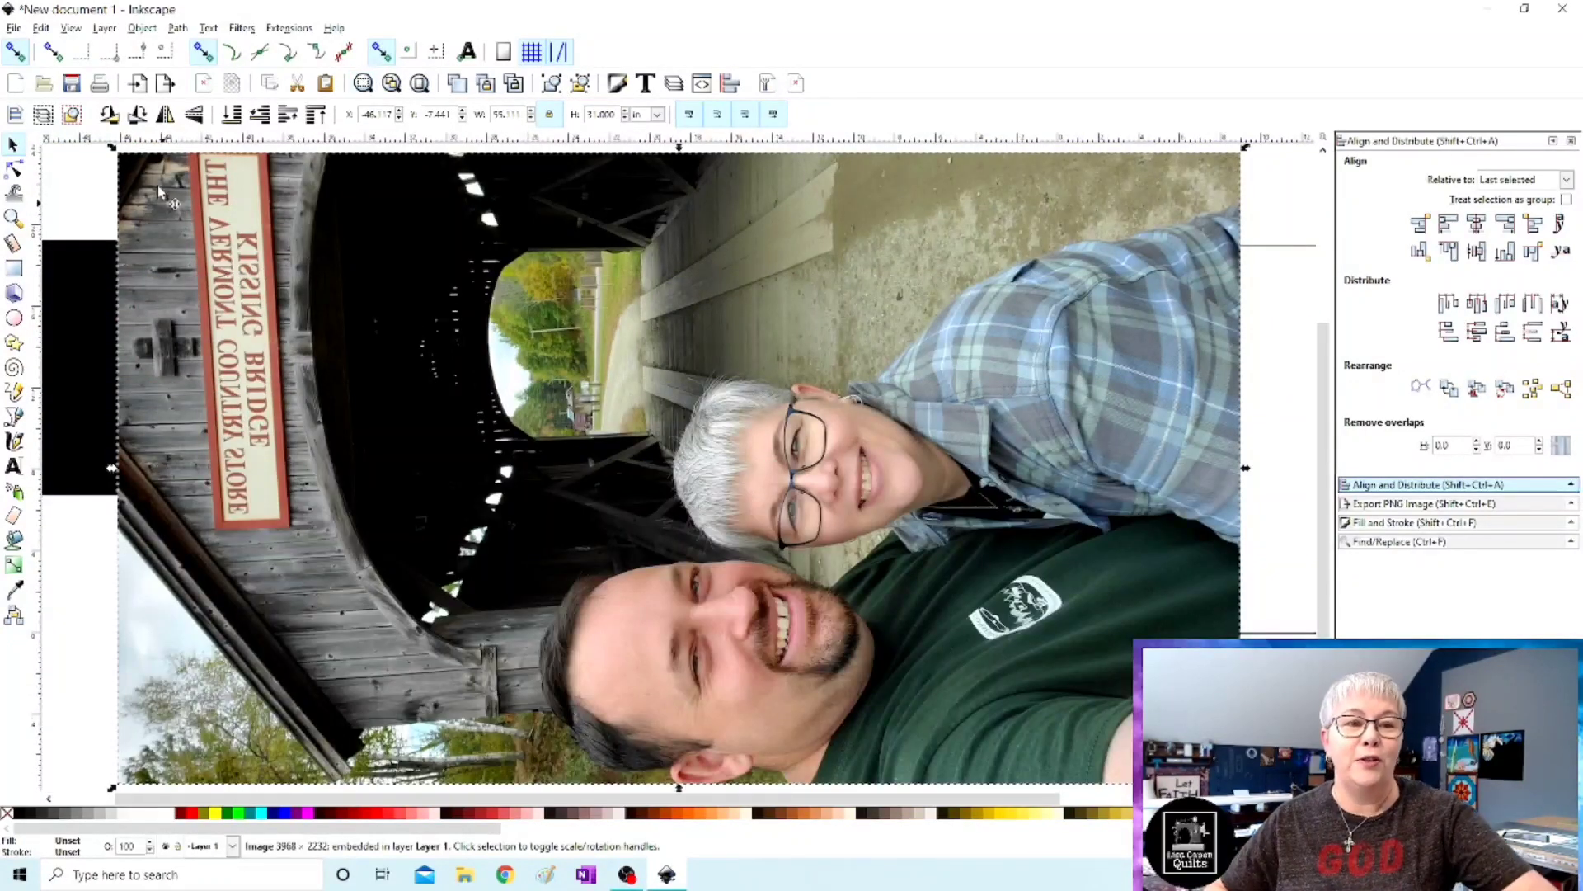
{"action": "left_click_drag", "start_coordinate": [116, 153], "coordinate": [577, 492]}
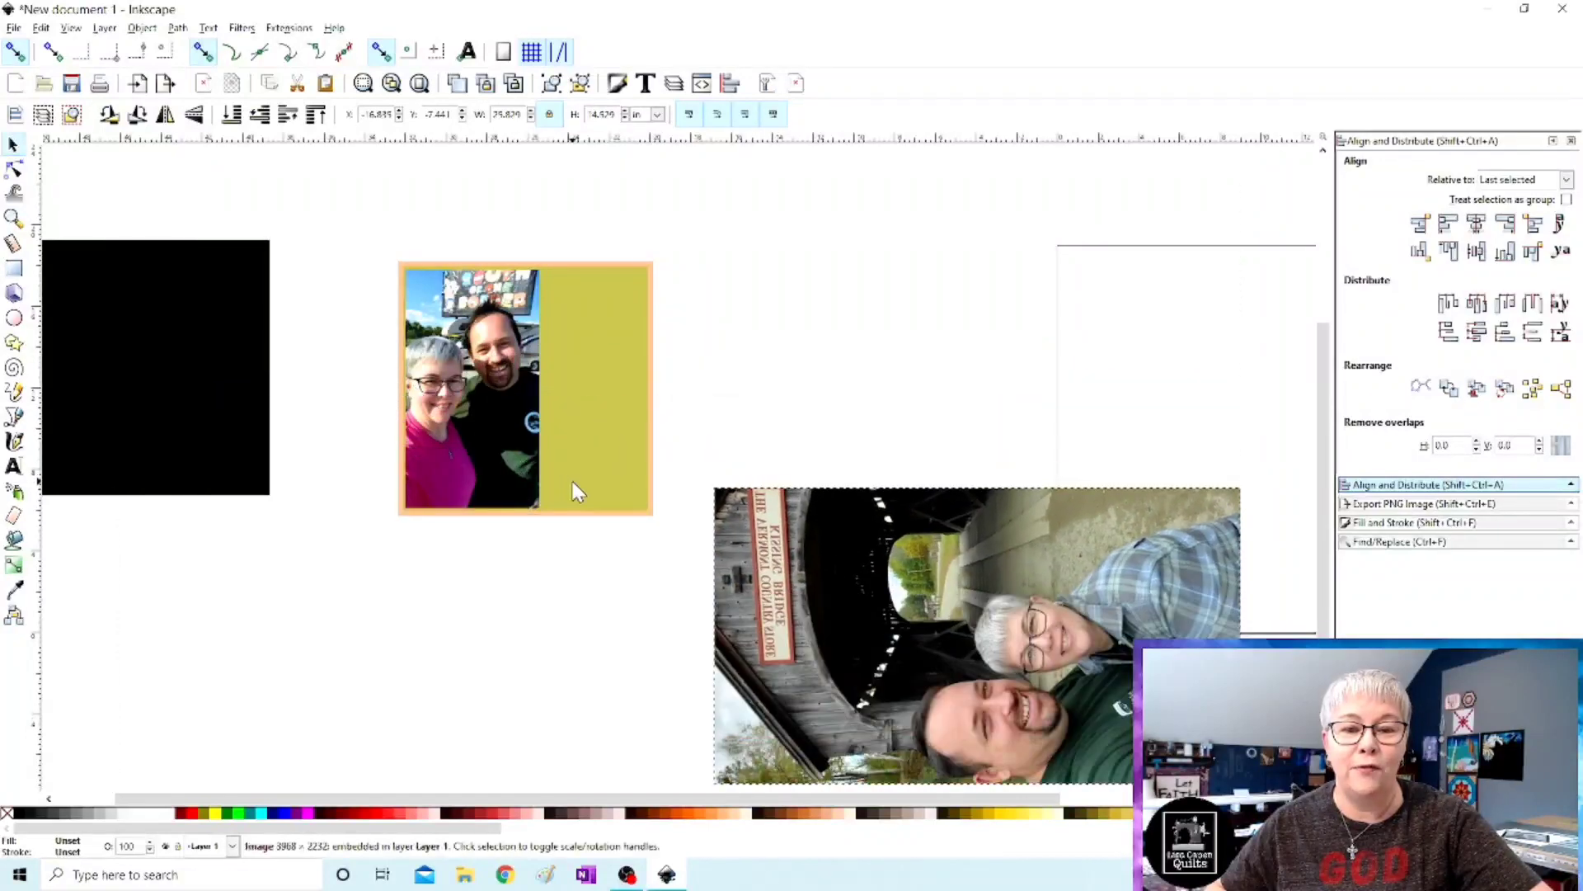
{"action": "left_click", "coordinate": [115, 118]}
{"action": "left_click", "coordinate": [115, 118]}
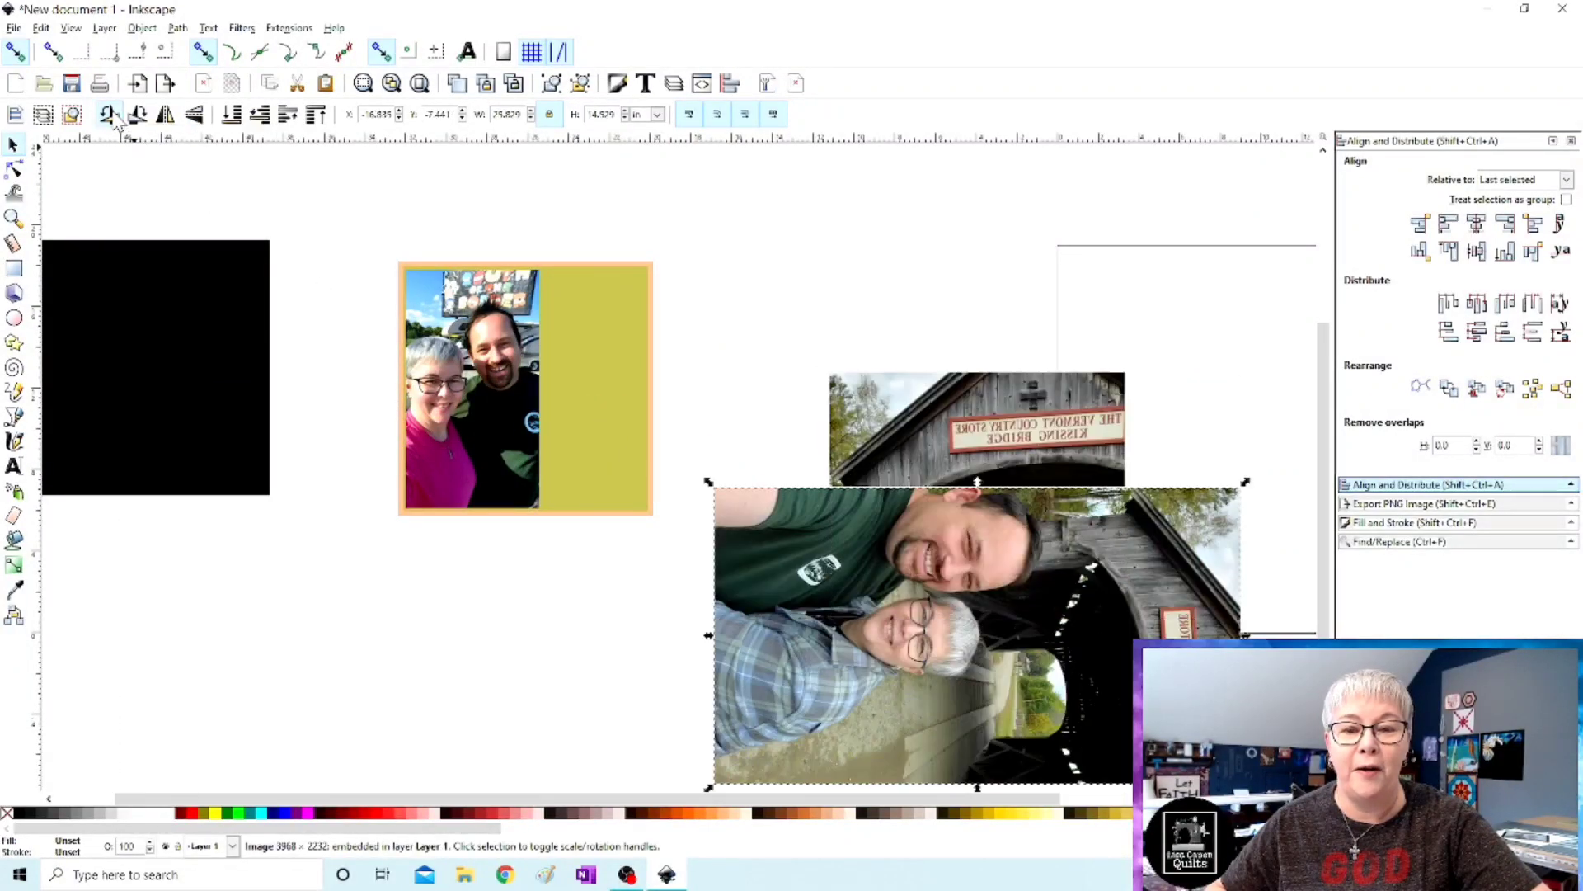
{"action": "left_click", "coordinate": [115, 118]}
Flip the bridge photo horizontally and place its upper-left corner against the right edge of the first photo, level with its top.
{"action": "left_click_drag", "start_coordinate": [988, 542], "coordinate": [838, 381]}
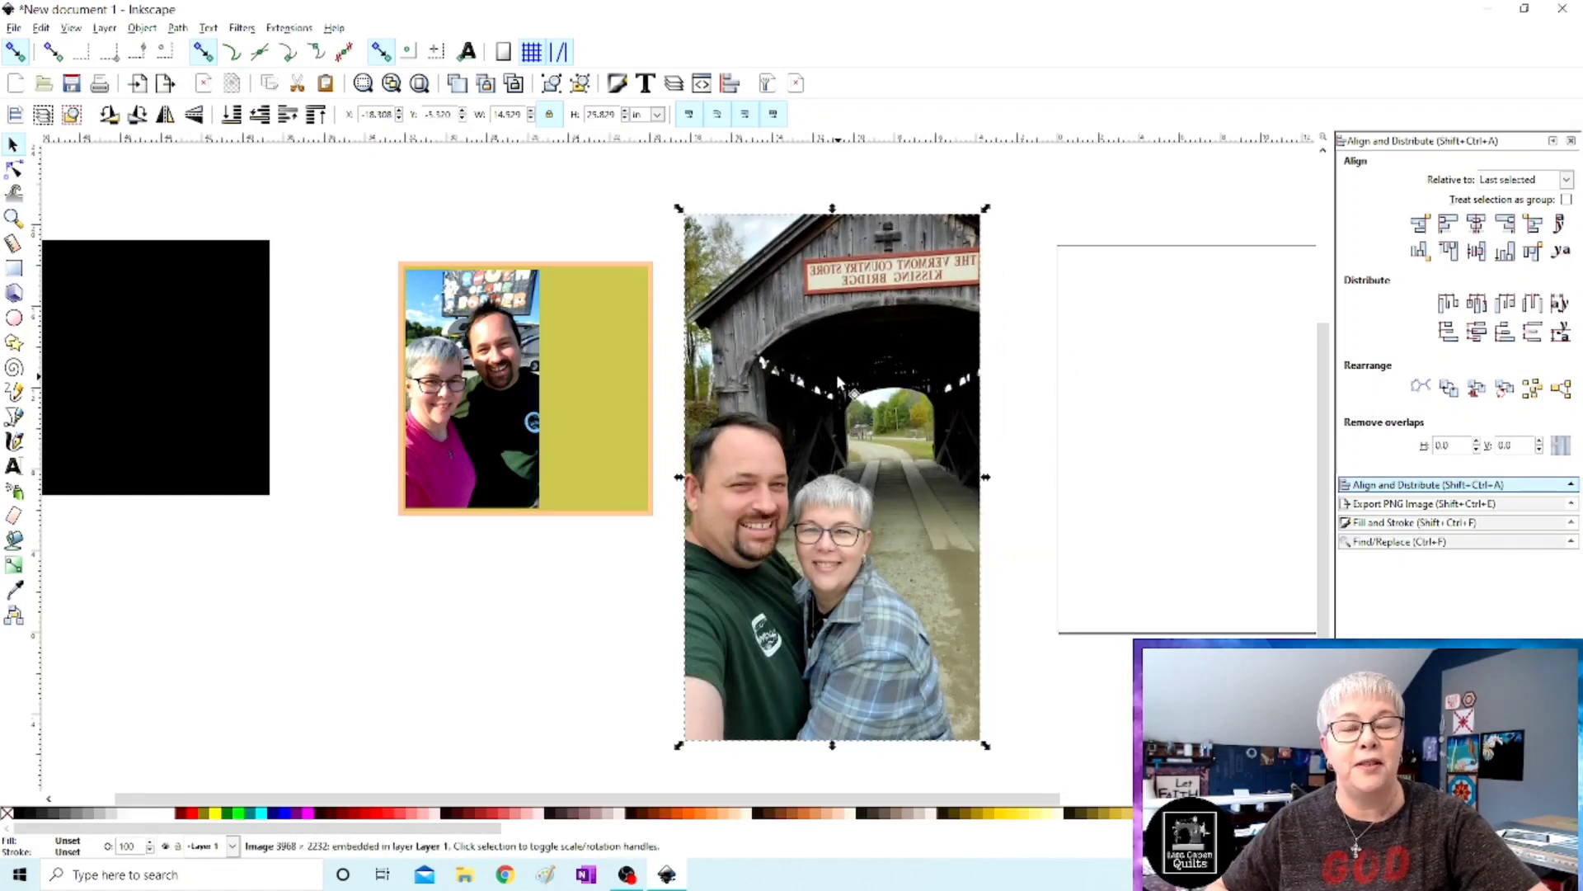
{"action": "left_click", "coordinate": [166, 117]}
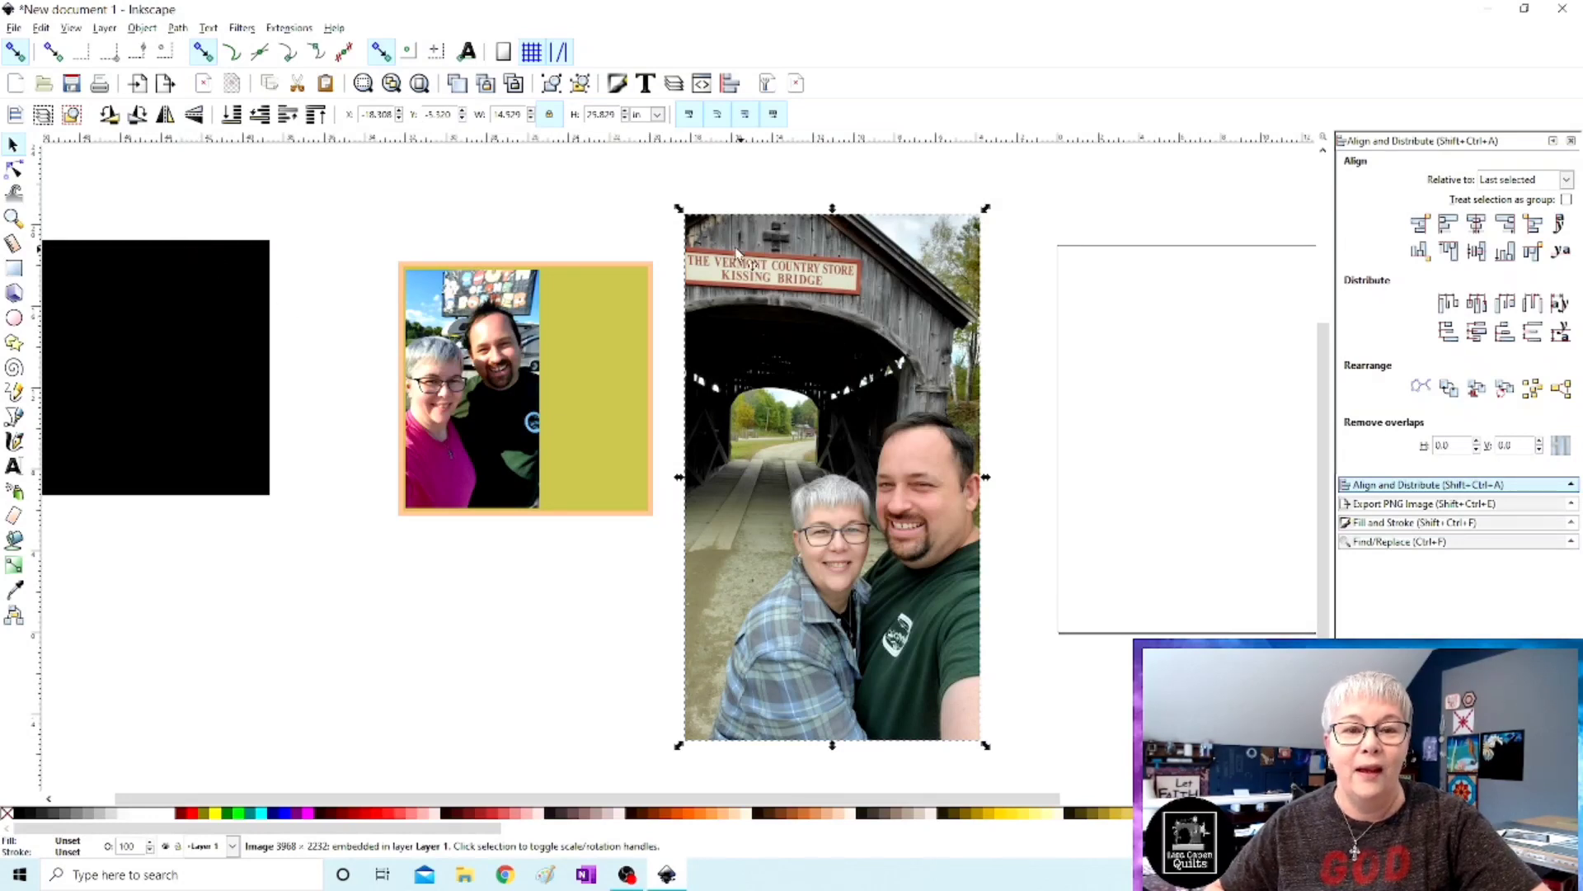
{"action": "left_click_drag", "start_coordinate": [713, 228], "coordinate": [578, 297]}
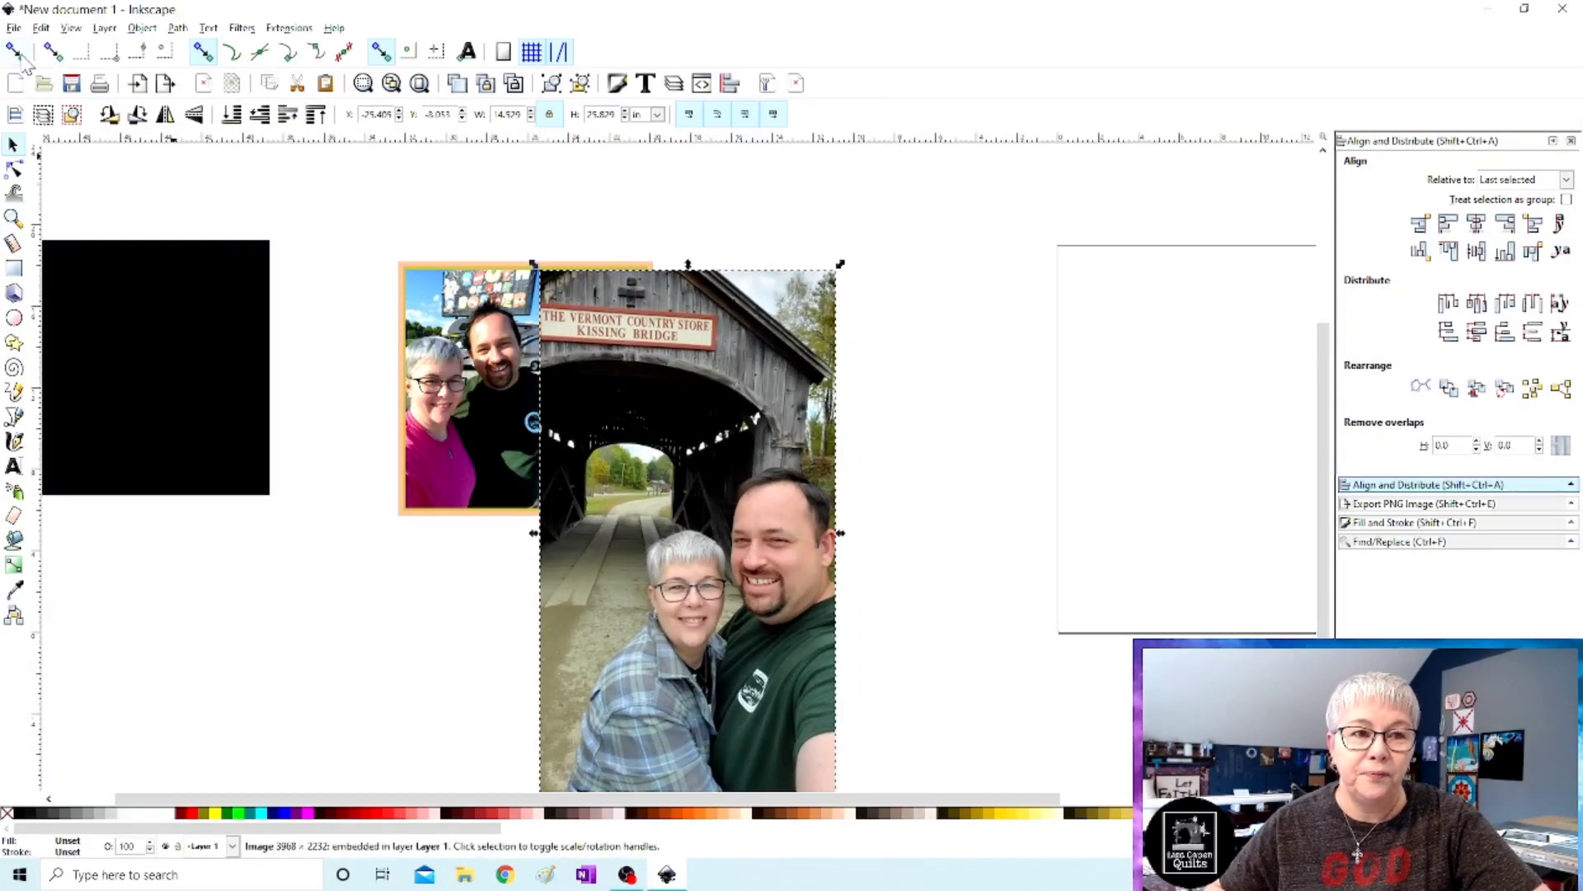
{"action": "scroll", "coordinate": [606, 445], "scroll_direction": "down", "scroll_amount": 2}
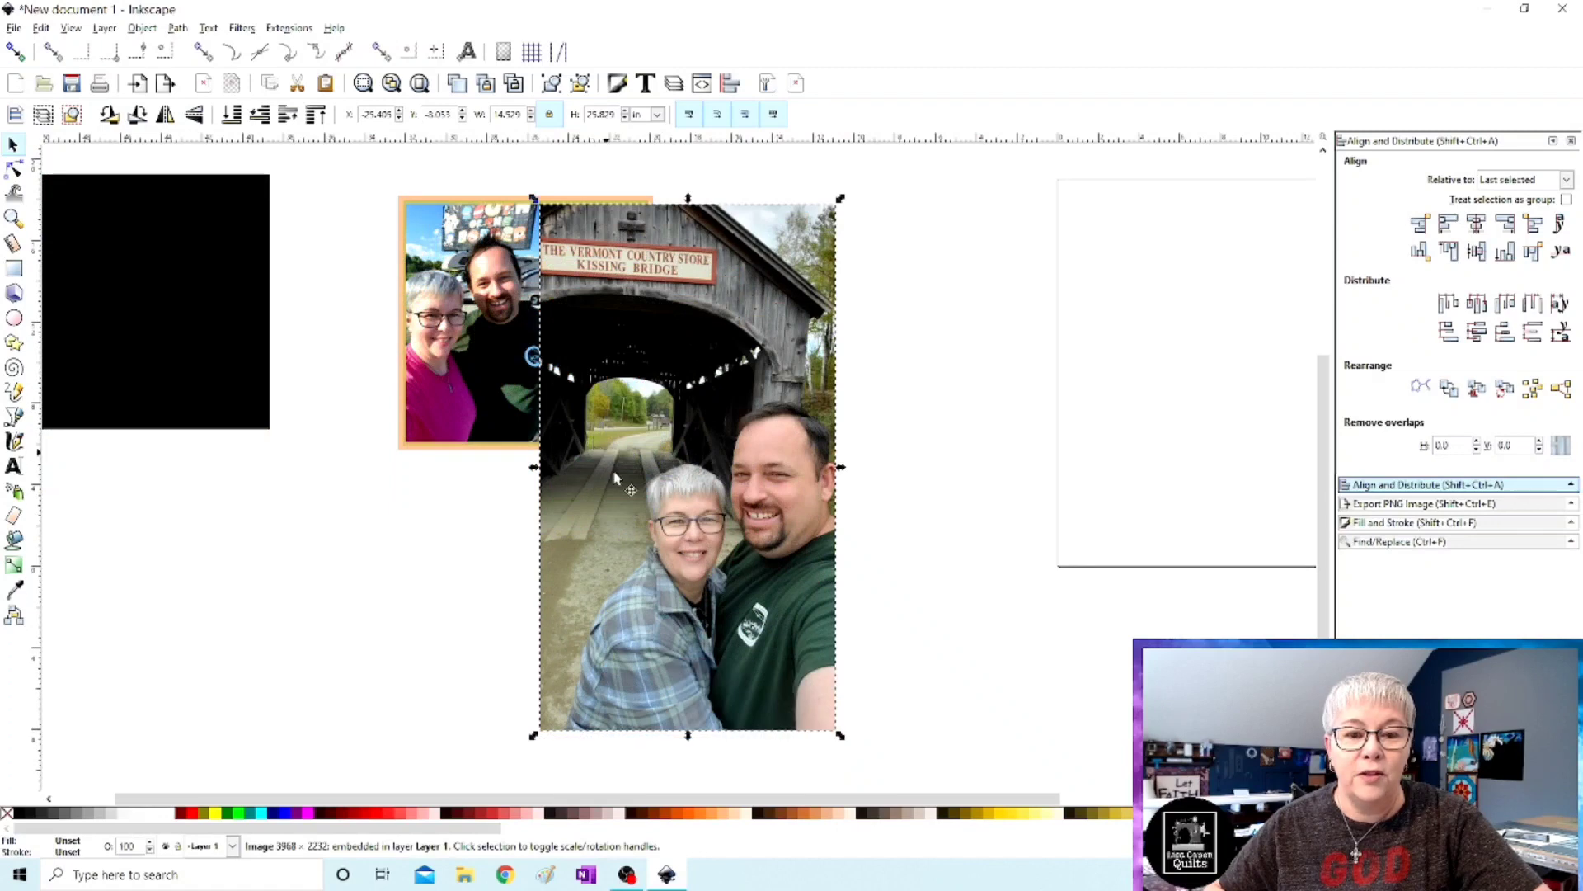
Scale the bridge photo down proportionally to about 5.1 by 9.1 in so it fits within the green square beside the first photo.
{"action": "left_click_drag", "start_coordinate": [840, 735], "coordinate": [650, 456]}
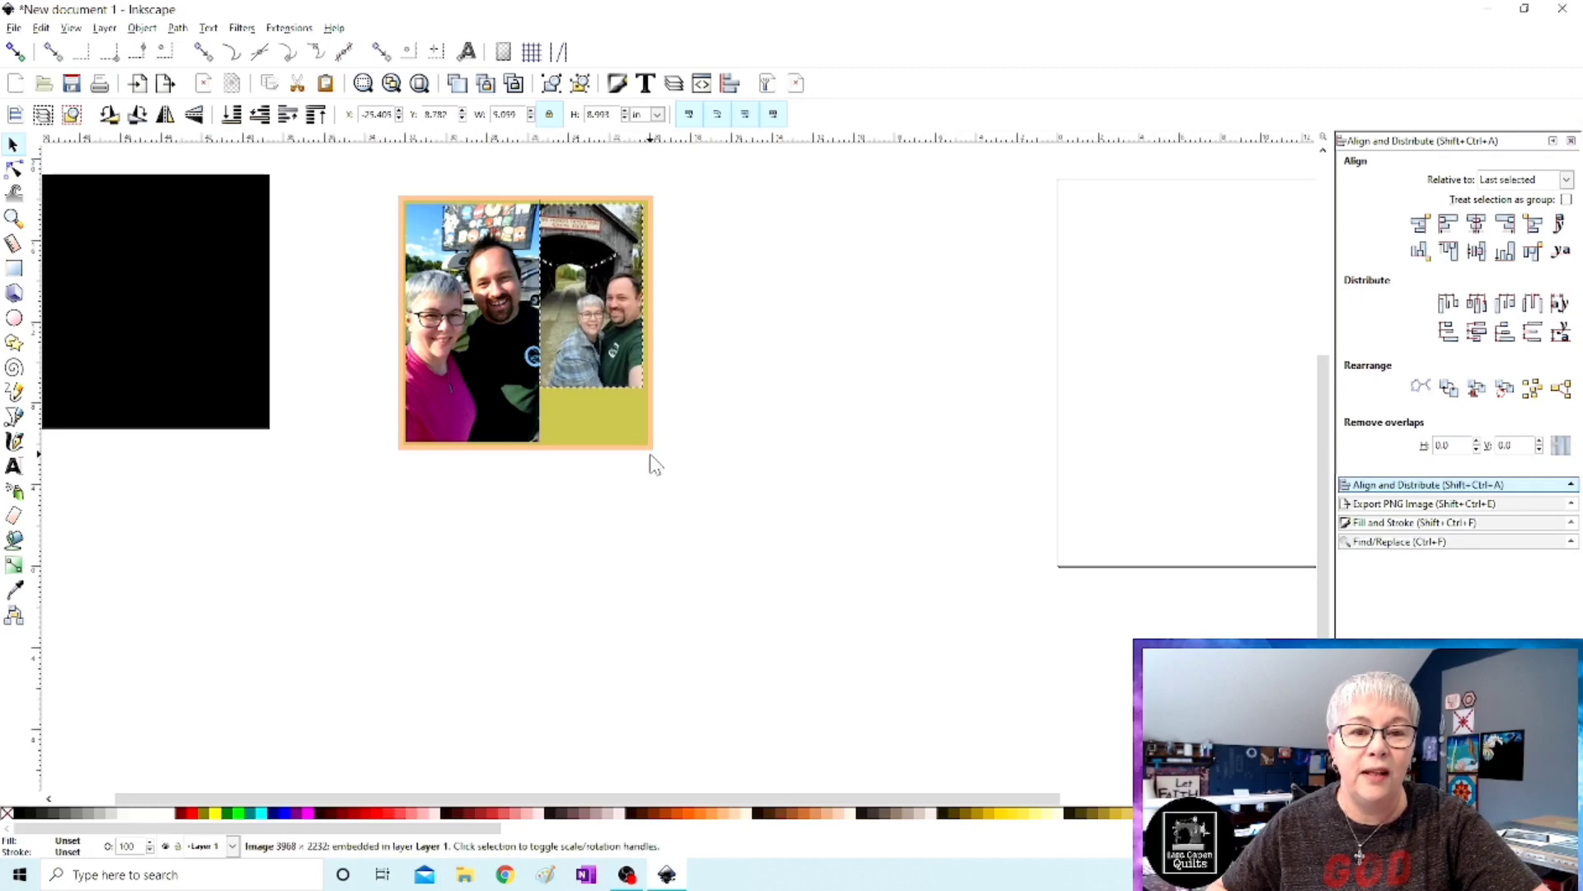
{"action": "scroll", "coordinate": [529, 257], "scroll_direction": "up", "scroll_amount": 3}
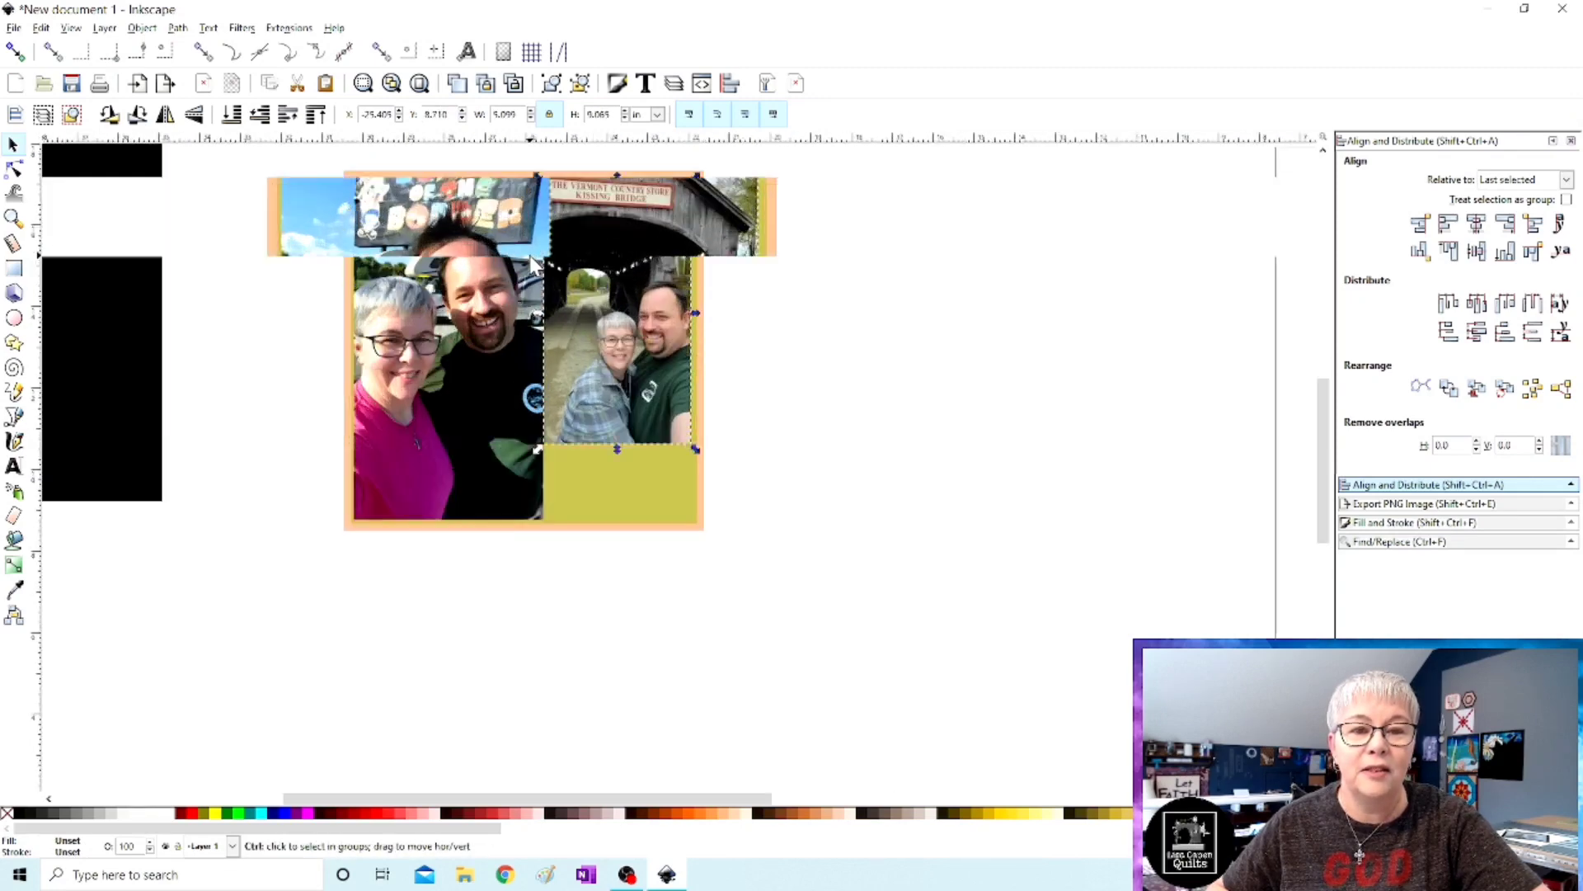
{"action": "key", "text": "Escape"}
{"action": "scroll", "coordinate": [660, 330], "scroll_direction": "up", "scroll_amount": 3}
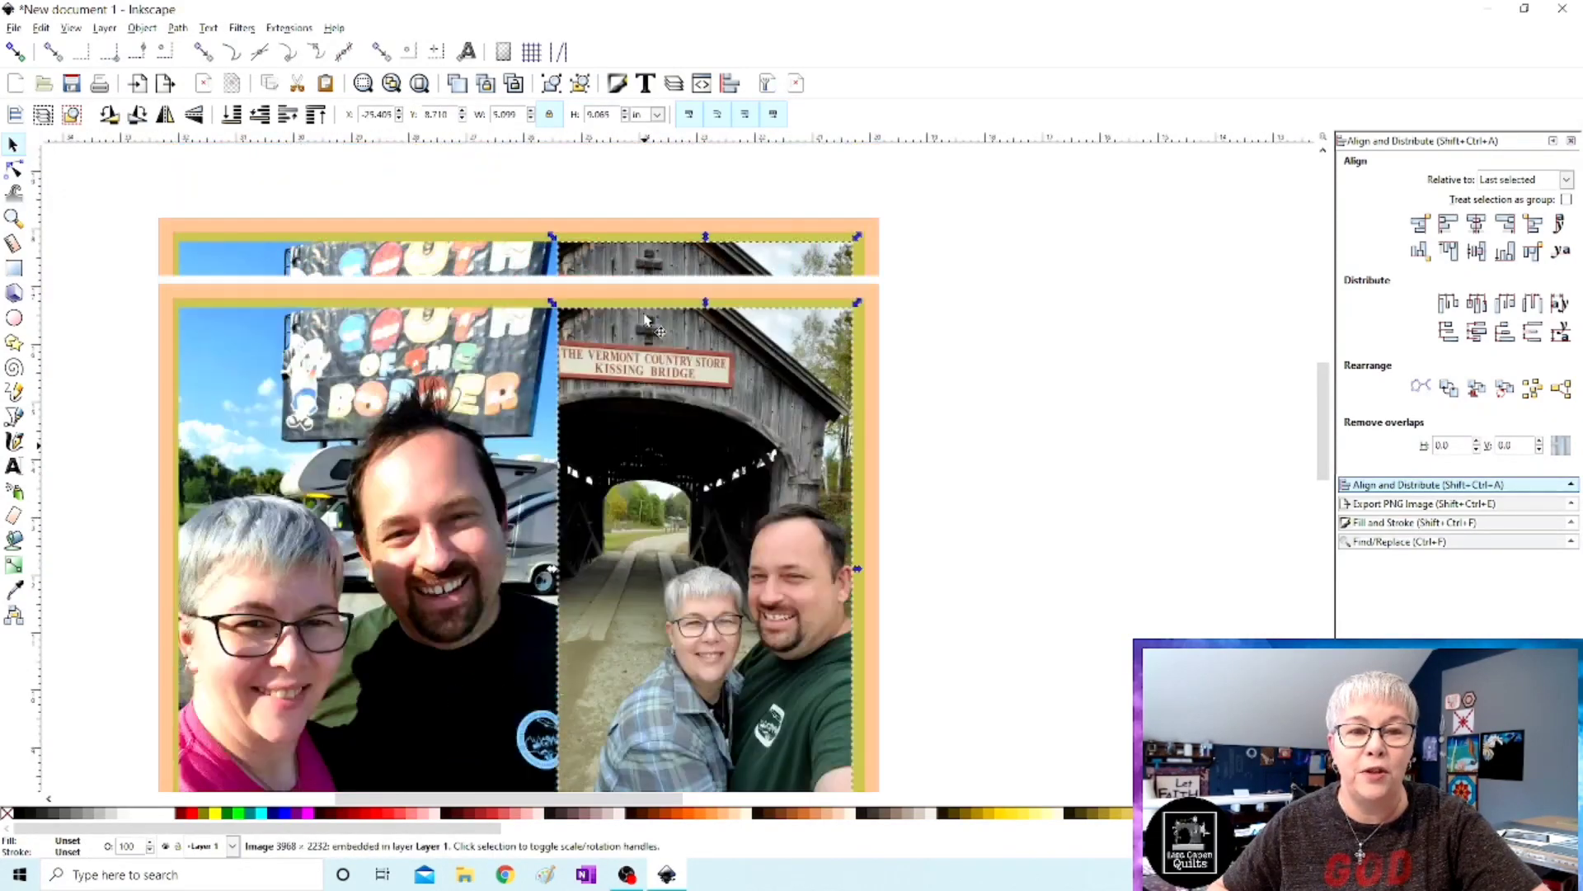
Shift the bridge photo slightly right to leave a narrow green gap between the two photos, and deselect it.
{"action": "left_click", "coordinate": [650, 377]}
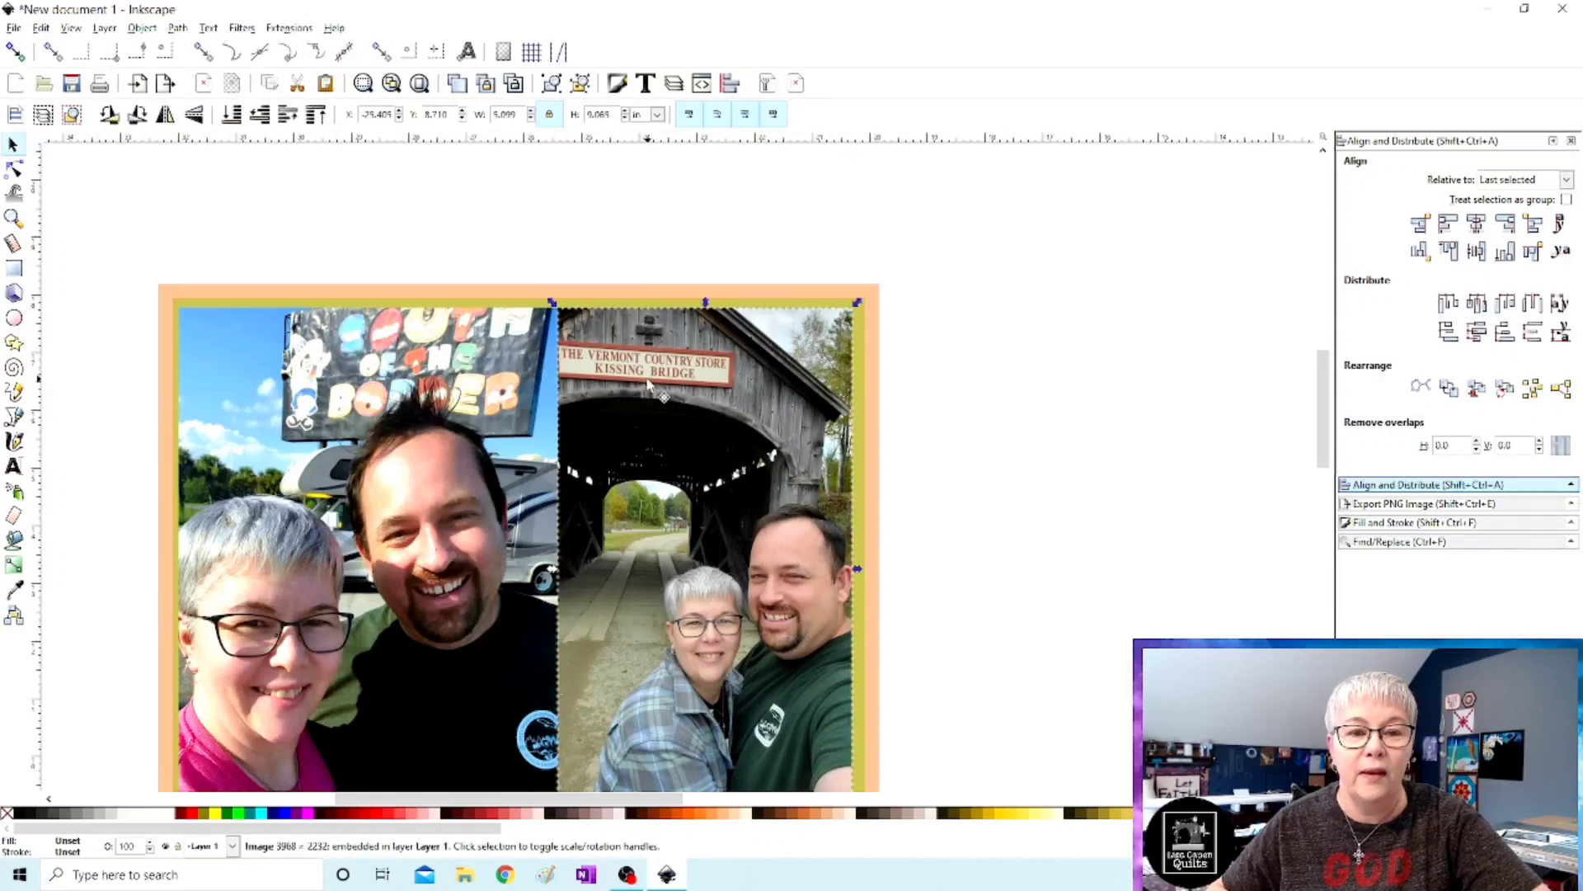
{"action": "left_click_drag", "start_coordinate": [650, 377], "coordinate": [655, 378]}
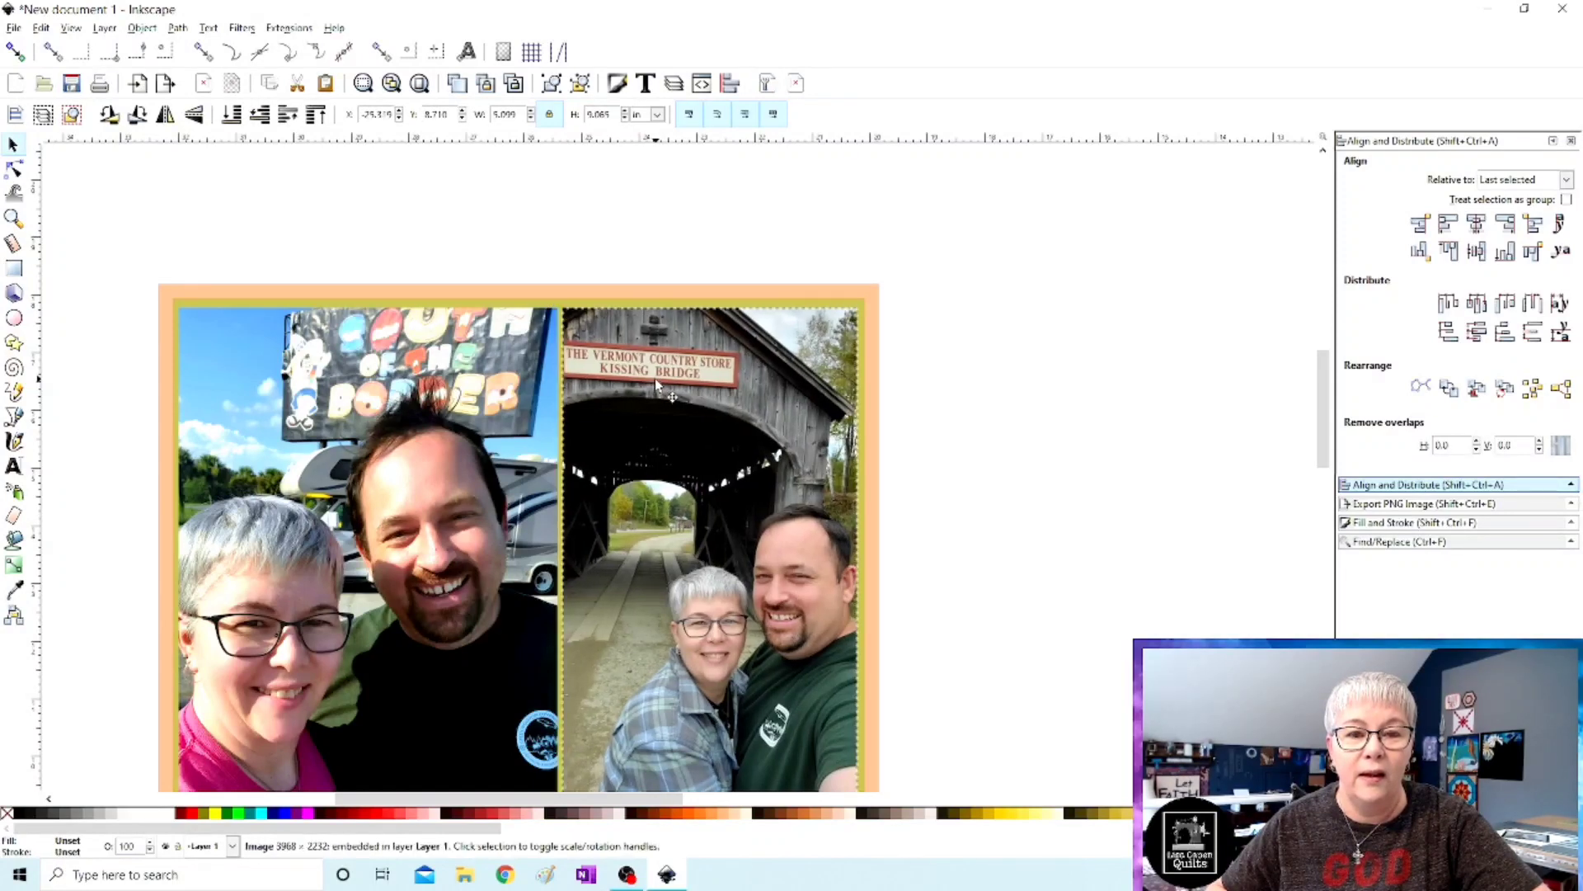
{"action": "scroll", "coordinate": [655, 378], "scroll_direction": "up", "scroll_amount": 2}
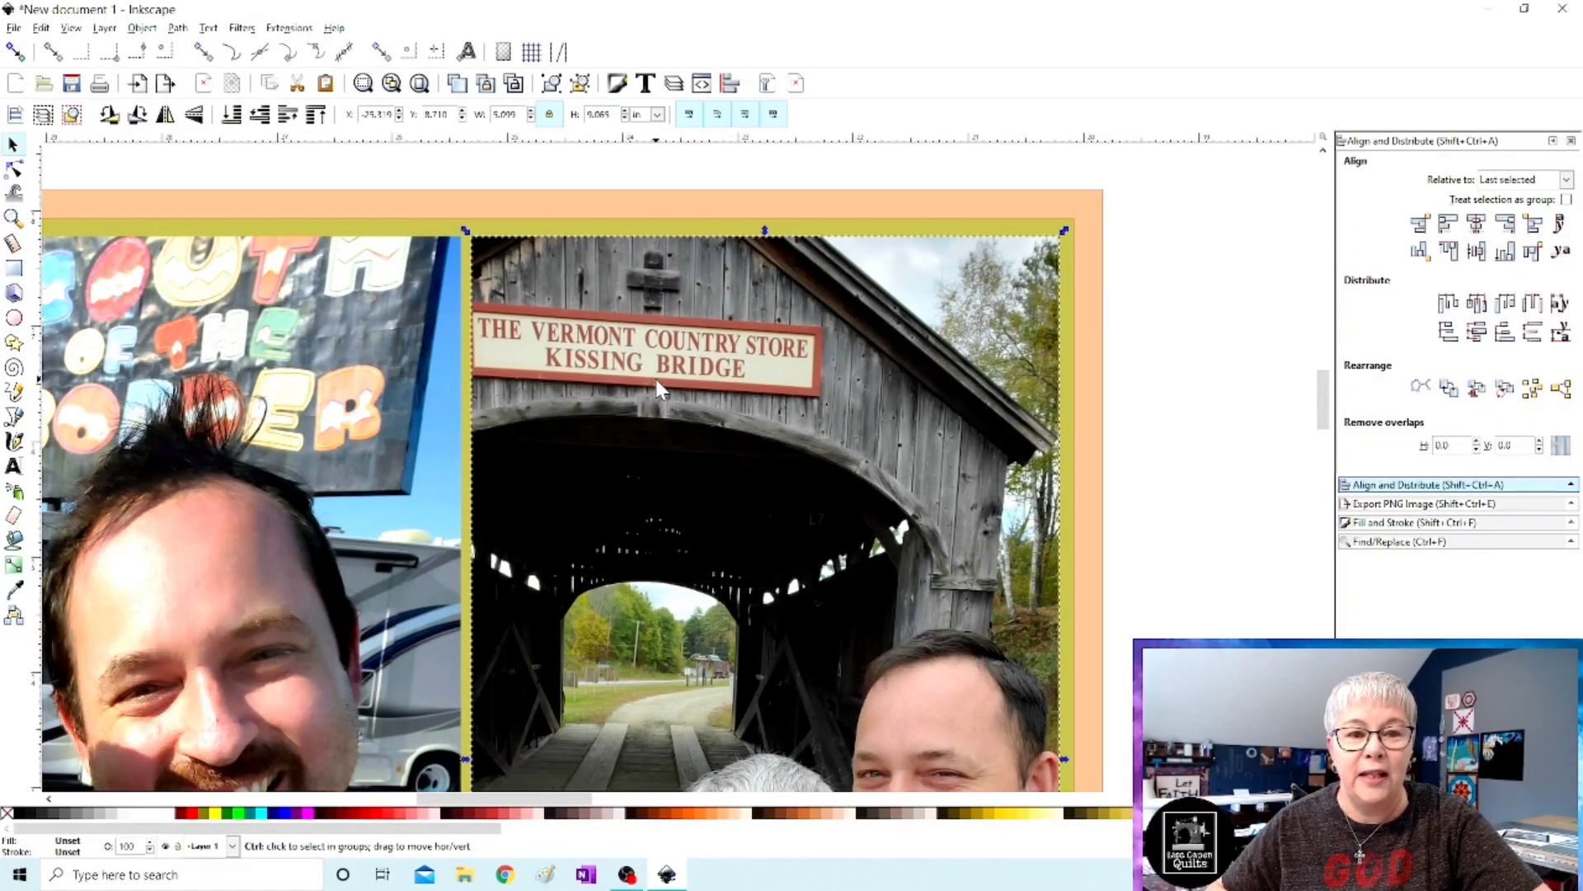
{"action": "scroll", "coordinate": [656, 379], "scroll_direction": "down", "scroll_amount": 2}
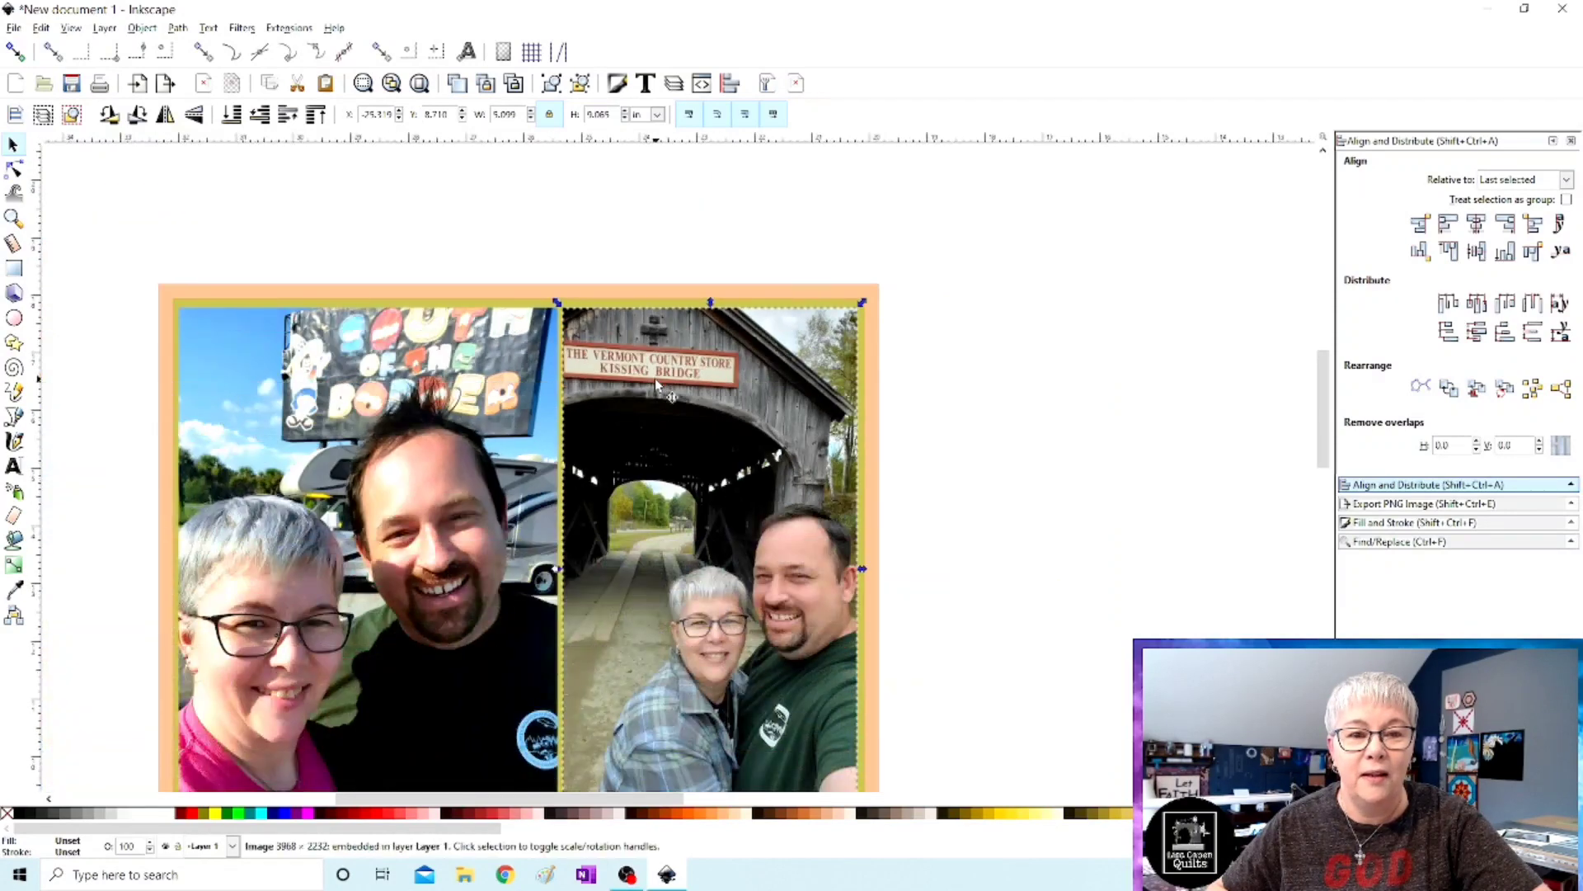
{"action": "scroll", "coordinate": [654, 378], "scroll_direction": "down", "scroll_amount": 5}
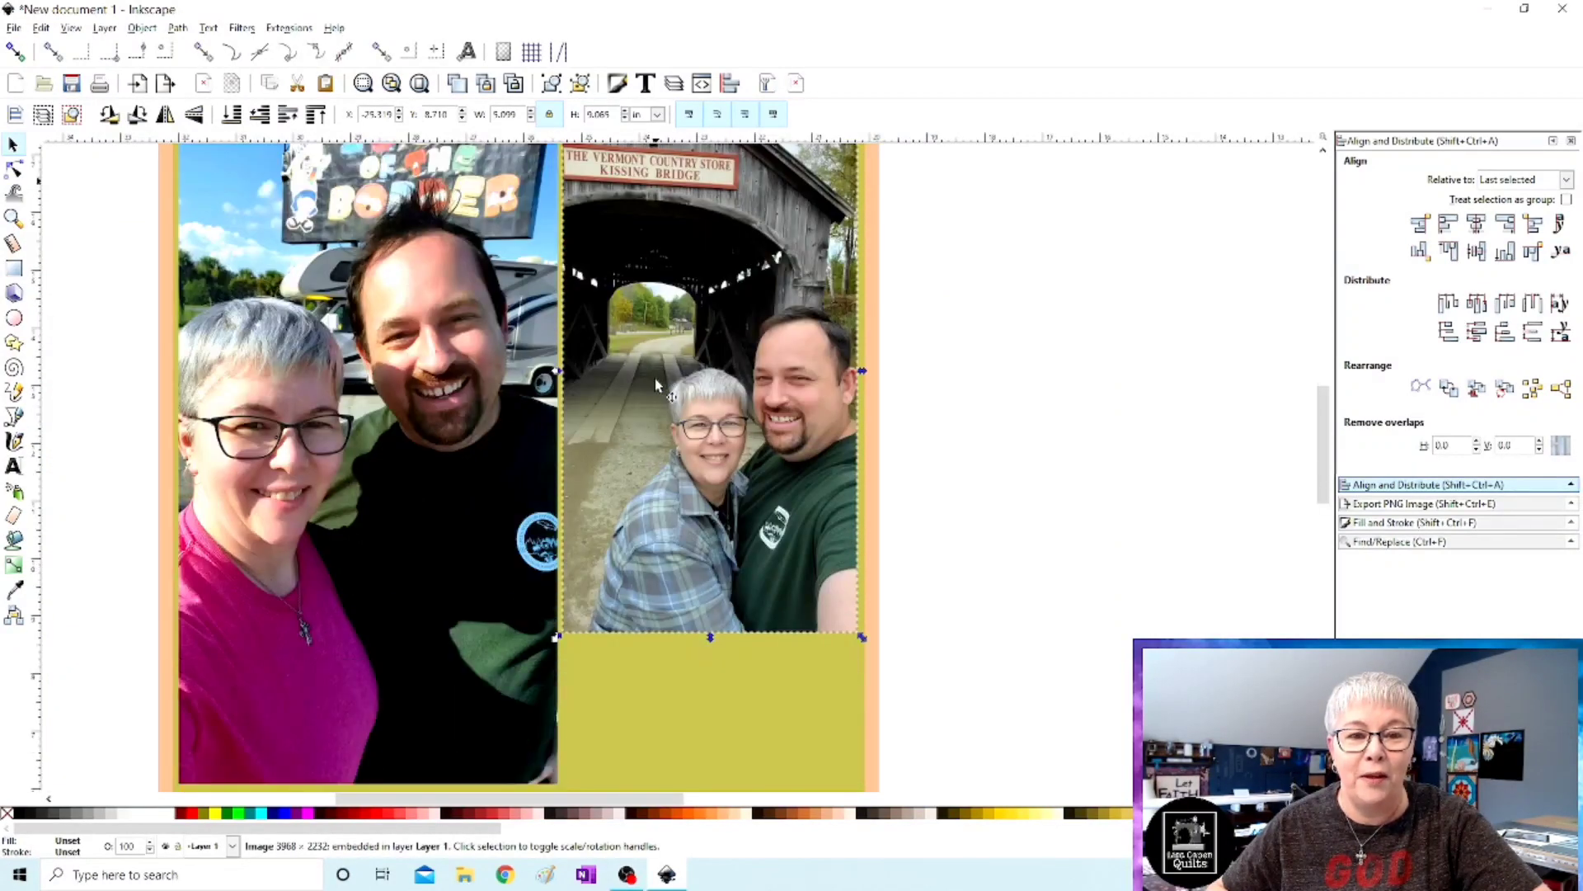
{"action": "left_click", "coordinate": [962, 495]}
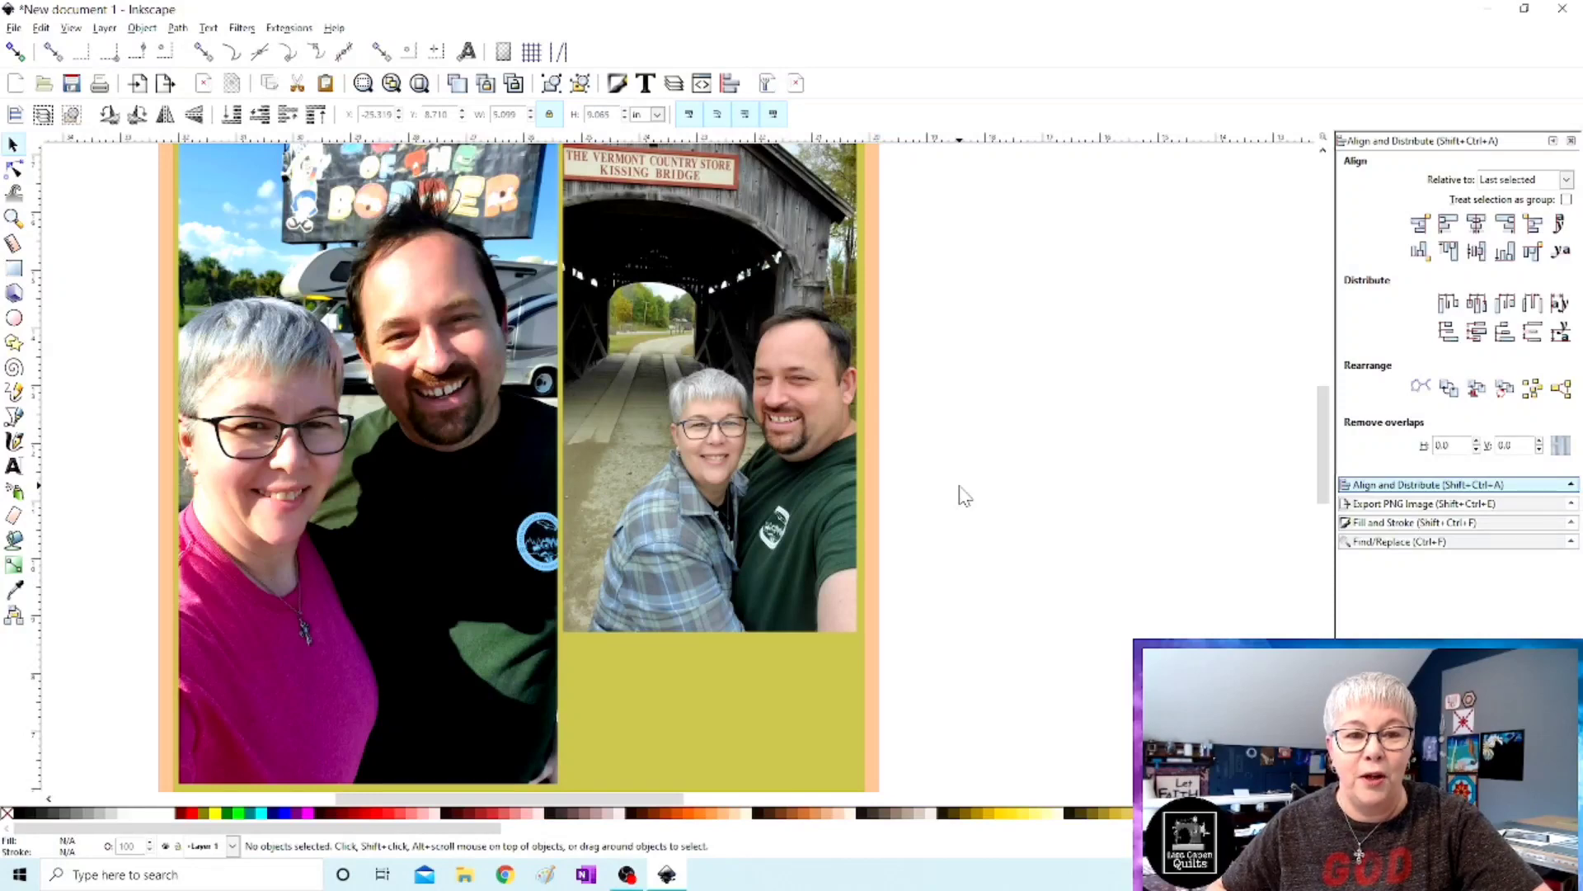
Add the text "Loving our Adventures" on three lines in the empty canvas to the right of the pillow design.
{"action": "scroll", "coordinate": [848, 722], "scroll_direction": "down", "scroll_amount": 2}
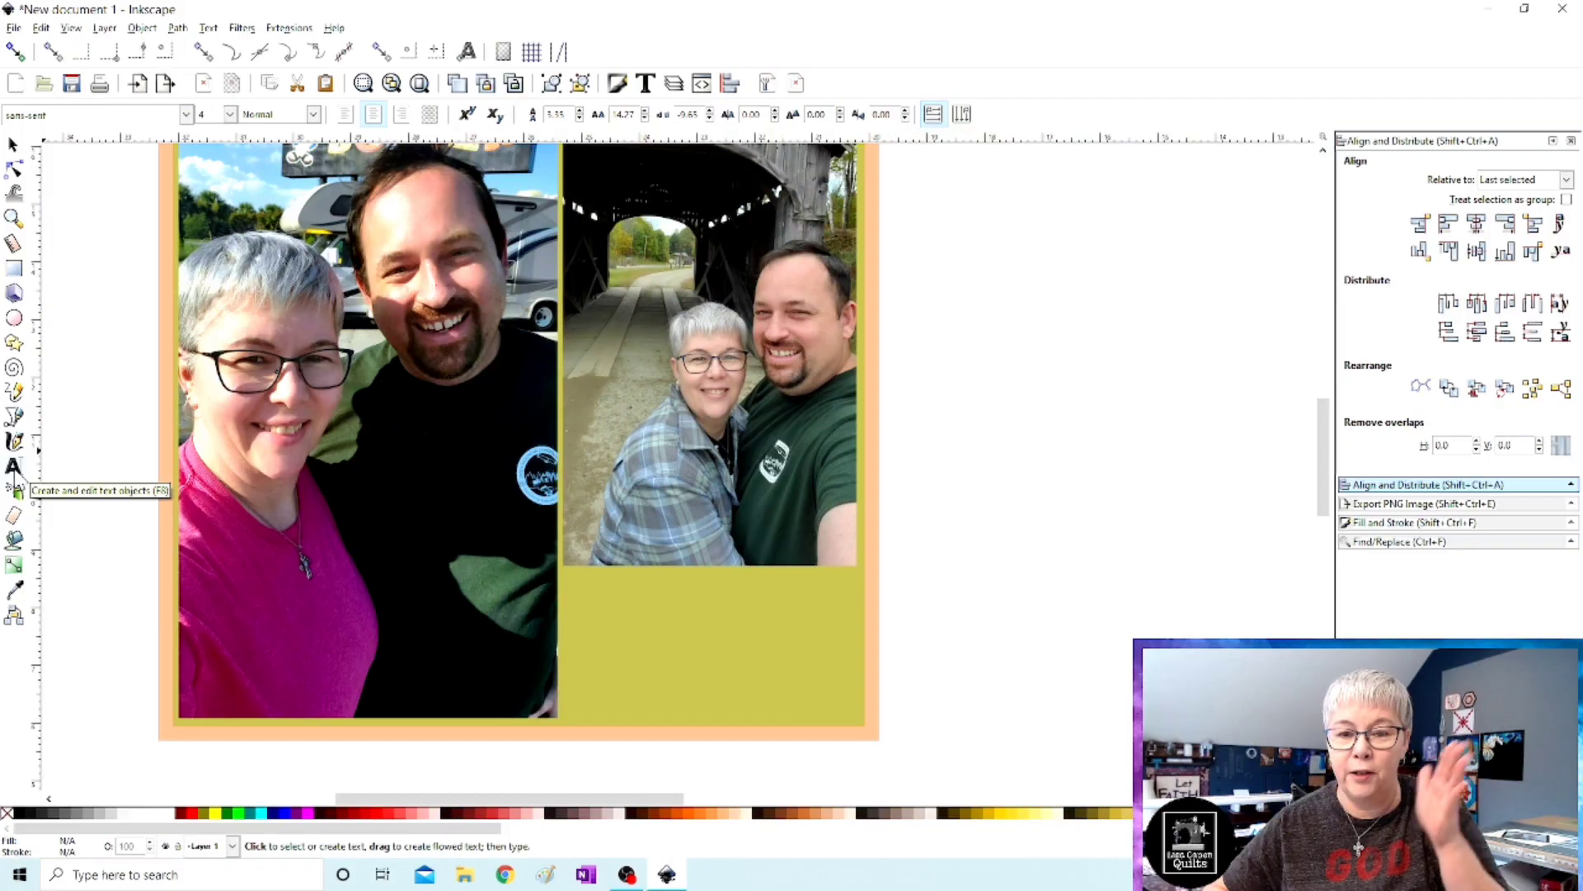
{"action": "left_click", "coordinate": [960, 340]}
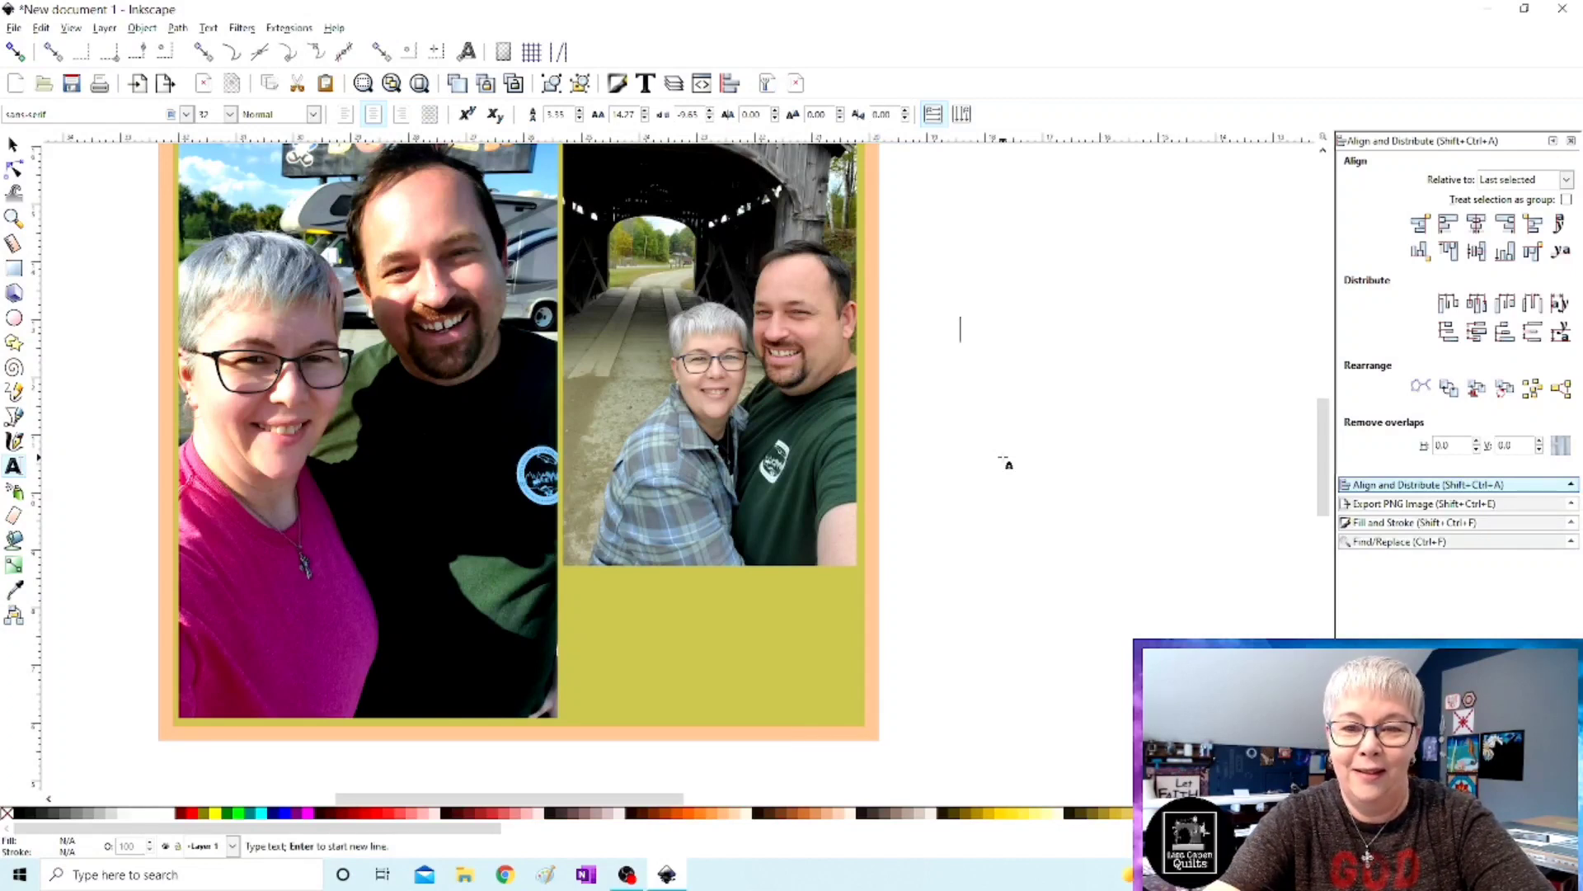
{"action": "type", "text": "Loving"}
{"action": "key", "text": "Return"}
{"action": "type", "text": "our"}
{"action": "key", "text": "Return"}
{"action": "type", "text": "Advent"}
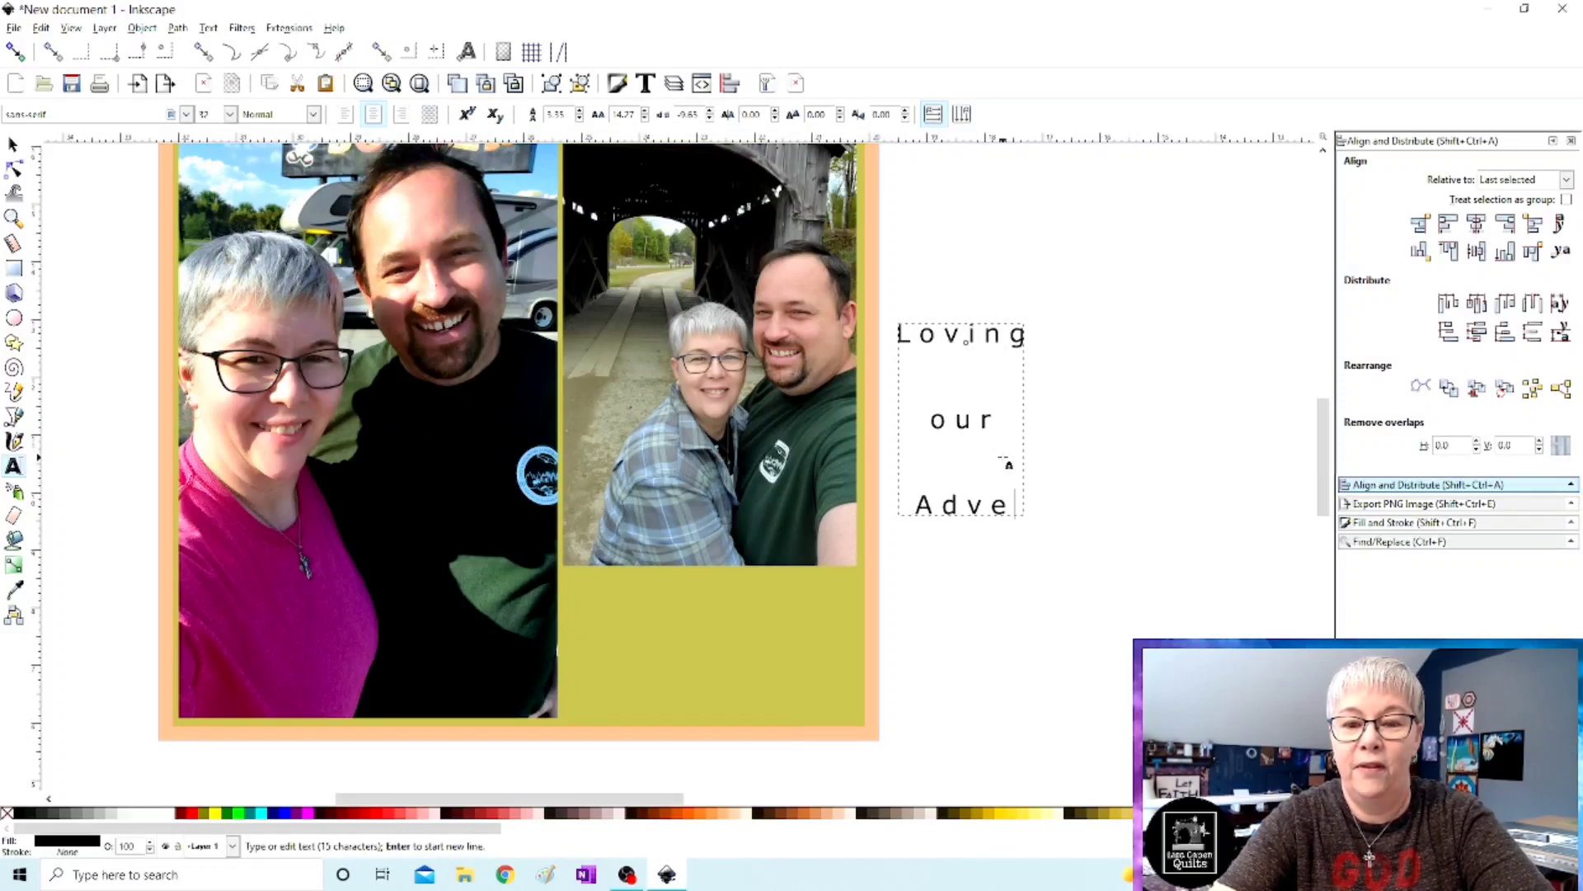
{"action": "type", "text": "ures"}
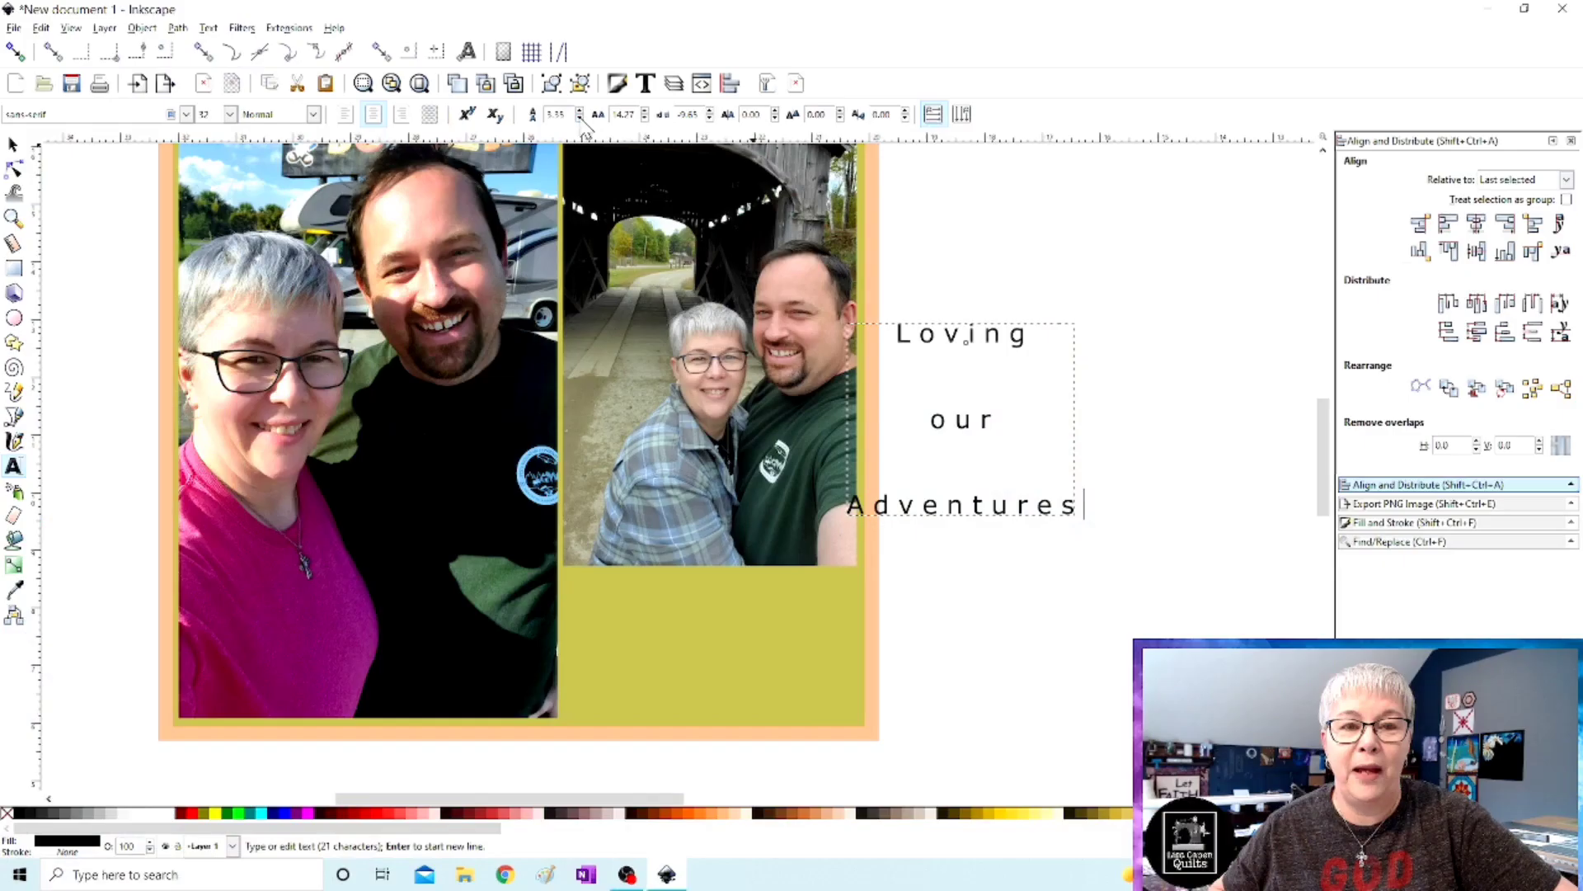
Reduce the text's line spacing to 1.09 and its letter spacing to below 1.
{"action": "scroll", "coordinate": [583, 119], "scroll_direction": "down", "scroll_amount": 14}
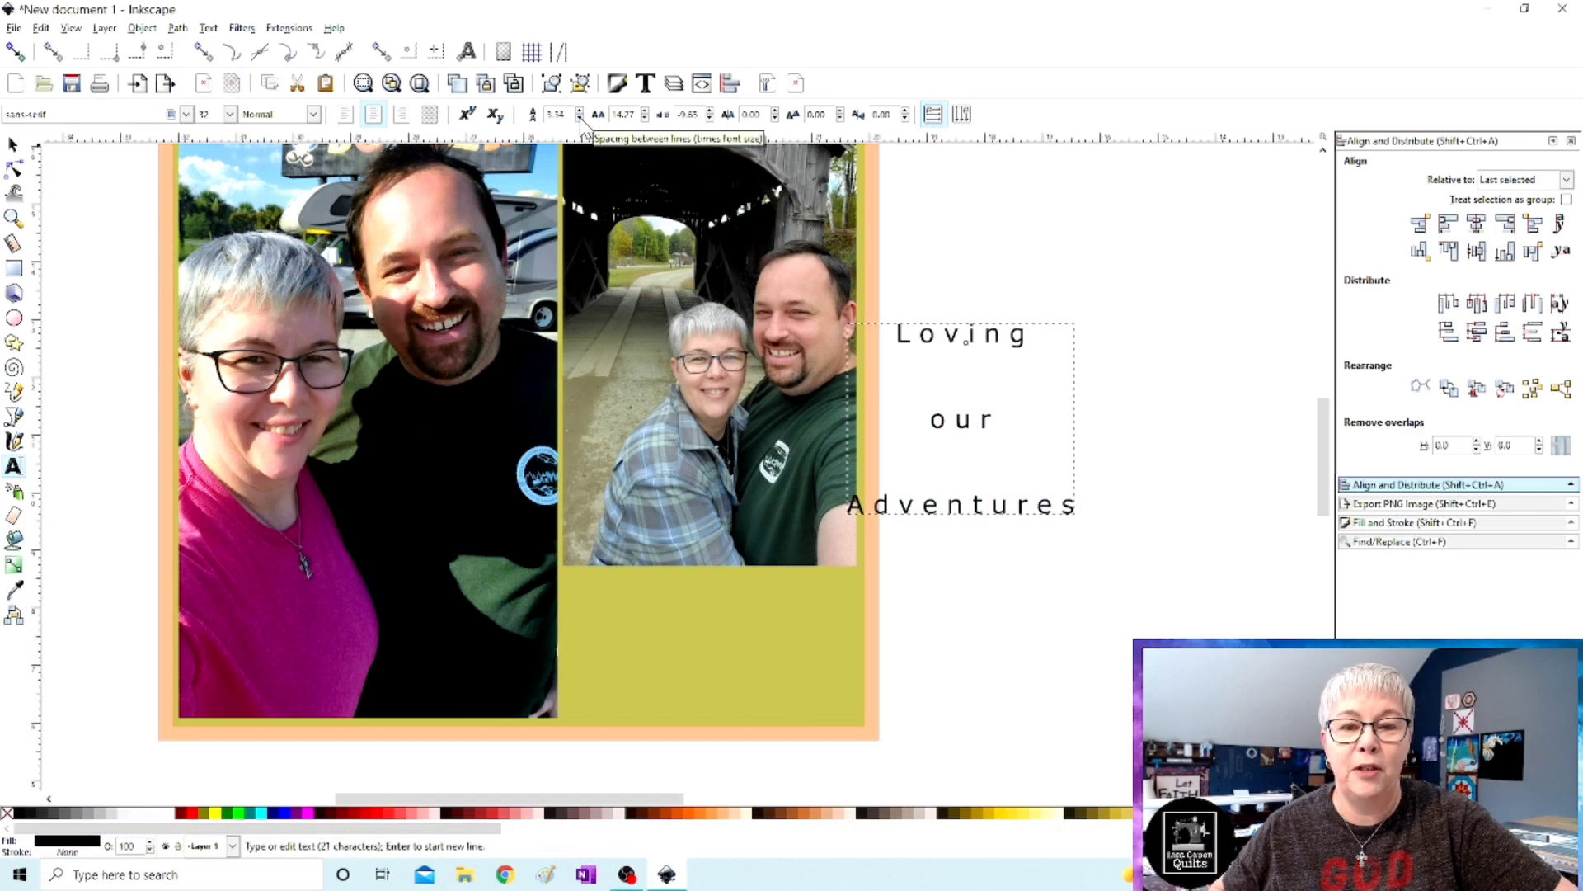
{"action": "scroll", "coordinate": [583, 120], "scroll_direction": "down", "scroll_amount": 4}
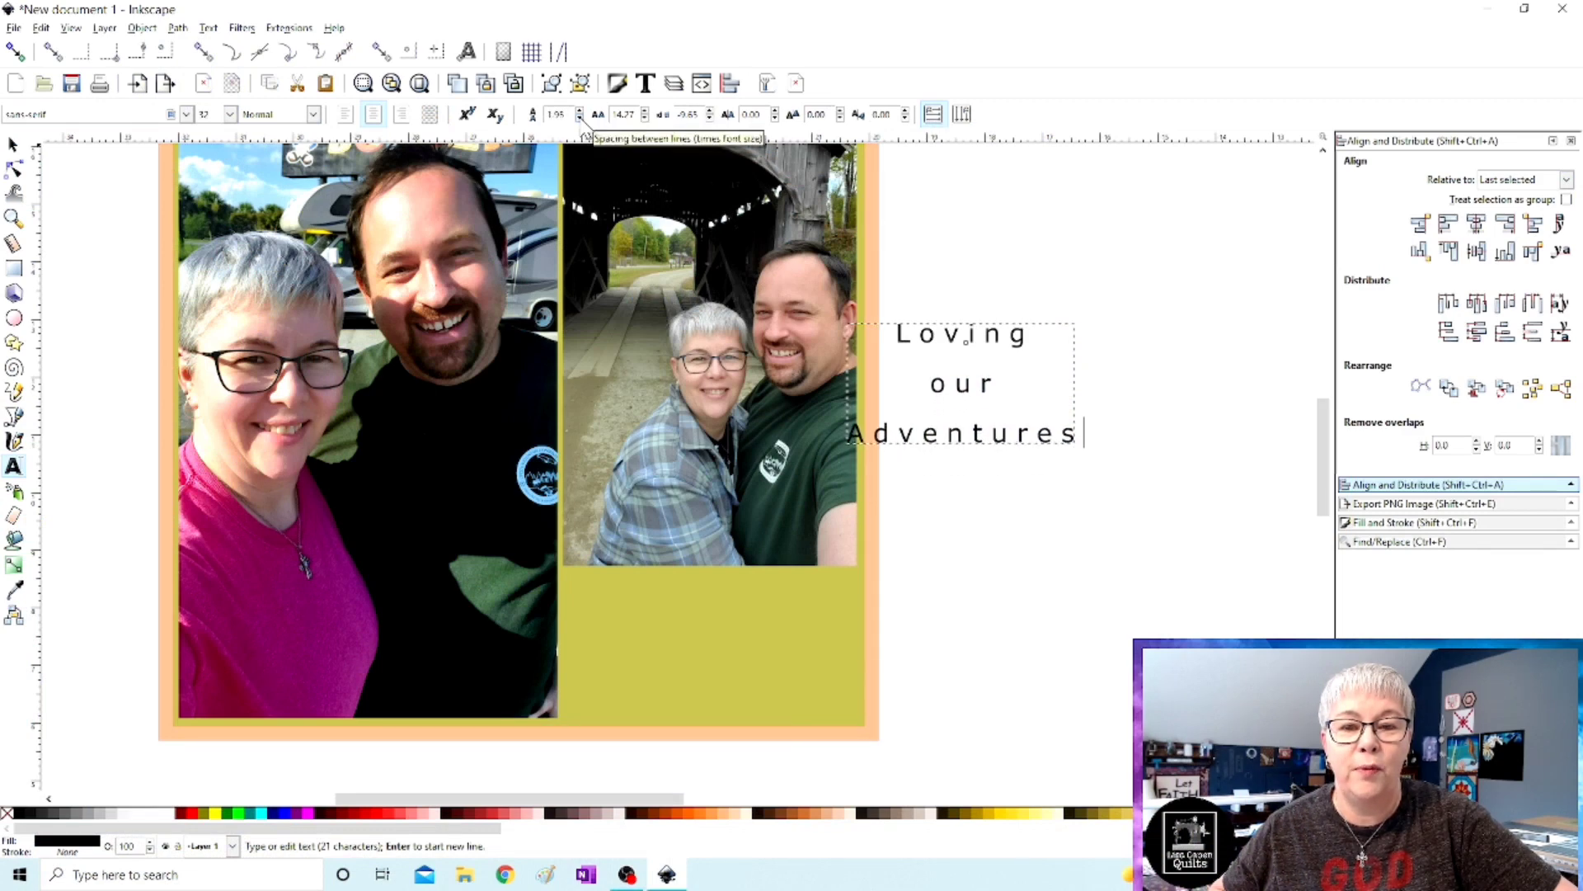
{"action": "scroll", "coordinate": [583, 120], "scroll_direction": "down", "scroll_amount": 3}
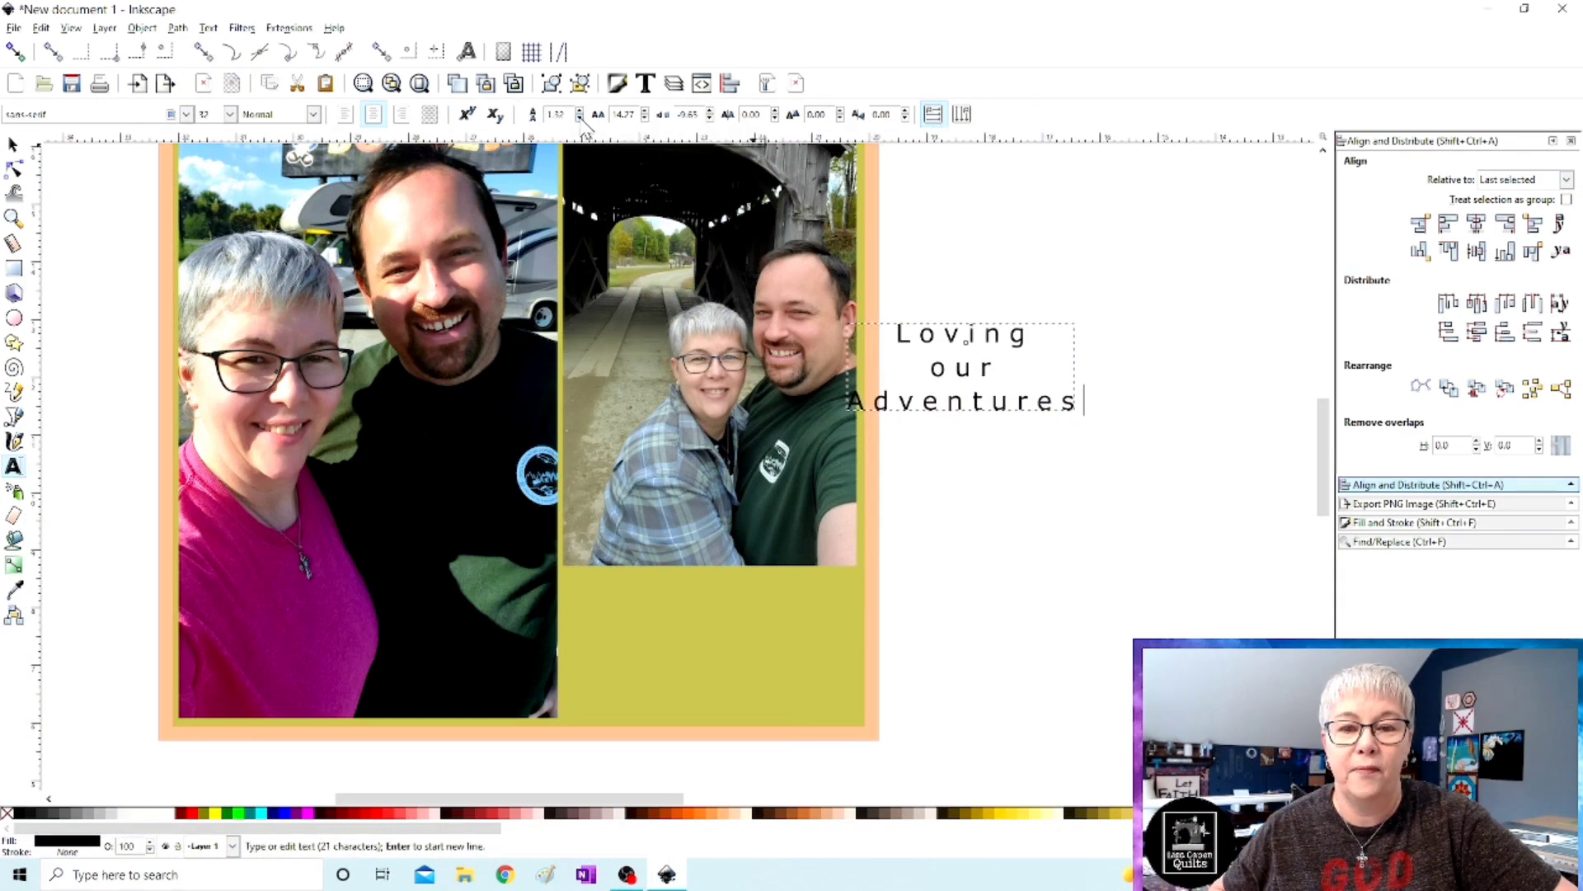
{"action": "scroll", "coordinate": [583, 120], "scroll_direction": "down", "scroll_amount": 2}
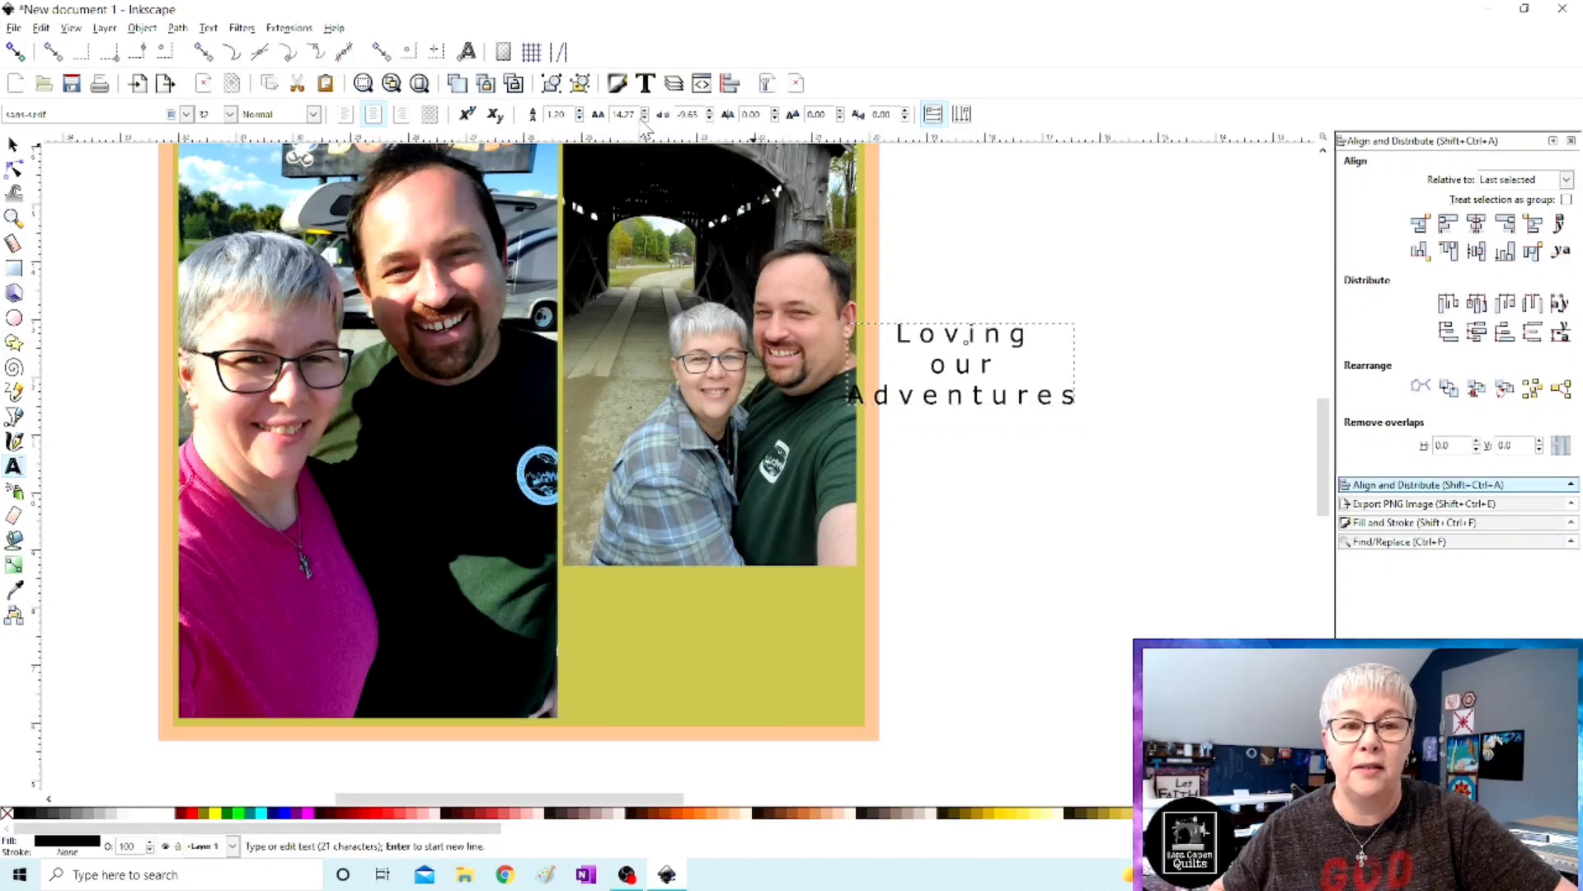
{"action": "scroll", "coordinate": [647, 126], "scroll_direction": "down", "scroll_amount": 4}
{"action": "scroll", "coordinate": [647, 126], "scroll_direction": "down", "scroll_amount": 20}
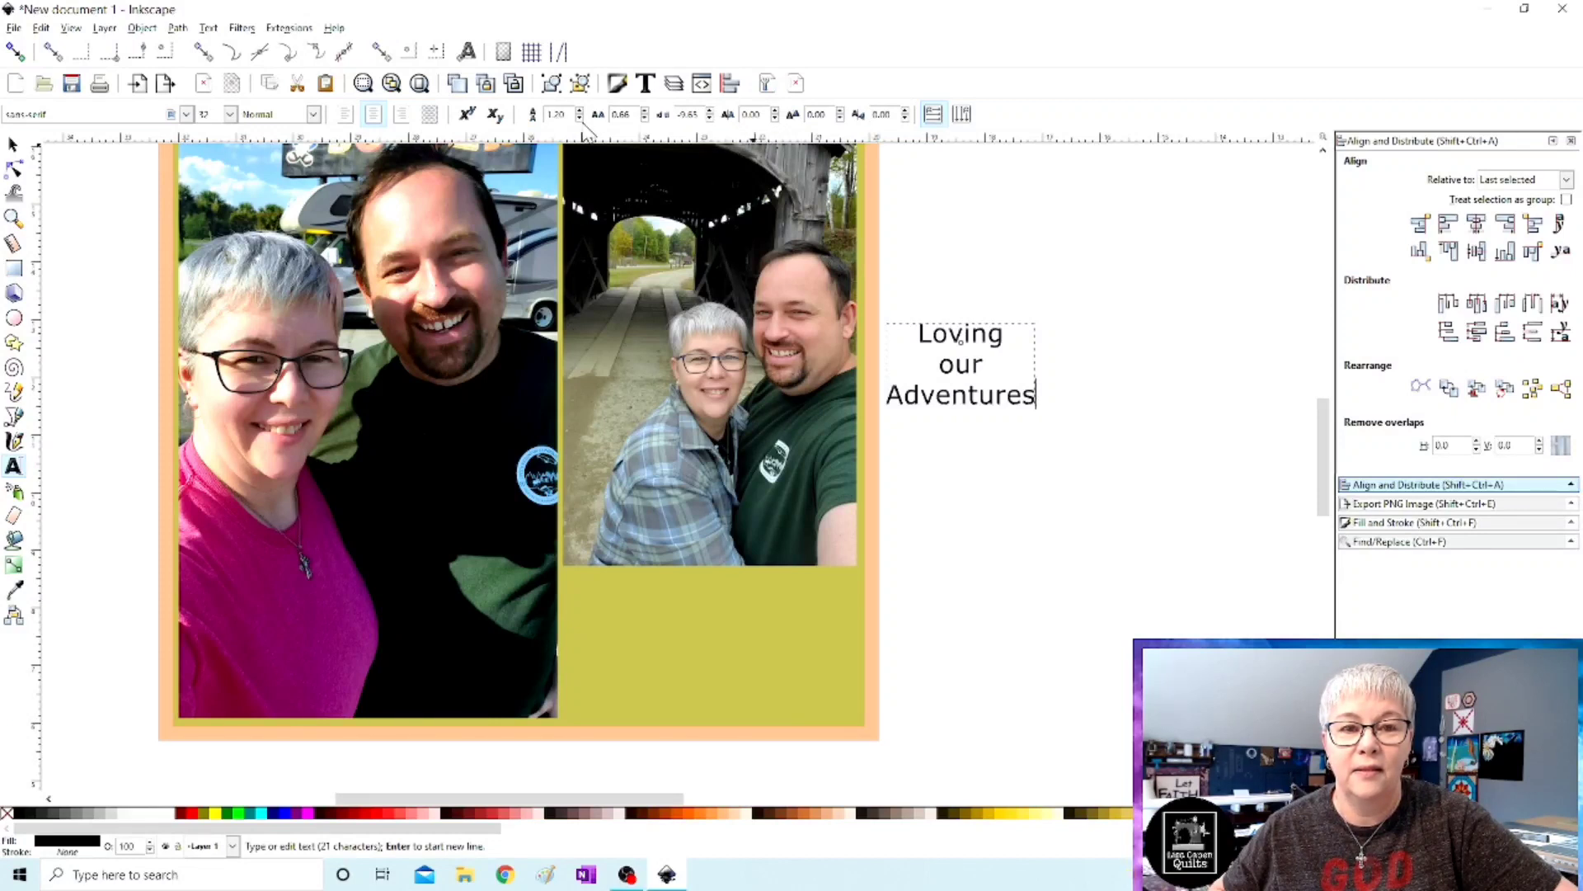
{"action": "scroll", "coordinate": [584, 124], "scroll_direction": "down", "scroll_amount": 2}
{"action": "scroll", "coordinate": [584, 124], "scroll_direction": "down", "scroll_amount": 9}
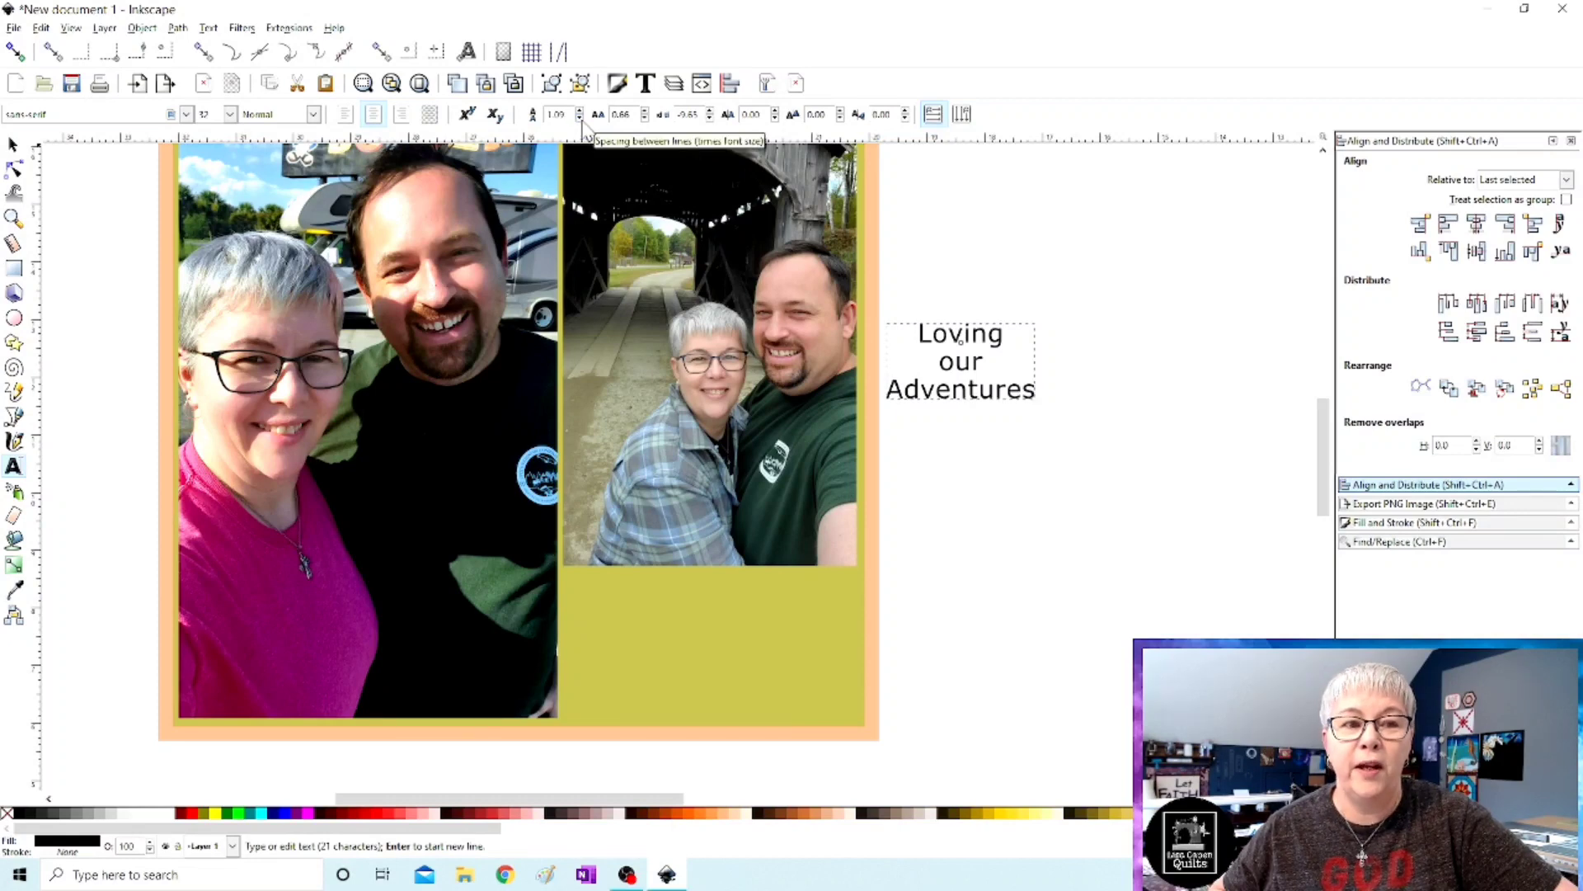
Change the font of the "Loving our Adventures" text to Sacramento.
{"action": "left_click", "coordinate": [188, 114]}
{"action": "scroll", "coordinate": [134, 302], "scroll_direction": "down", "scroll_amount": 15}
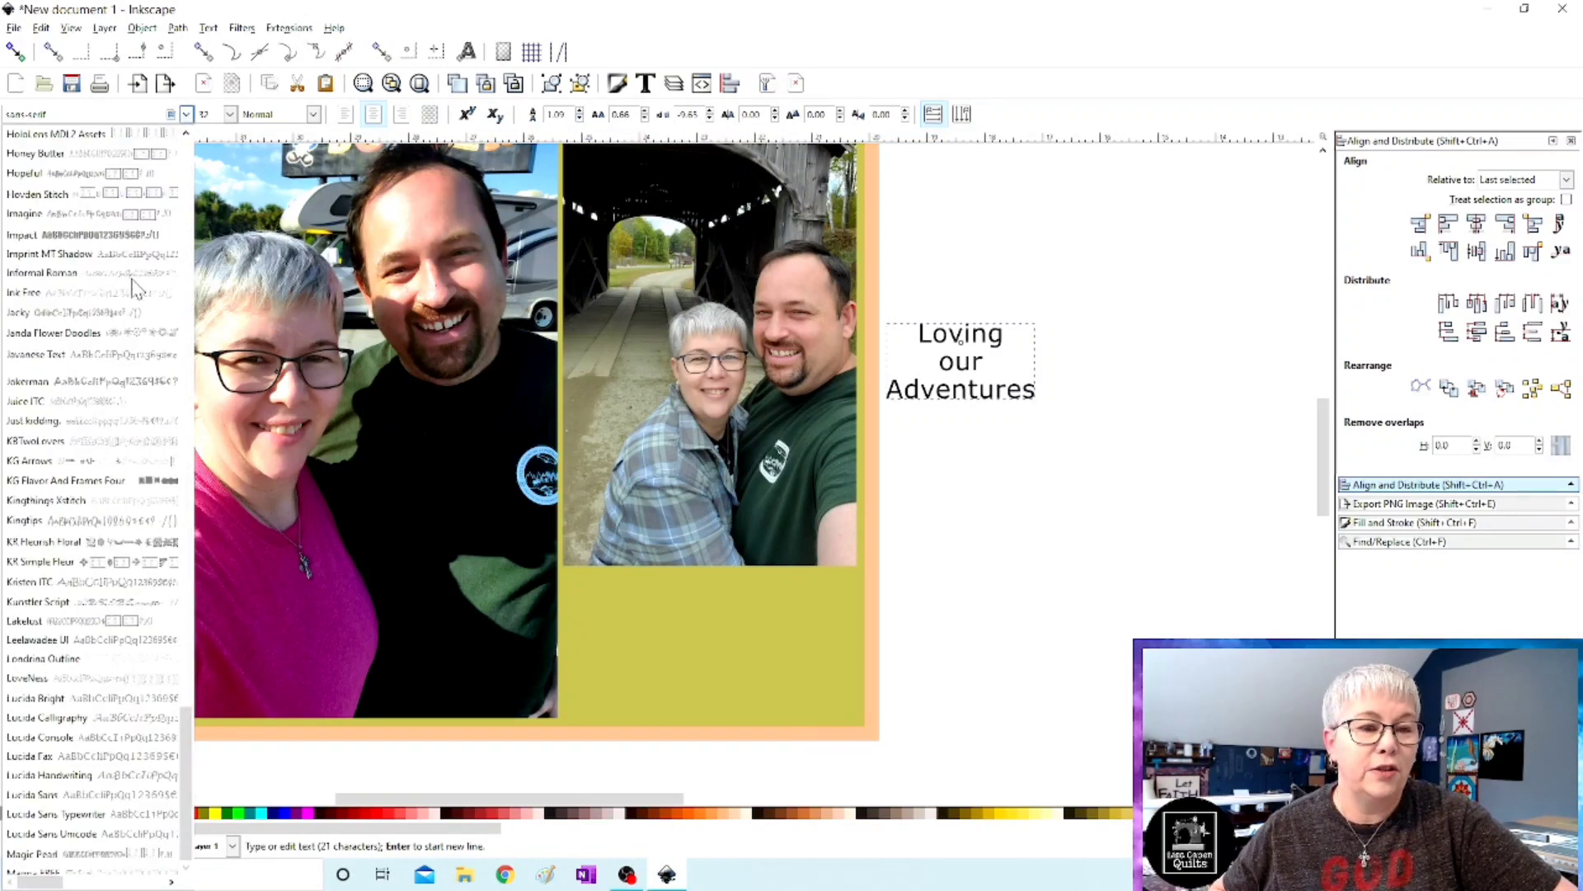
{"action": "scroll", "coordinate": [134, 302], "scroll_direction": "down", "scroll_amount": 20}
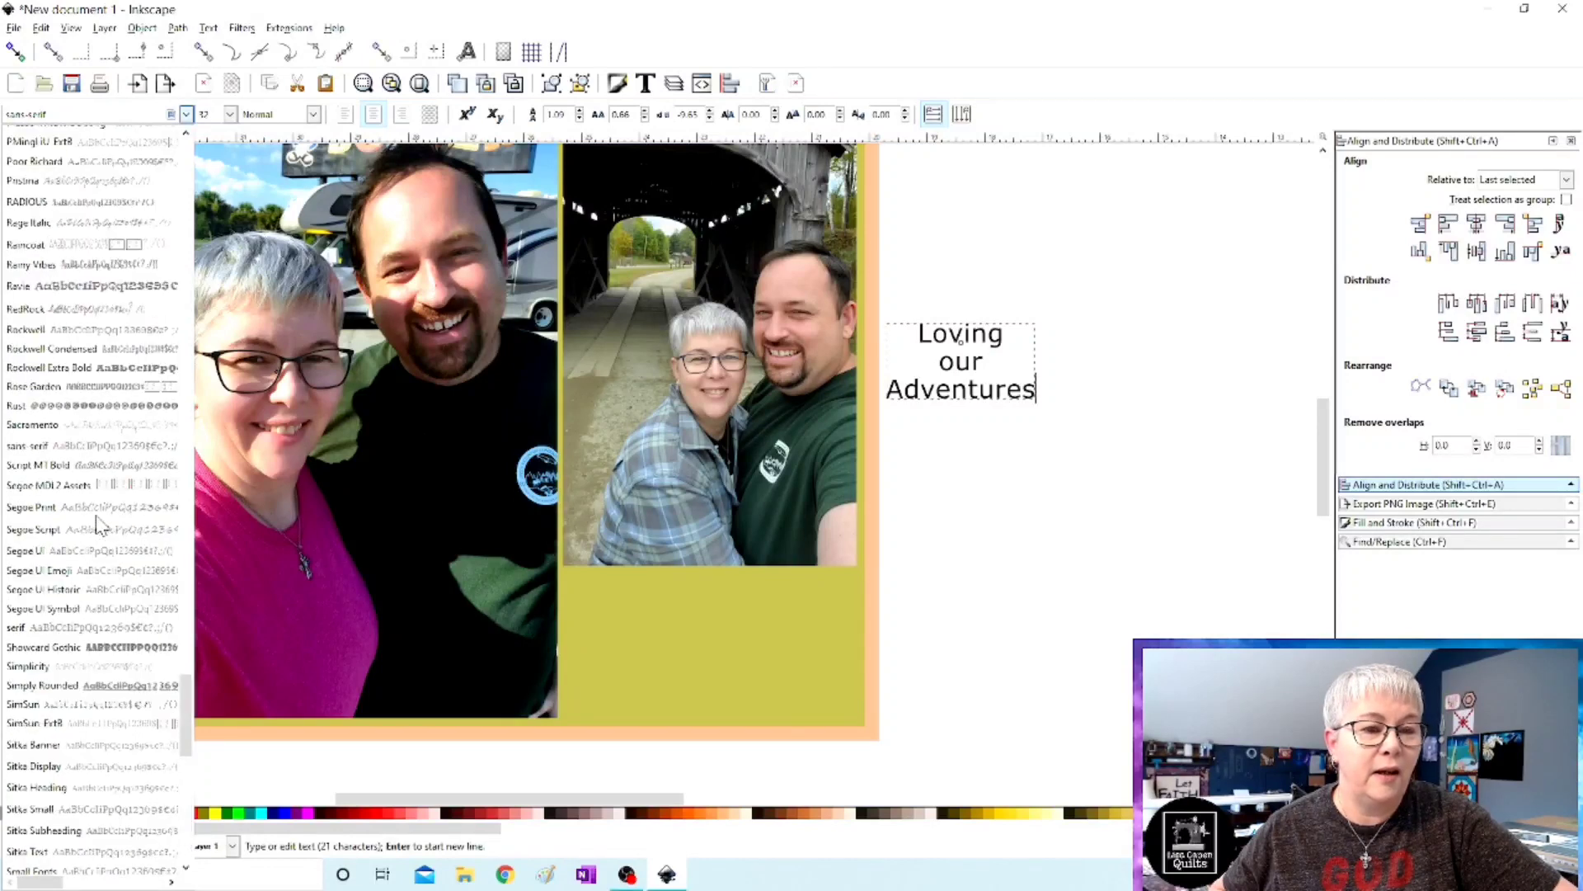
{"action": "scroll", "coordinate": [97, 521], "scroll_direction": "down", "scroll_amount": 3}
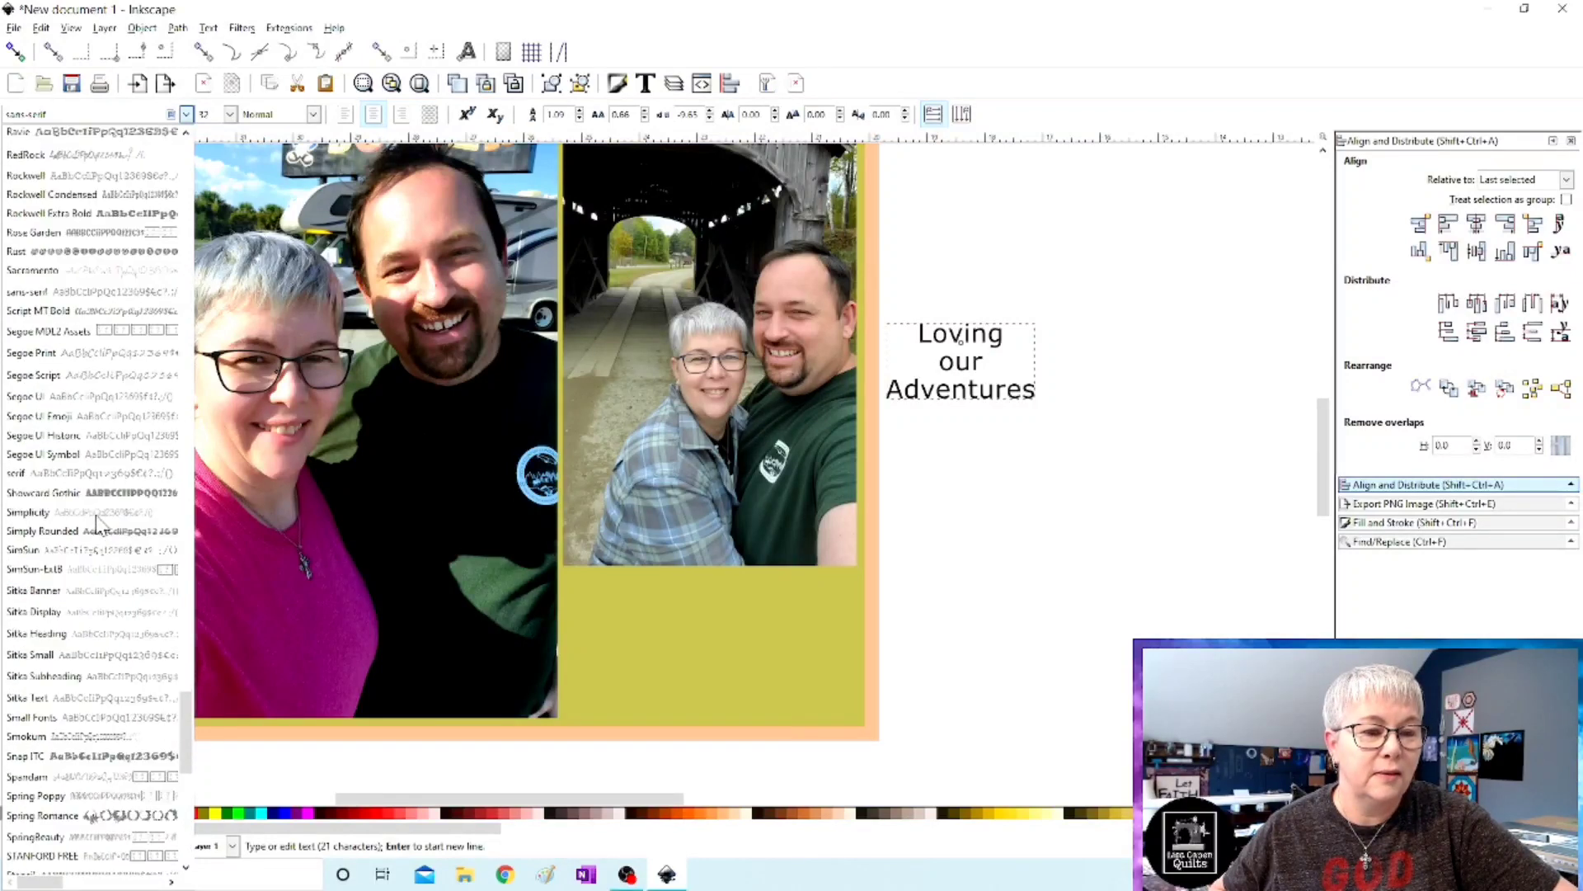
{"action": "scroll", "coordinate": [97, 521], "scroll_direction": "down", "scroll_amount": 5}
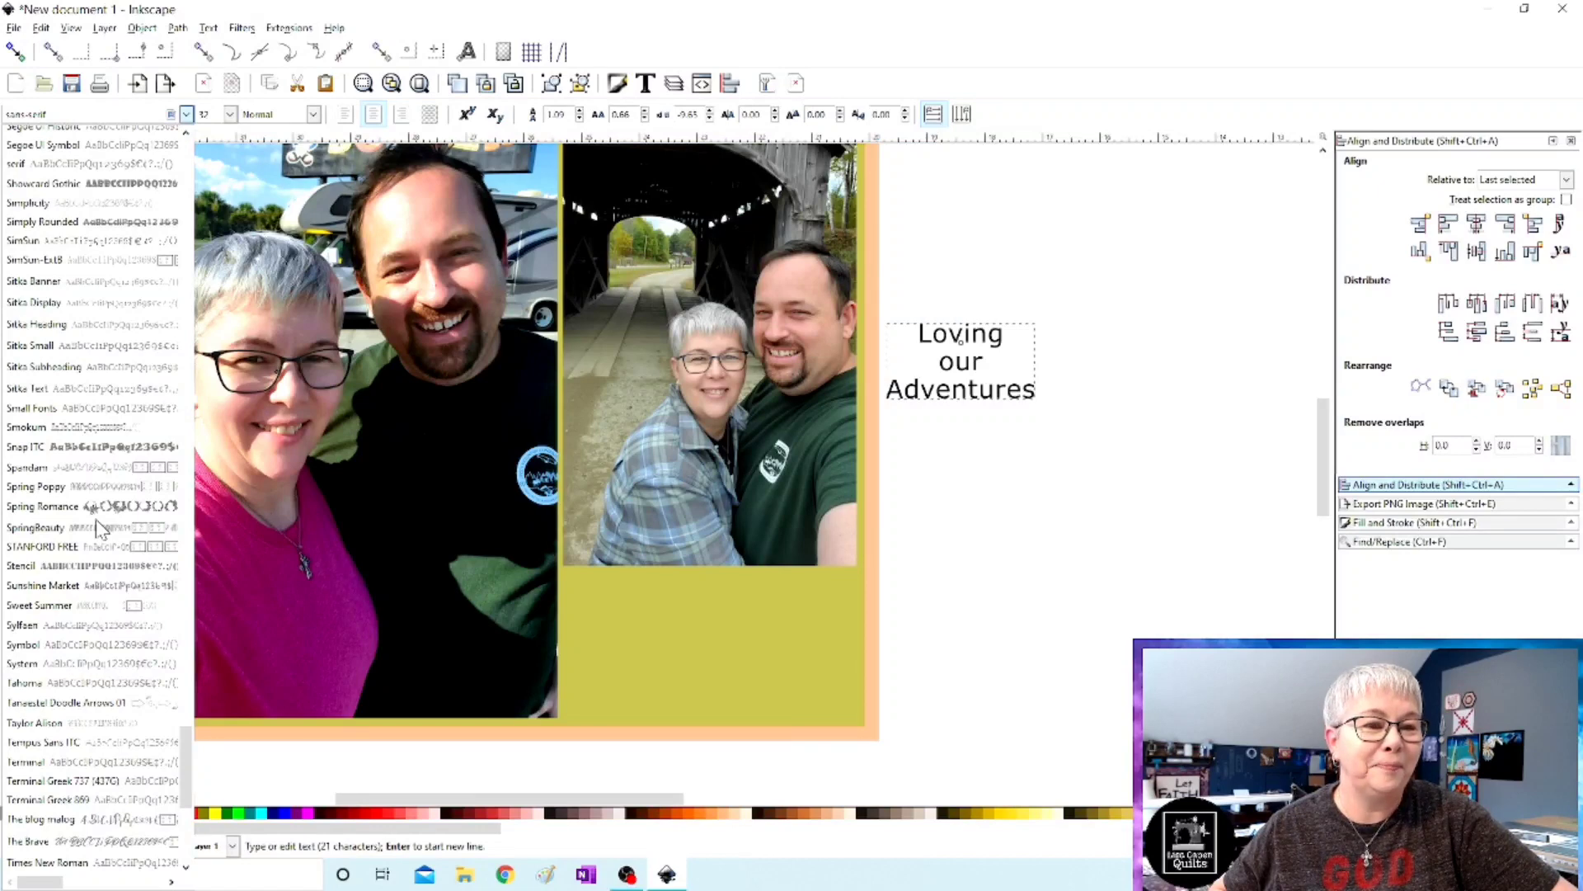
{"action": "scroll", "coordinate": [70, 311], "scroll_direction": "up", "scroll_amount": 1}
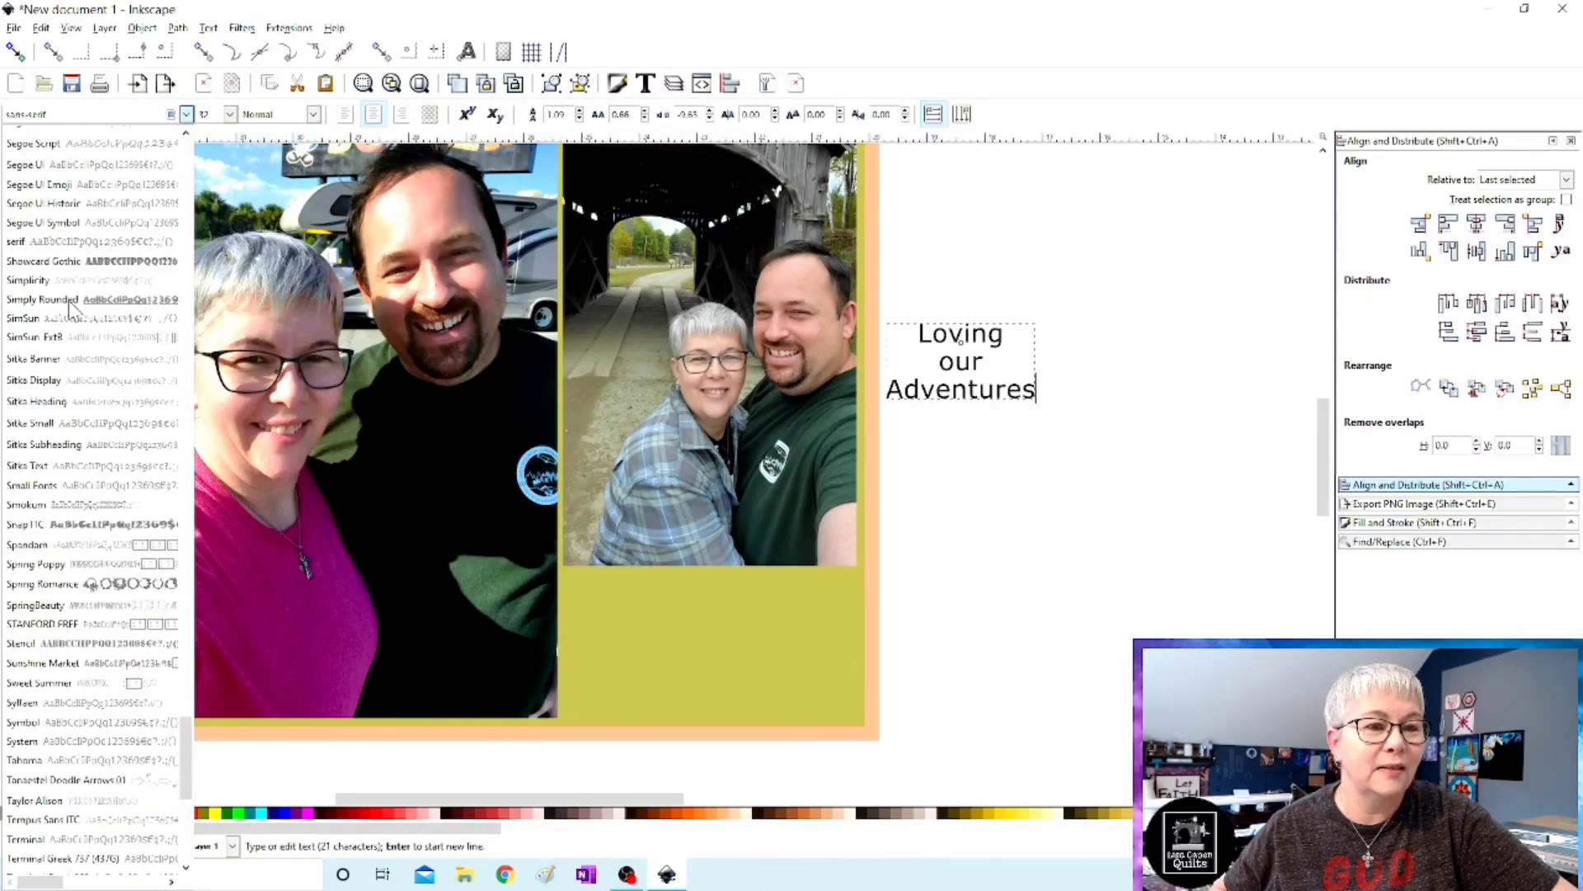
{"action": "scroll", "coordinate": [70, 311], "scroll_direction": "up", "scroll_amount": 3}
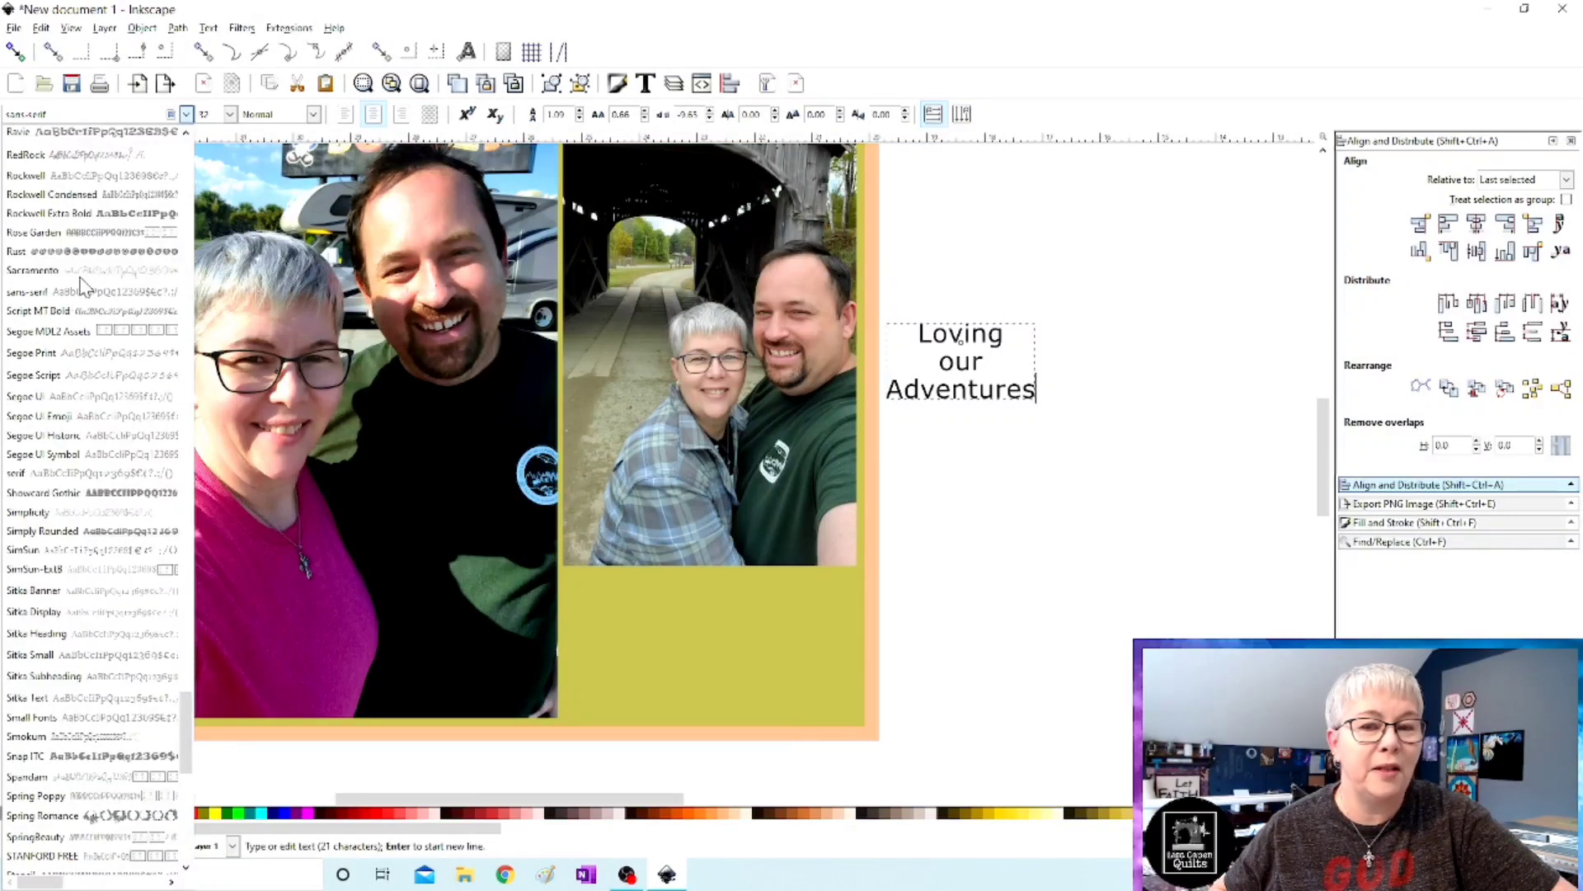
{"action": "left_click", "coordinate": [78, 272]}
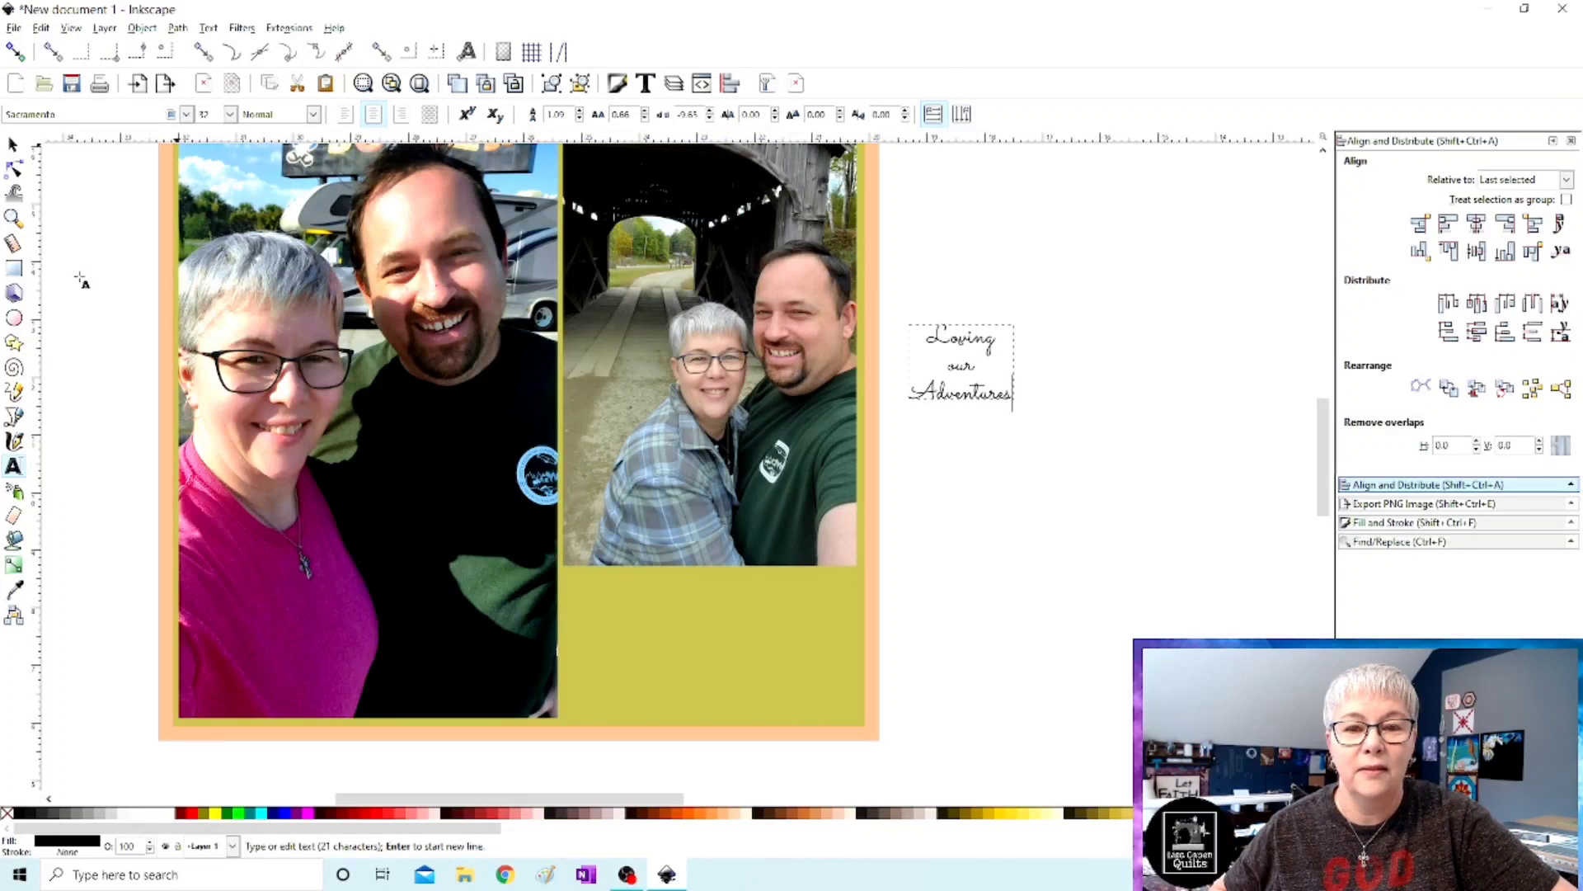
Tighten the line spacing of the three-line text to about 0.8.
{"action": "left_click", "coordinate": [580, 119]}
{"action": "left_click", "coordinate": [581, 119]}
{"action": "left_click", "coordinate": [581, 119]}
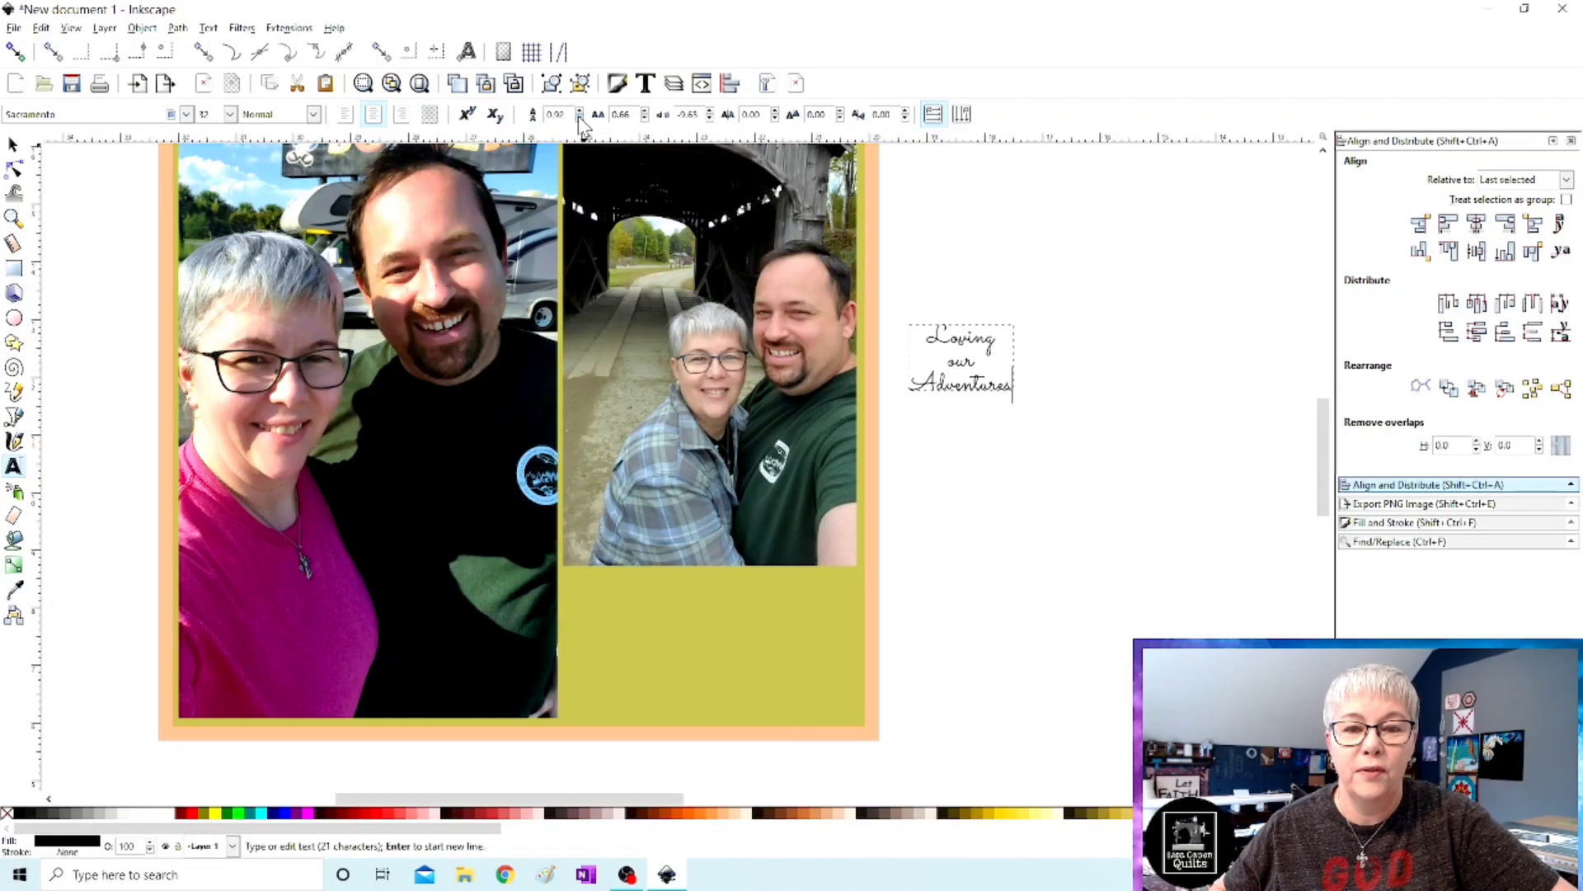
{"action": "left_click", "coordinate": [581, 112]}
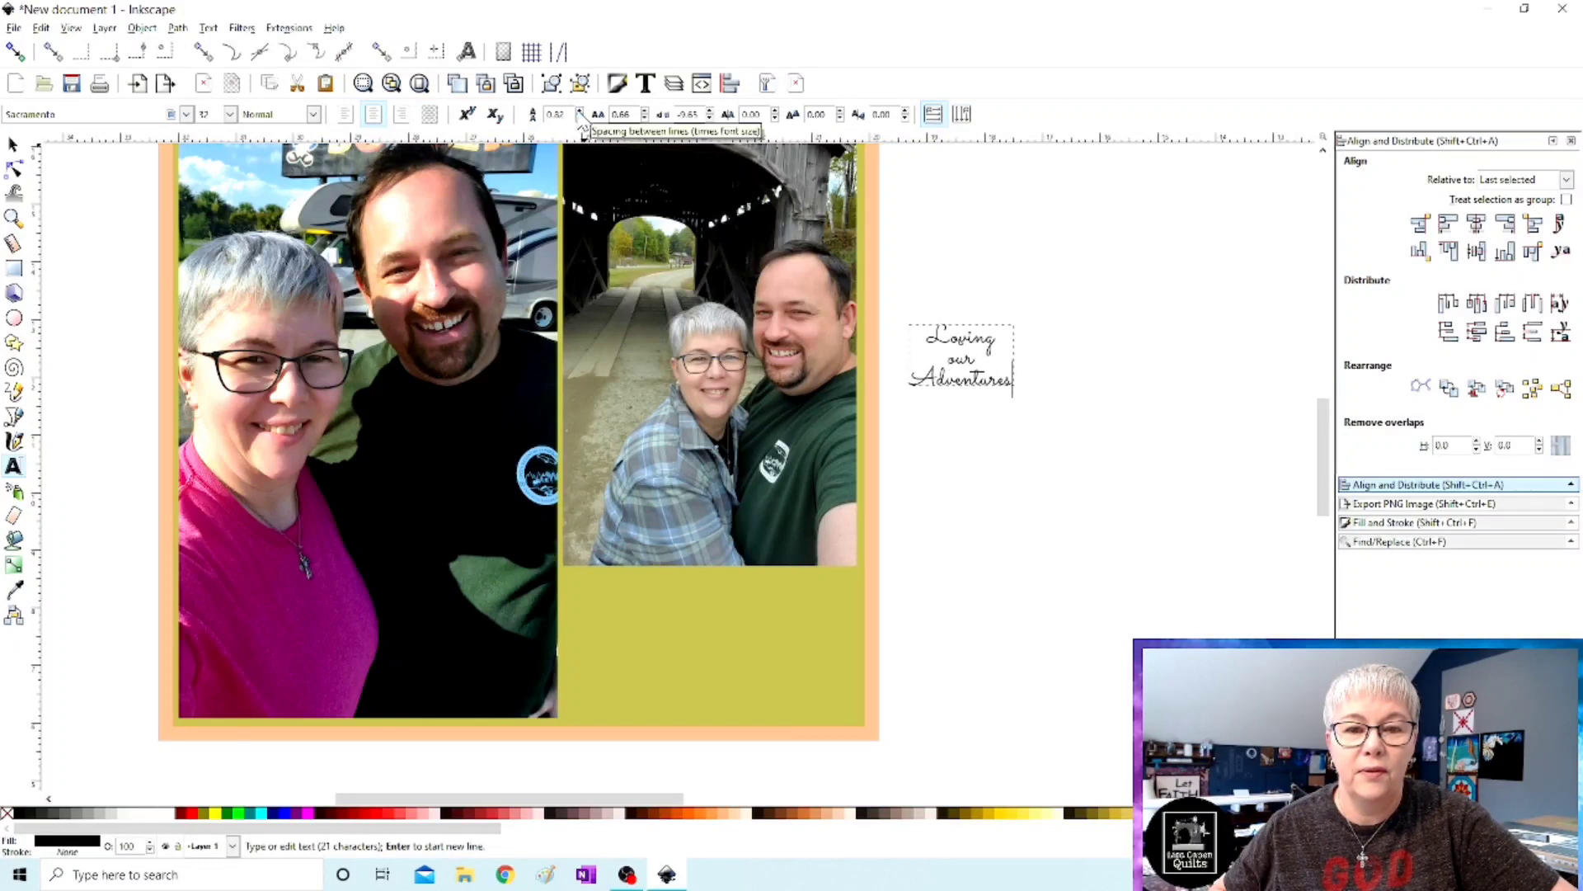
Enlarge the text proportionally to about 4.65 by 2.7 in and place it on the green area beneath the bridge photo.
{"action": "left_click", "coordinate": [13, 146]}
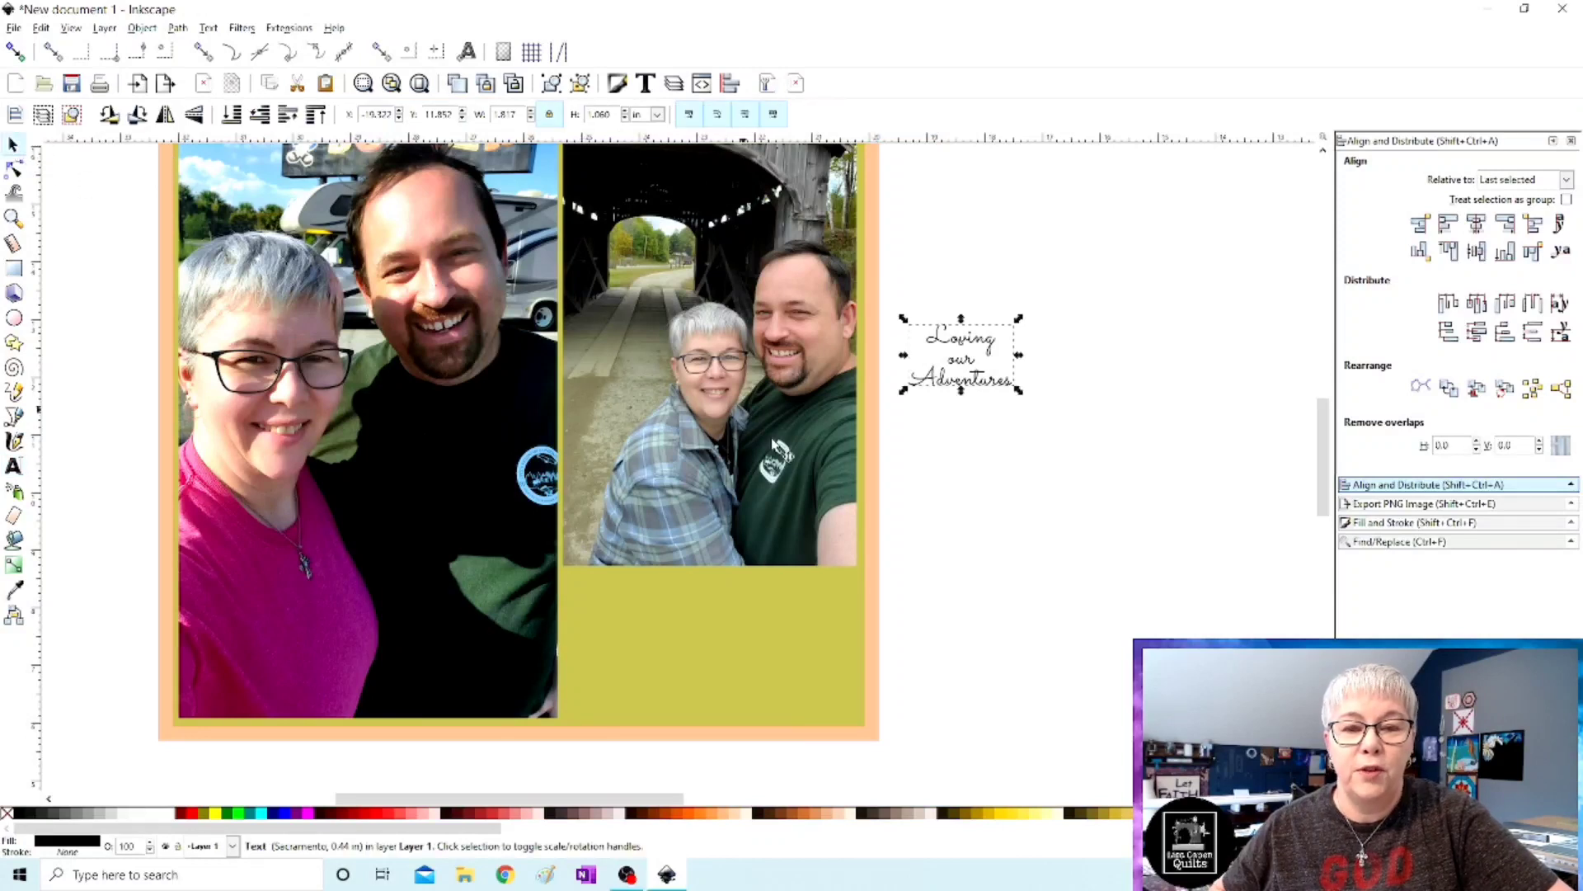
{"action": "left_click_drag", "start_coordinate": [903, 390], "coordinate": [742, 548]}
{"action": "left_click_drag", "start_coordinate": [935, 481], "coordinate": [745, 716]}
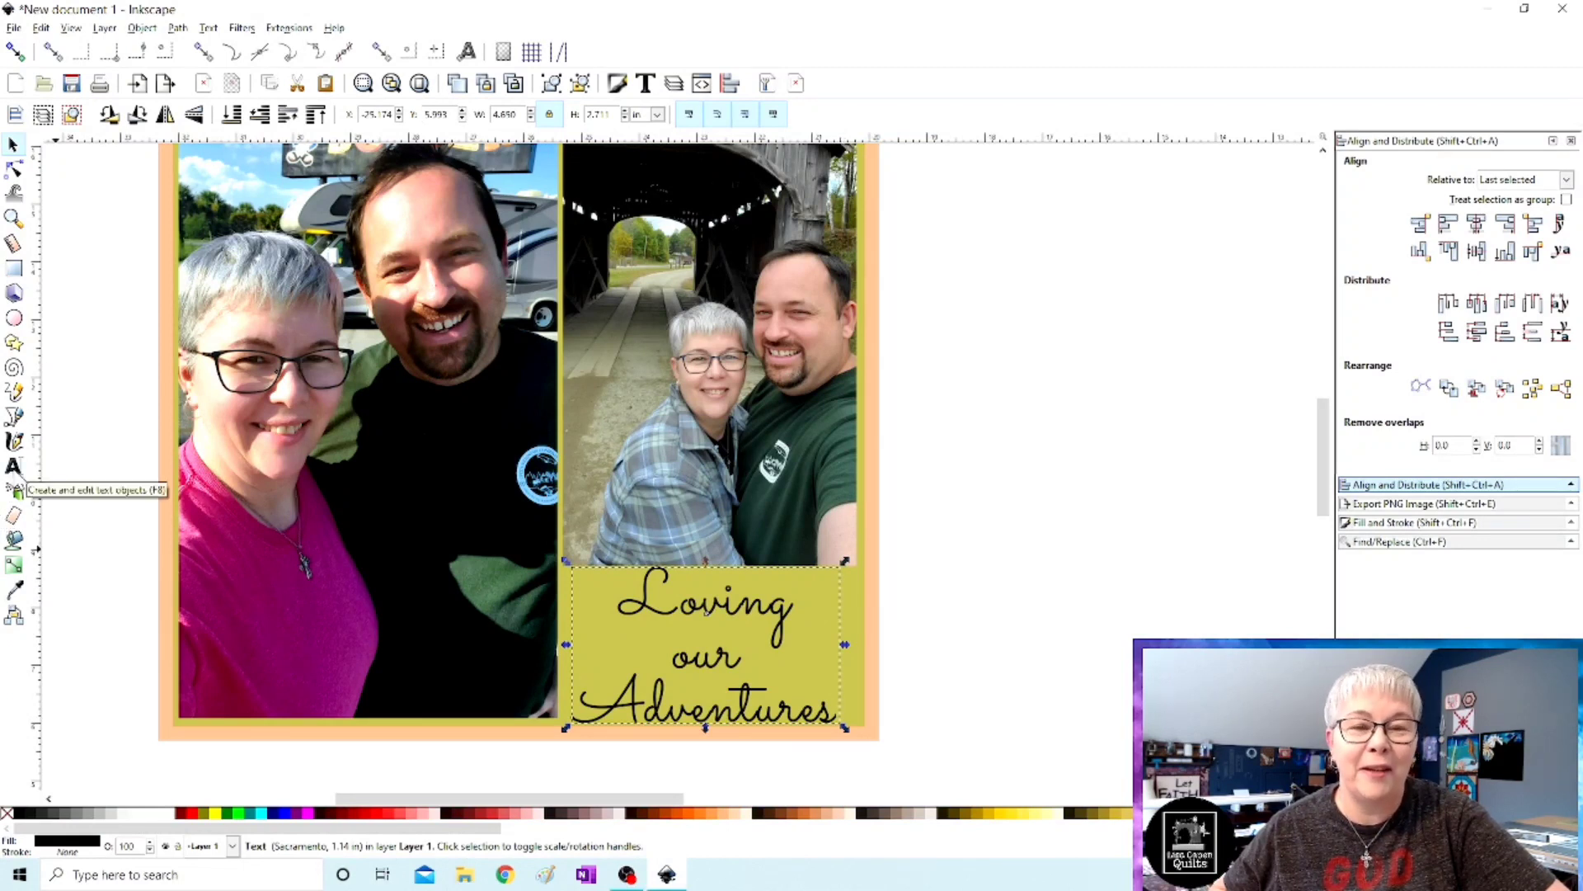
Change the font of the "Loving our Adventures" text to Rose Garden.
{"action": "left_click", "coordinate": [15, 475]}
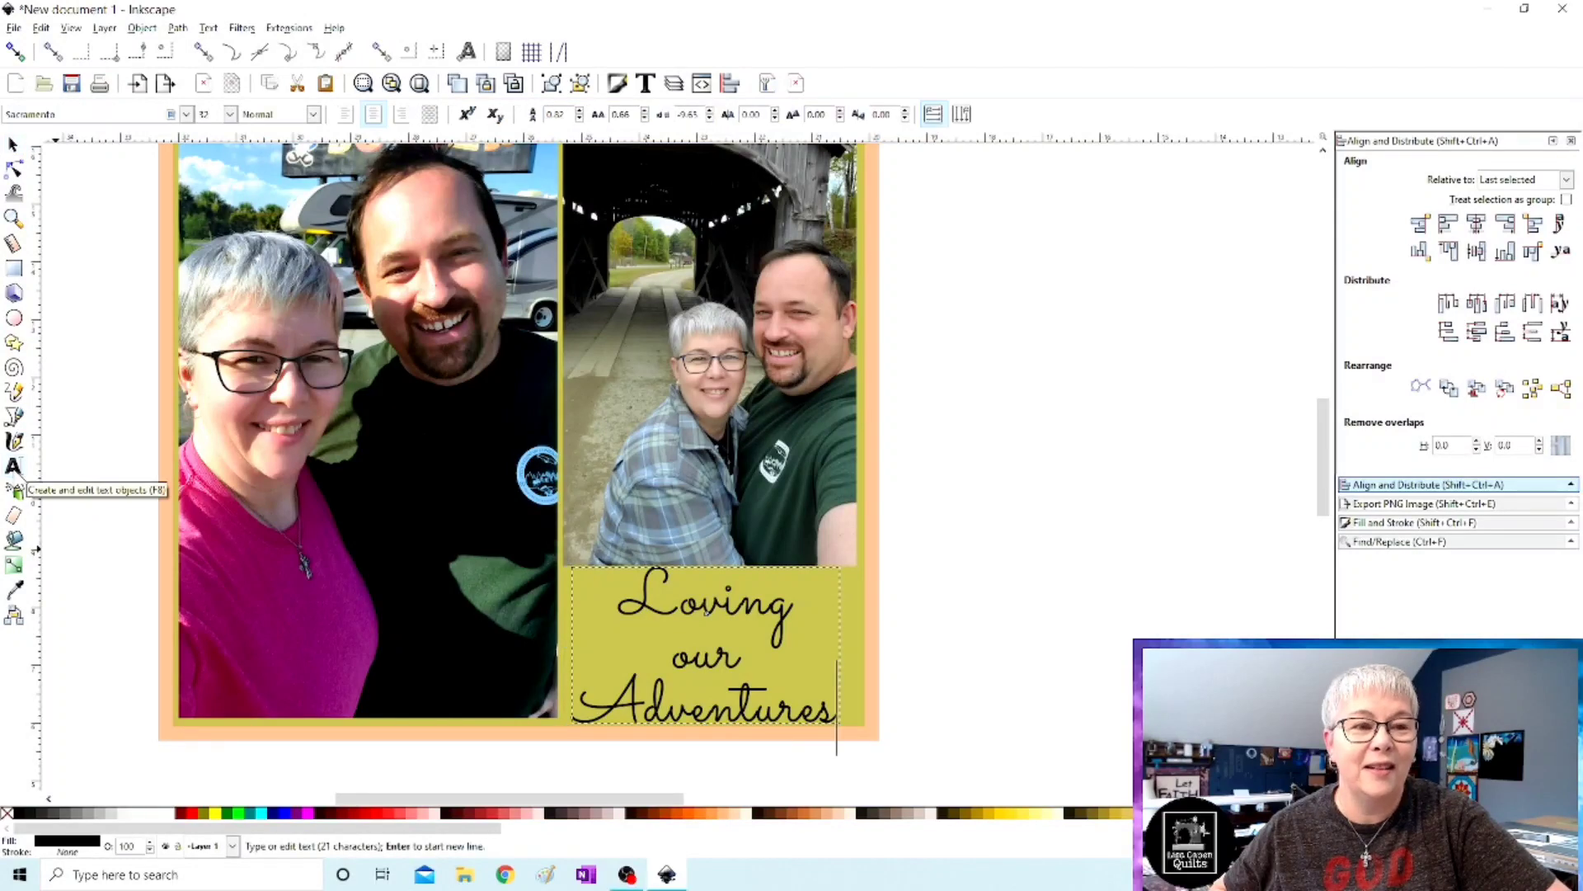
{"action": "left_click", "coordinate": [187, 115]}
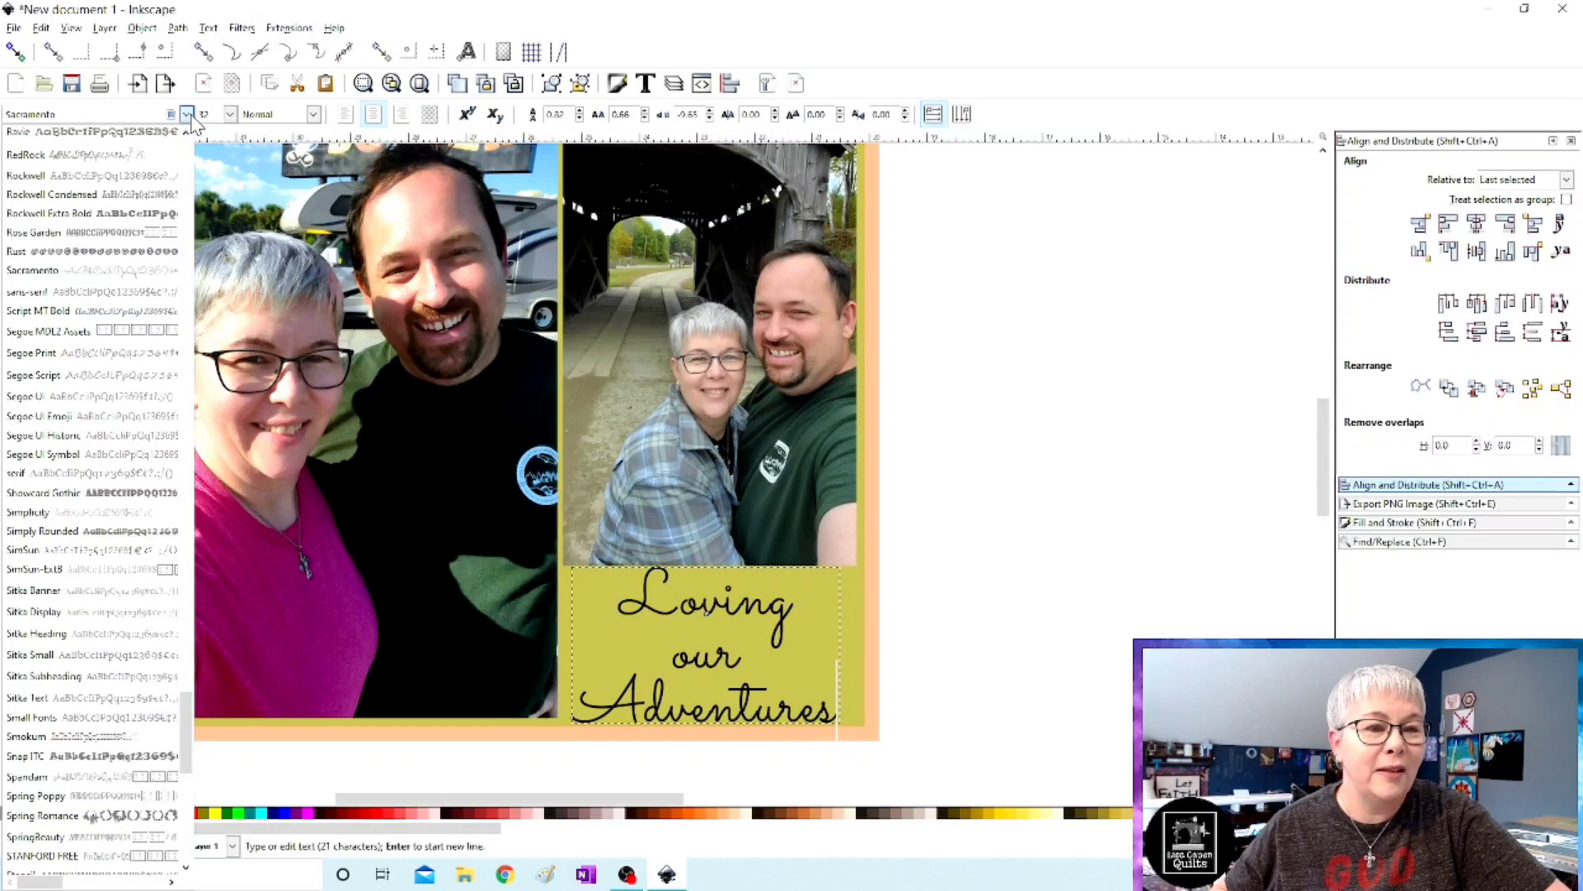
{"action": "left_click", "coordinate": [128, 234]}
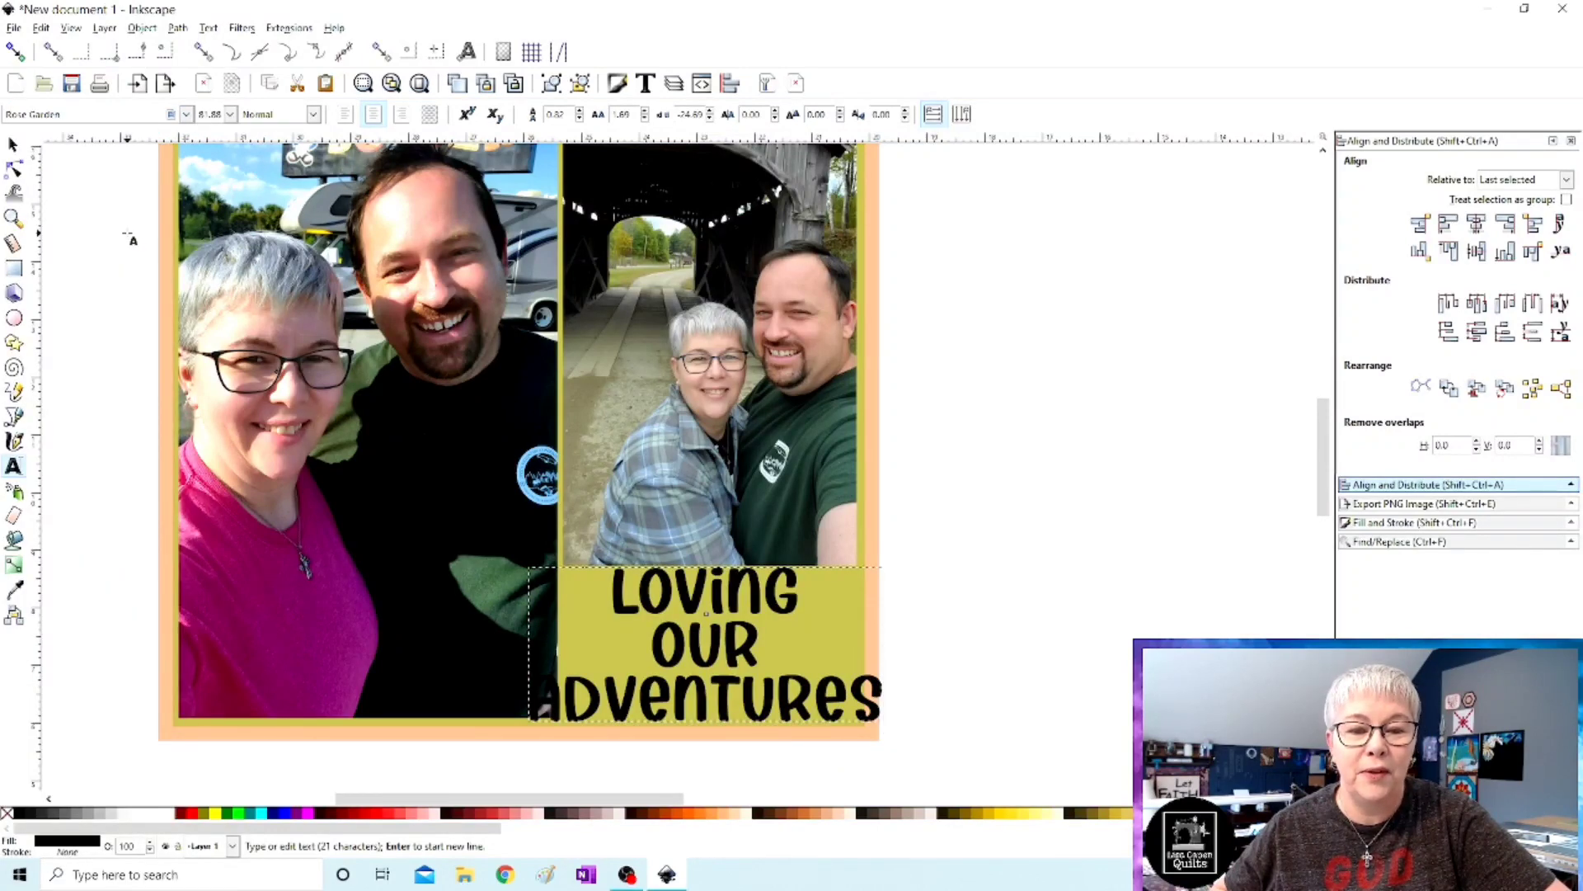
Scale the caption down proportionally to about 4.8 by 2.1 in and position it within the green area beneath the bridge photo.
{"action": "left_click", "coordinate": [11, 147]}
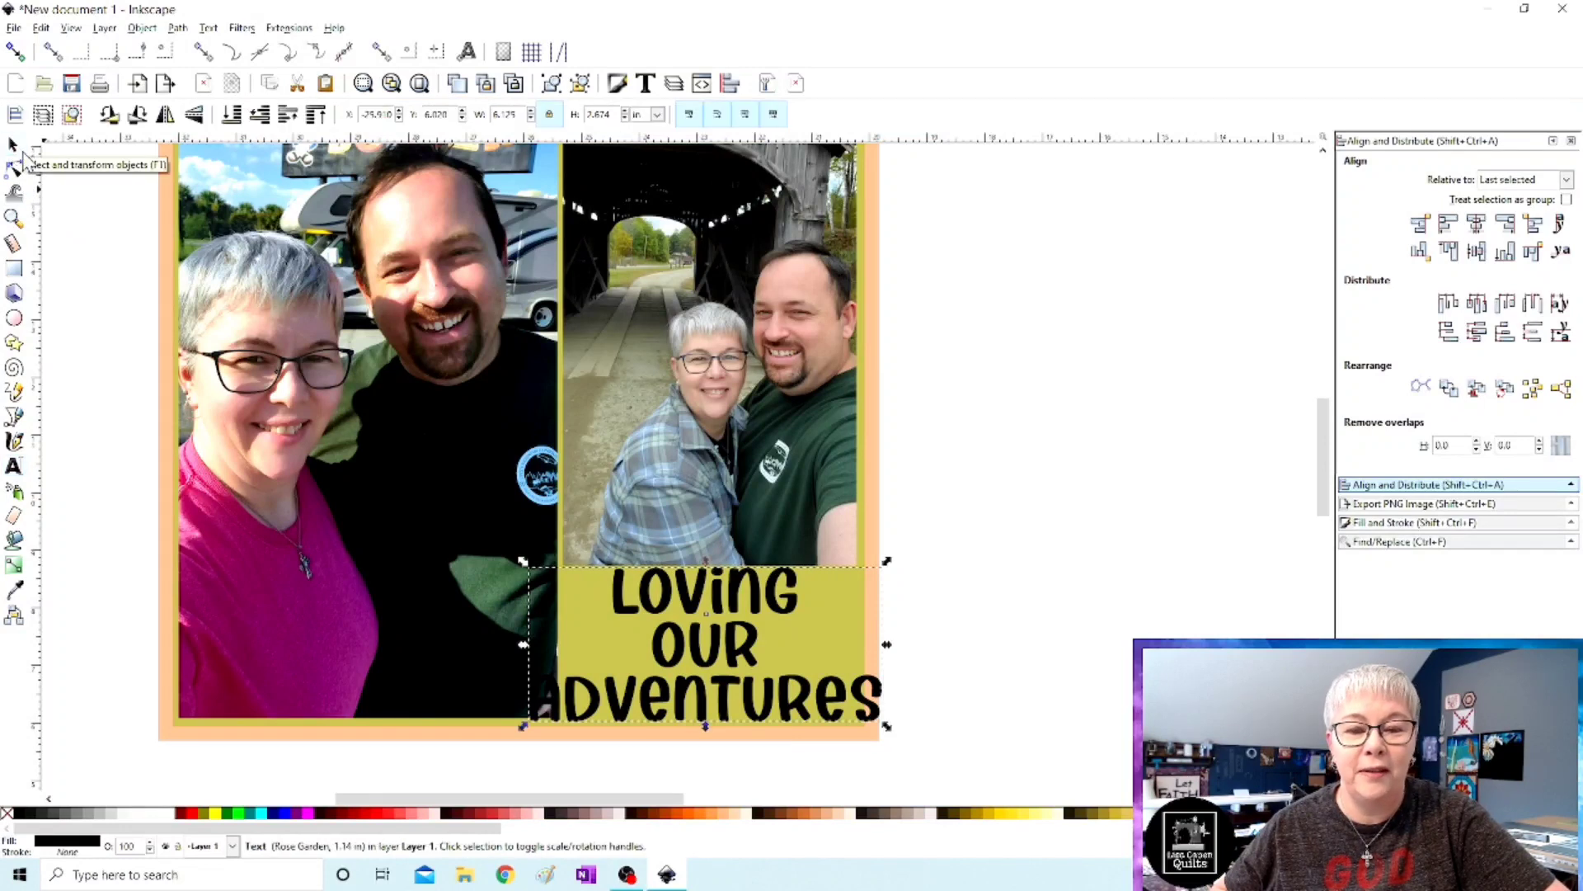
{"action": "left_click_drag", "start_coordinate": [883, 569], "coordinate": [859, 578]}
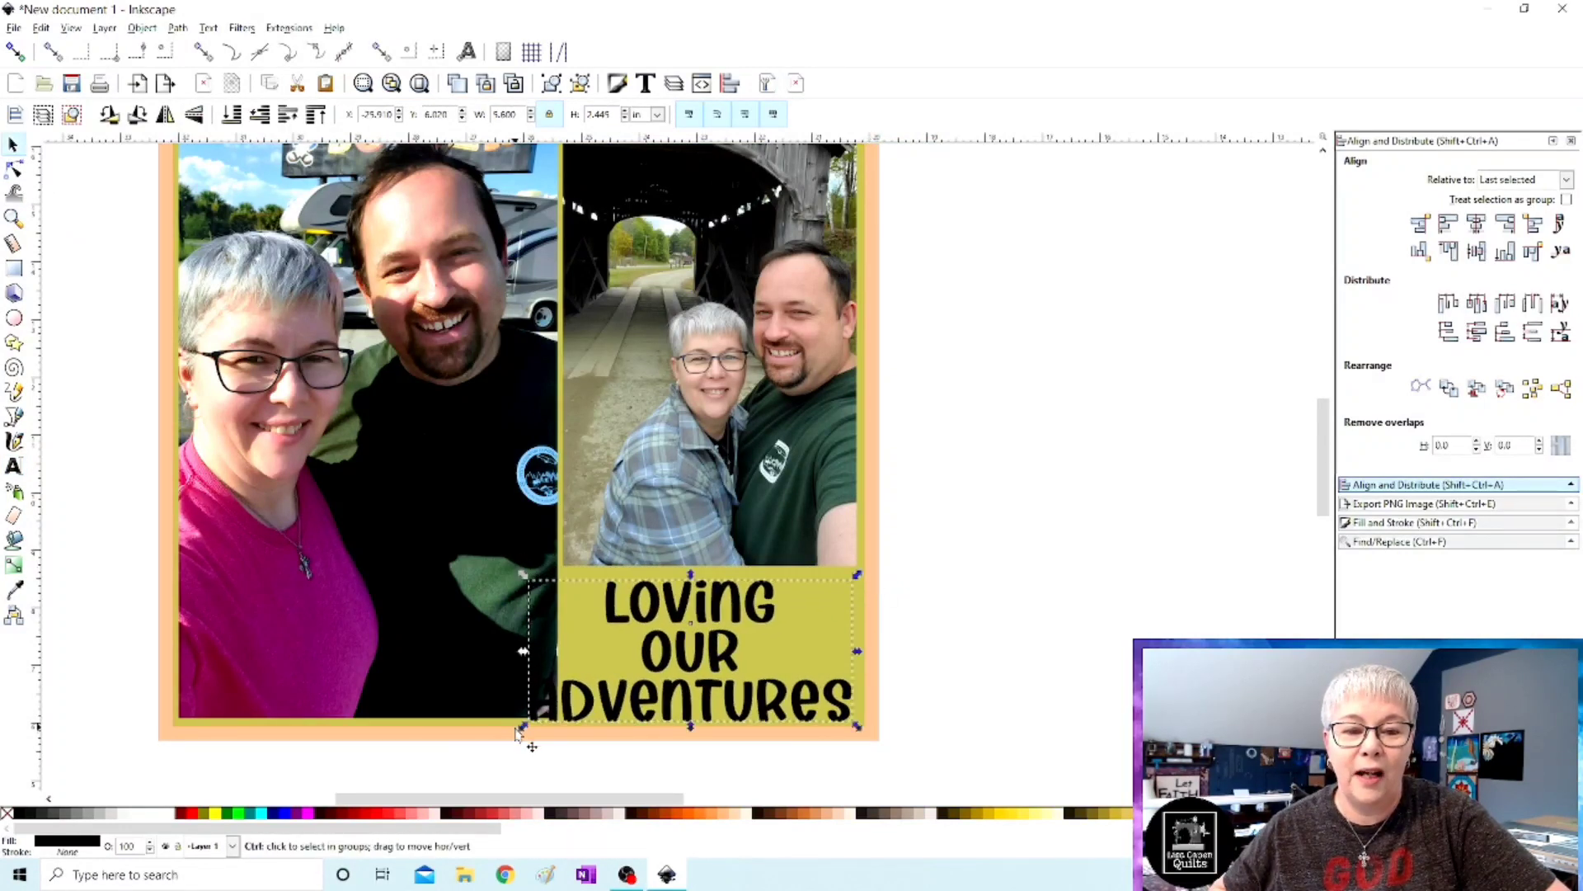
{"action": "left_click_drag", "start_coordinate": [523, 731], "coordinate": [564, 732]}
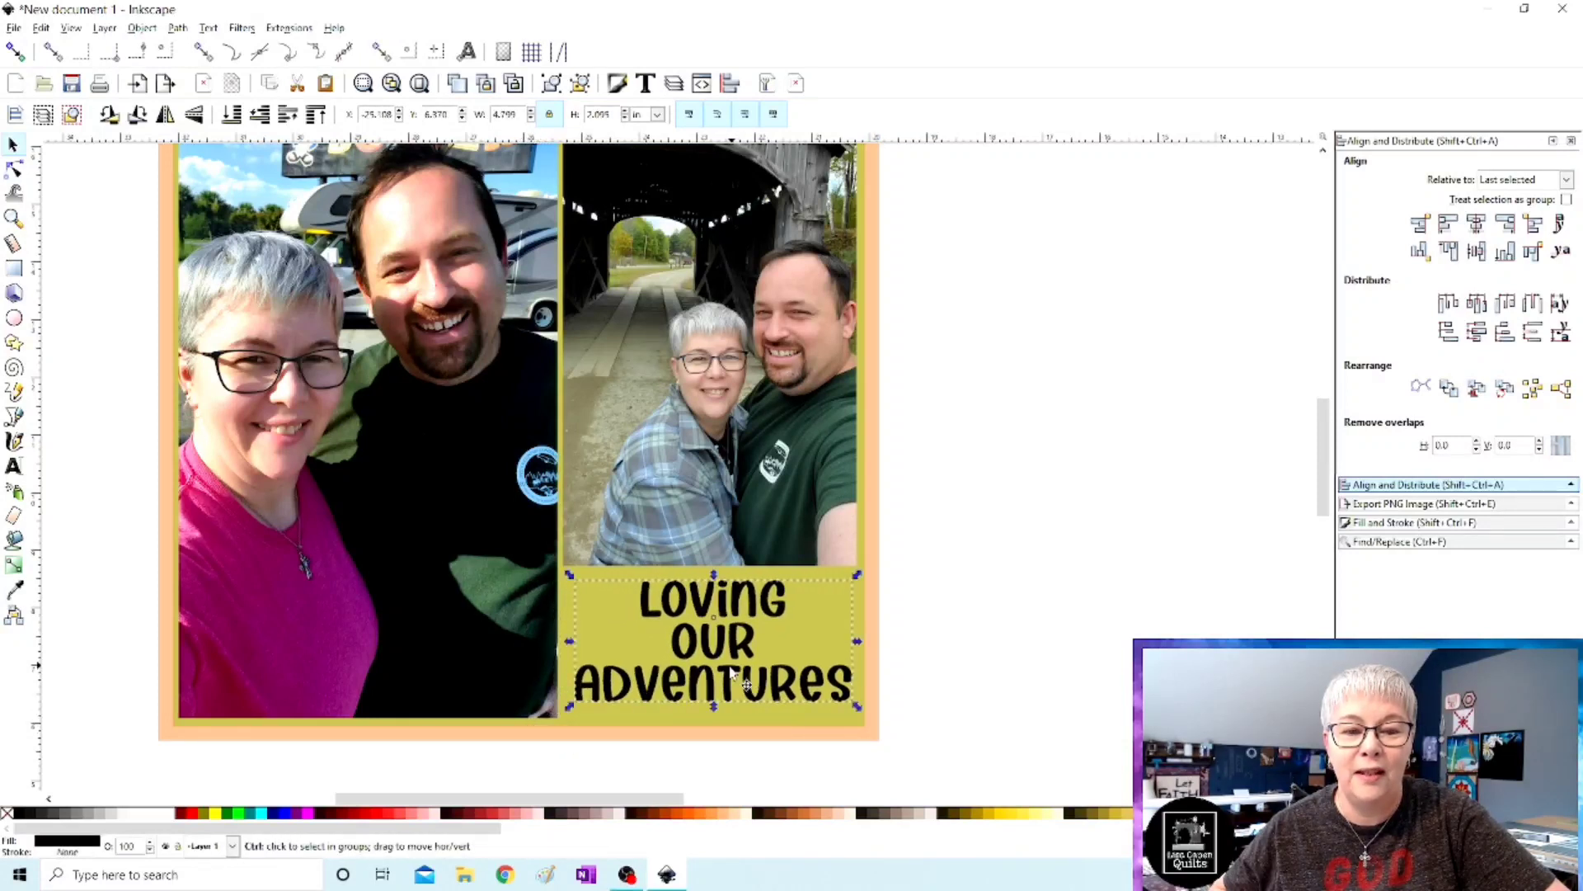
{"action": "left_click_drag", "start_coordinate": [711, 684], "coordinate": [707, 691]}
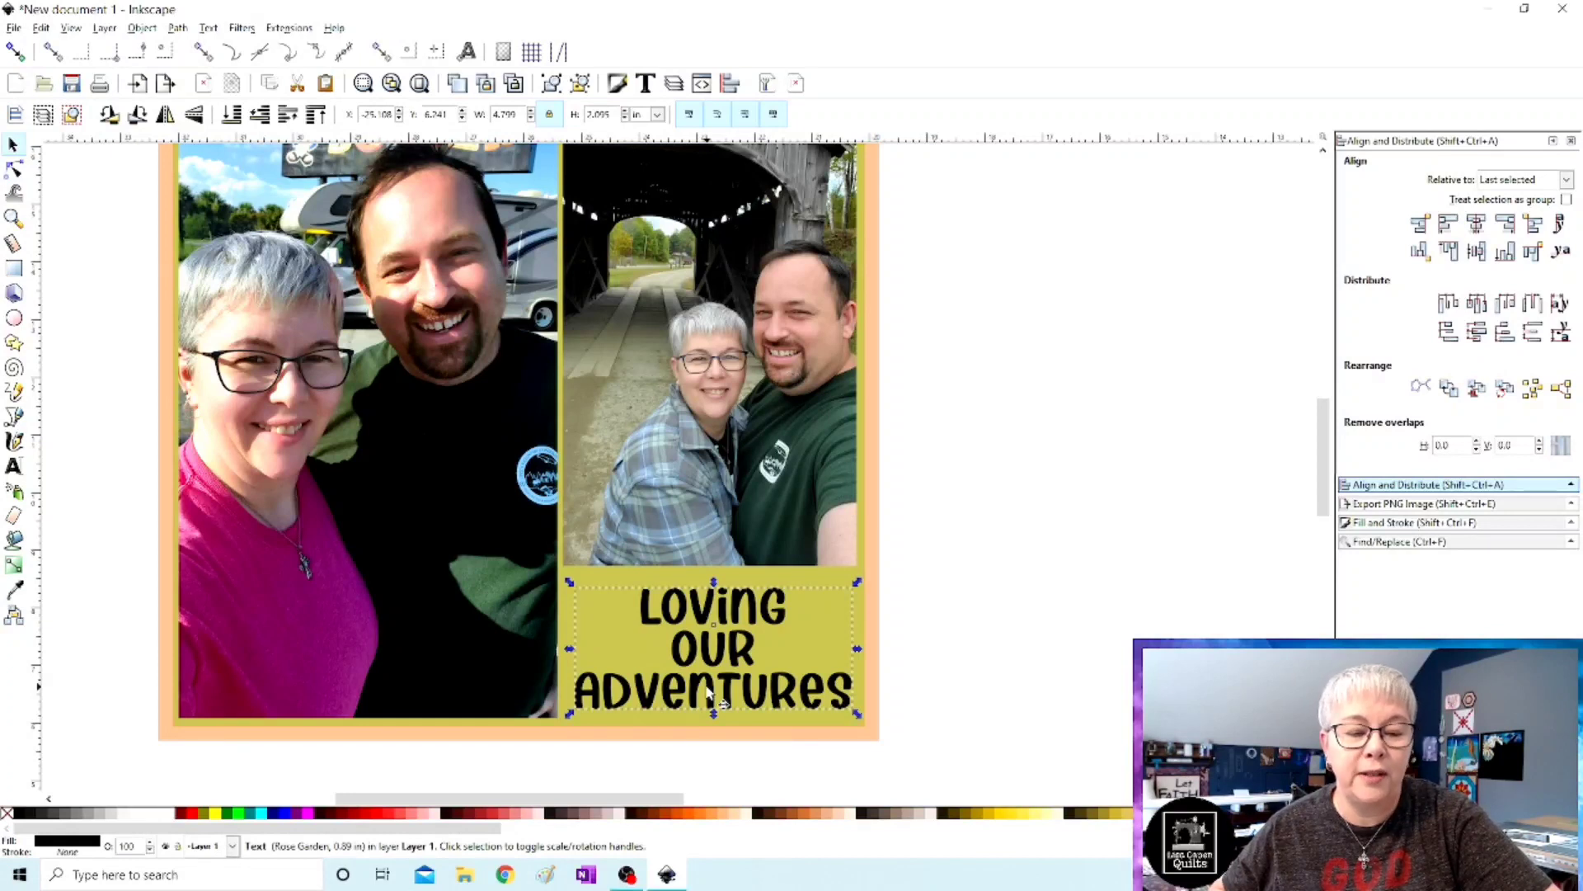
Center the caption horizontally on the bridge photo.
{"action": "left_click", "coordinate": [711, 507], "text": "shift"}
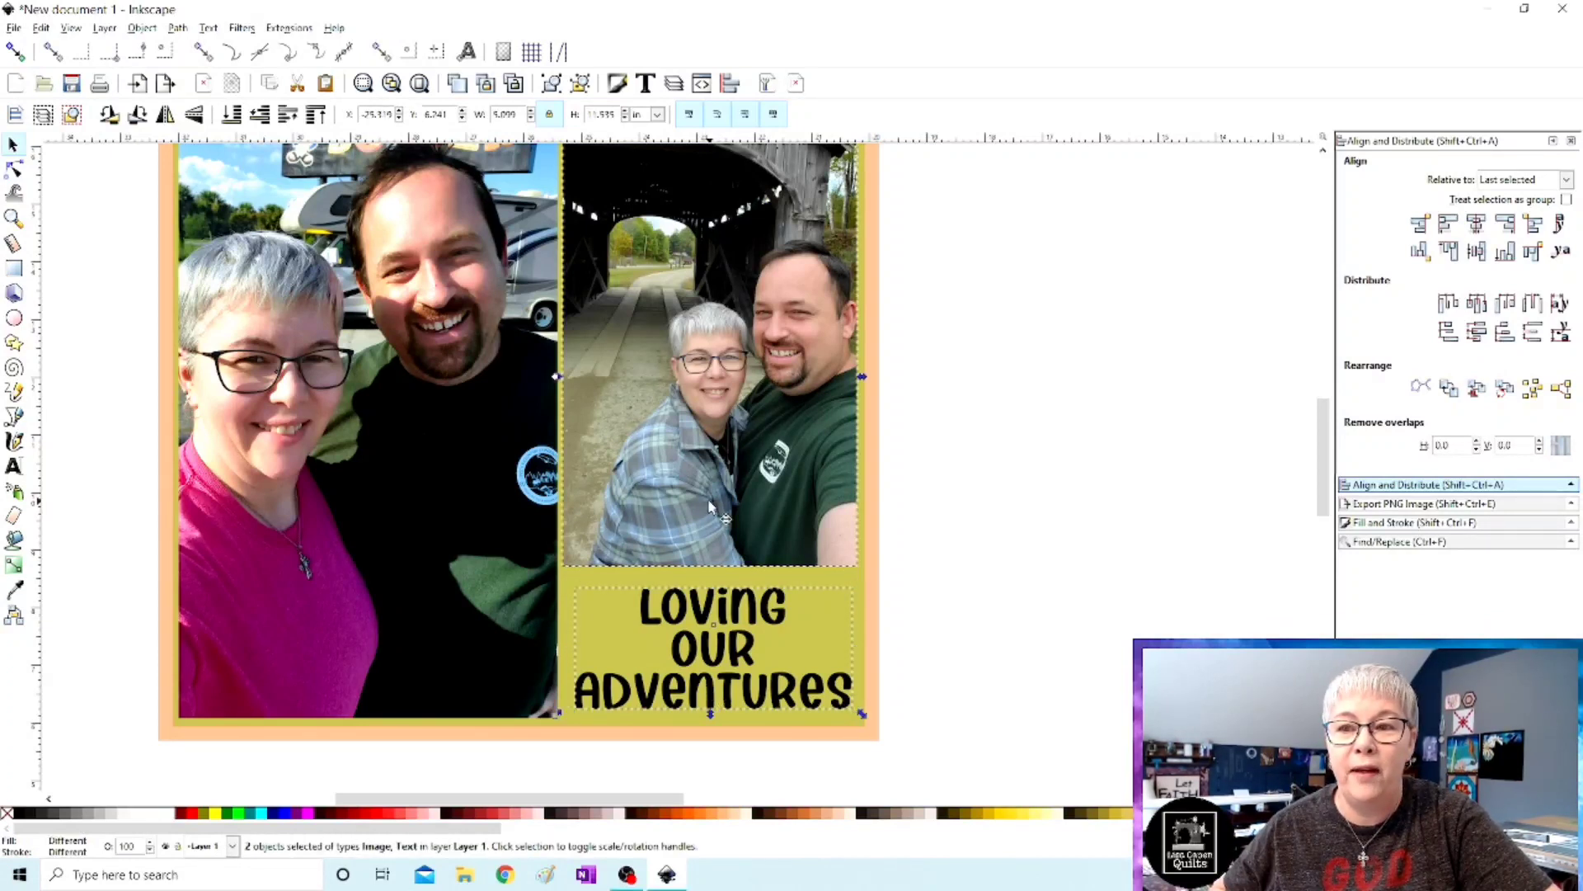
{"action": "left_click", "coordinate": [1476, 223]}
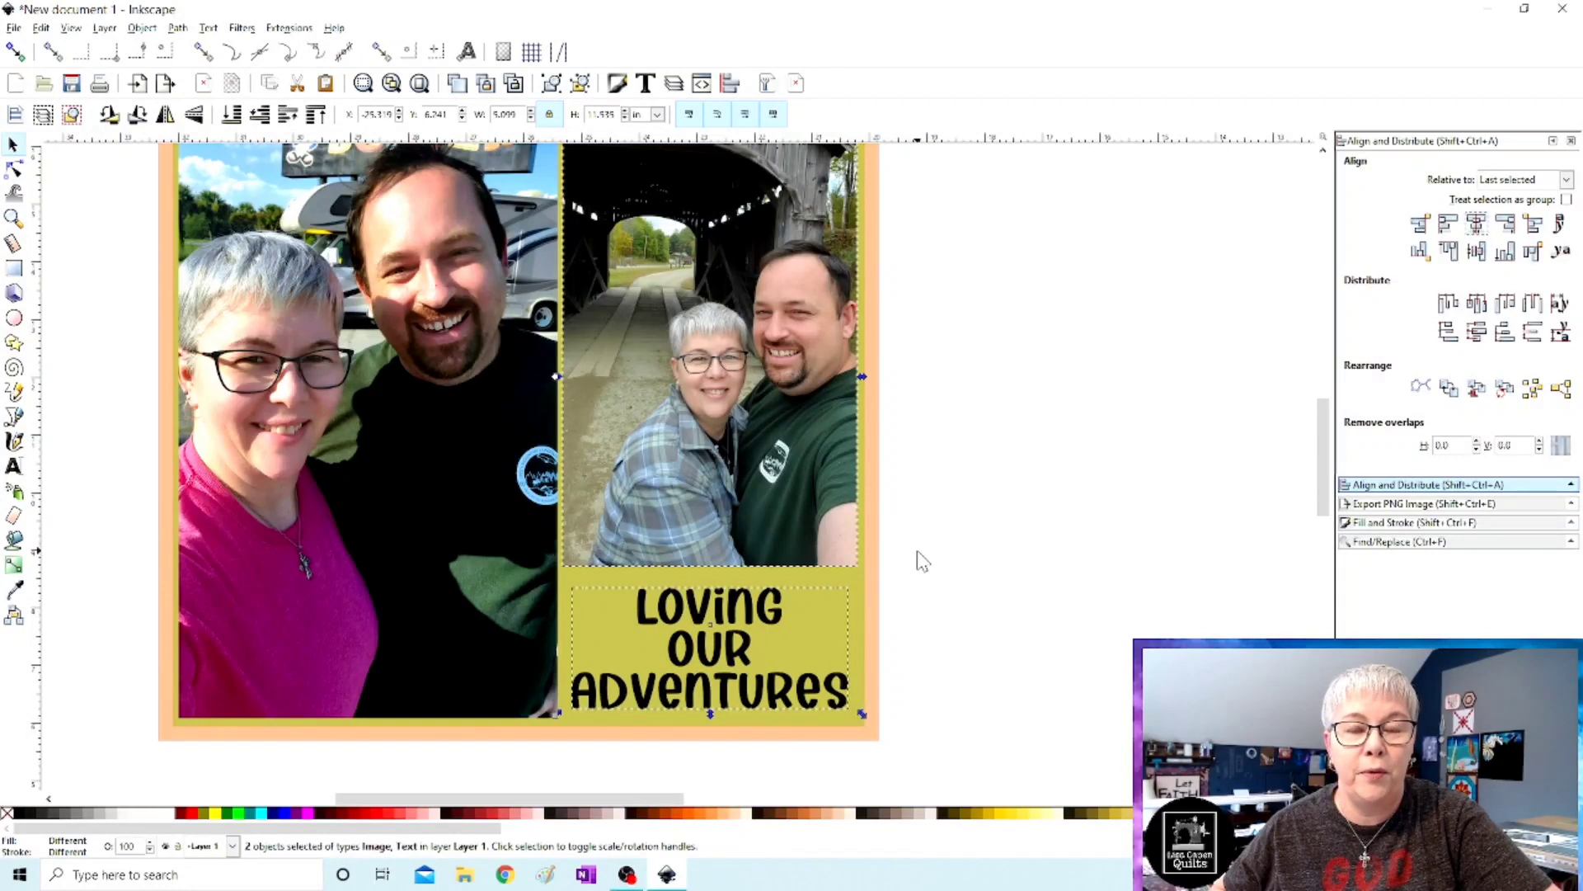
{"action": "left_click", "coordinate": [923, 561]}
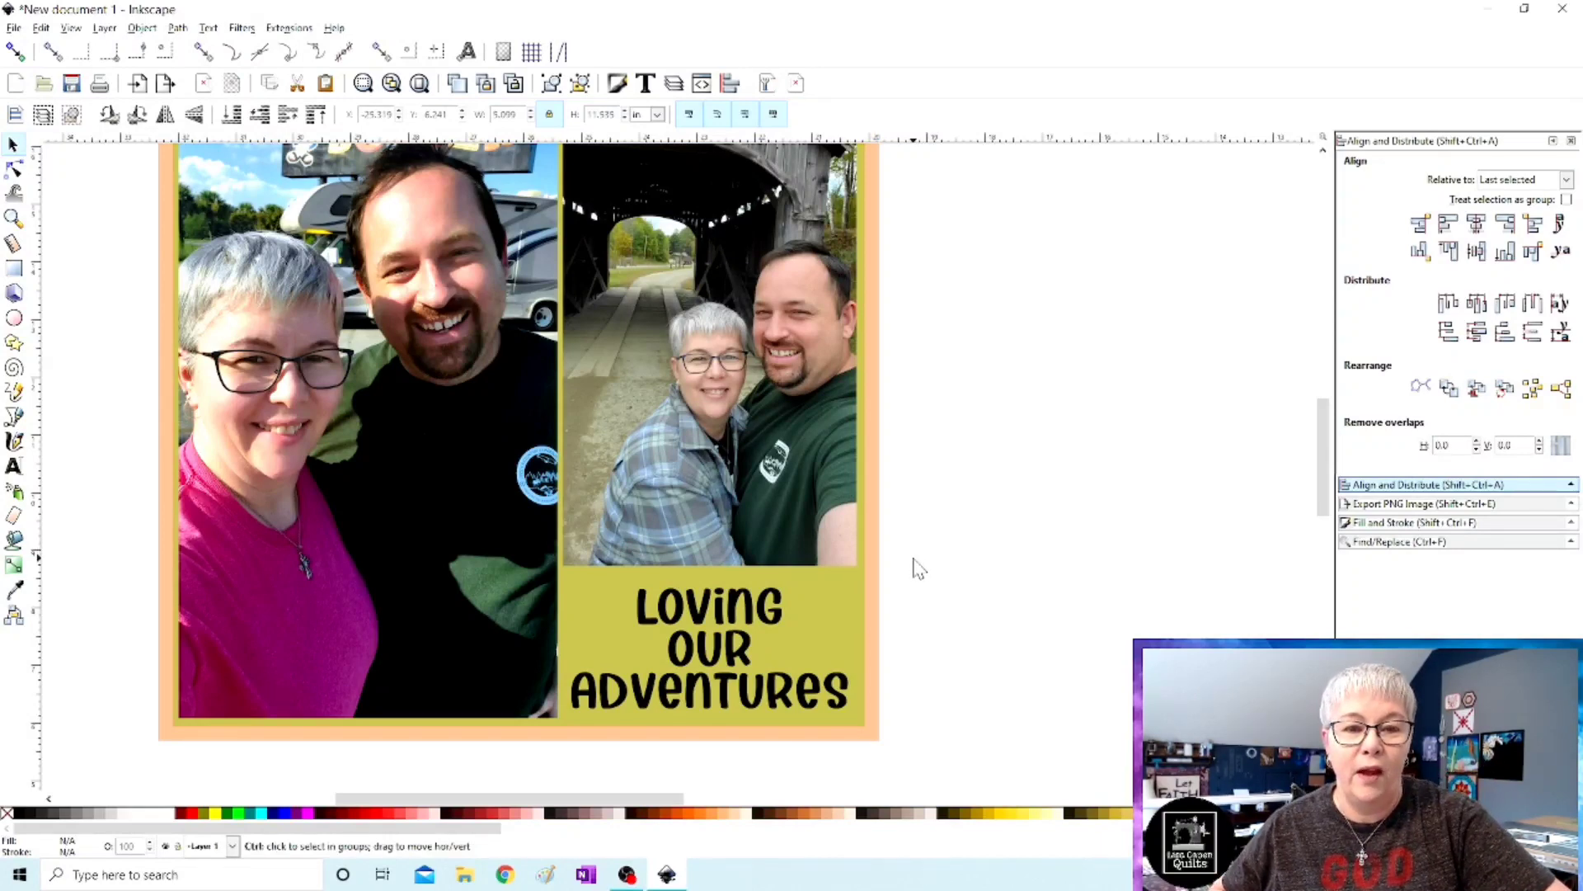
Give the black 12.5 in square a white fill and a flat black stroke 0.006 in wide.
{"action": "scroll", "coordinate": [914, 563], "scroll_direction": "down", "scroll_amount": 2}
{"action": "scroll", "coordinate": [940, 583], "scroll_direction": "up", "scroll_amount": 1}
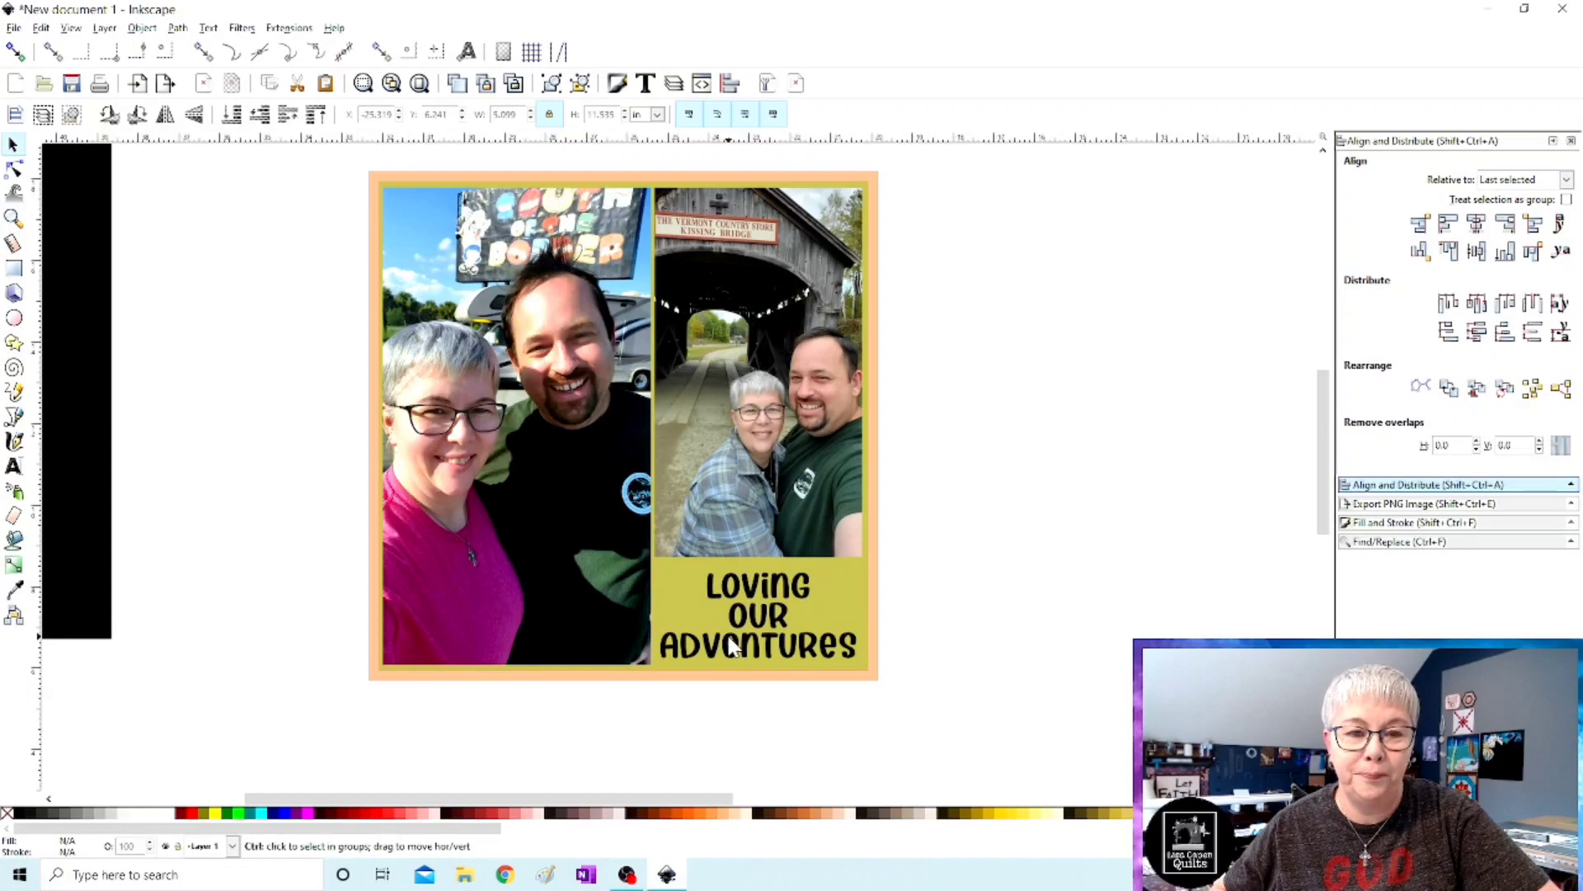
{"action": "scroll", "coordinate": [732, 645], "scroll_direction": "down", "scroll_amount": 1}
{"action": "scroll", "coordinate": [732, 645], "scroll_direction": "down", "scroll_amount": 1}
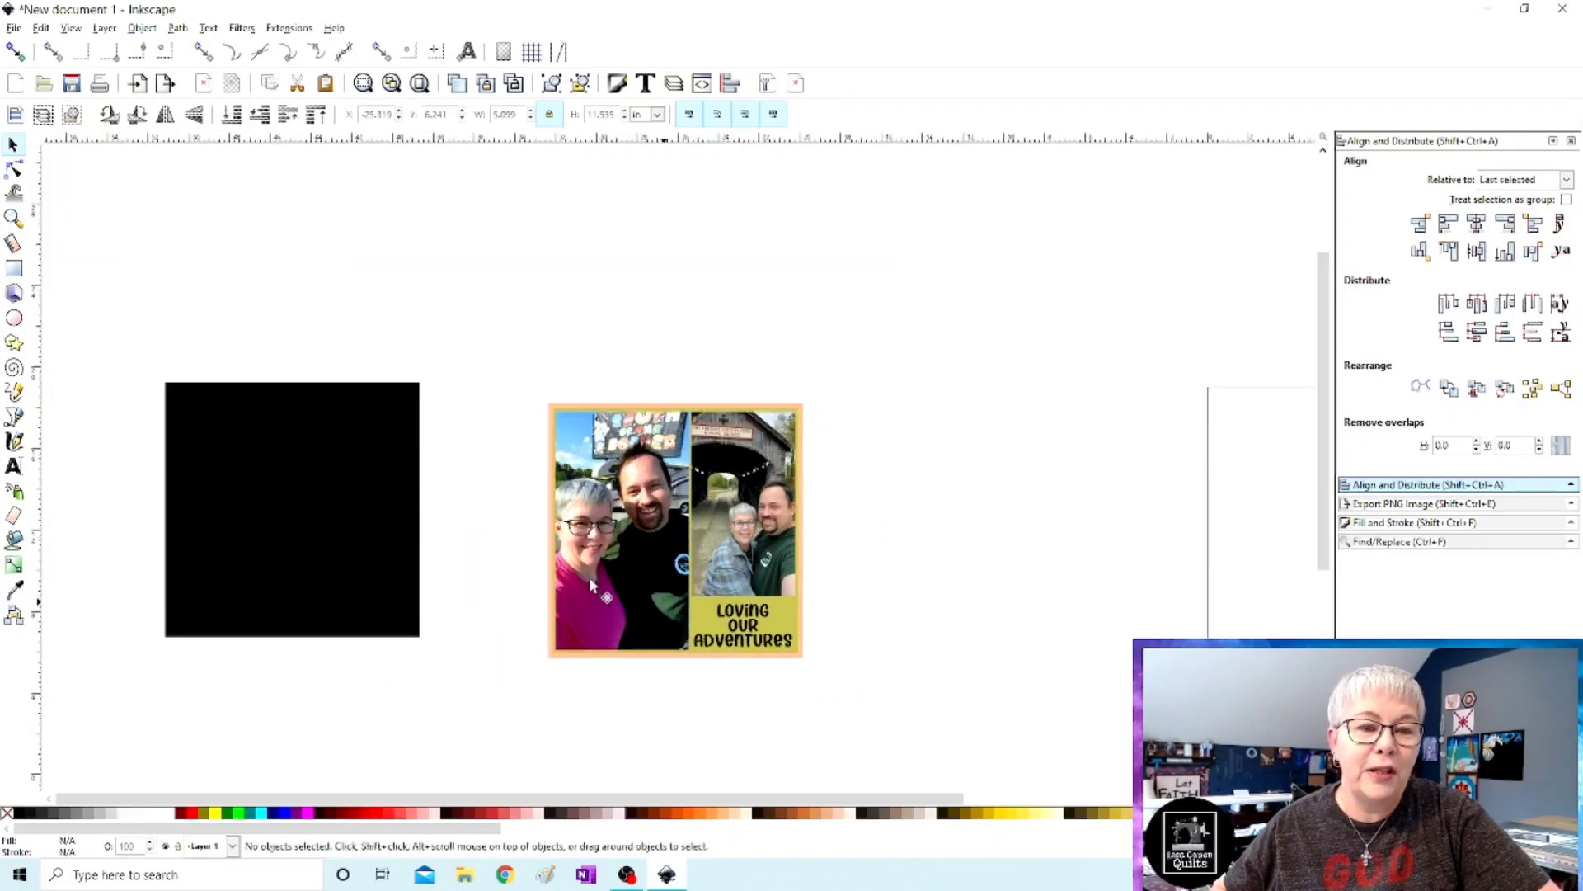
{"action": "left_click", "coordinate": [353, 537]}
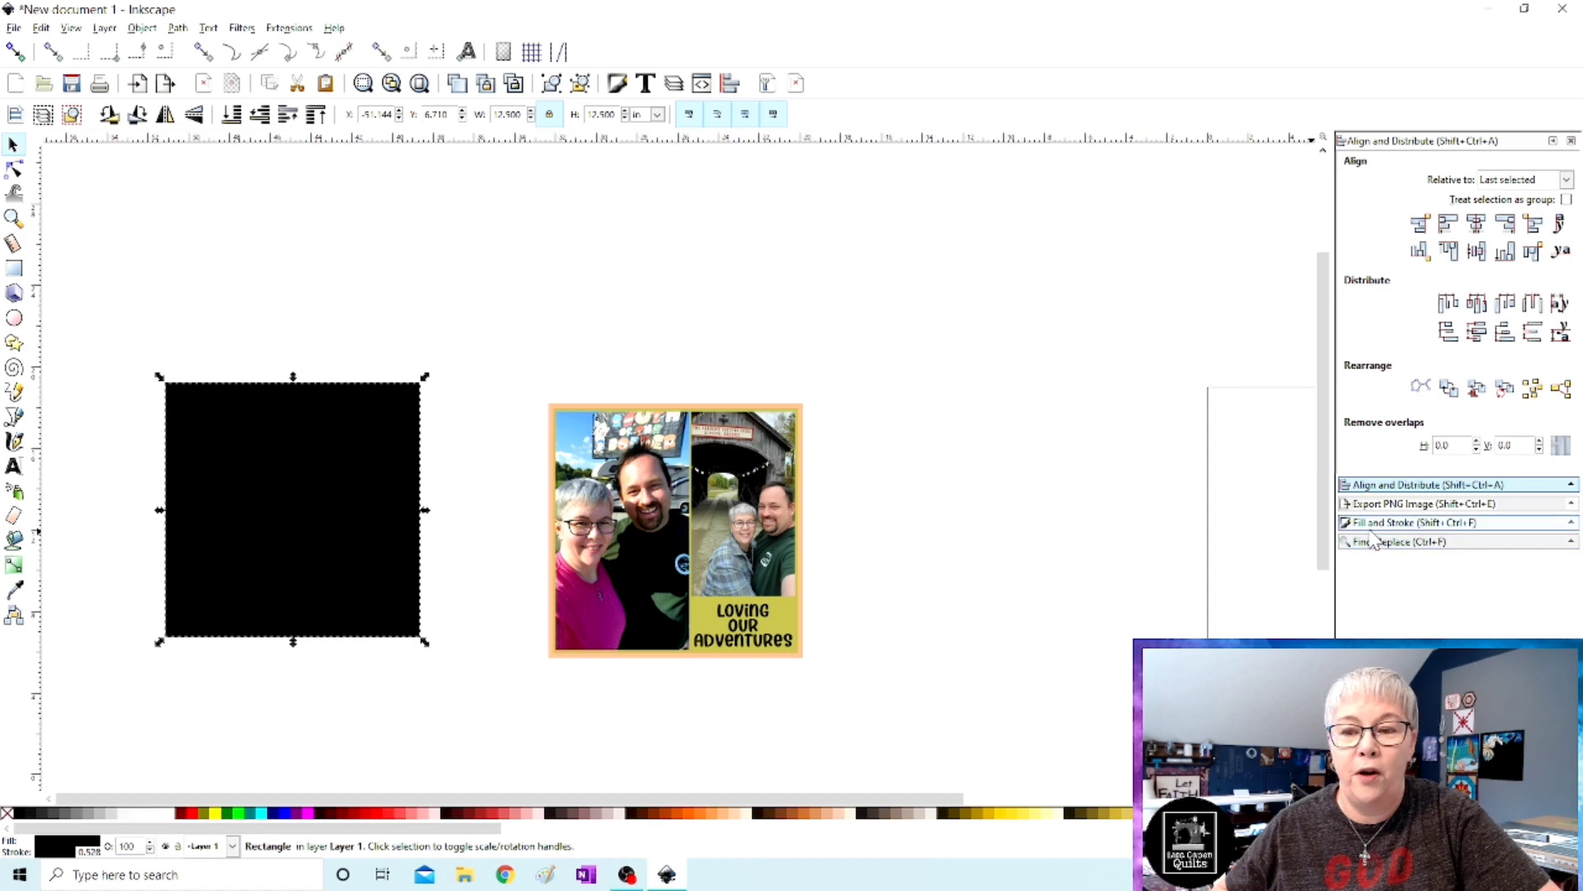
{"action": "left_click", "coordinate": [1370, 525]}
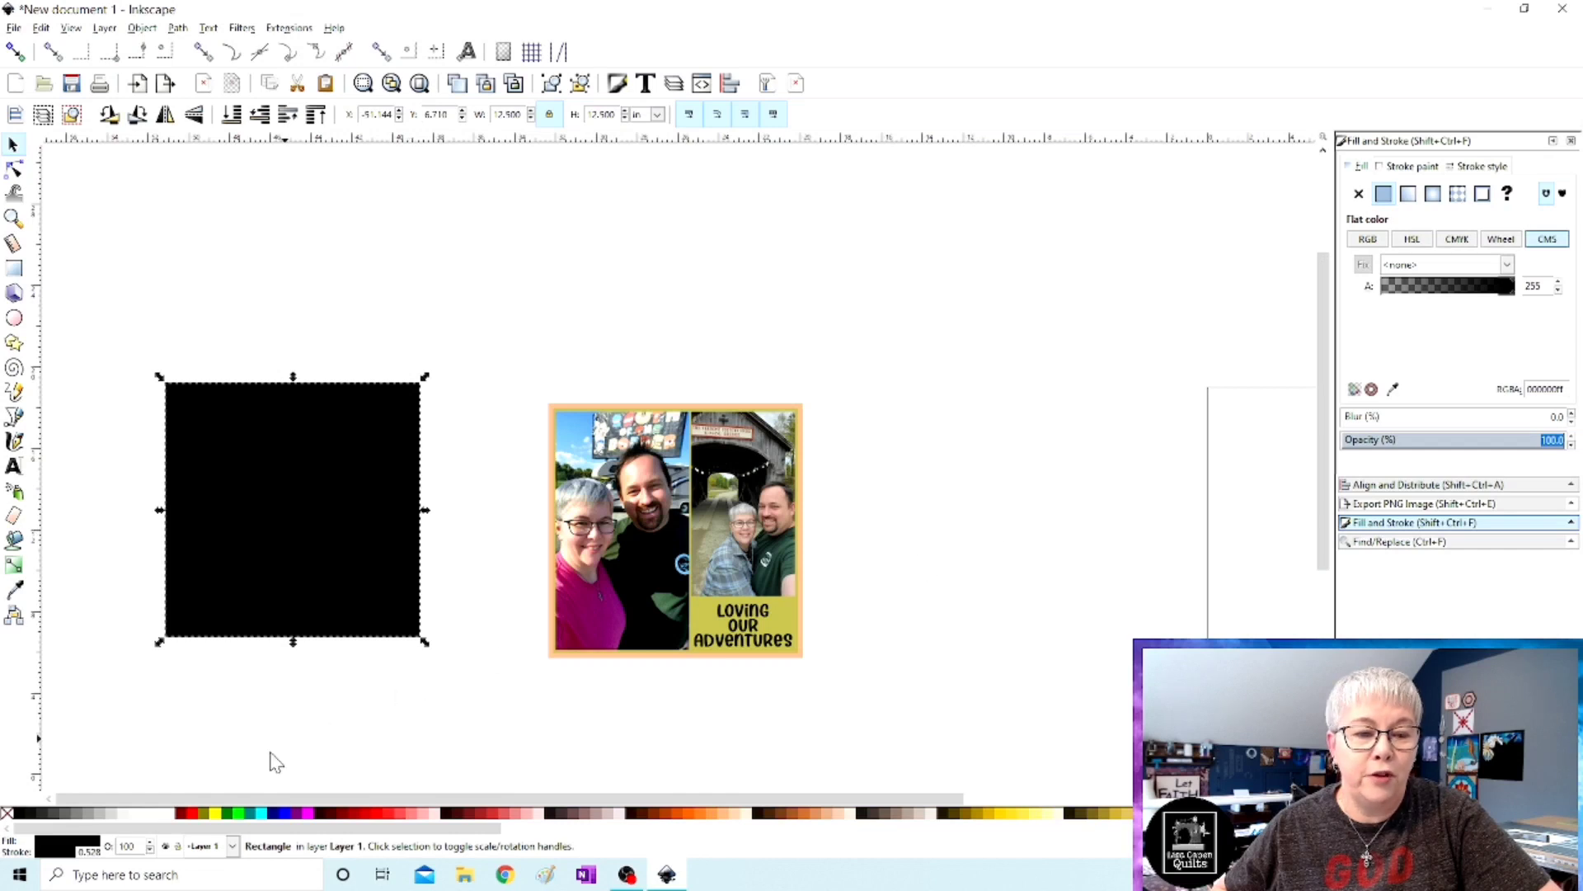
{"action": "left_click", "coordinate": [169, 816]}
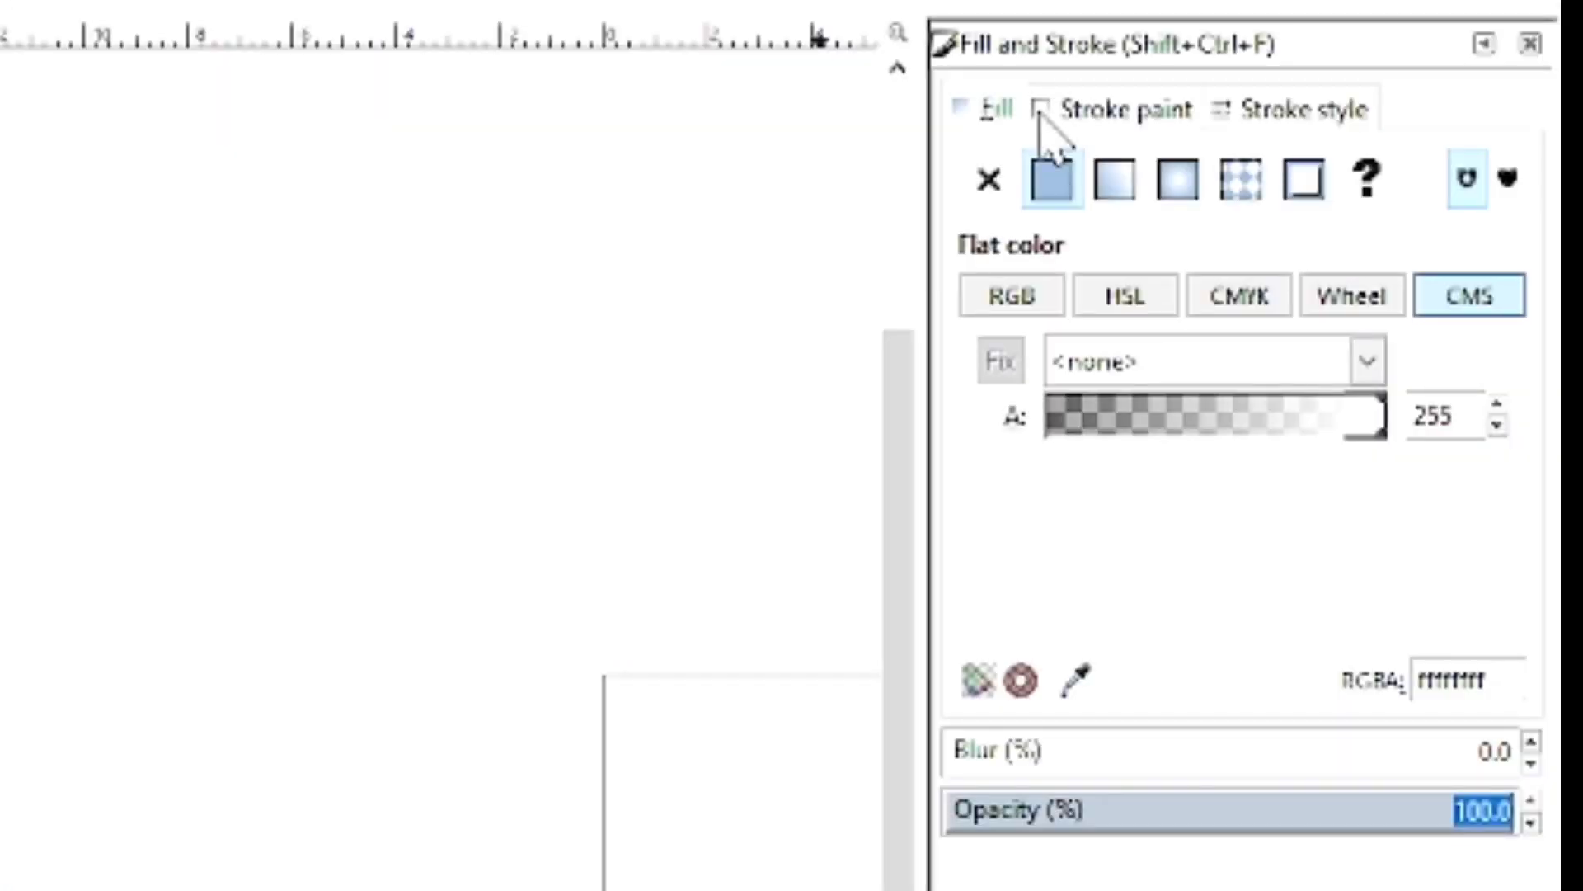
{"action": "left_click", "coordinate": [1379, 172]}
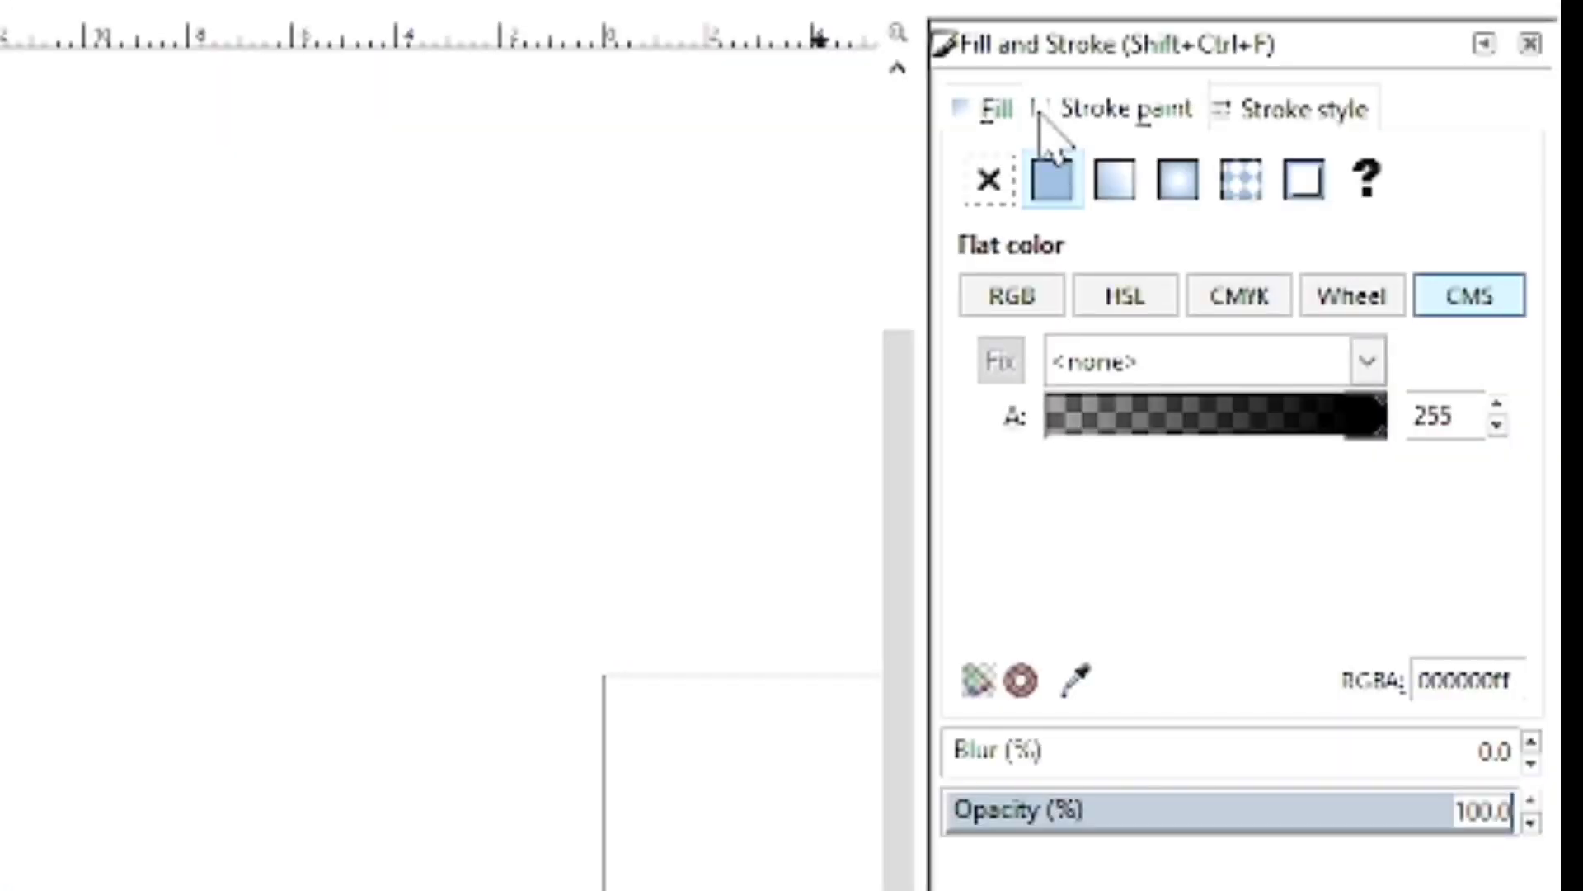
{"action": "left_click", "coordinate": [1052, 183]}
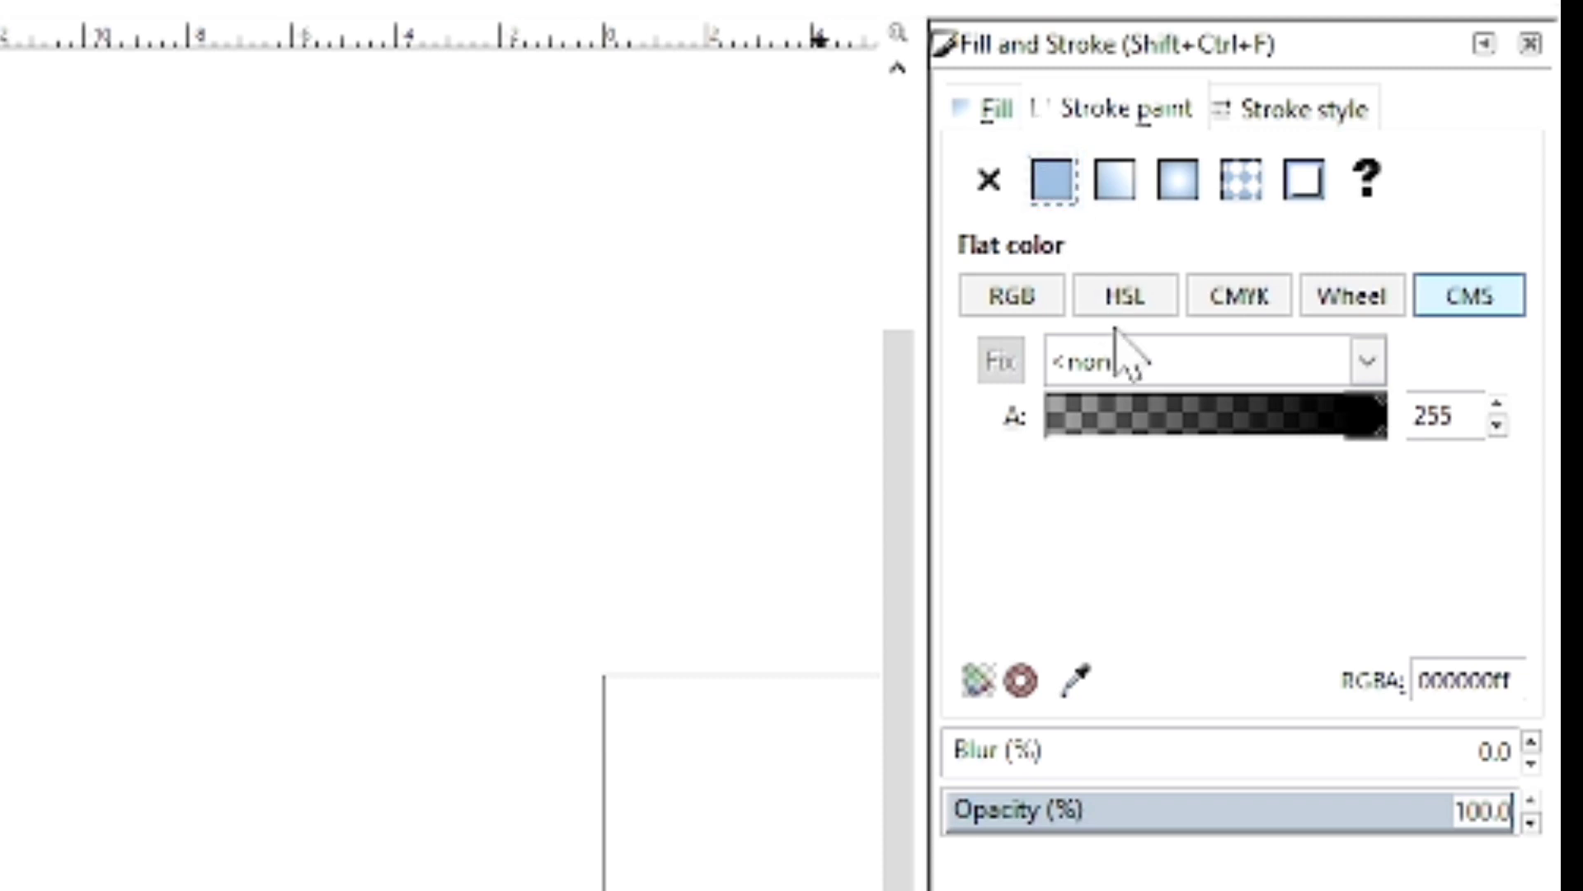
{"action": "left_click", "coordinate": [1291, 109]}
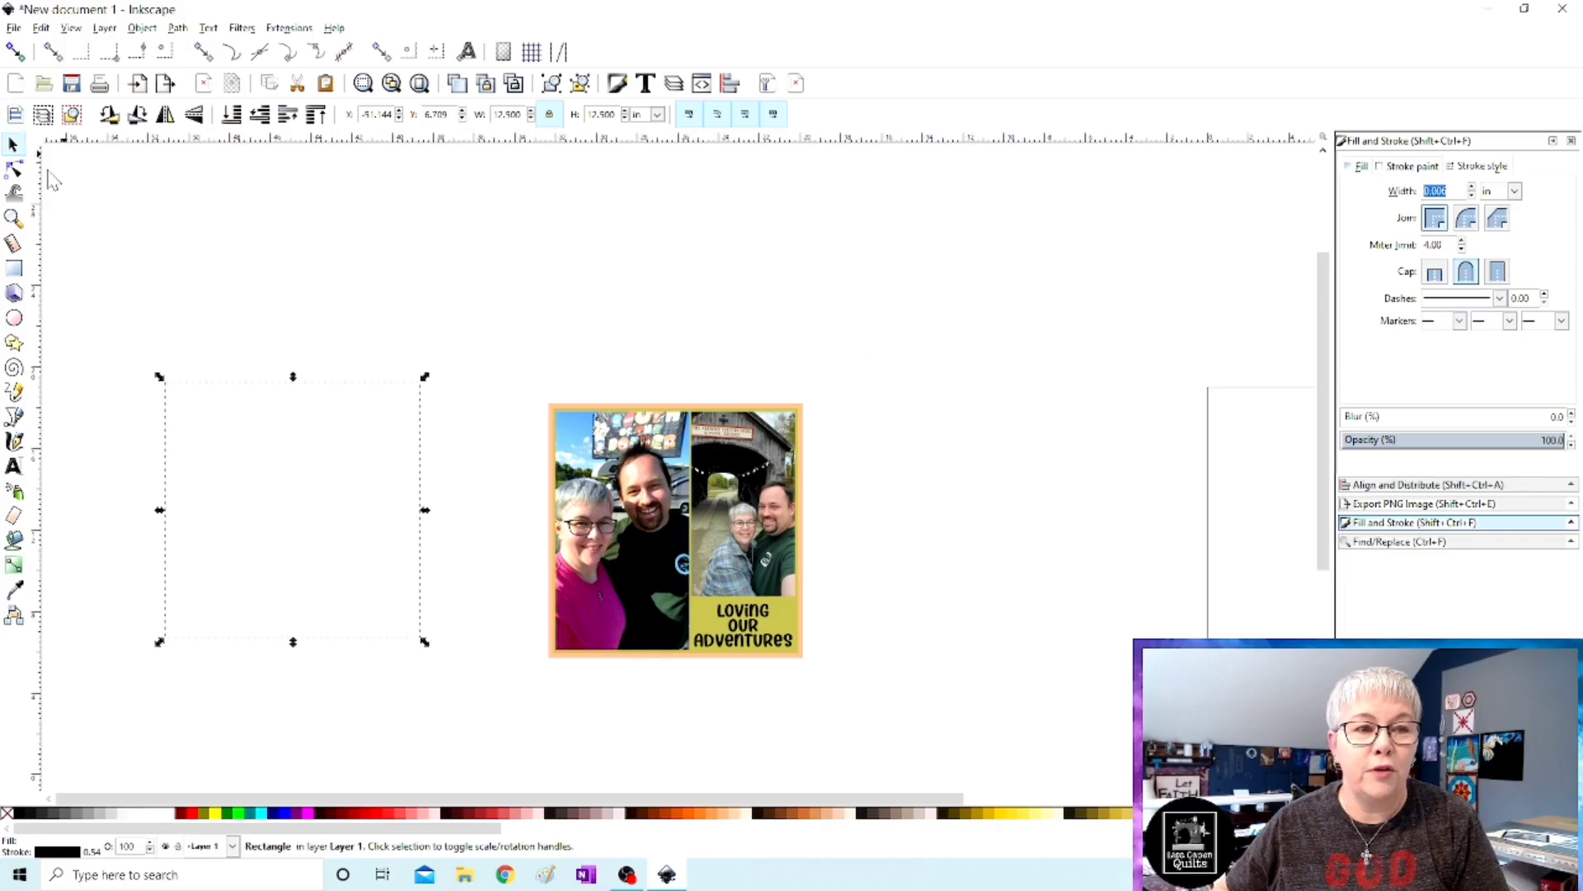
{"action": "left_click", "coordinate": [111, 249]}
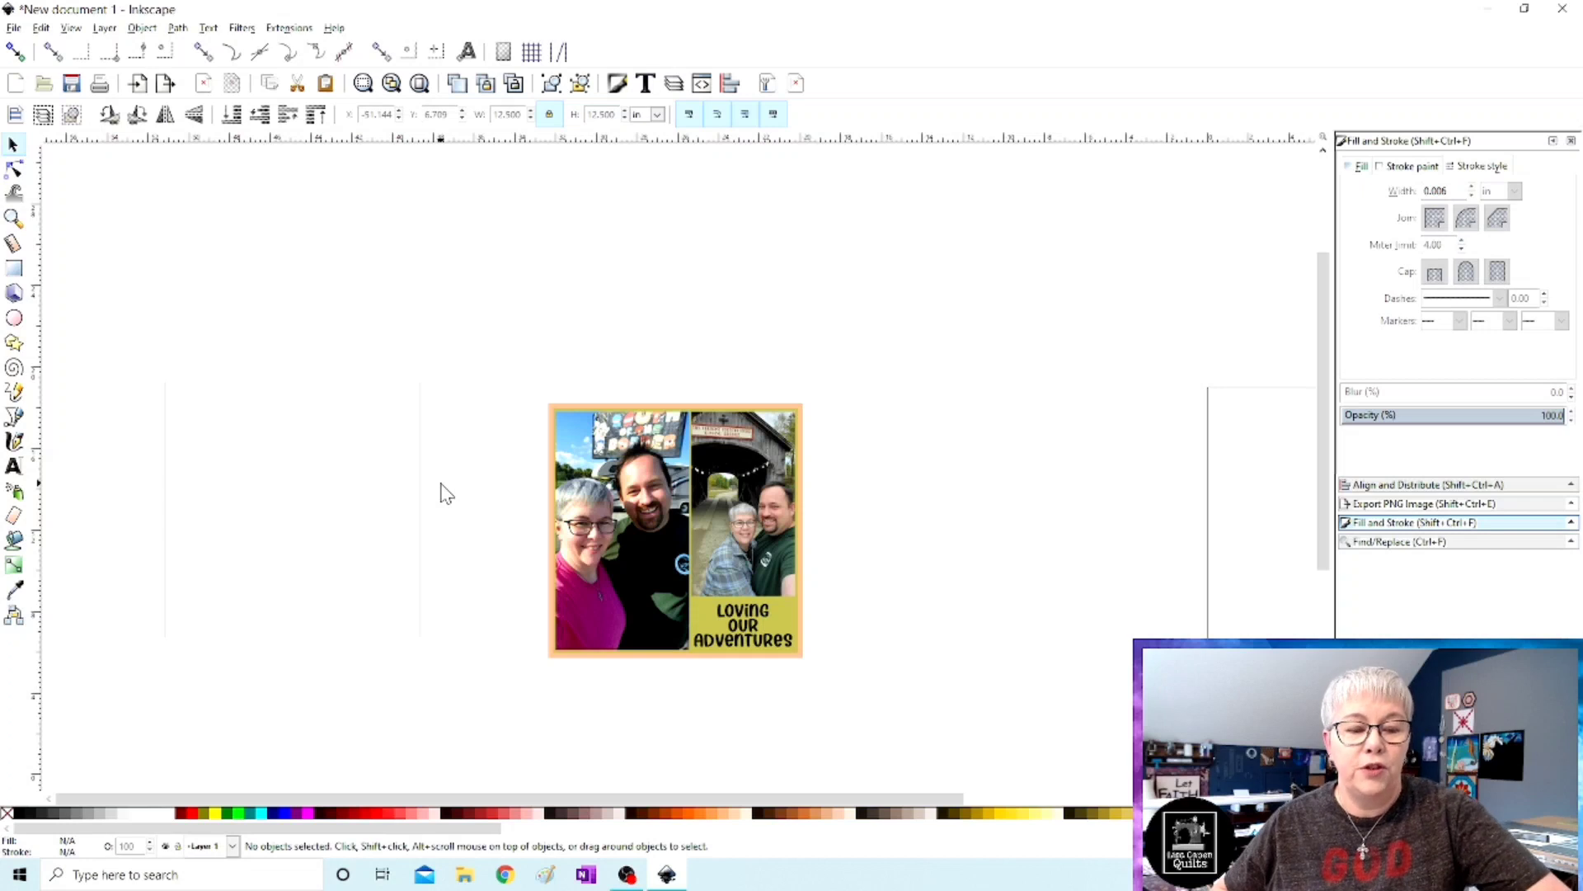
Move the outlined white square closer to the photo design, level with the orange square.
{"action": "left_click", "coordinate": [166, 449]}
{"action": "left_click_drag", "start_coordinate": [166, 448], "coordinate": [291, 481]}
{"action": "scroll", "coordinate": [711, 501], "scroll_direction": "up", "scroll_amount": 2}
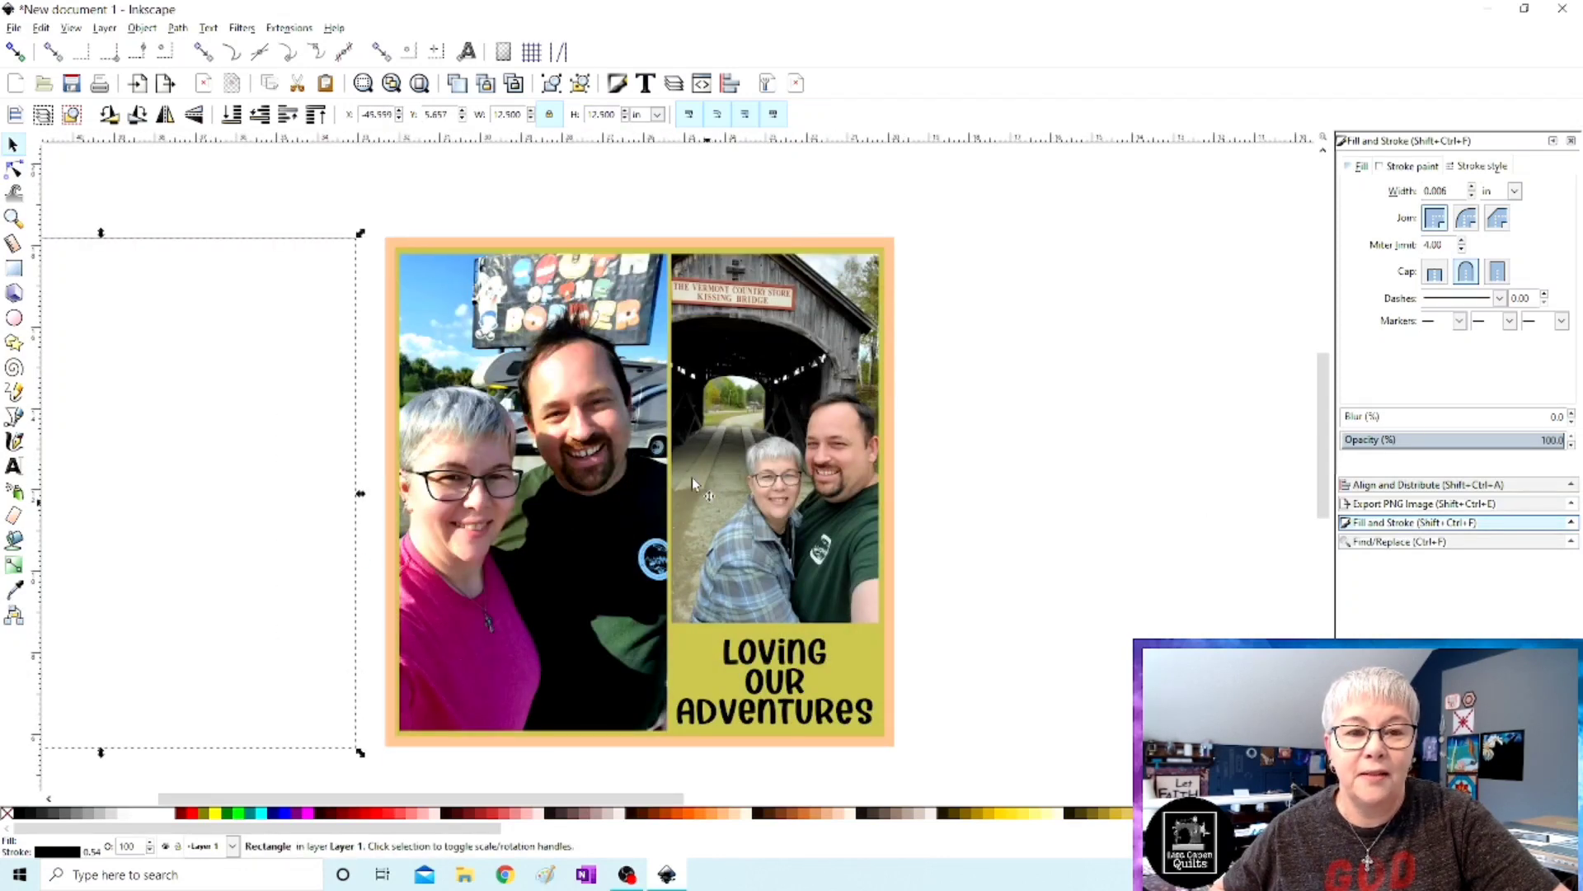
Group the two photos and the "Loving our Adventures" caption into one object.
{"action": "scroll", "coordinate": [580, 297], "scroll_direction": "up", "scroll_amount": 1}
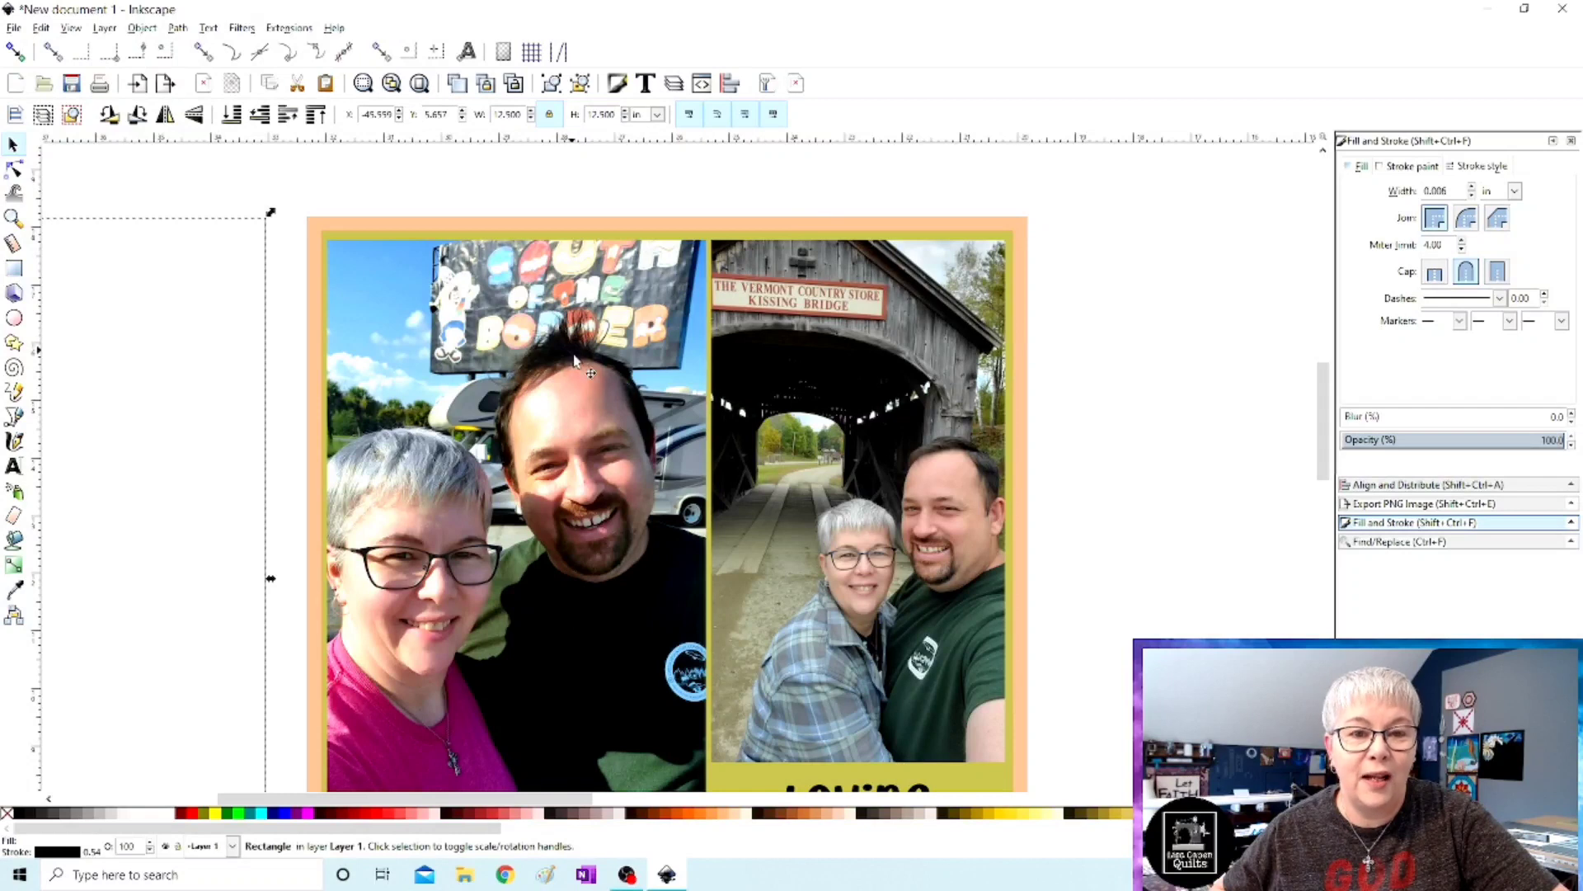
{"action": "scroll", "coordinate": [590, 381], "scroll_direction": "down", "scroll_amount": 1}
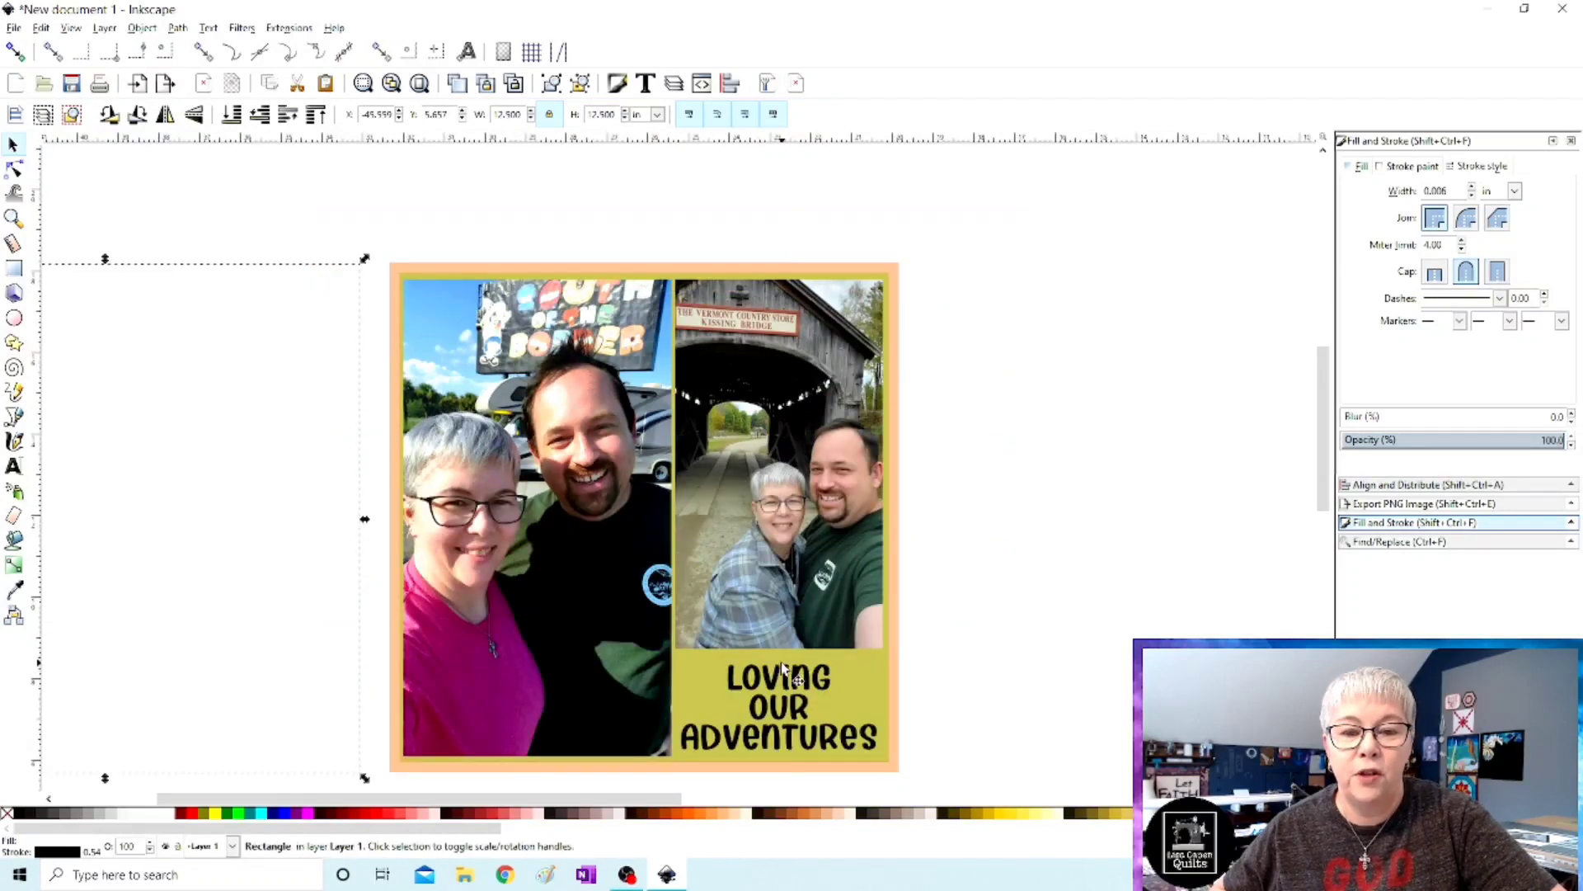
{"action": "left_click", "coordinate": [760, 683]}
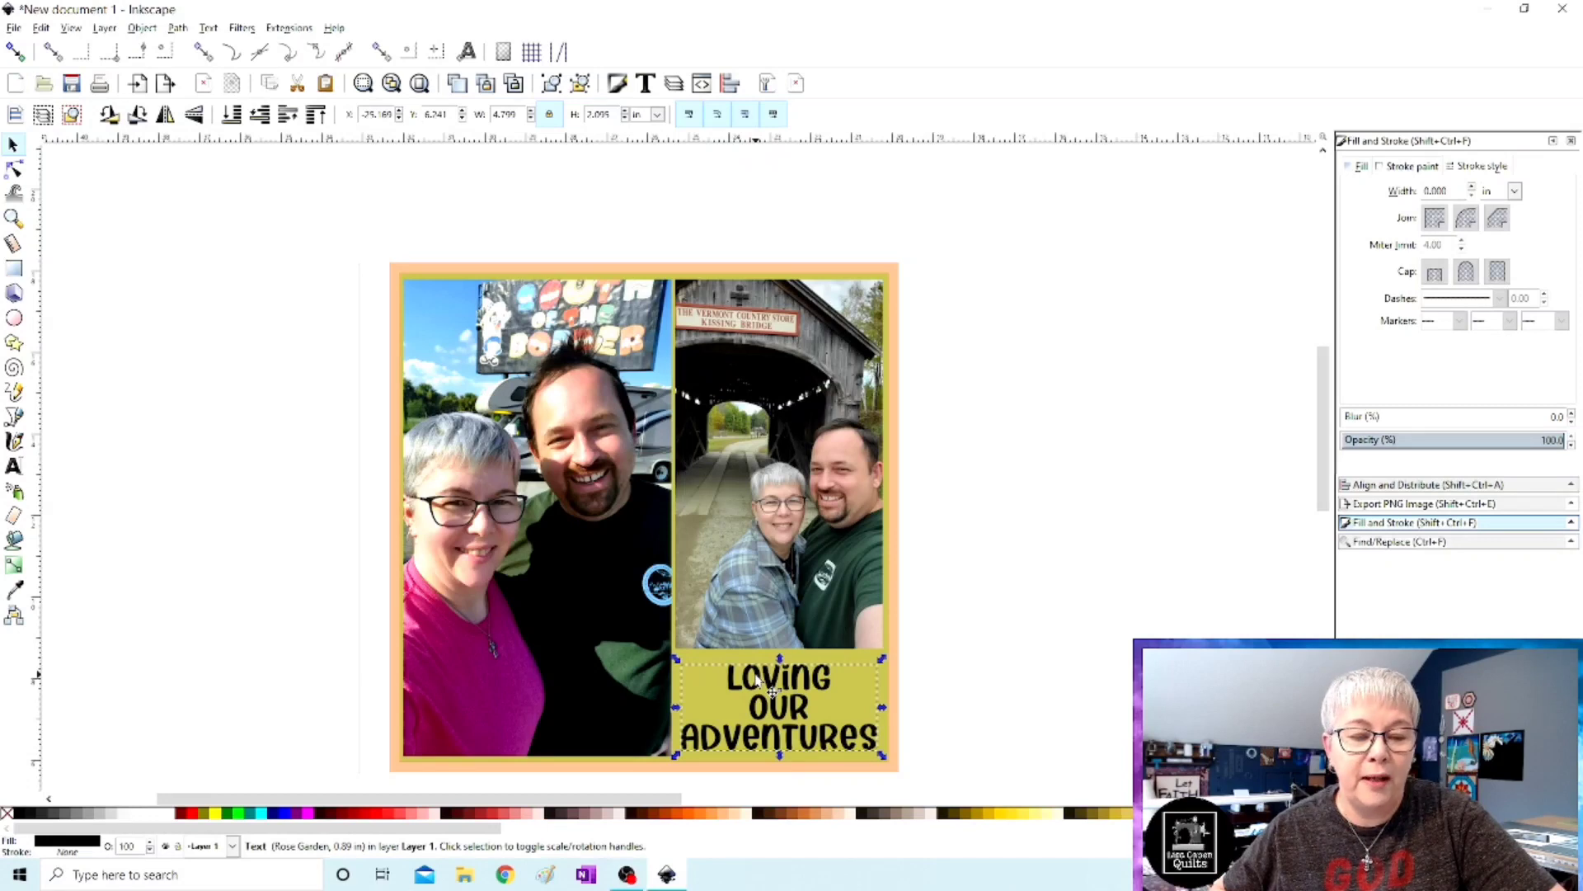
{"action": "left_click", "coordinate": [757, 544]}
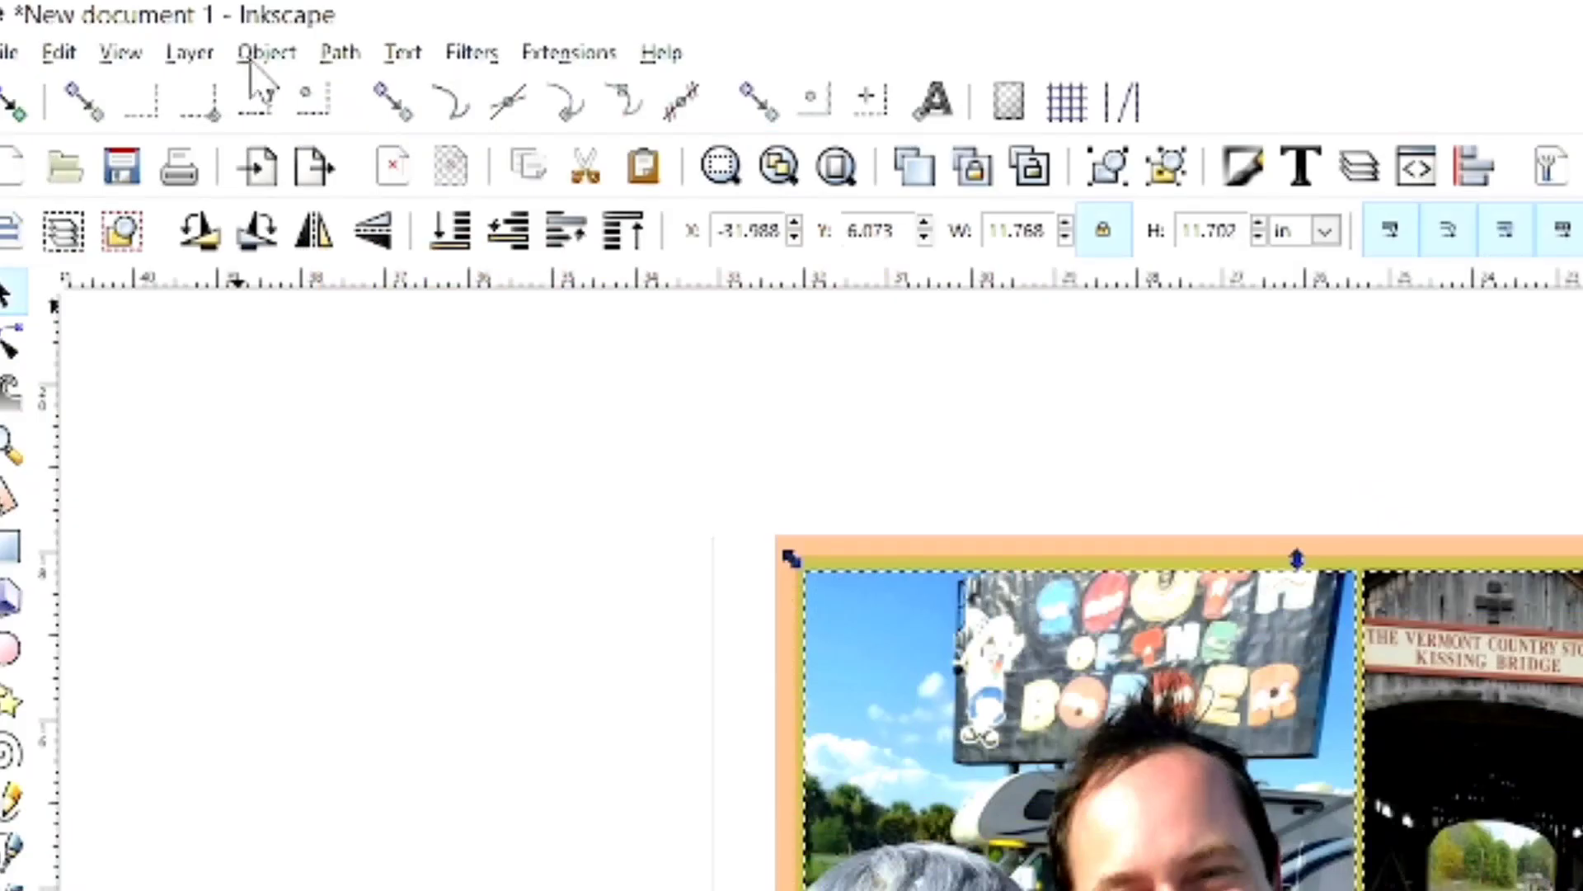
{"action": "left_click", "coordinate": [262, 55]}
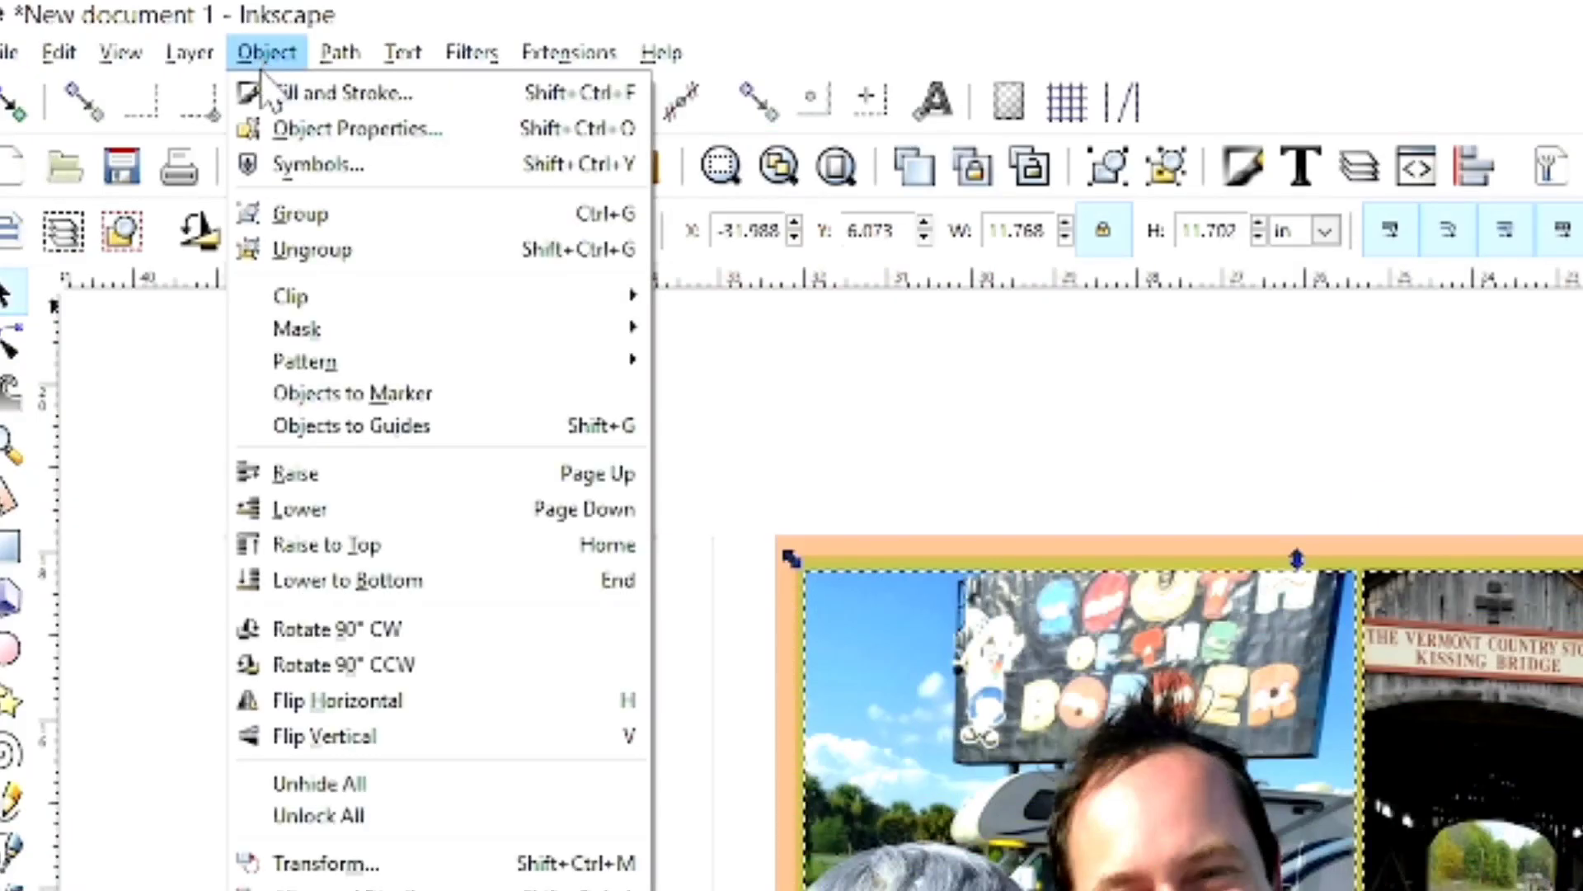
{"action": "left_click", "coordinate": [289, 216]}
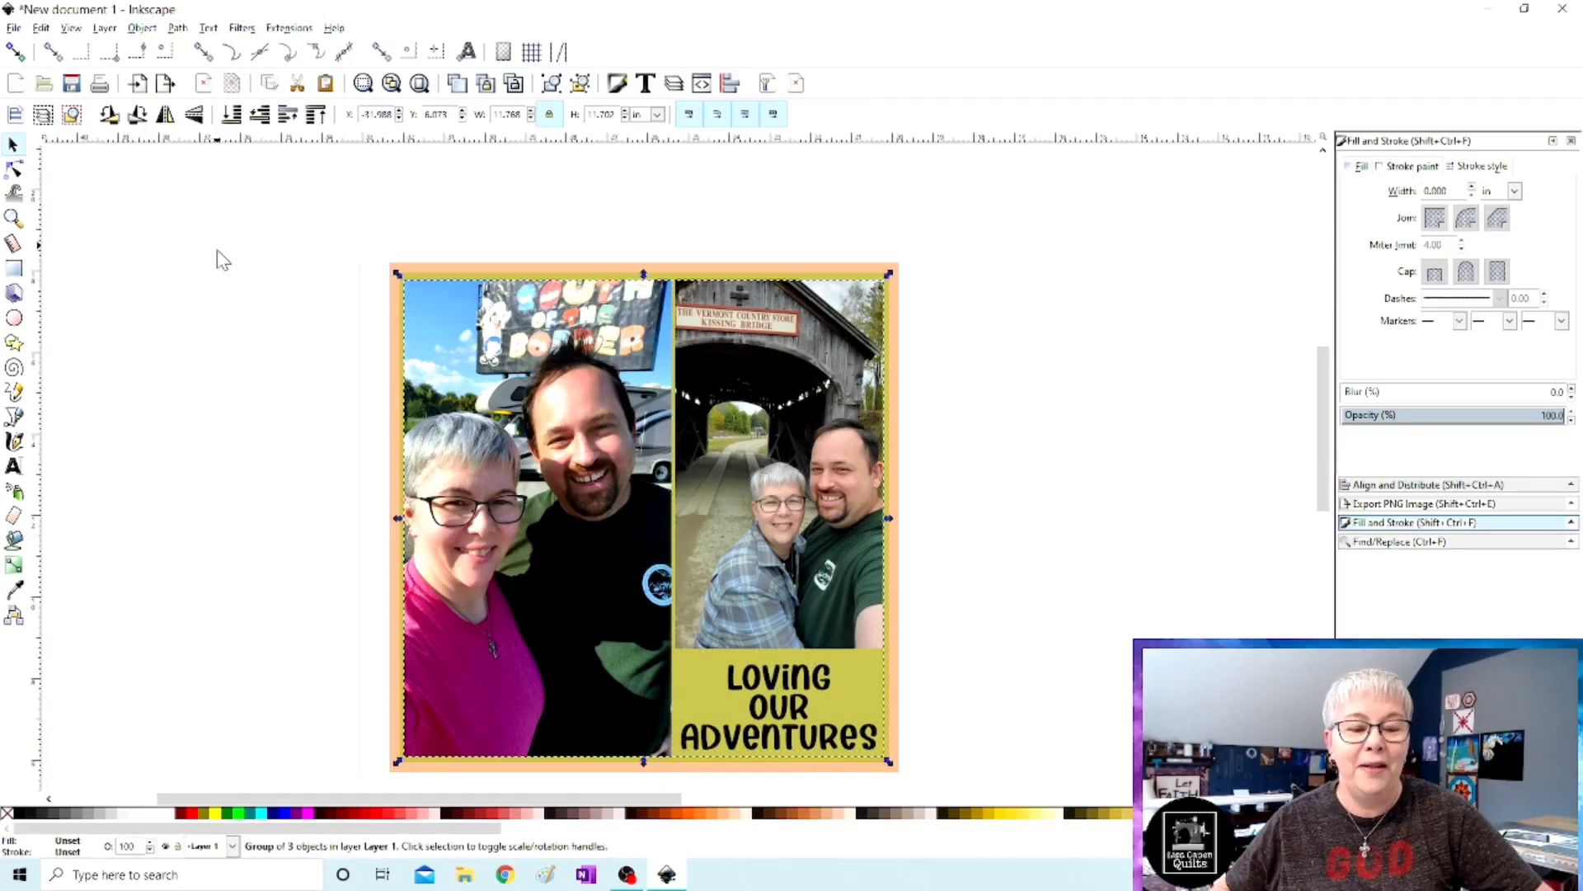
Center the photo and caption group horizontally on the outlined white square.
{"action": "scroll", "coordinate": [252, 323], "scroll_direction": "down", "scroll_amount": 1}
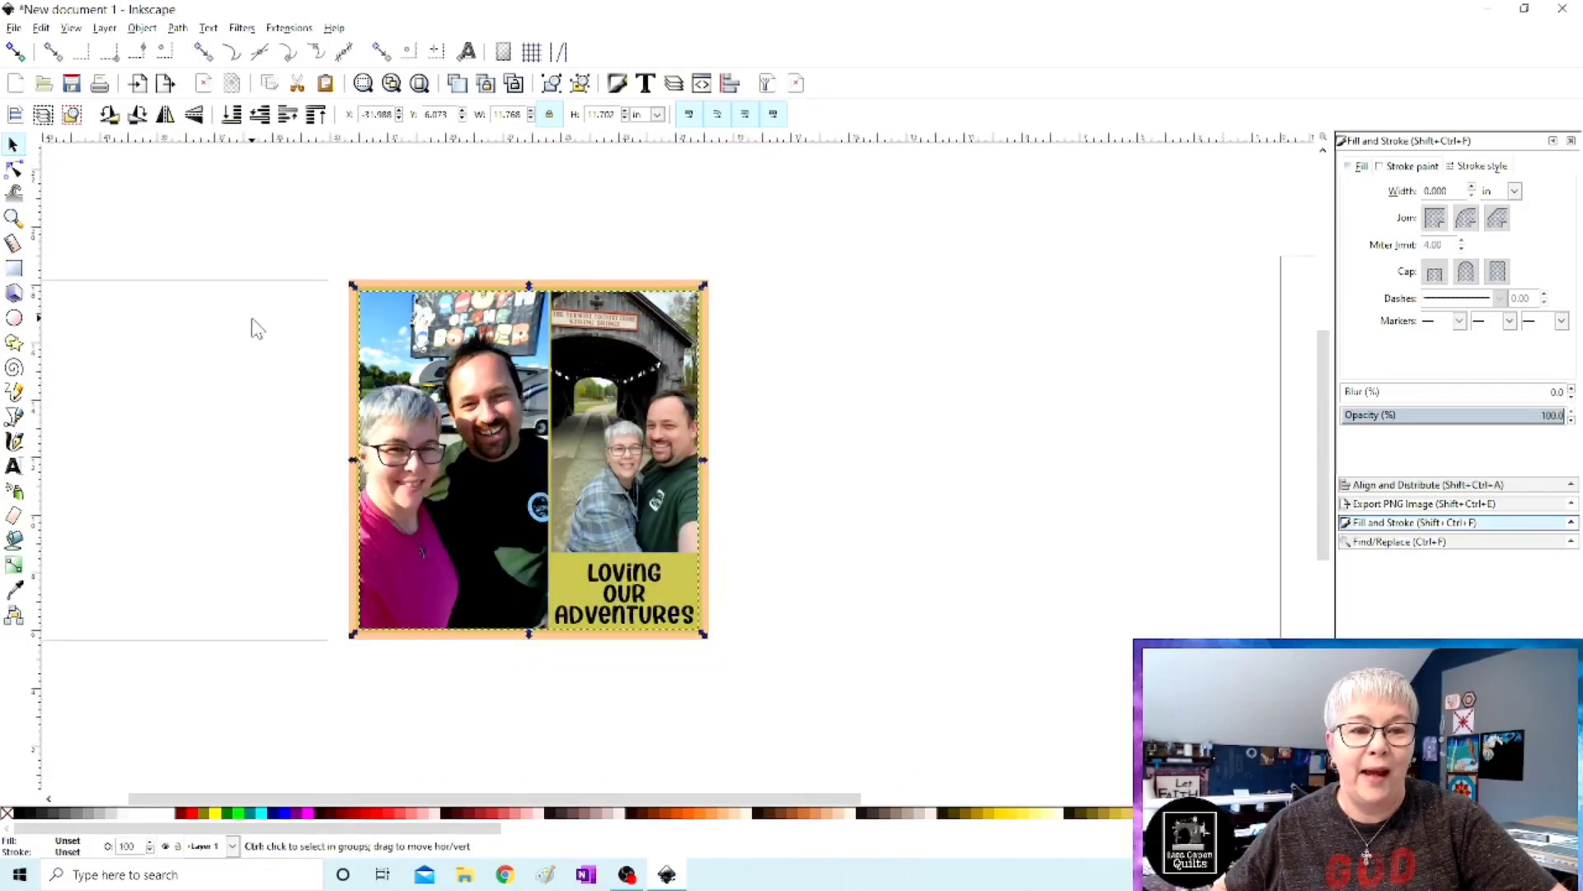
{"action": "scroll", "coordinate": [252, 323], "scroll_direction": "right", "scroll_amount": 2}
{"action": "scroll", "coordinate": [252, 323], "scroll_direction": "left", "scroll_amount": 8}
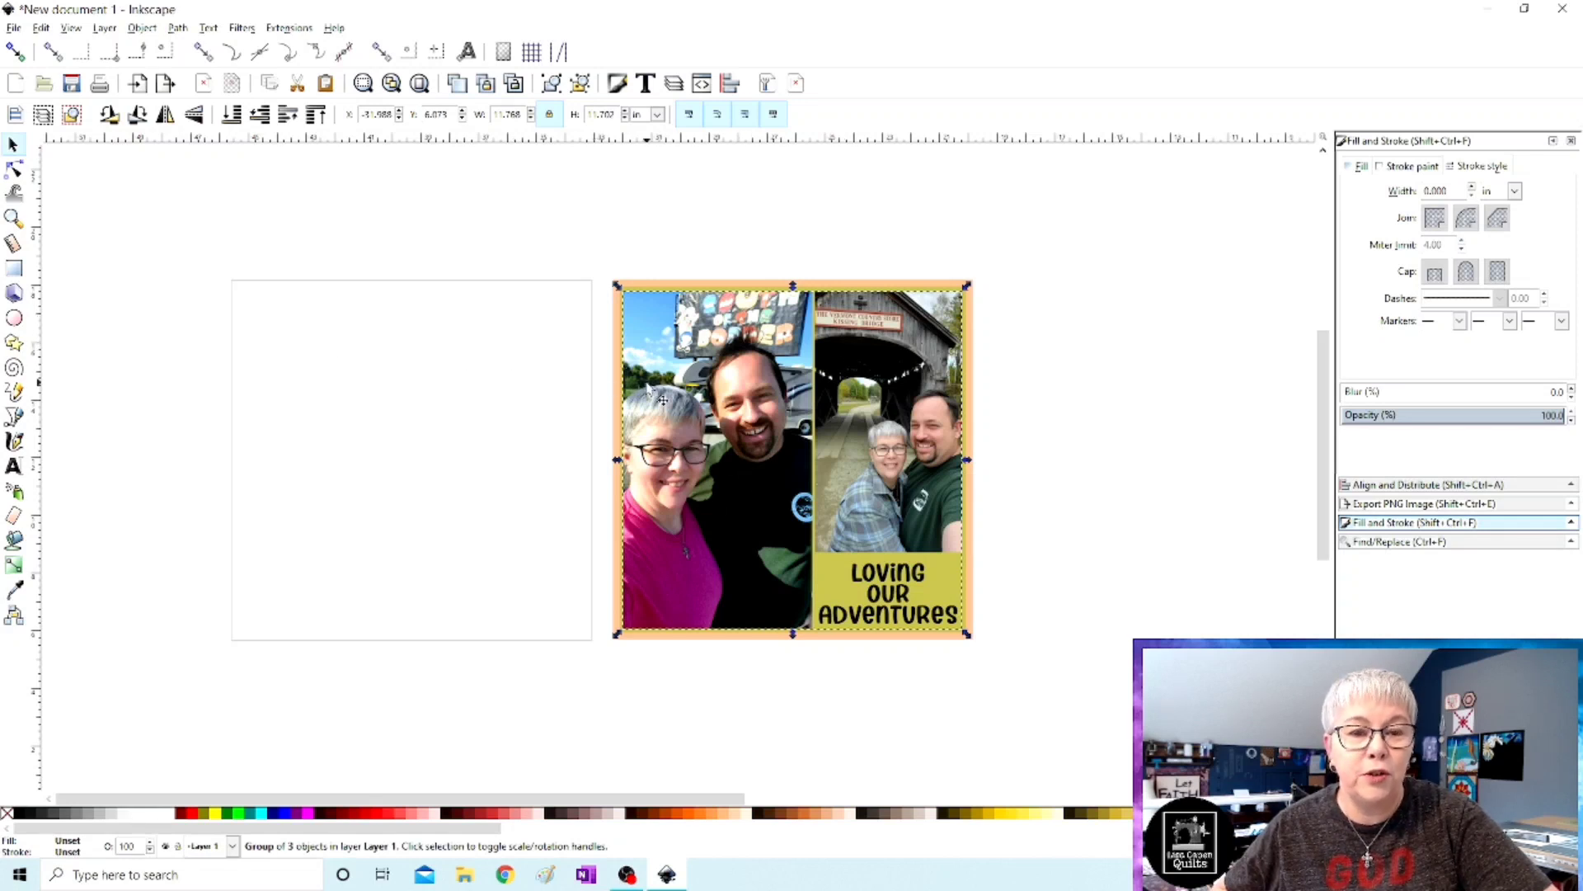
{"action": "left_click", "coordinate": [458, 284], "text": "shift"}
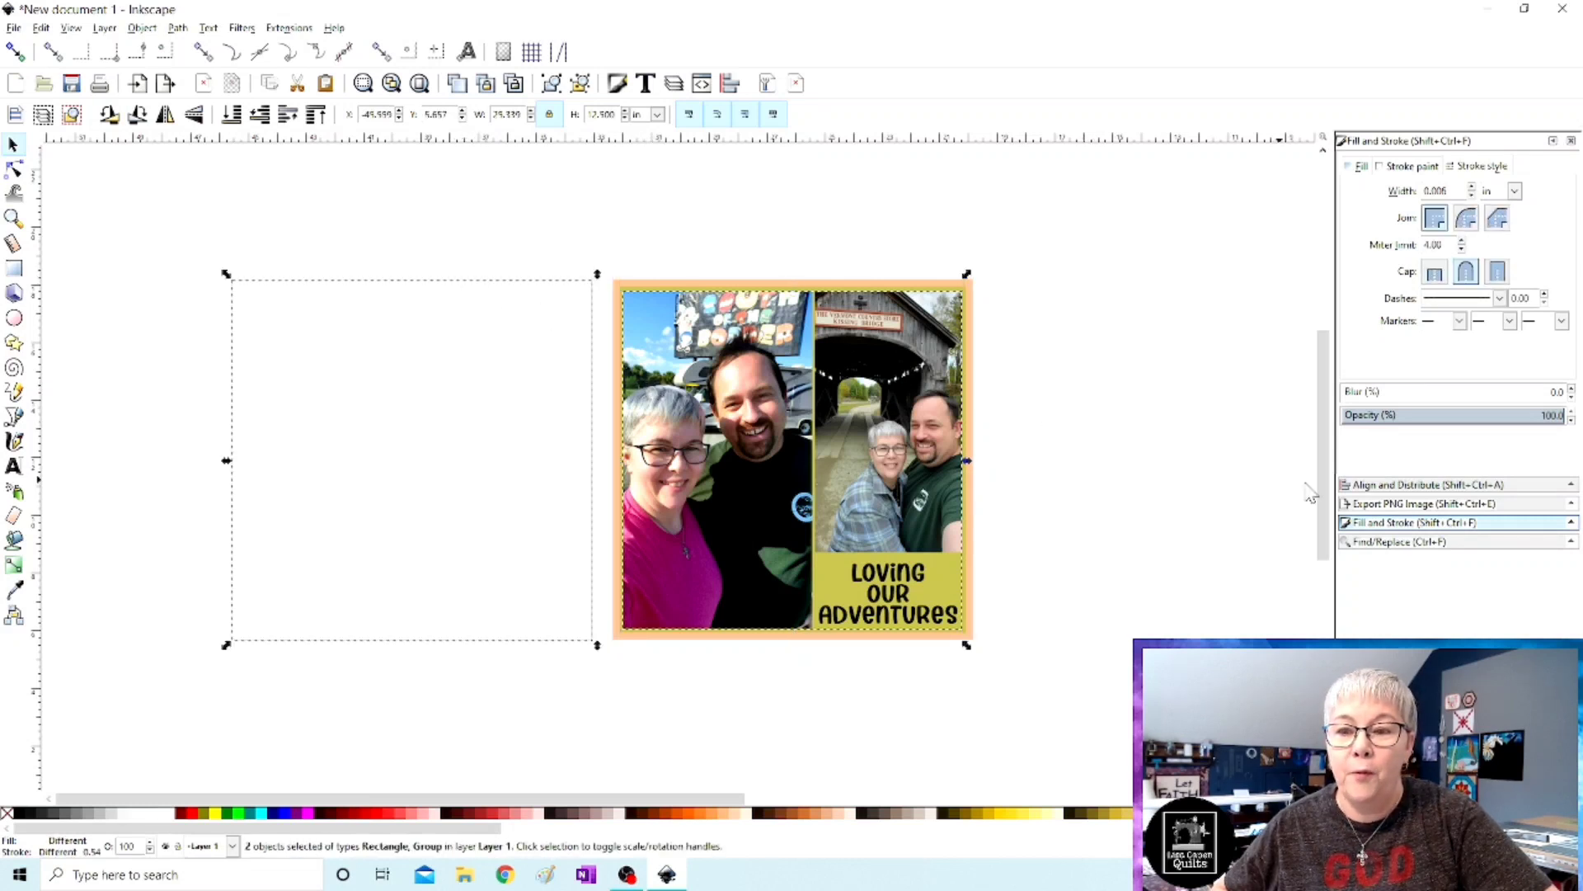
{"action": "left_click", "coordinate": [1379, 488]}
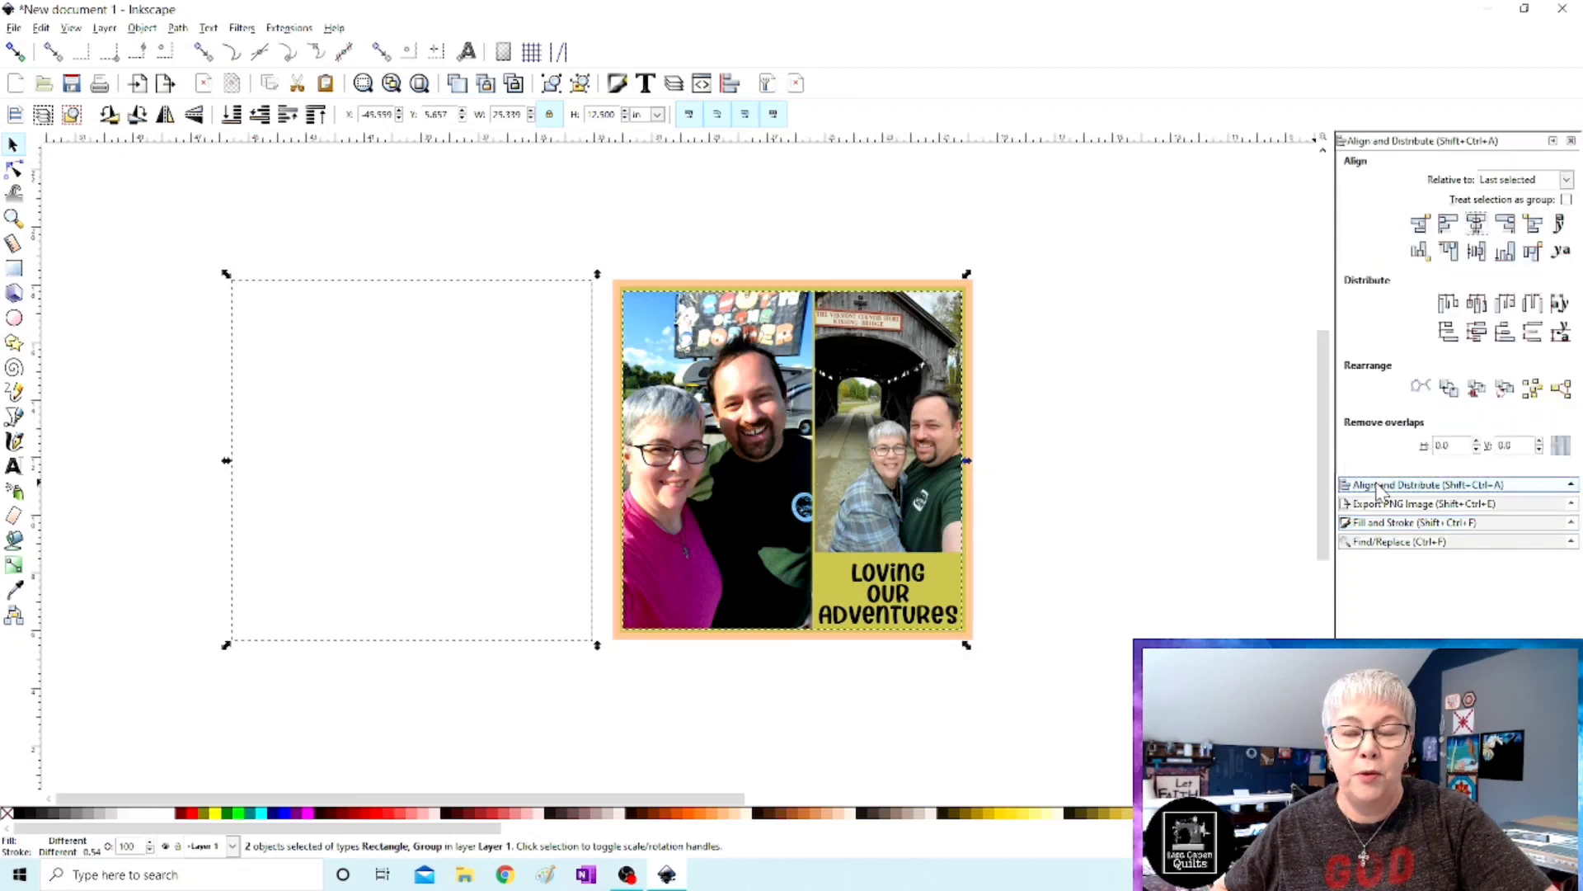
{"action": "left_click", "coordinate": [1476, 226]}
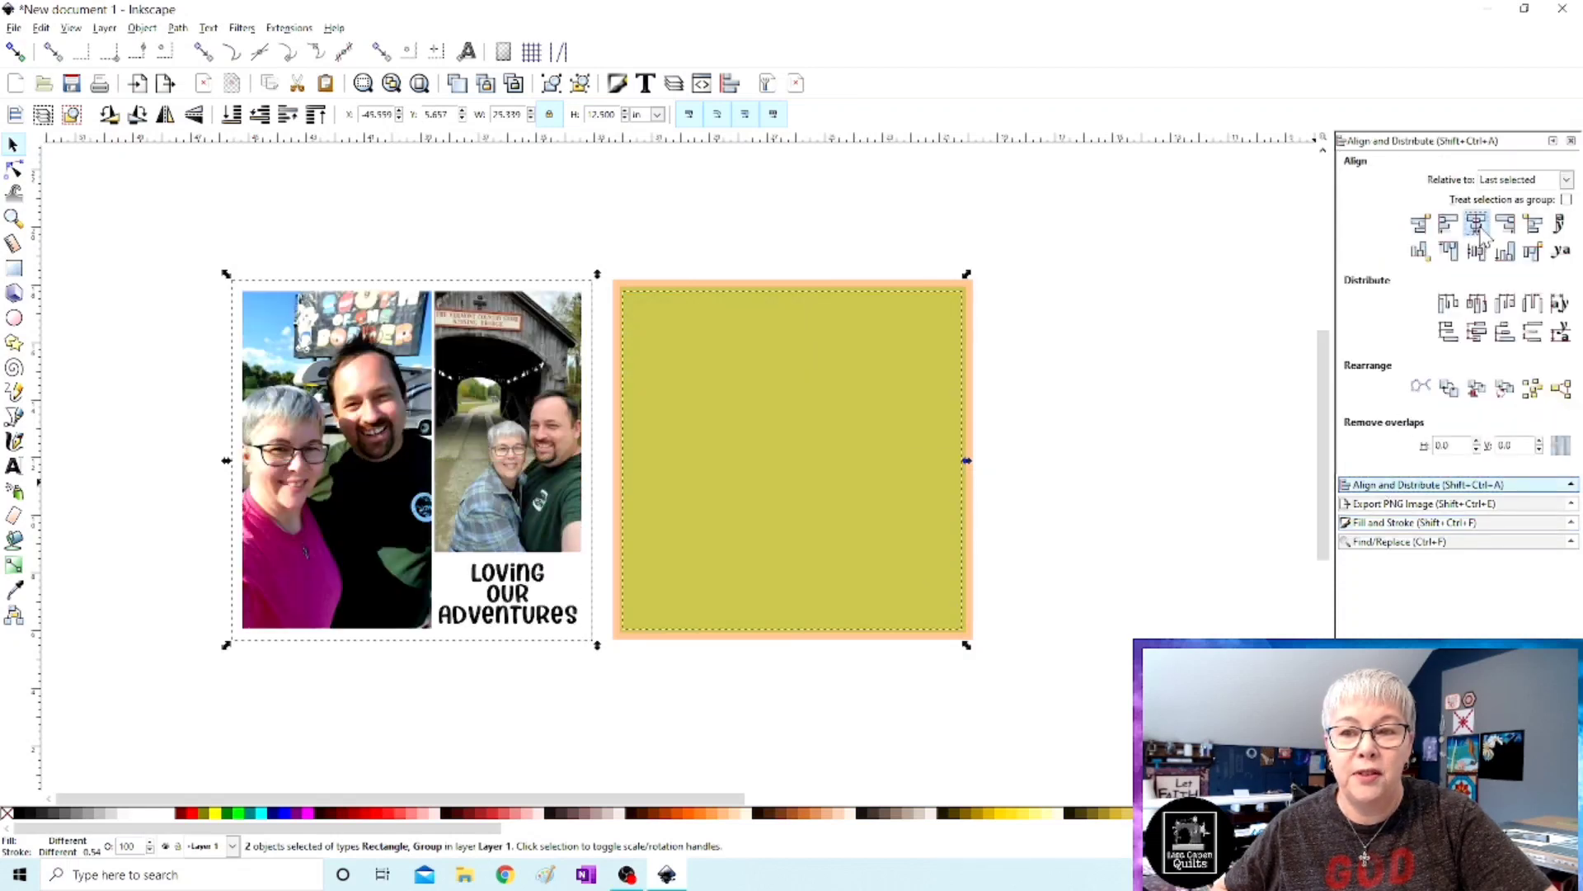
{"action": "left_click", "coordinate": [550, 740]}
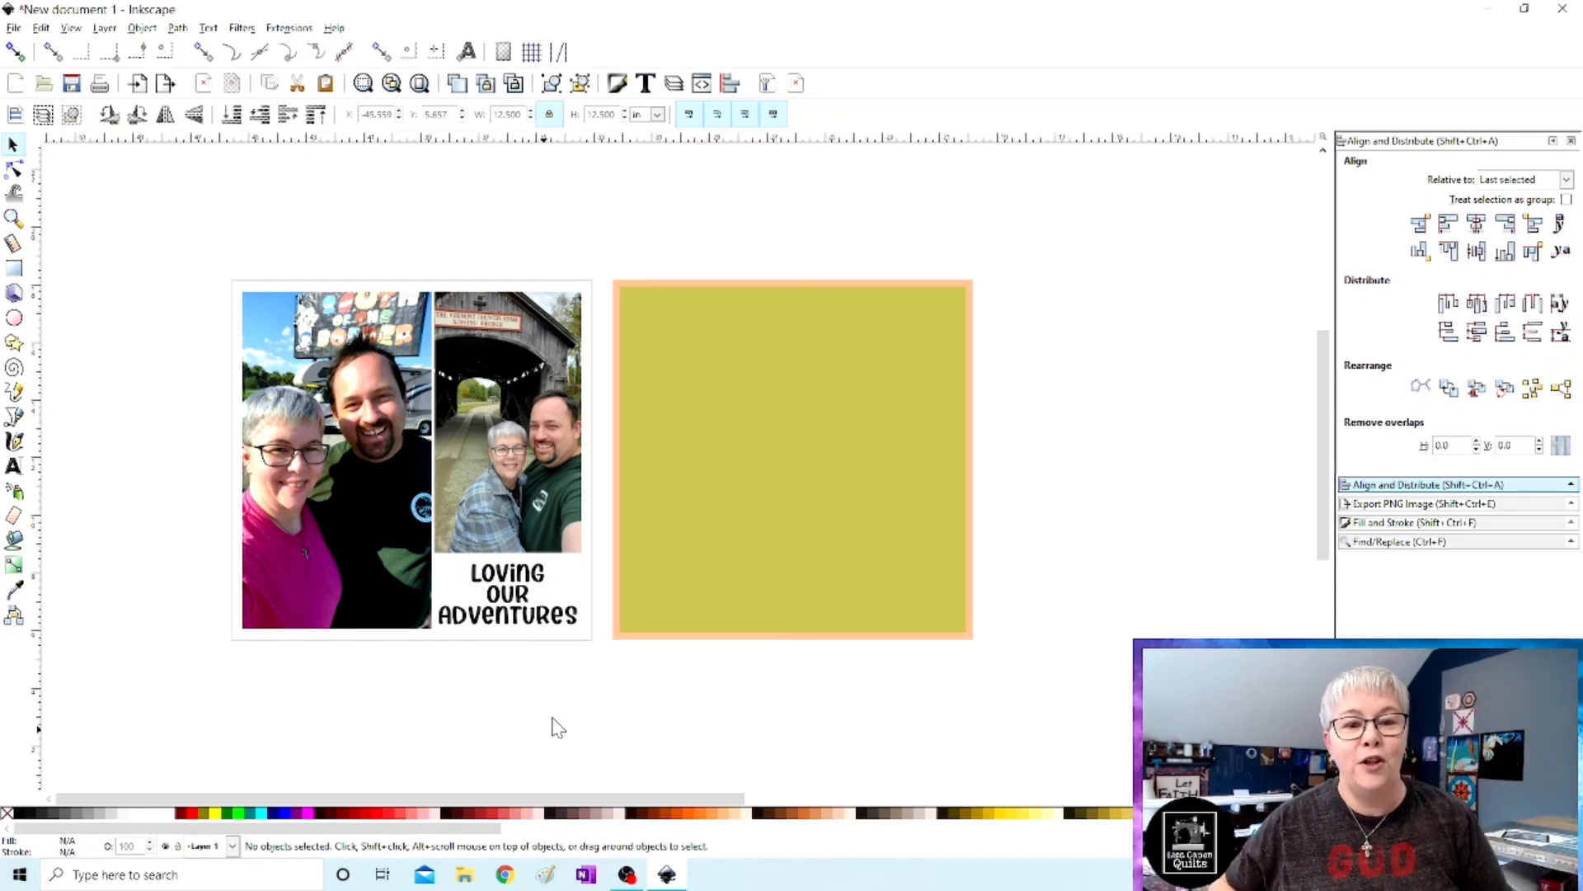
Delete the leftover orange and green guide squares.
{"action": "left_click", "coordinate": [738, 493]}
{"action": "left_click_drag", "start_coordinate": [765, 438], "coordinate": [834, 417]}
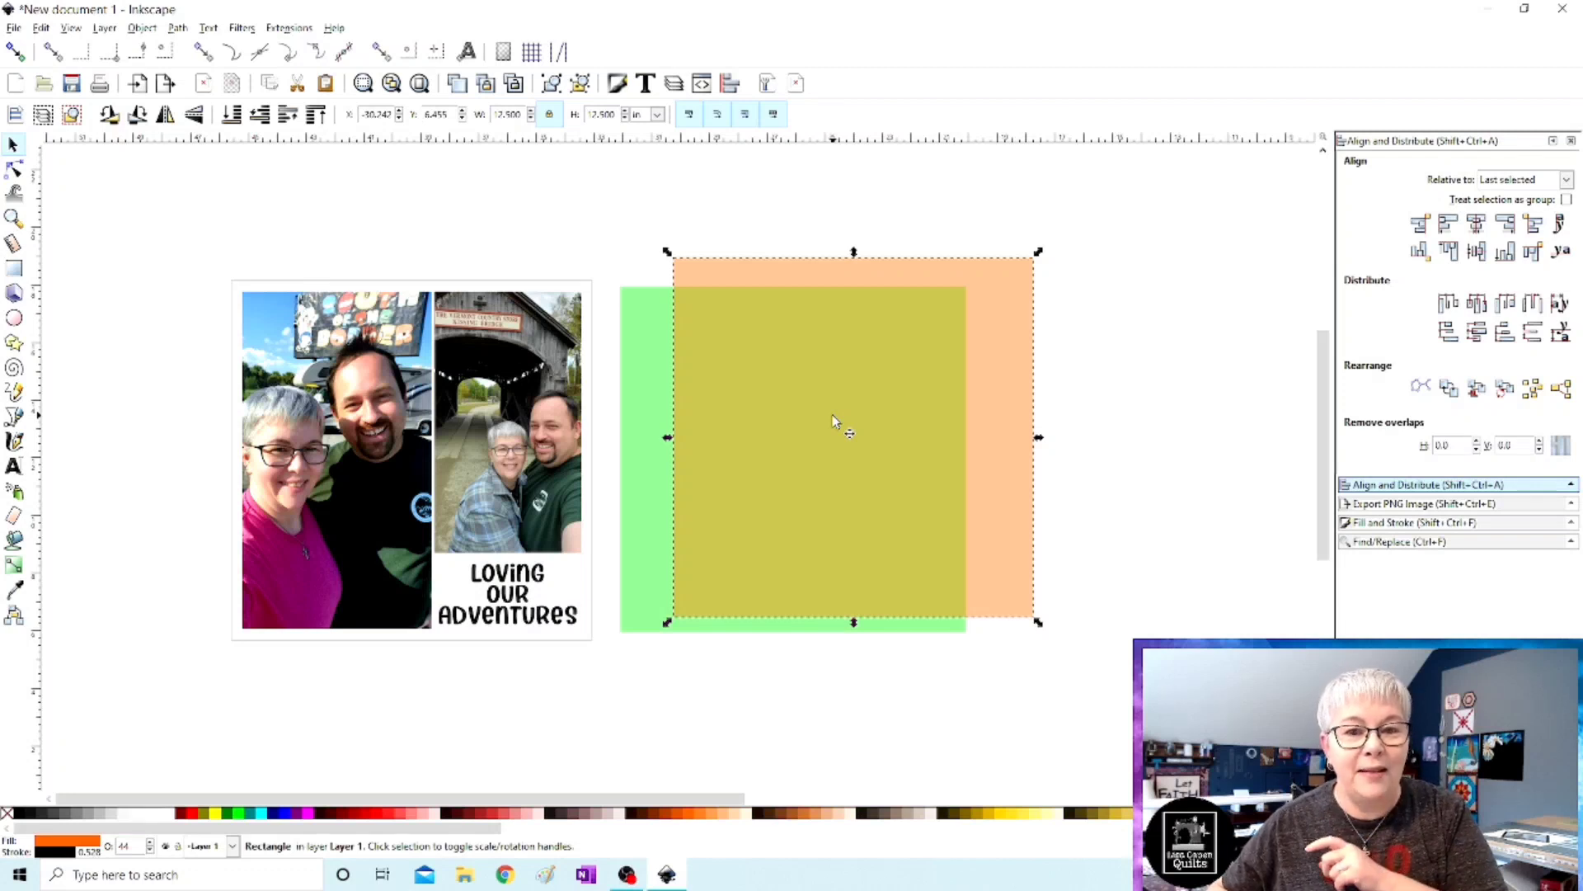
{"action": "key", "text": "Delete"}
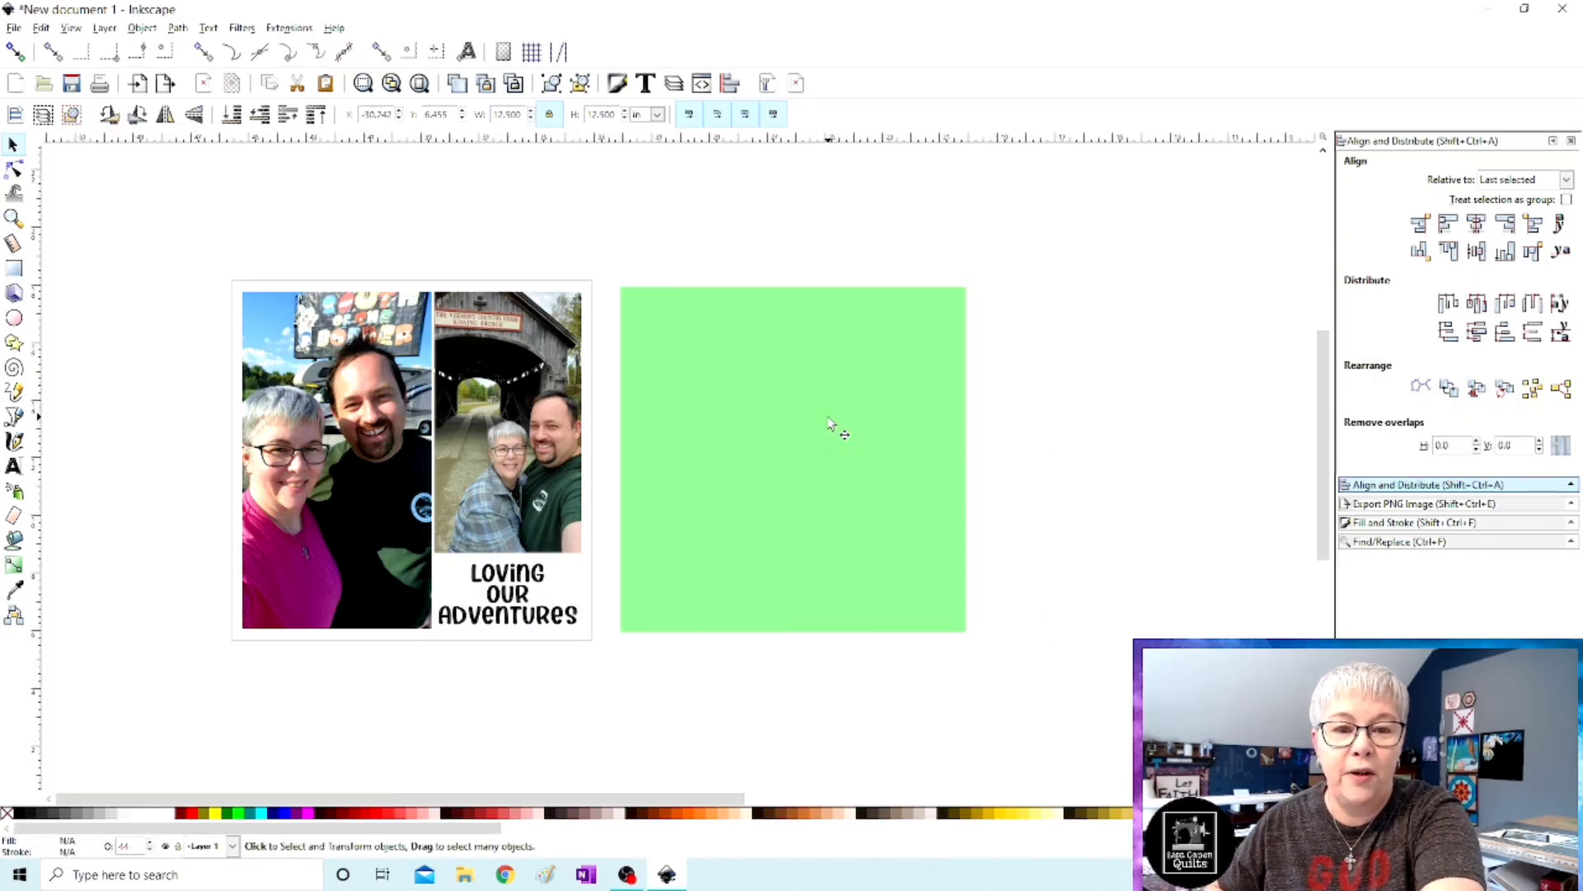
{"action": "left_click", "coordinate": [836, 423]}
{"action": "key", "text": "Delete"}
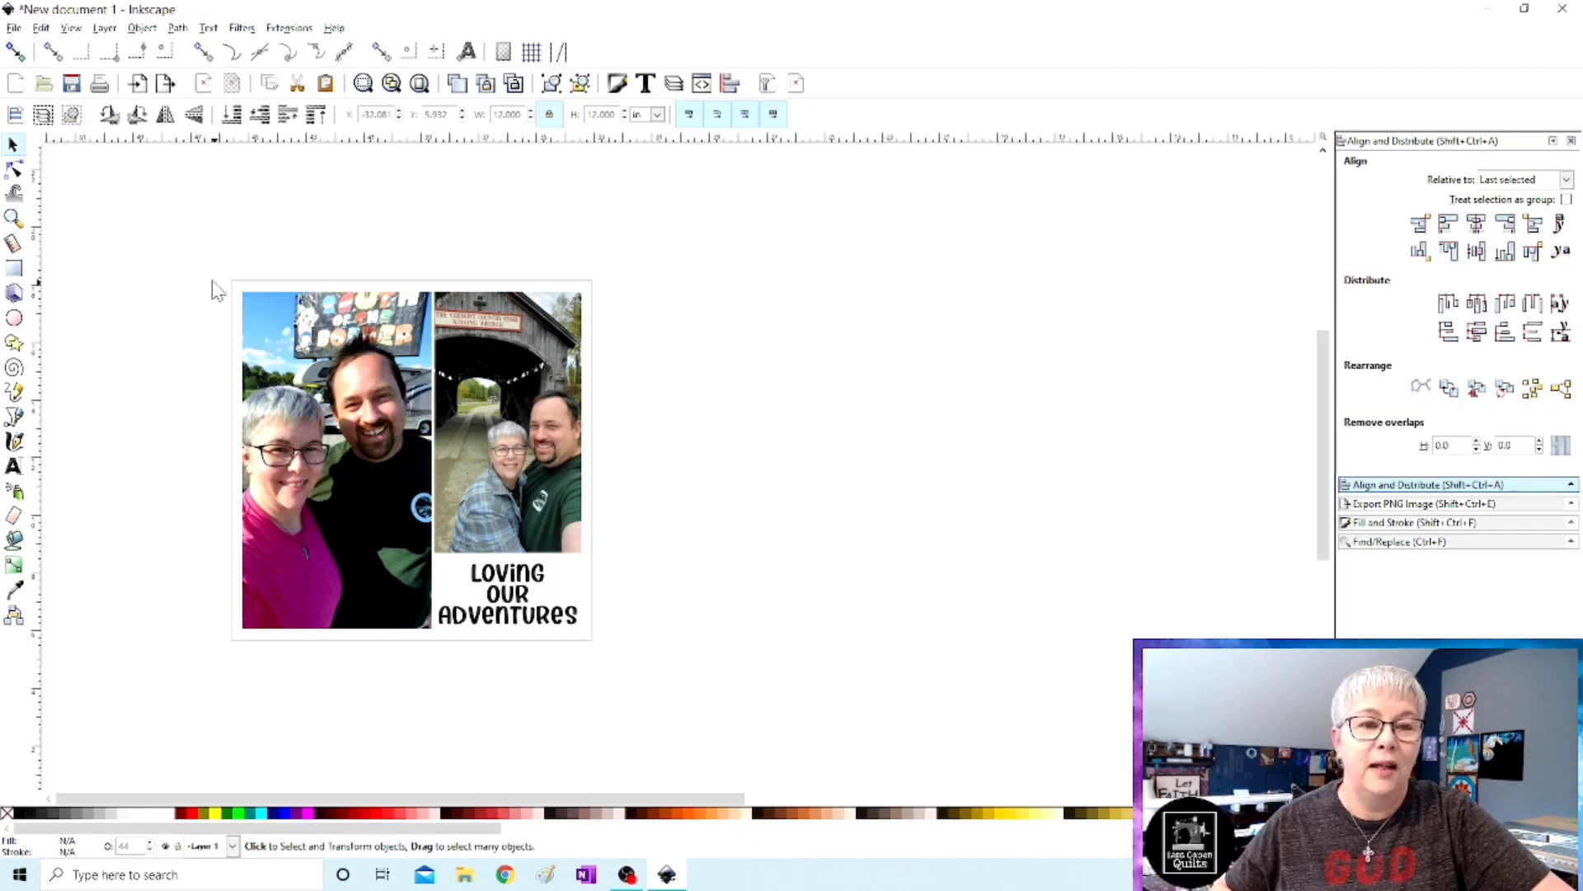
Group the photo and caption design with the outlined white square, and flip the group horizontally for printing.
{"action": "left_click_drag", "start_coordinate": [191, 235], "coordinate": [720, 702]}
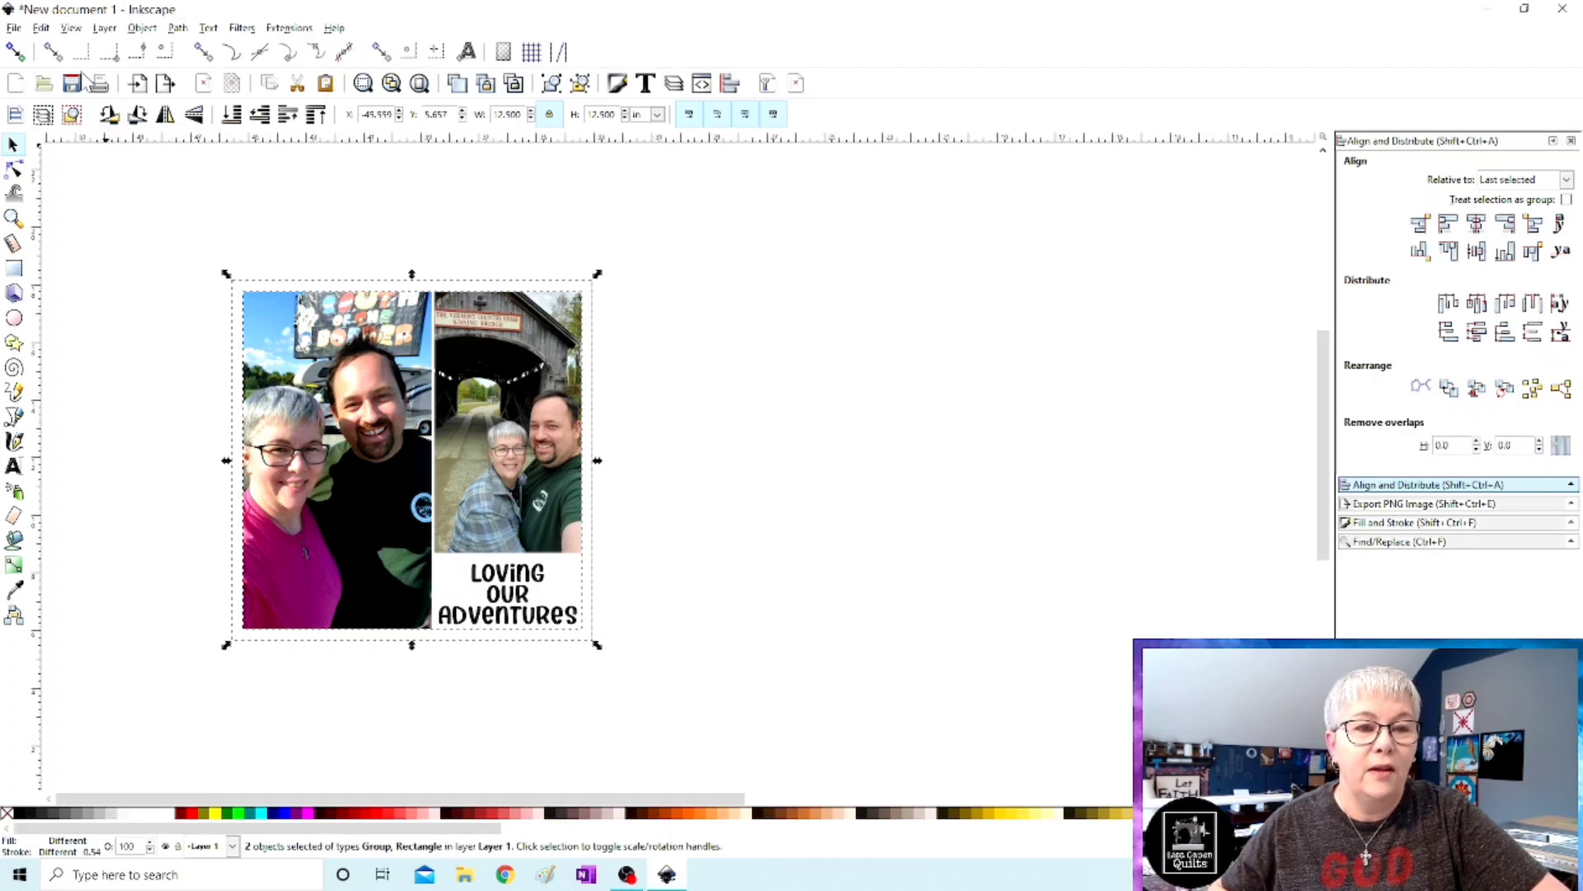
{"action": "scroll", "coordinate": [177, 307], "scroll_direction": "up", "scroll_amount": 1}
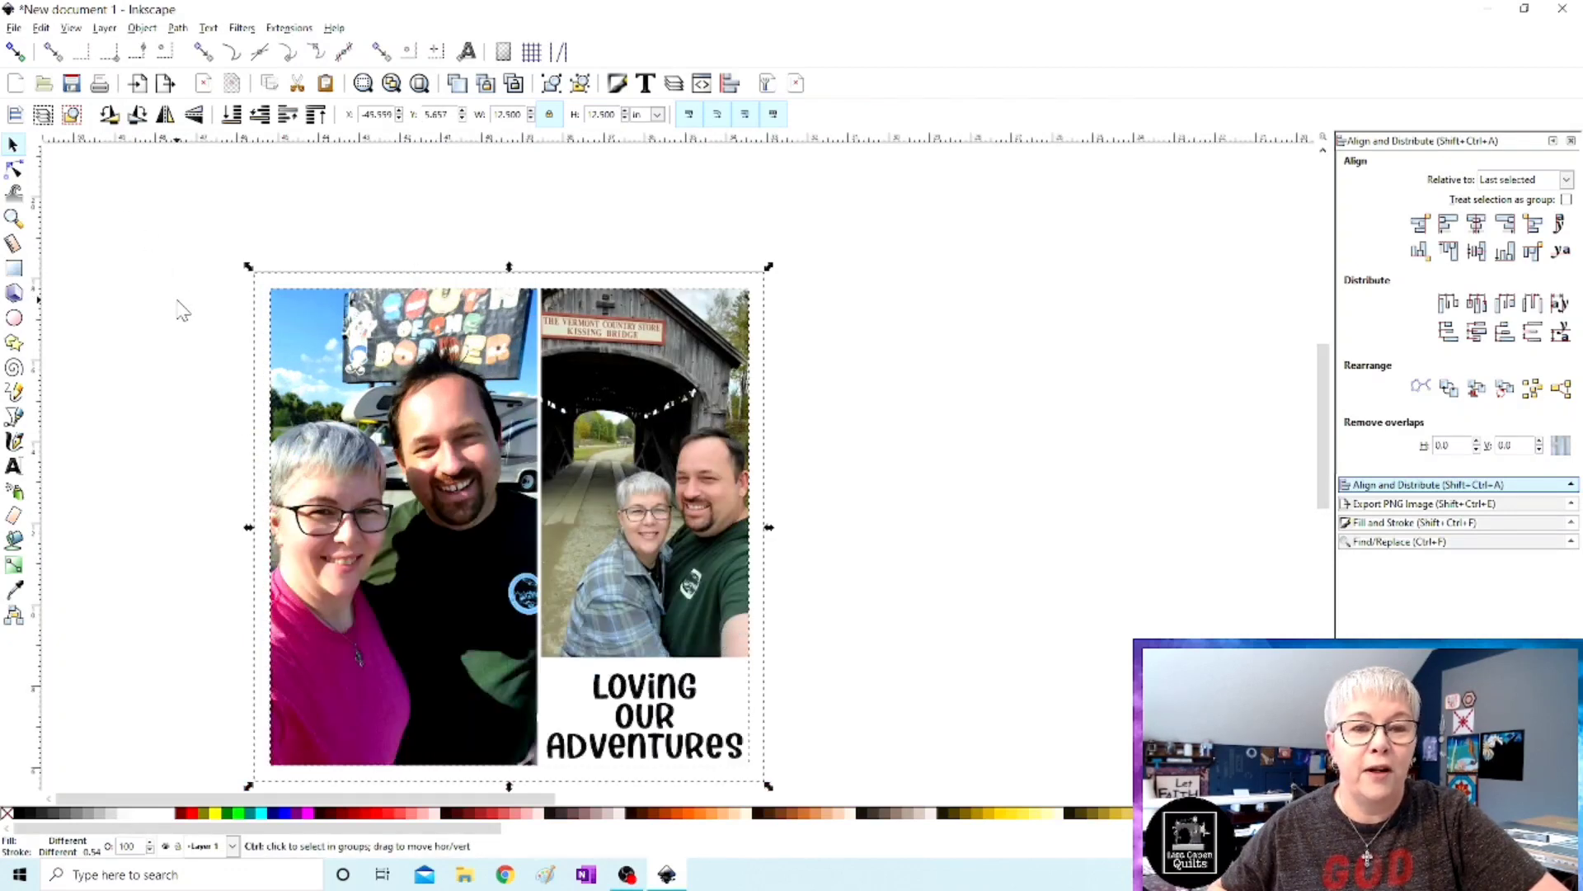
{"action": "scroll", "coordinate": [183, 311], "scroll_direction": "up", "scroll_amount": 1}
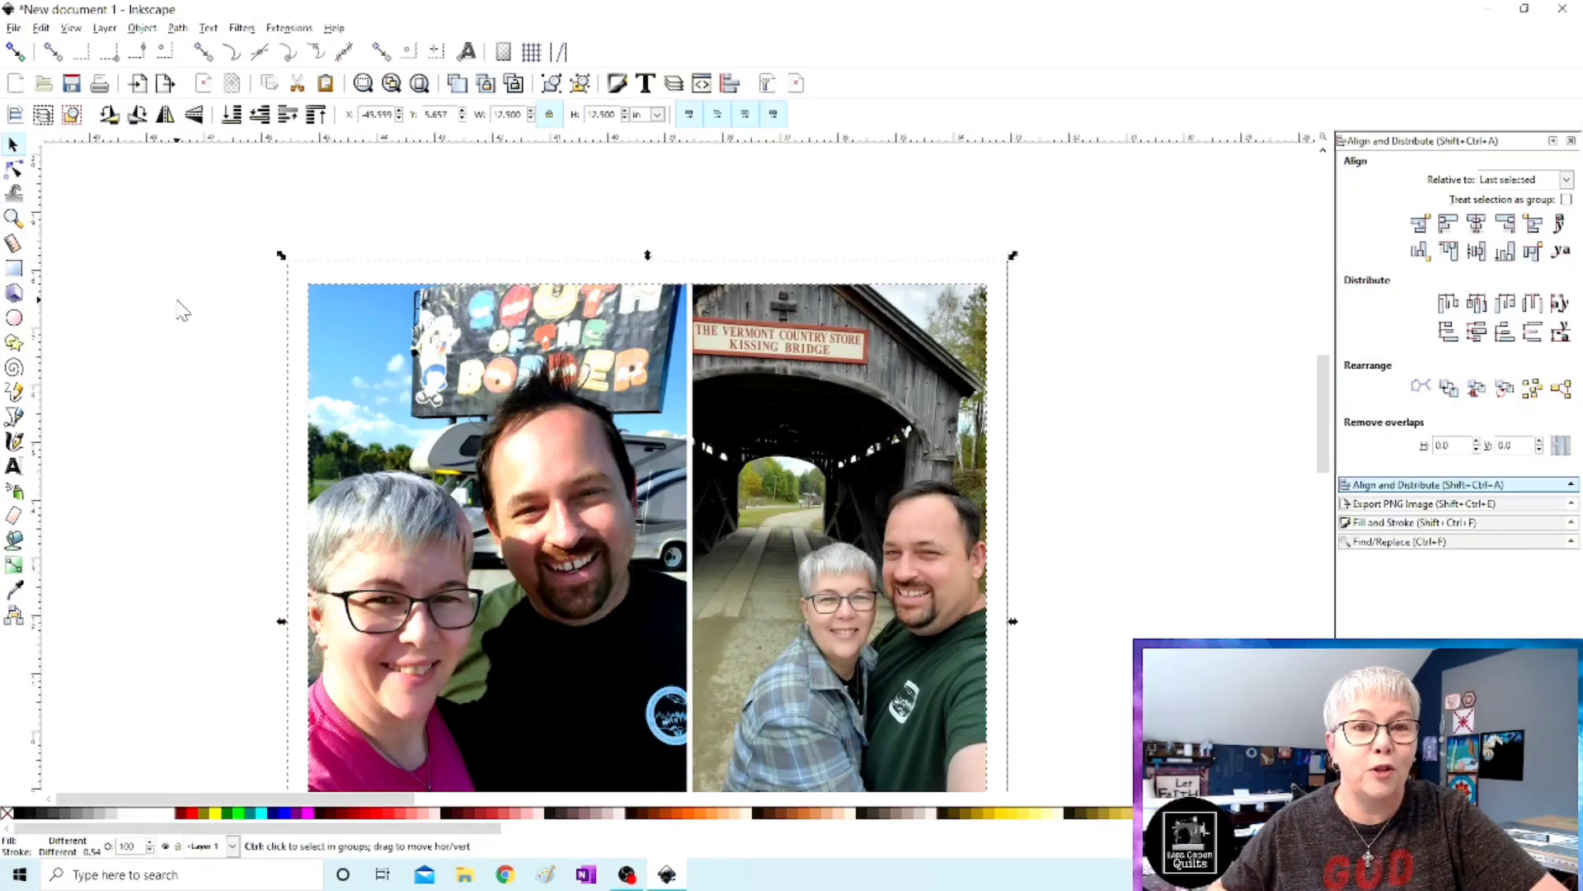
{"action": "scroll", "coordinate": [183, 311], "scroll_direction": "down", "scroll_amount": 2}
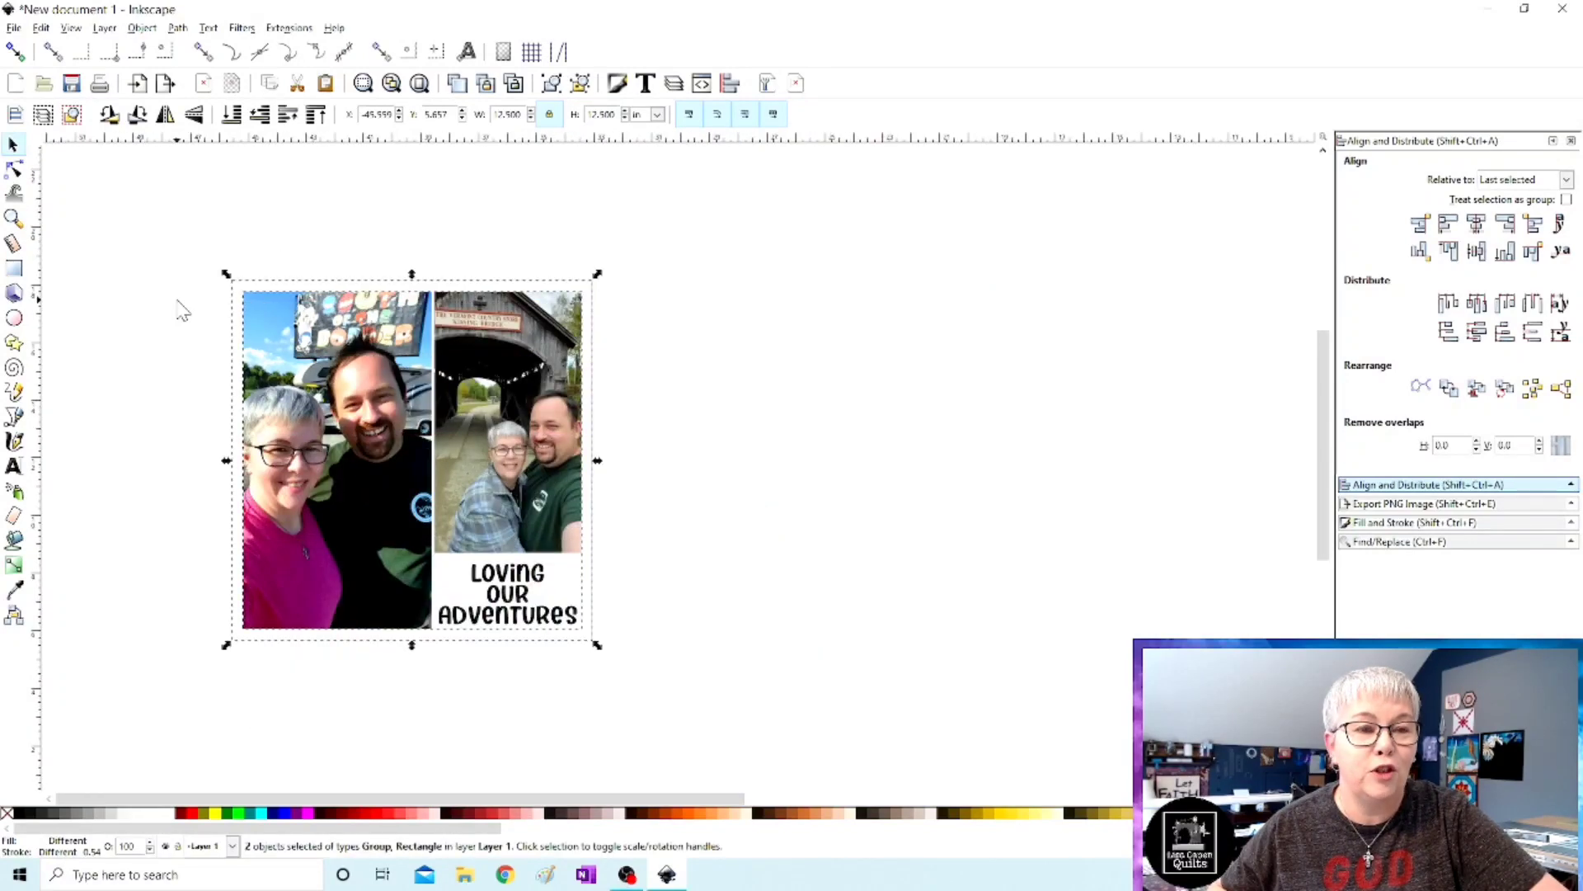
{"action": "left_click", "coordinate": [143, 30]}
{"action": "left_click", "coordinate": [157, 108]}
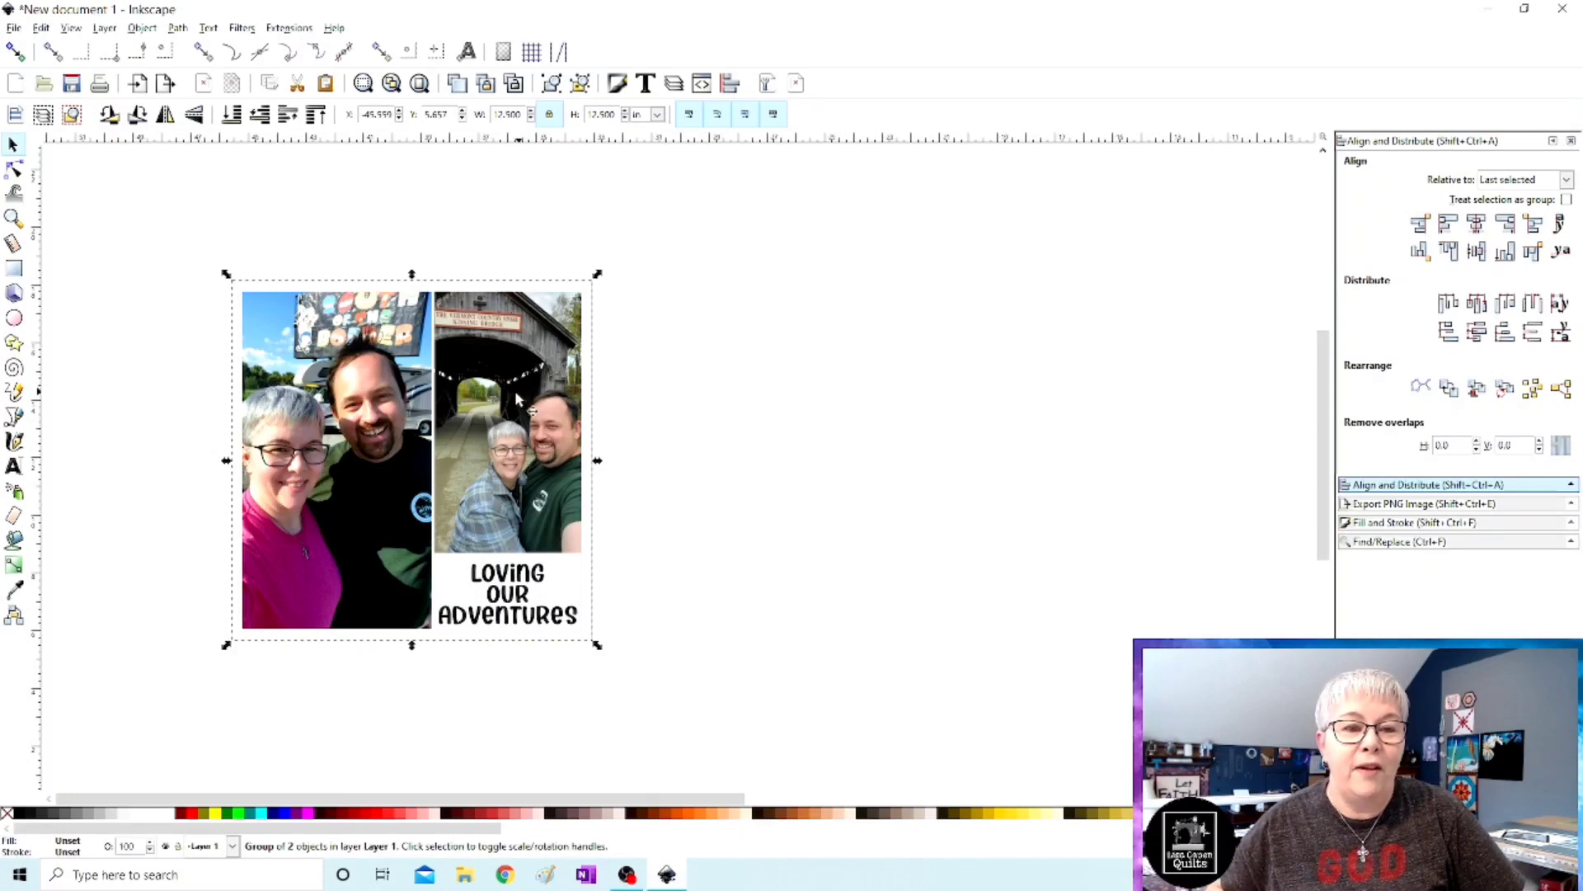
{"action": "left_click", "coordinate": [165, 116]}
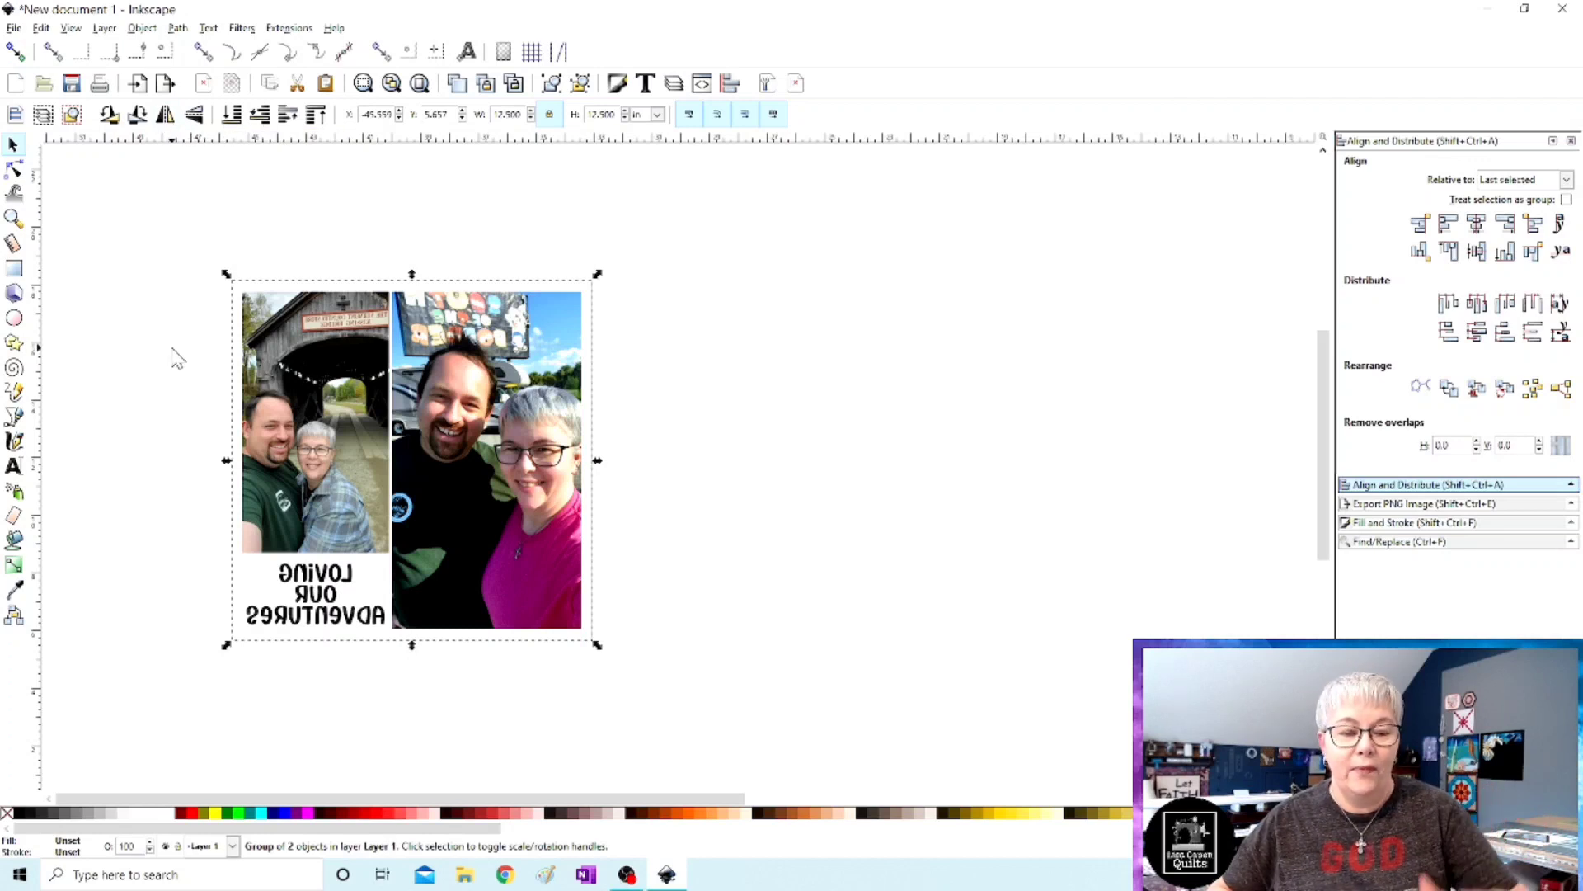
Center the mirrored design on the page both horizontally and vertically, aligning relative to the page.
{"action": "scroll", "coordinate": [167, 388], "scroll_direction": "down", "scroll_amount": 2}
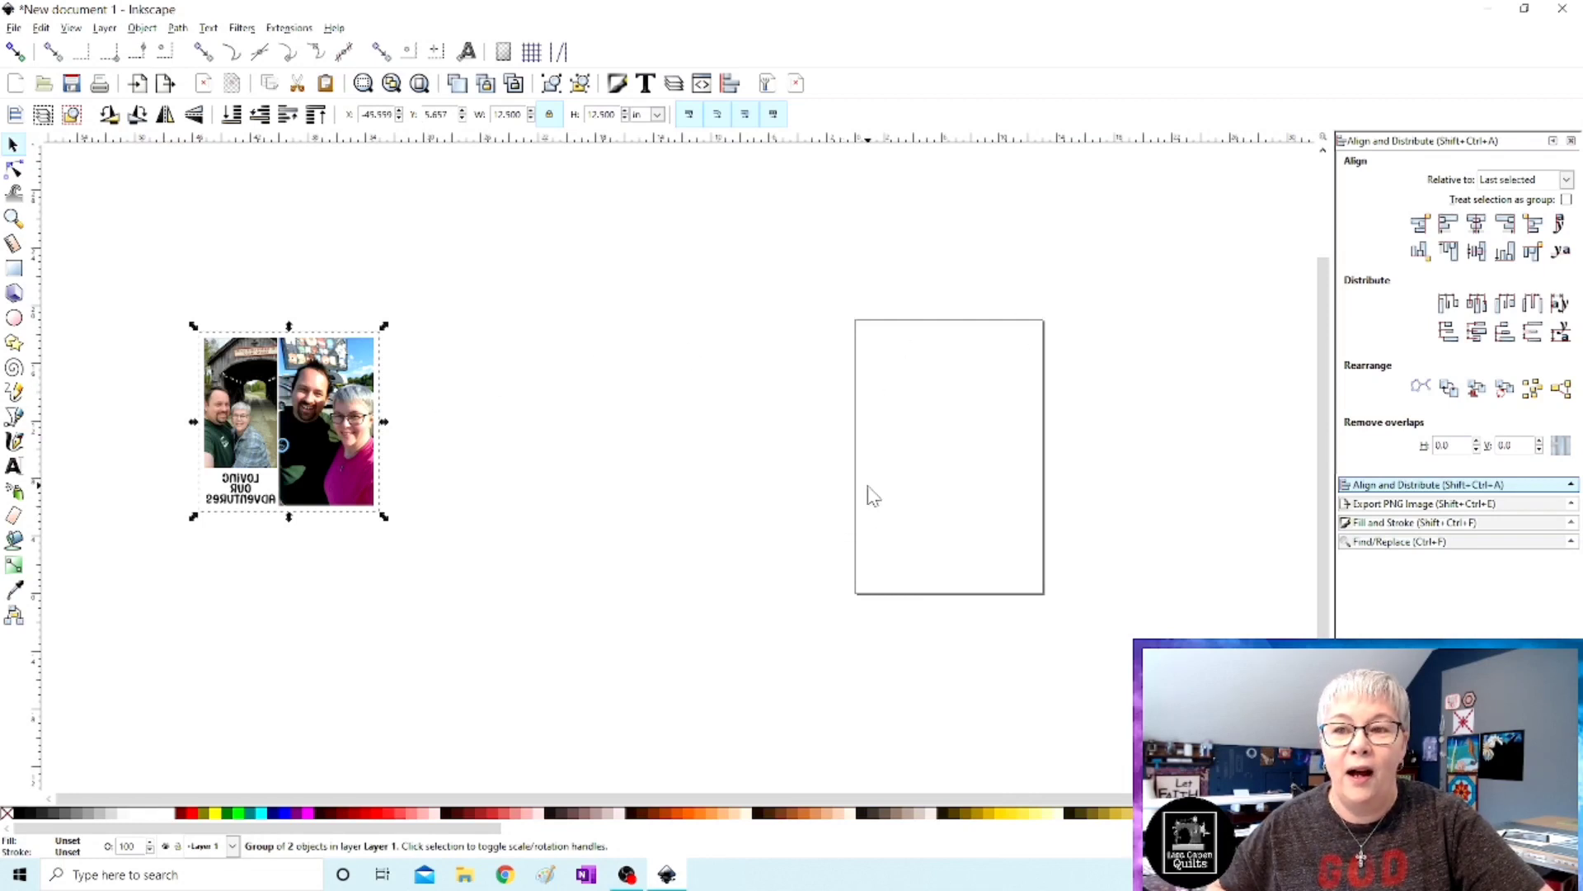
{"action": "left_click", "coordinate": [1566, 181]}
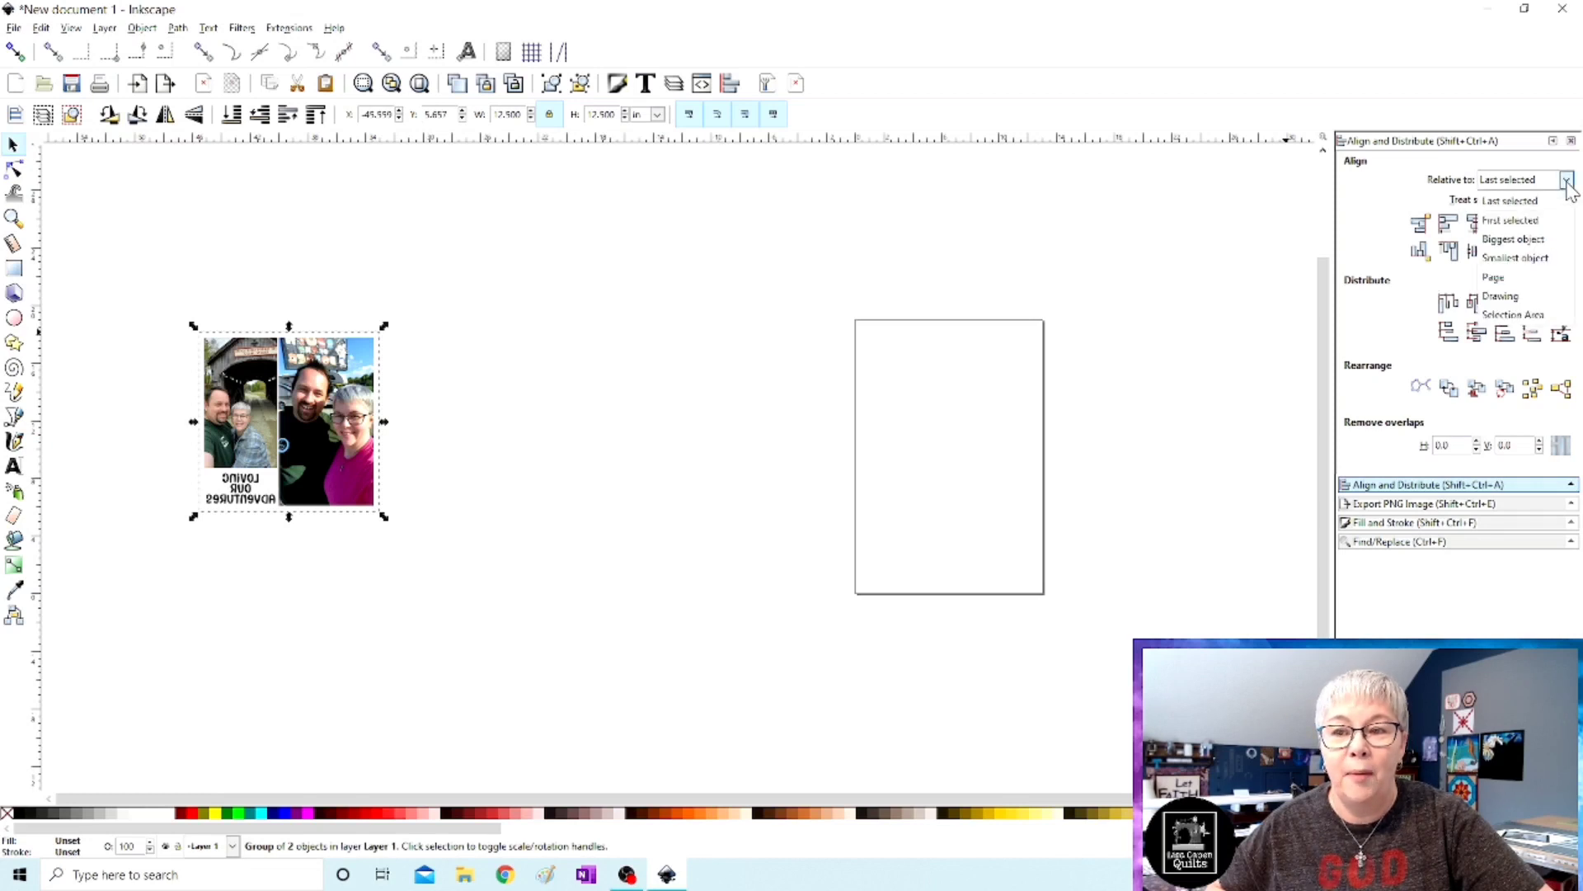
{"action": "left_click", "coordinate": [1494, 279]}
{"action": "left_click", "coordinate": [1476, 224]}
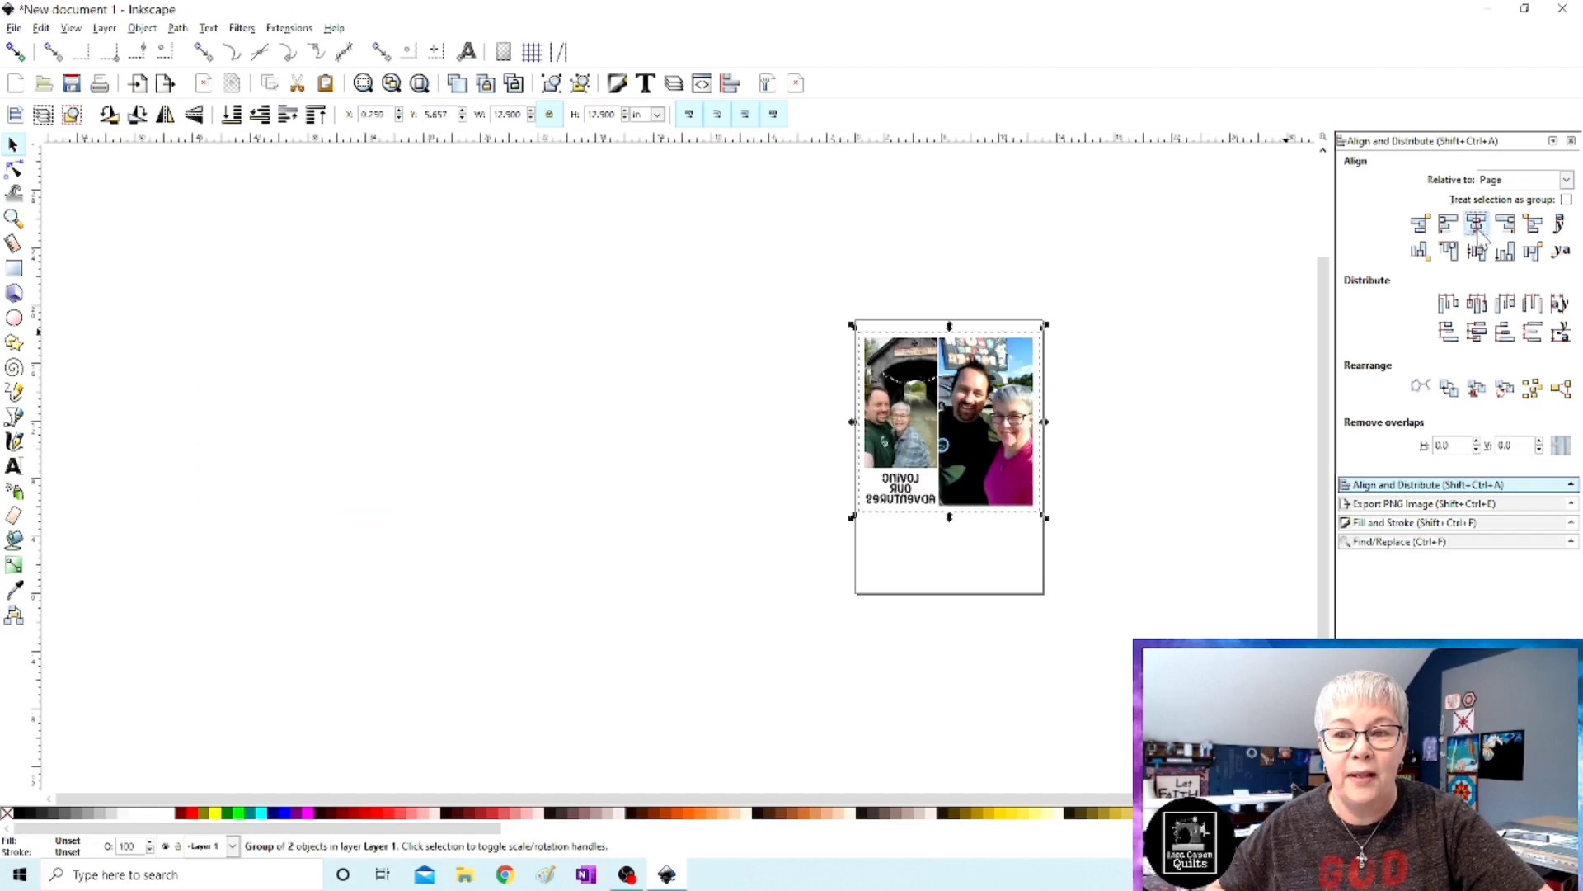
{"action": "left_click", "coordinate": [1478, 251]}
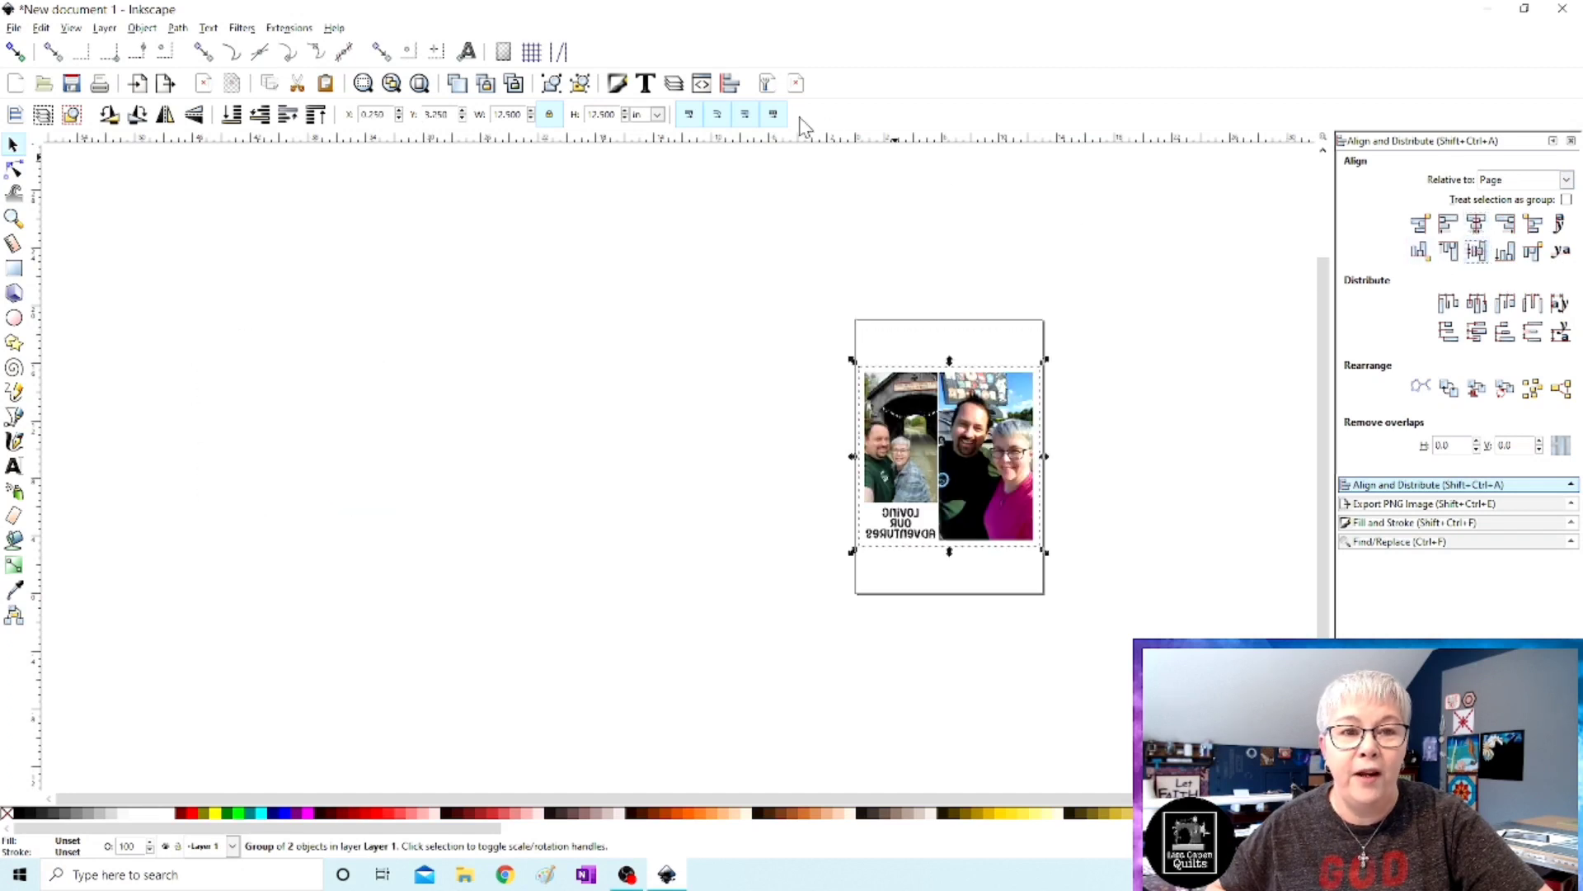
{"action": "left_click", "coordinate": [419, 85]}
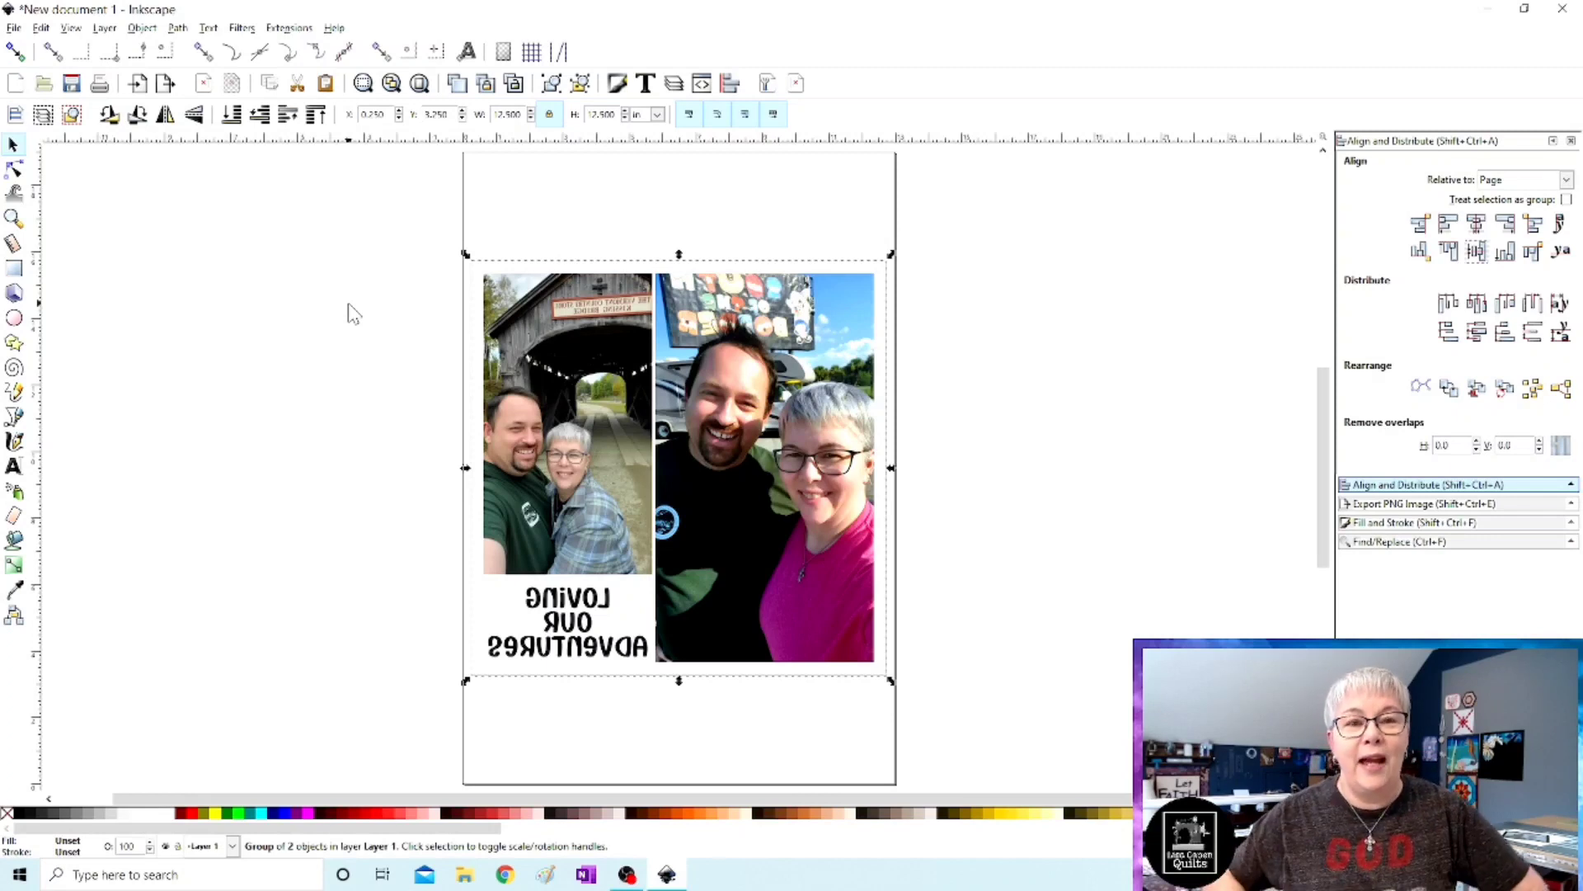
{"action": "left_click", "coordinate": [255, 343]}
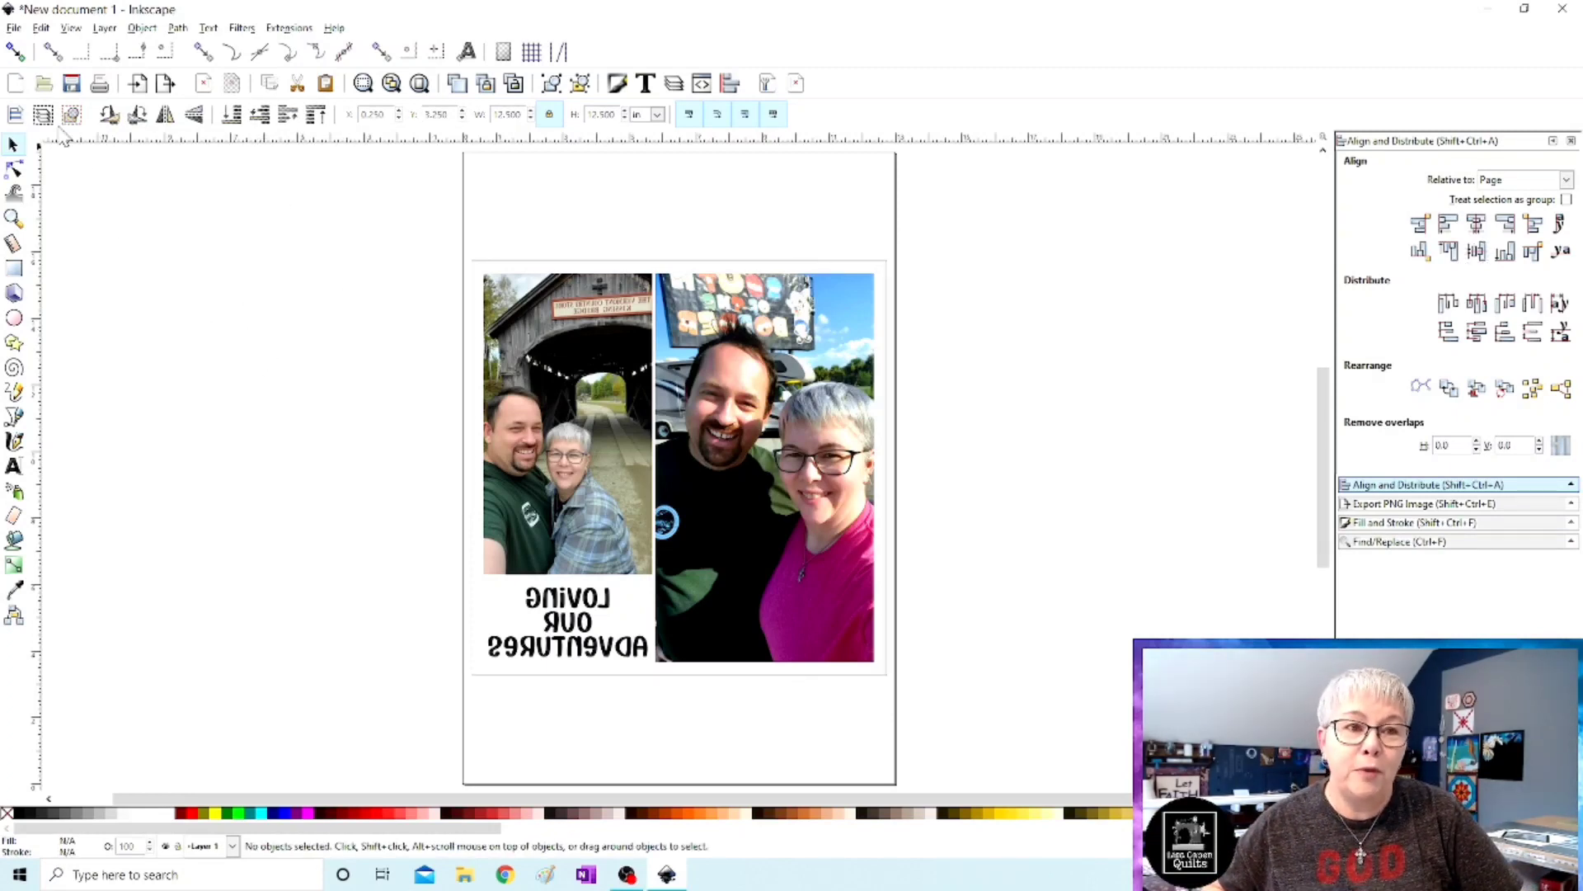
Save the document to the Desktop as a PDF named "Print Pillow", with 300 dpi rasterization and the document's page size.
{"action": "left_click", "coordinate": [14, 28]}
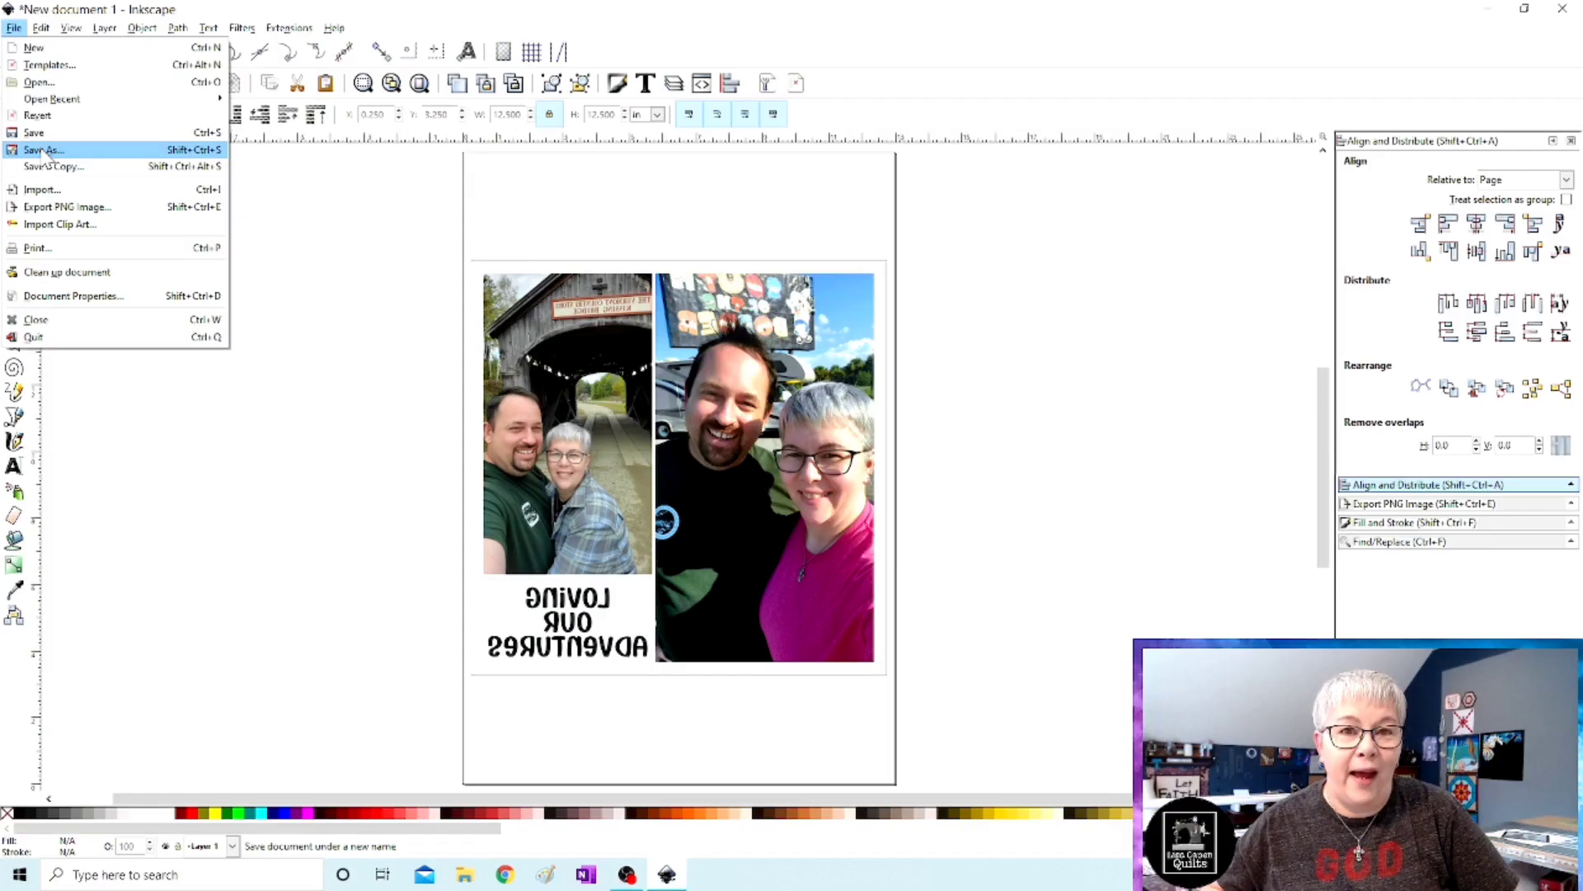
{"action": "left_click", "coordinate": [43, 150]}
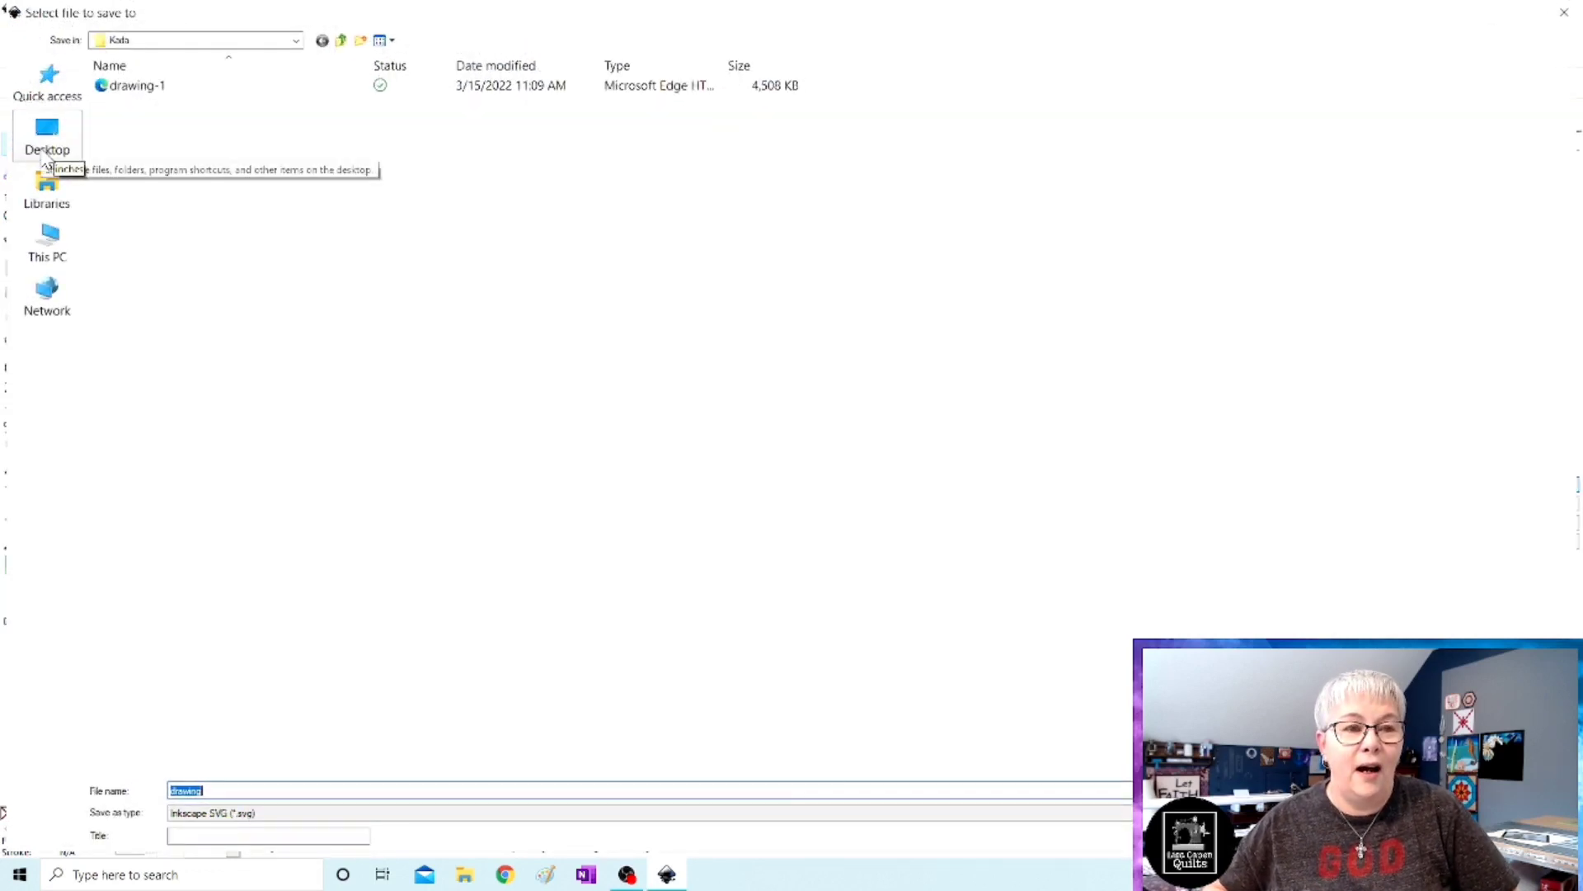
{"action": "left_click", "coordinate": [45, 155]}
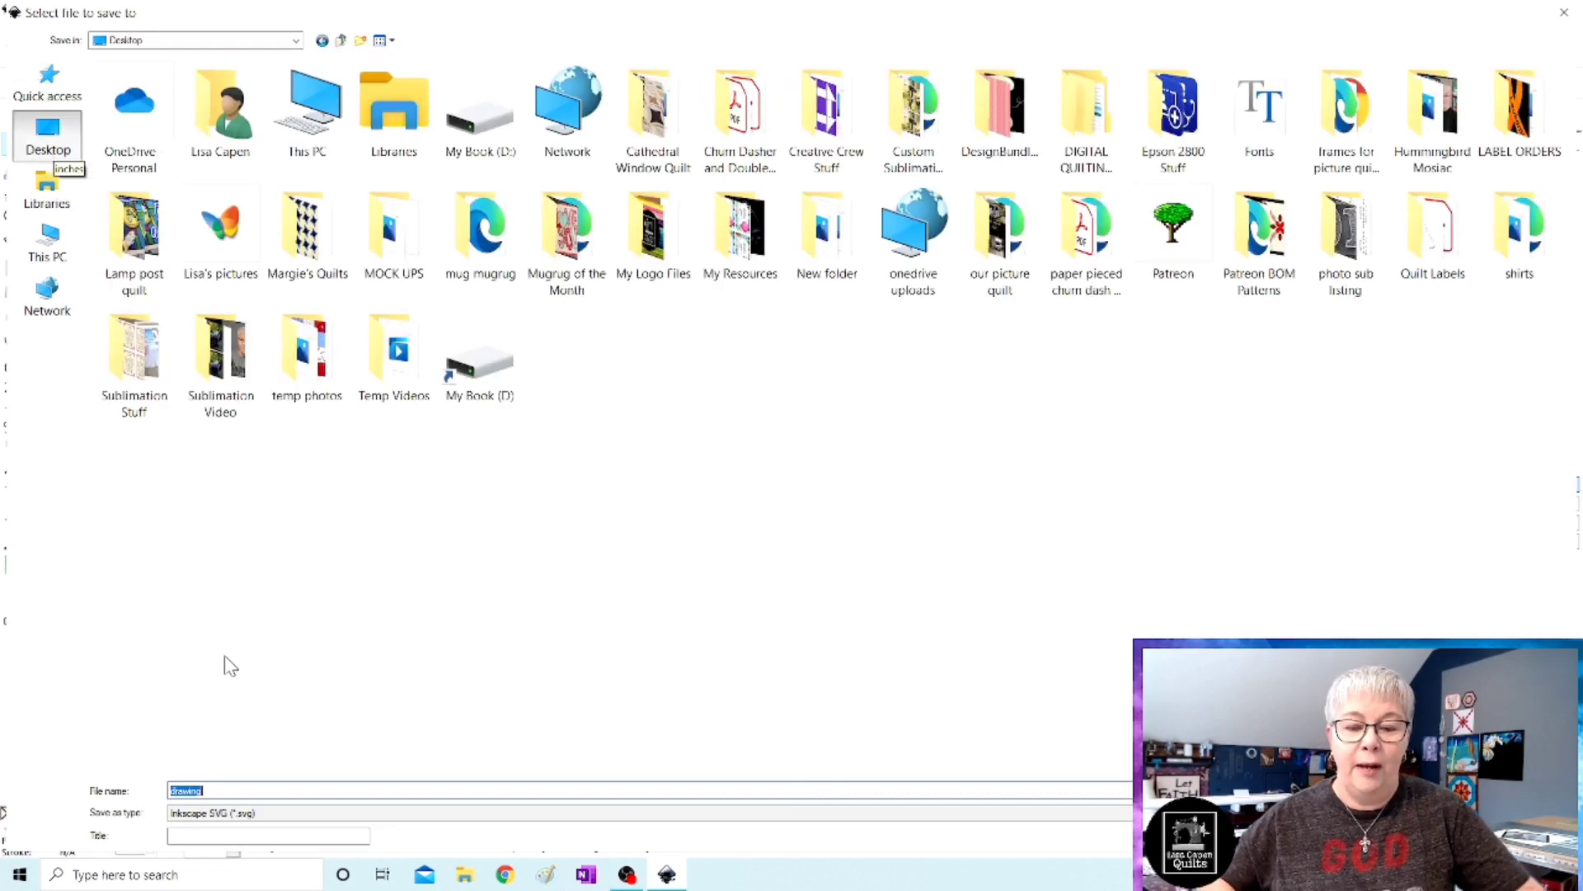
{"action": "type", "text": "Pent"}
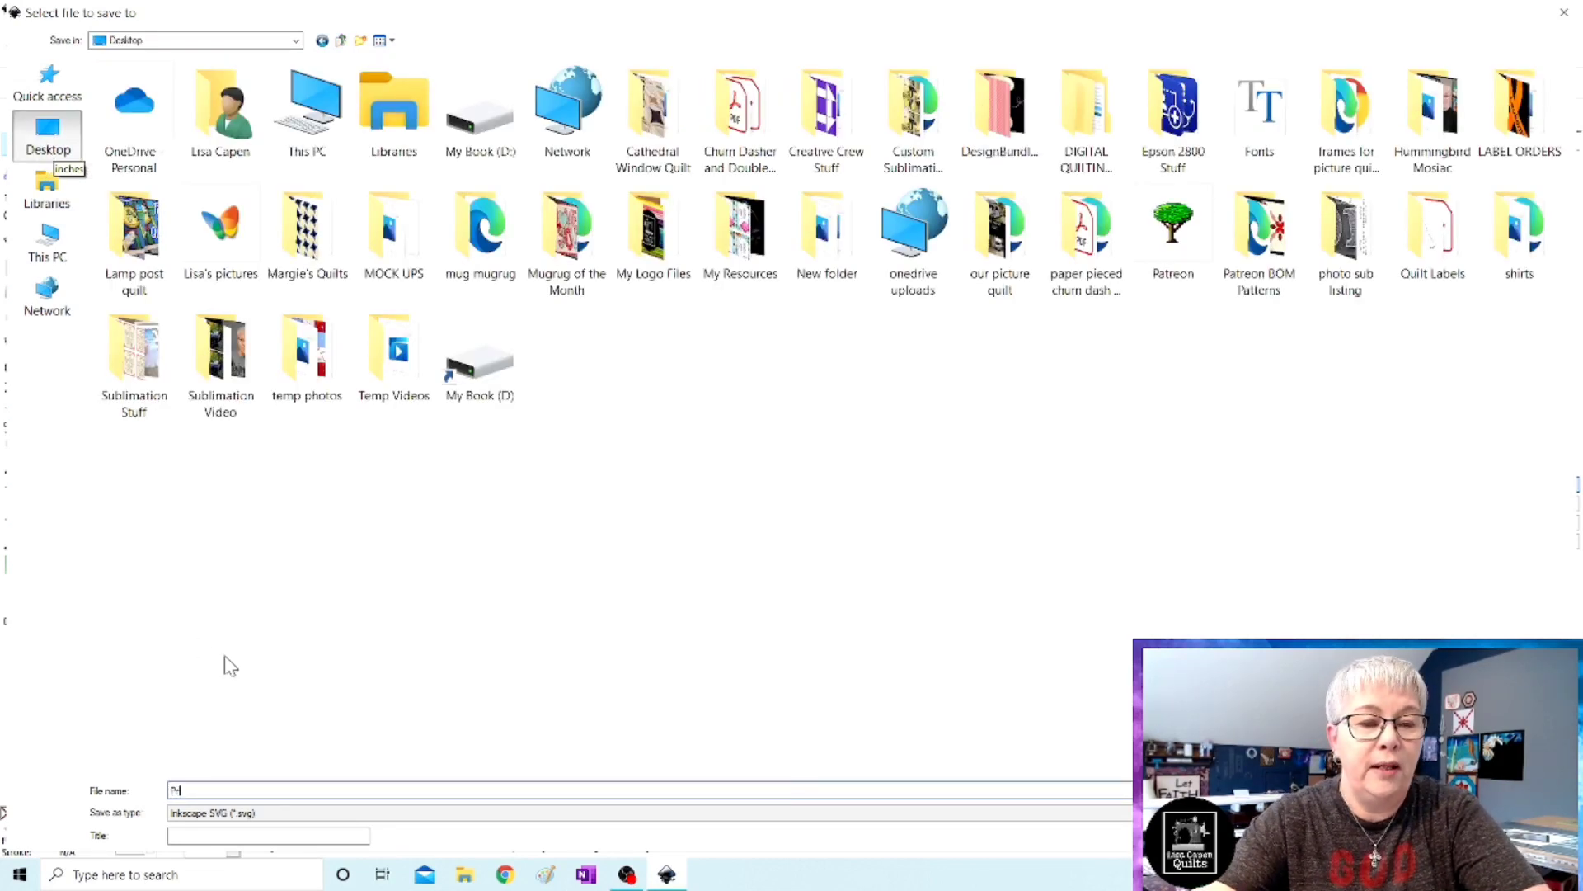
{"action": "type", "text": " P"}
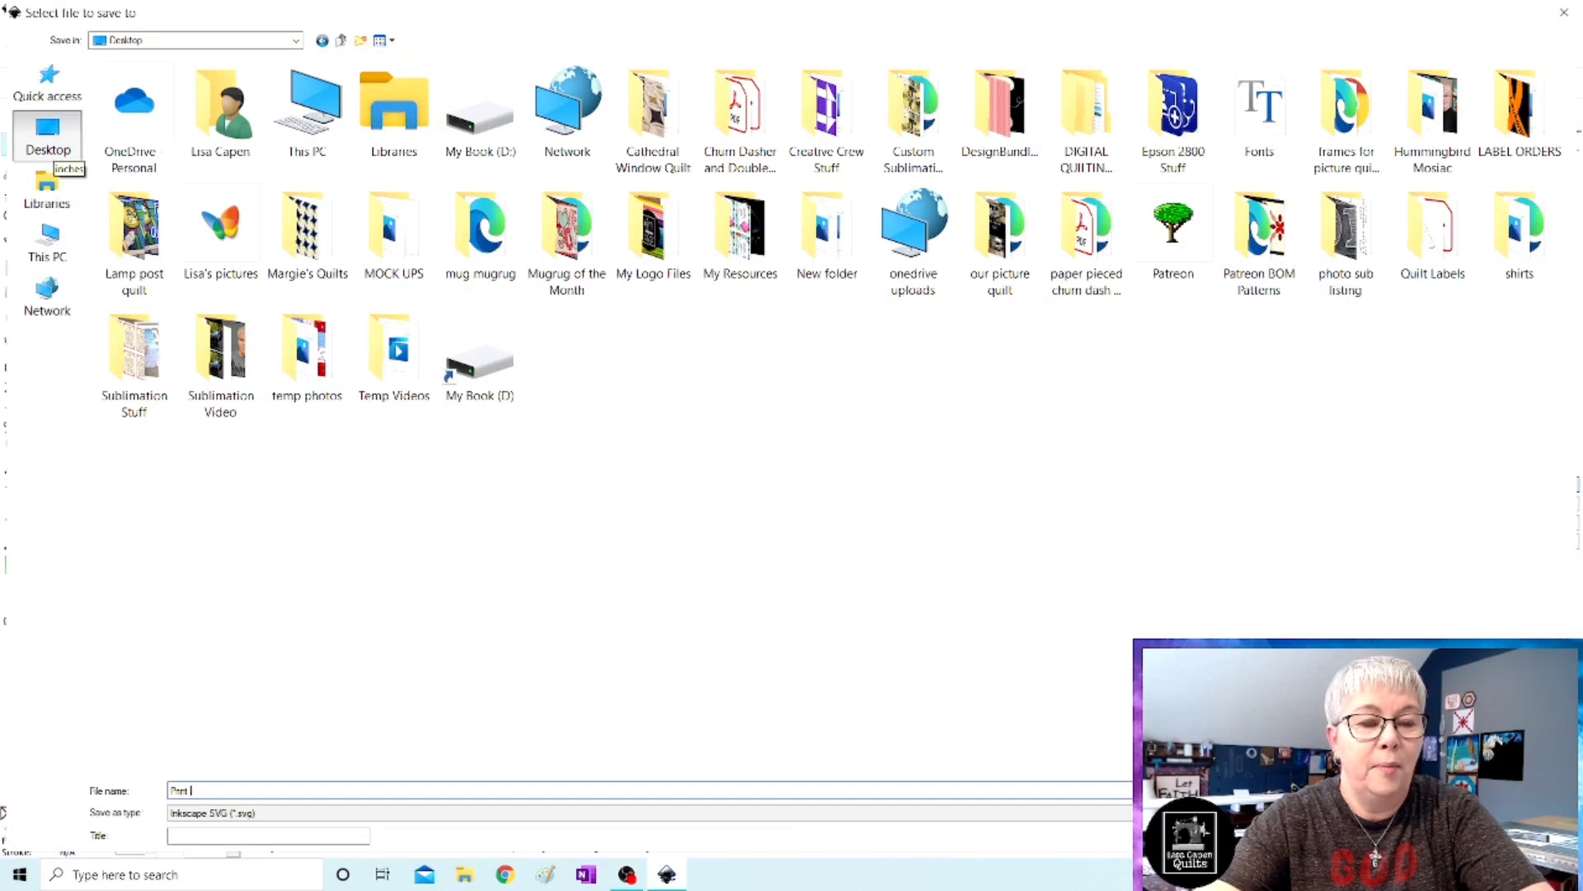
{"action": "type", "text": "illow"}
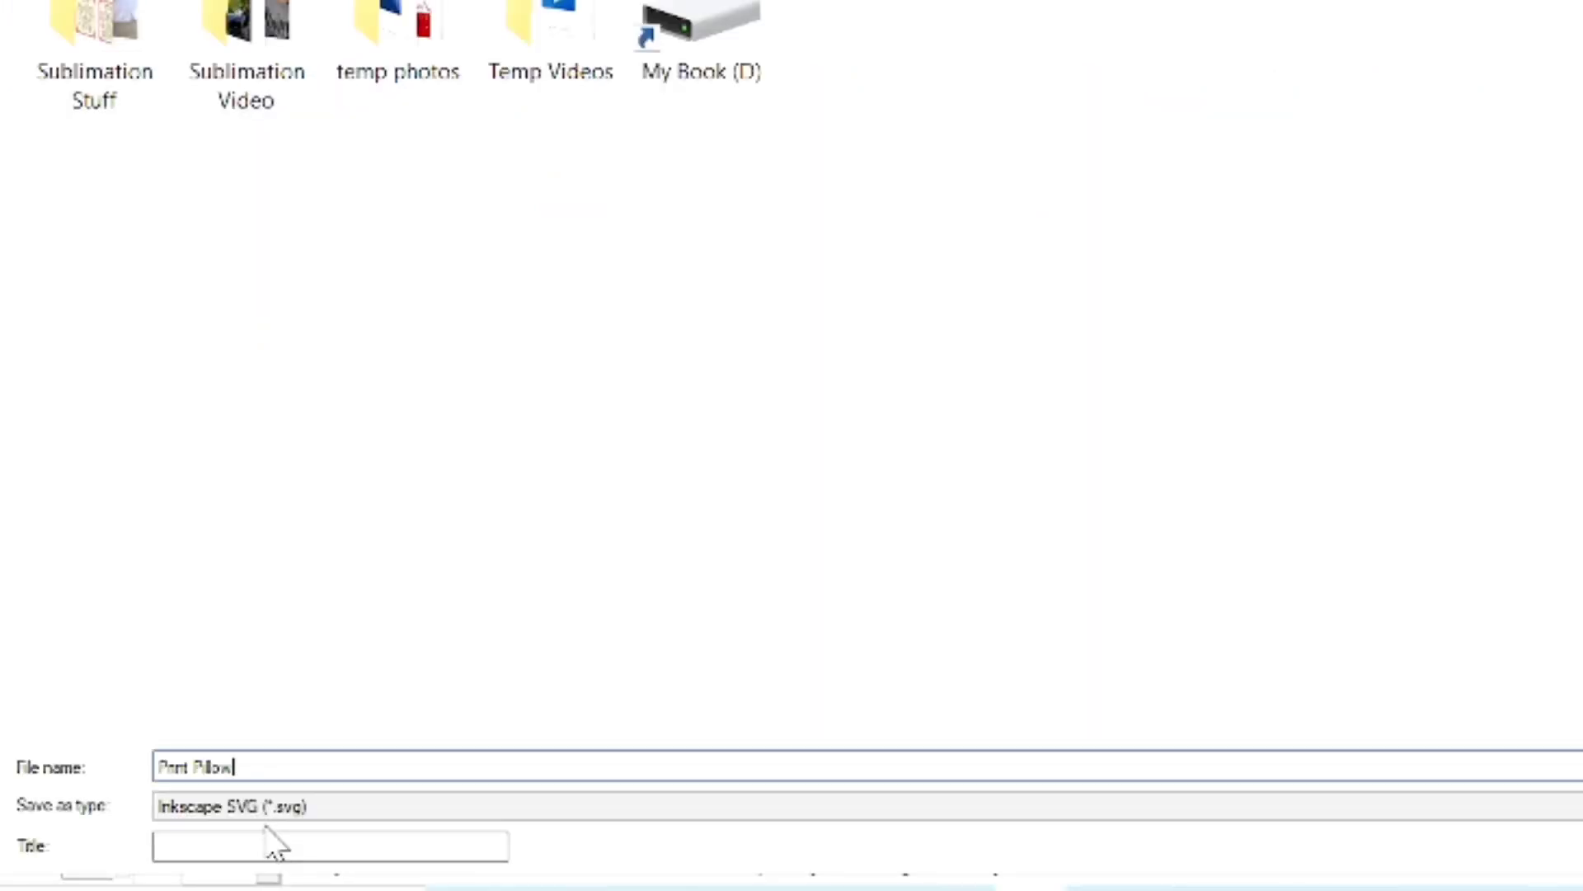
{"action": "left_click", "coordinate": [245, 805]}
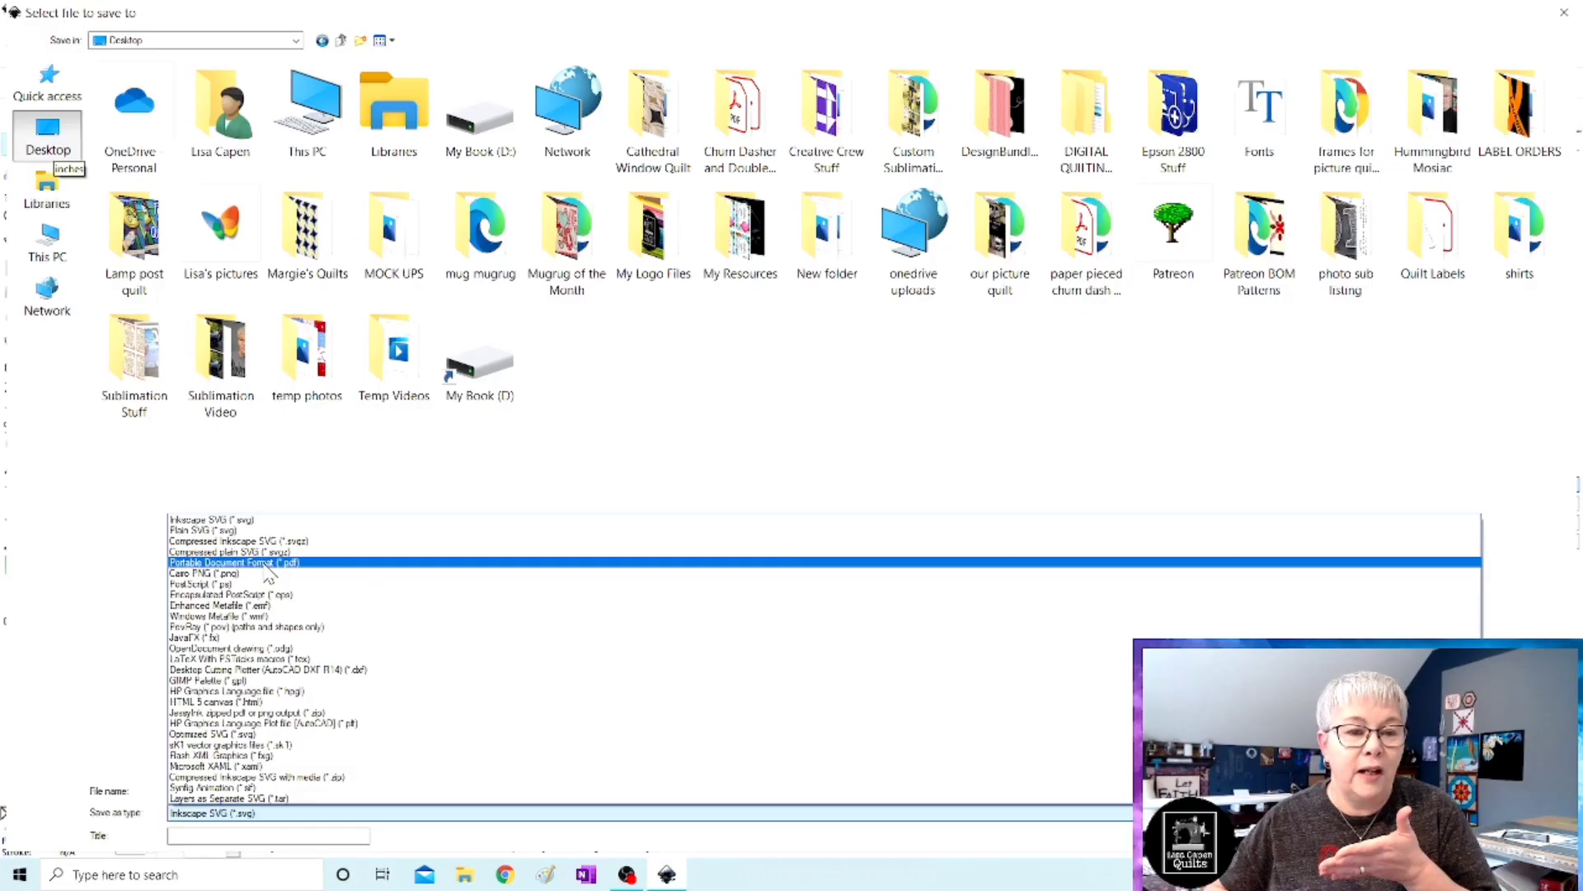
{"action": "left_click", "coordinate": [265, 563]}
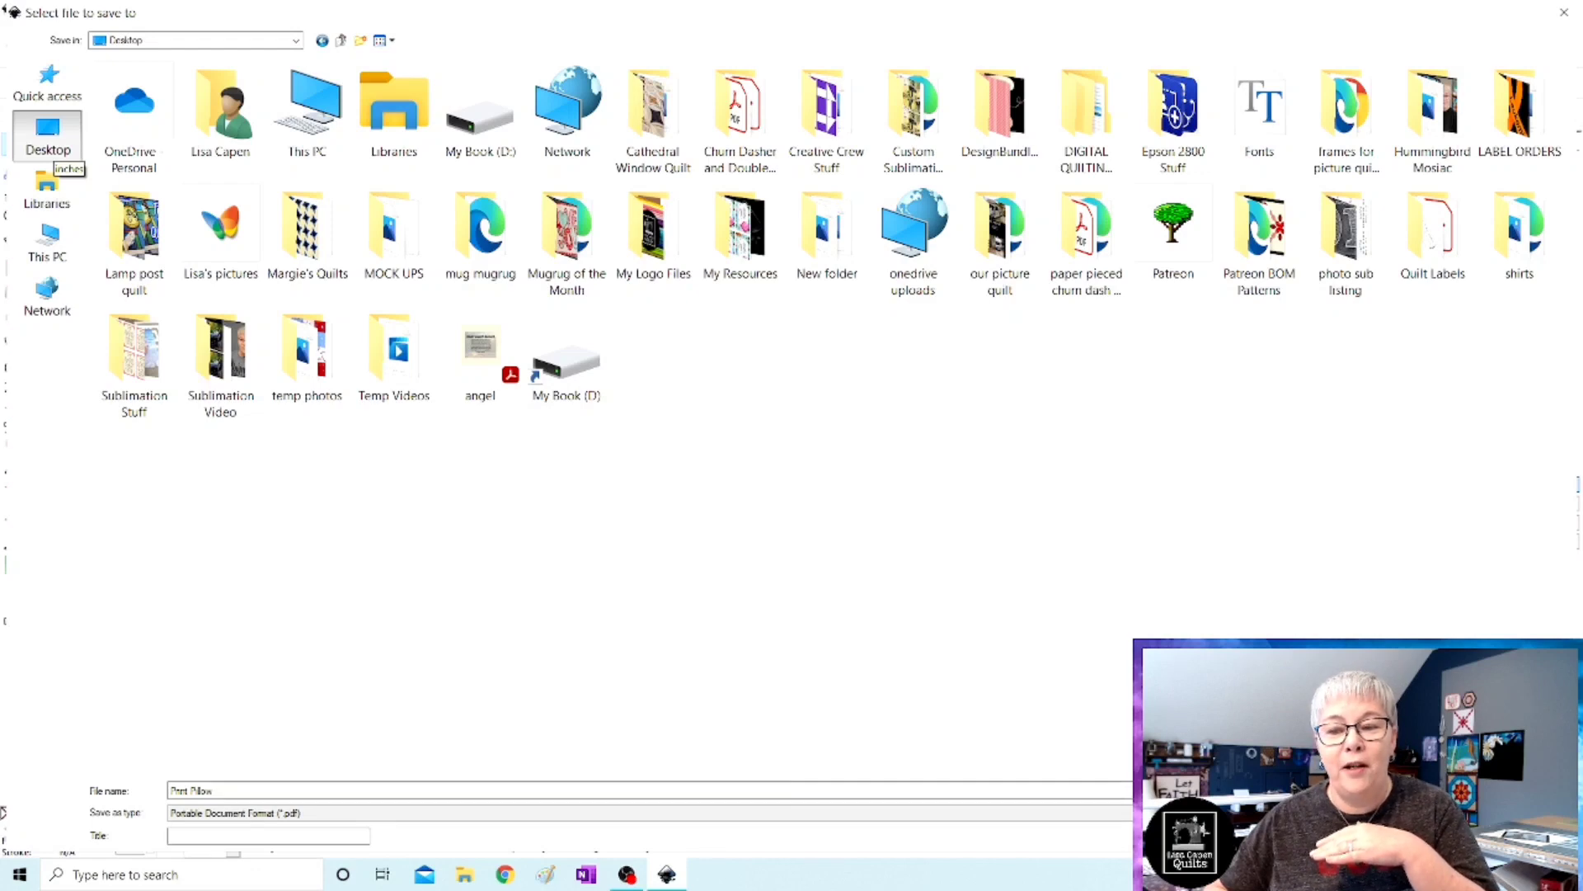
{"action": "left_click", "coordinate": [1535, 790]}
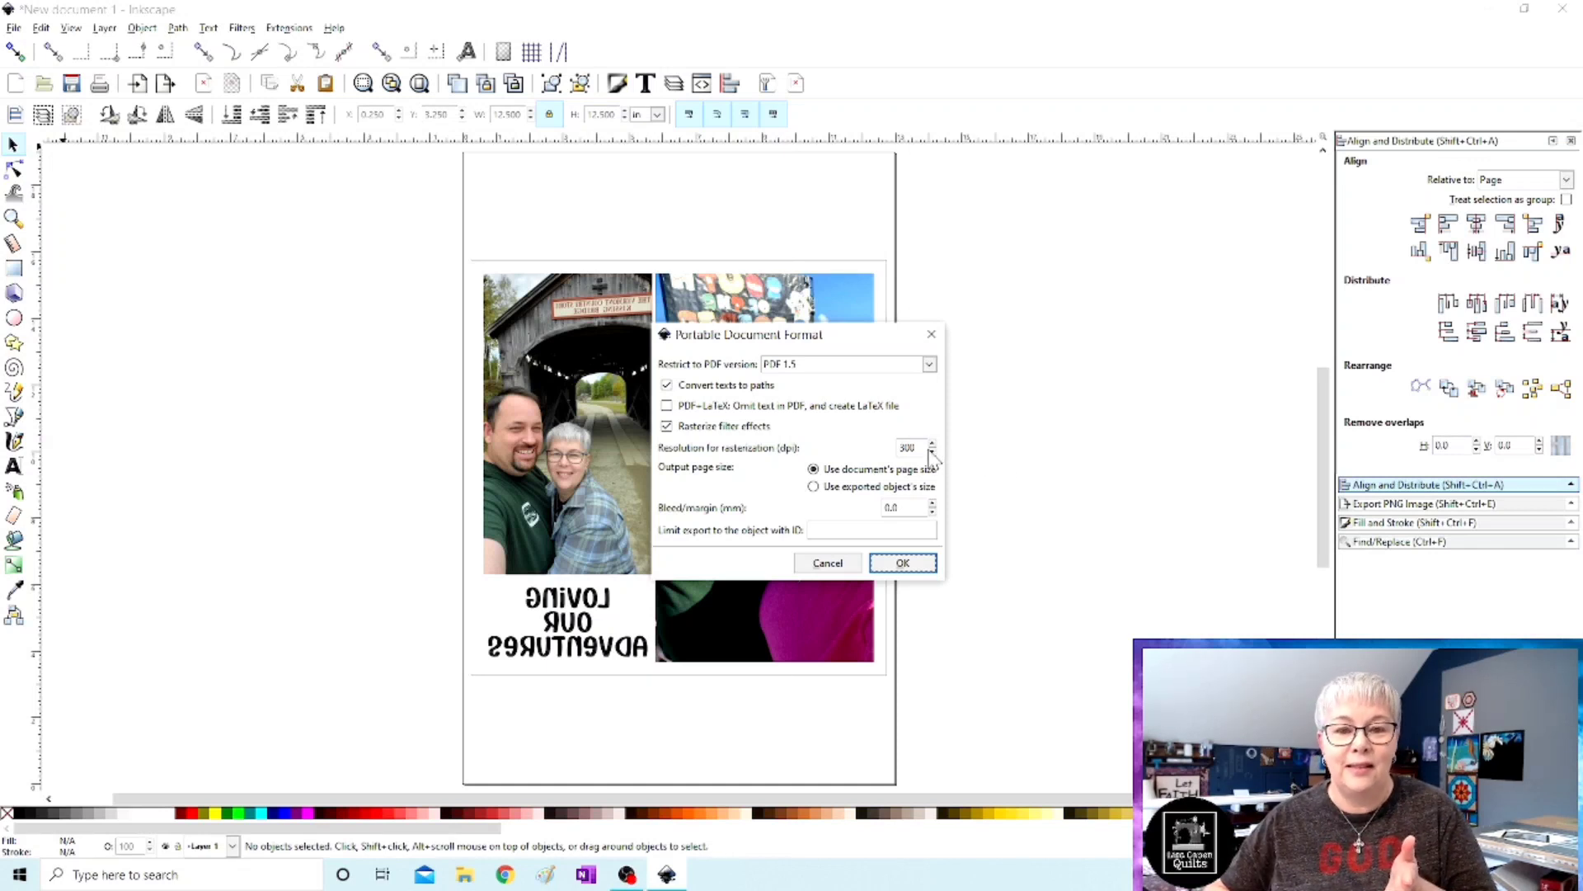
{"action": "left_click", "coordinate": [901, 565]}
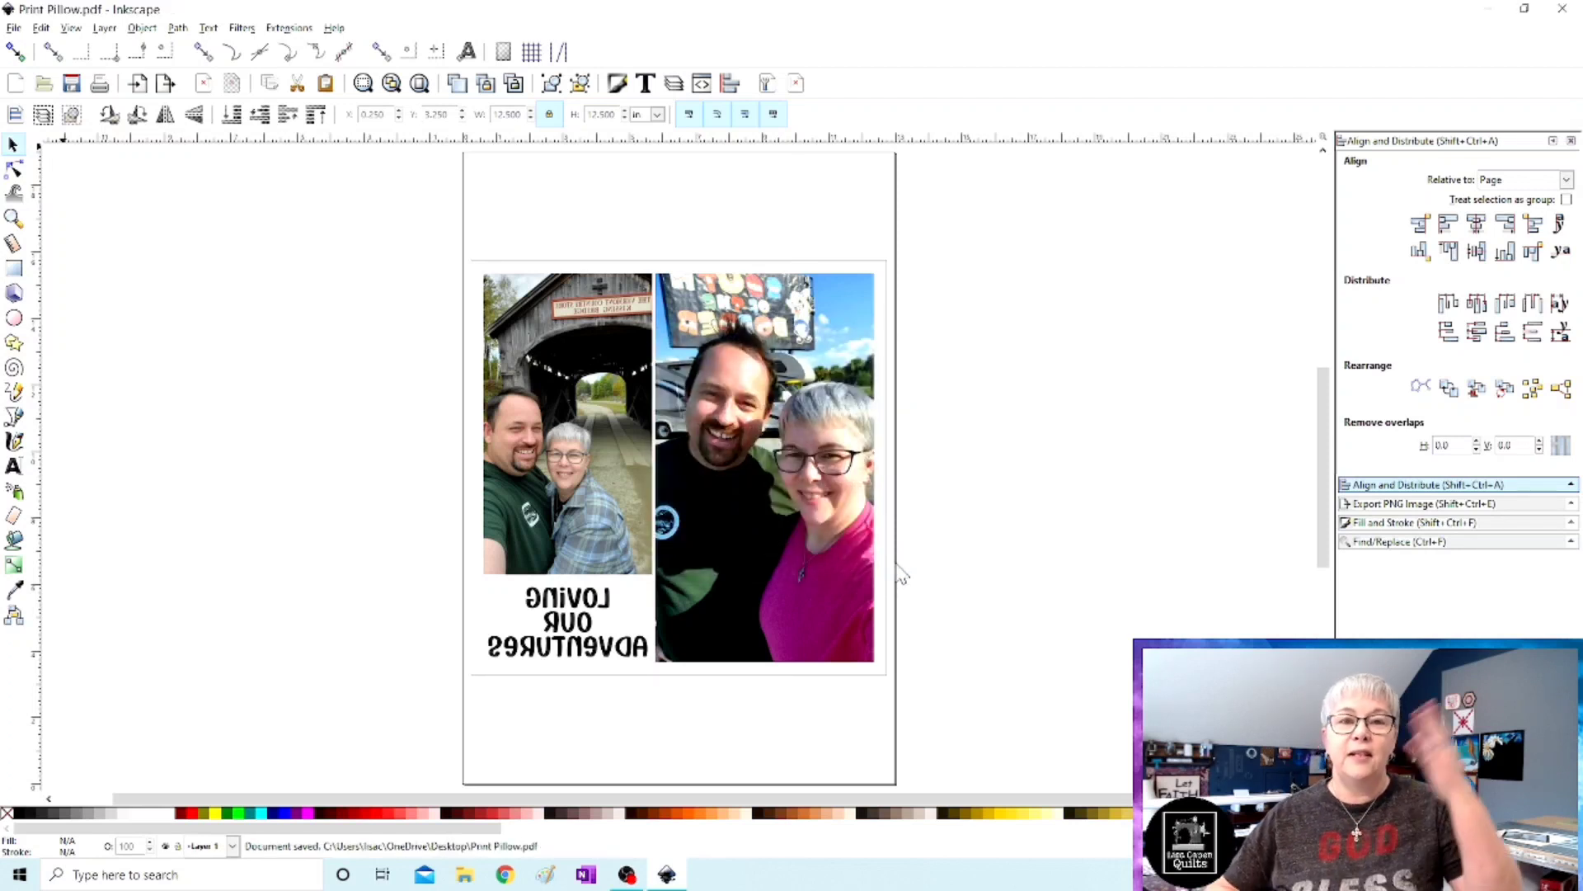